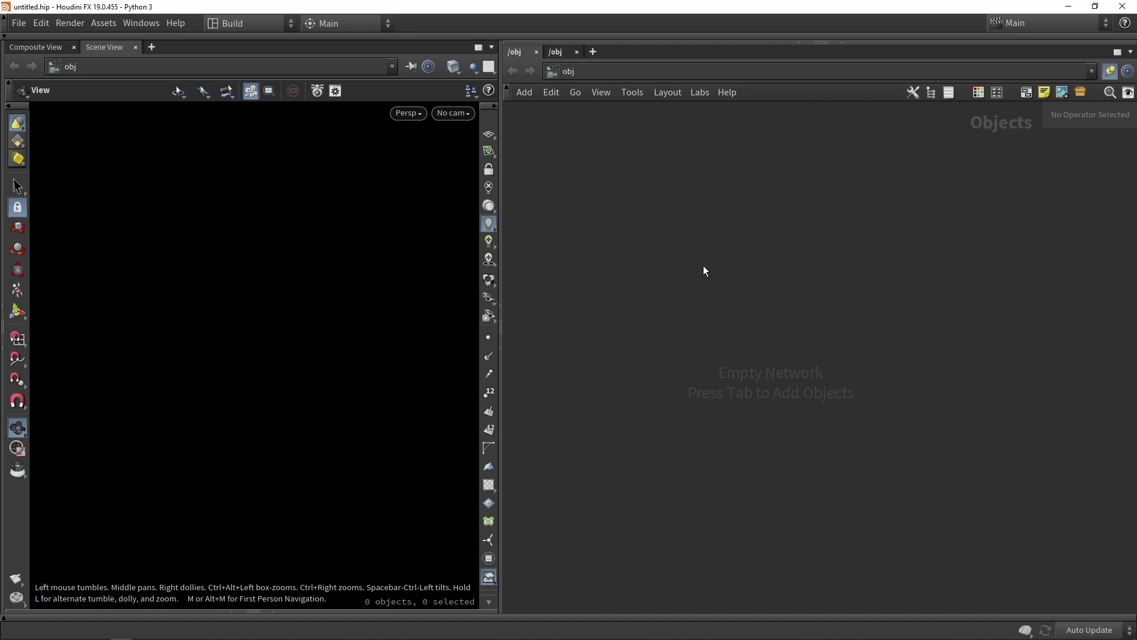
# Add a Geometry object to the empty scene and go inside its network.
pyautogui.press('Tab')
pyautogui.write('geo')
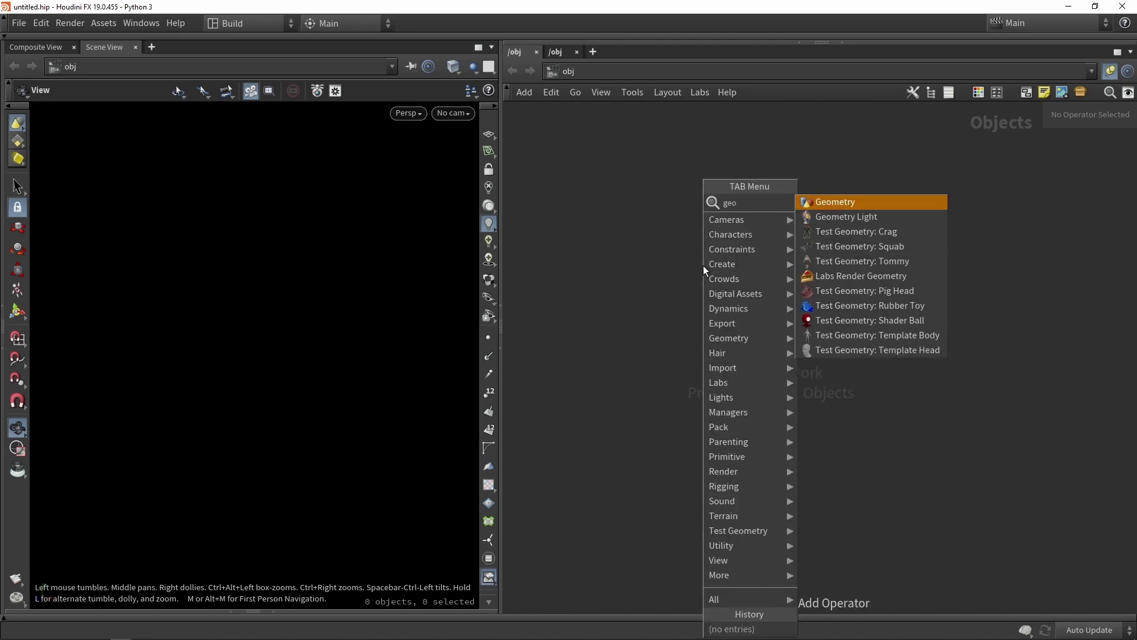
pyautogui.press('Return')
pyautogui.click(702, 266)
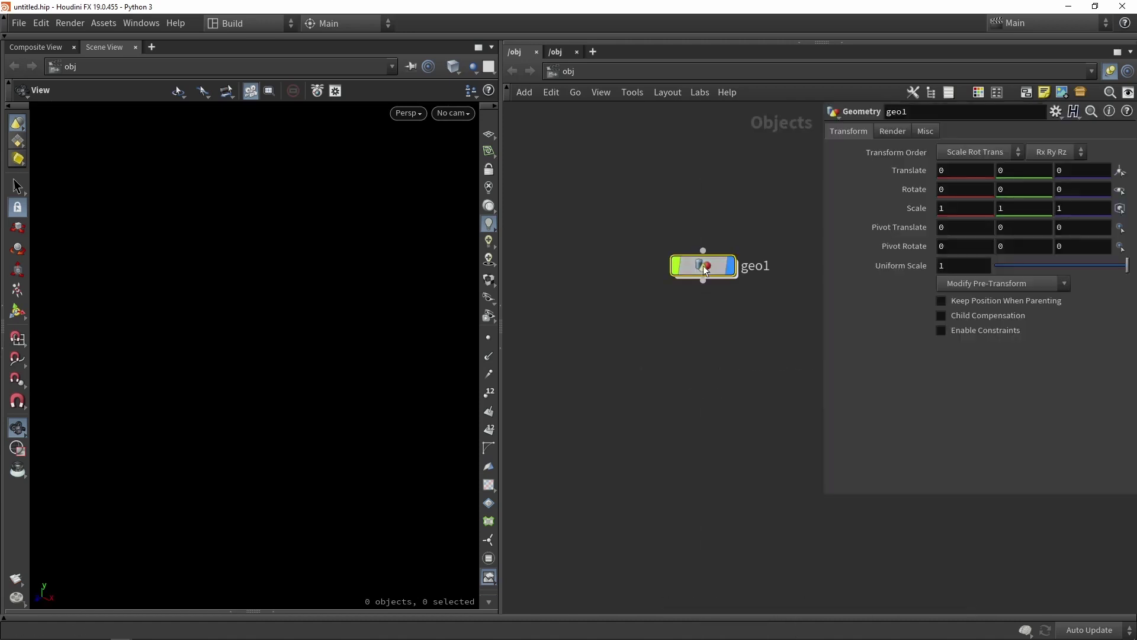
pyautogui.doubleClick(702, 265)
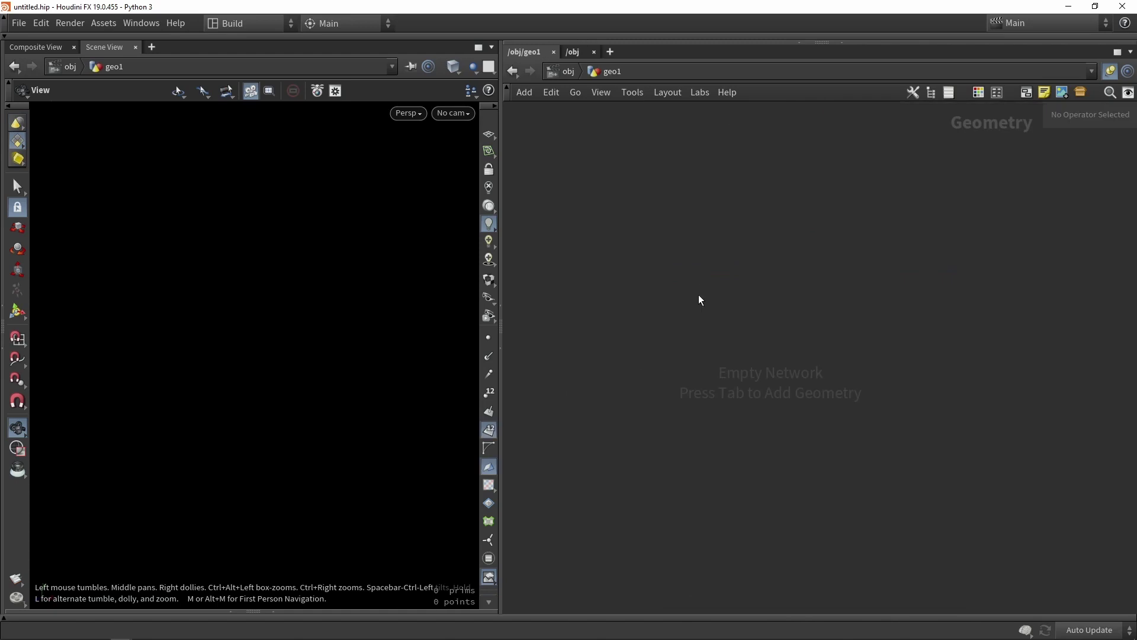
pyautogui.click(562, 71)
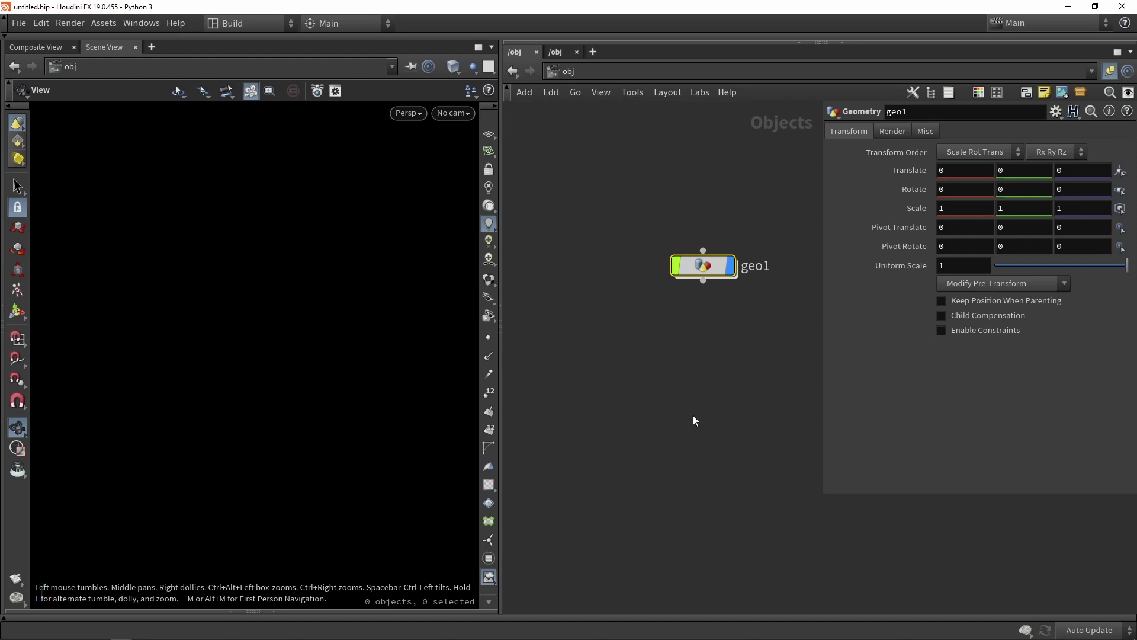
pyautogui.moveTo(694, 420); pyautogui.dragTo(610, 394, button='middle')
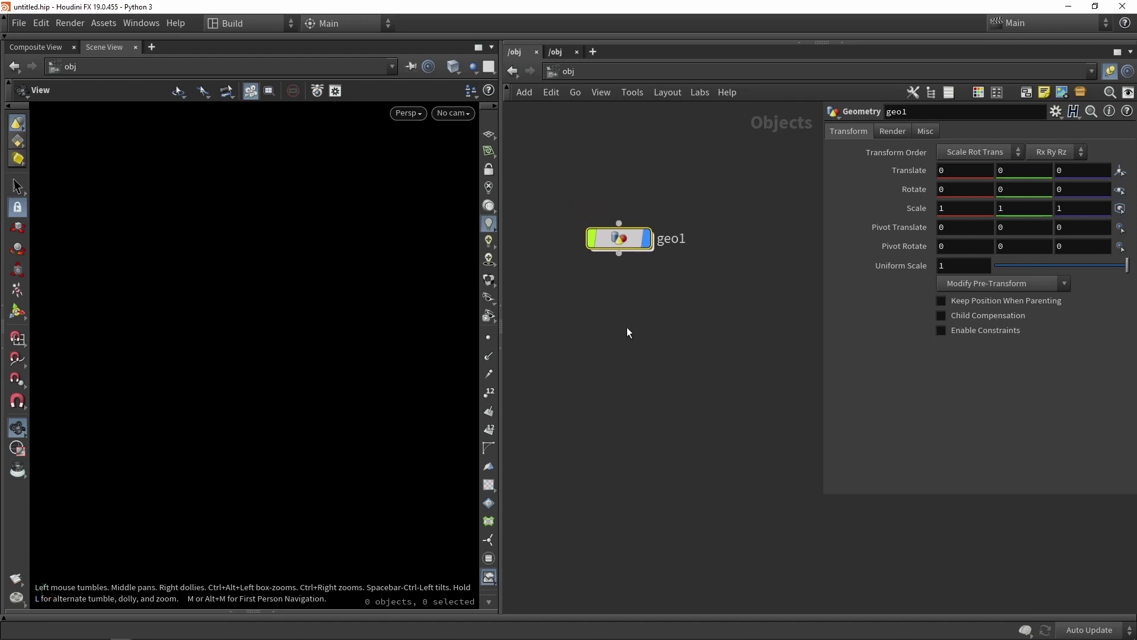
pyautogui.doubleClick(629, 245)
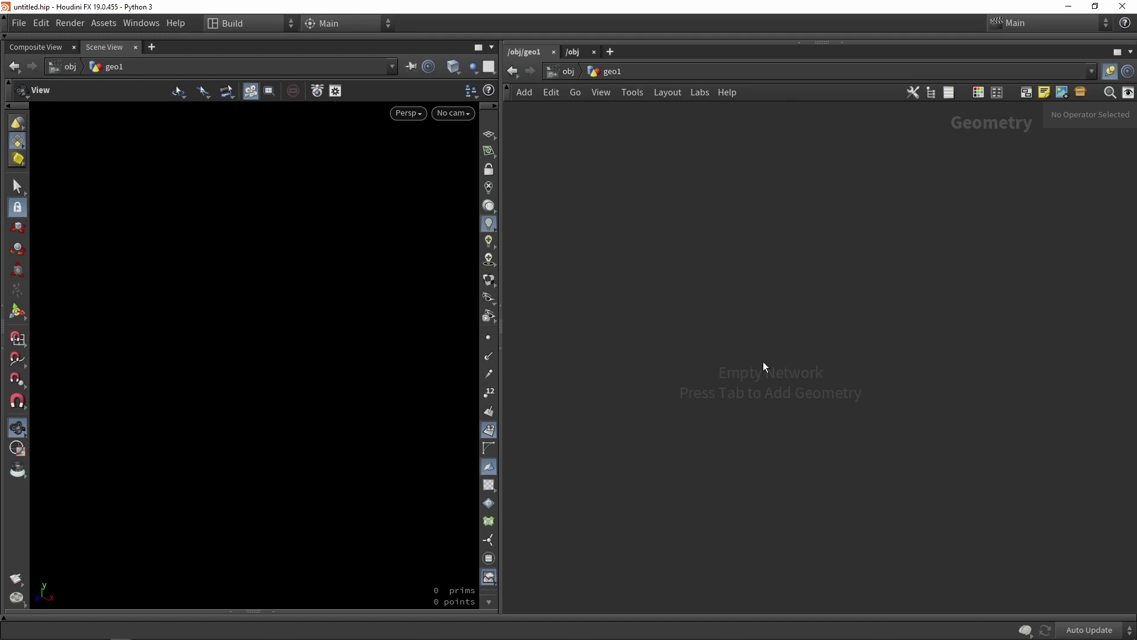
# Add a Sphere node to the geometry network and turn off the primitive number display in the viewport.
pyautogui.press('Tab')
pyautogui.write('spher')
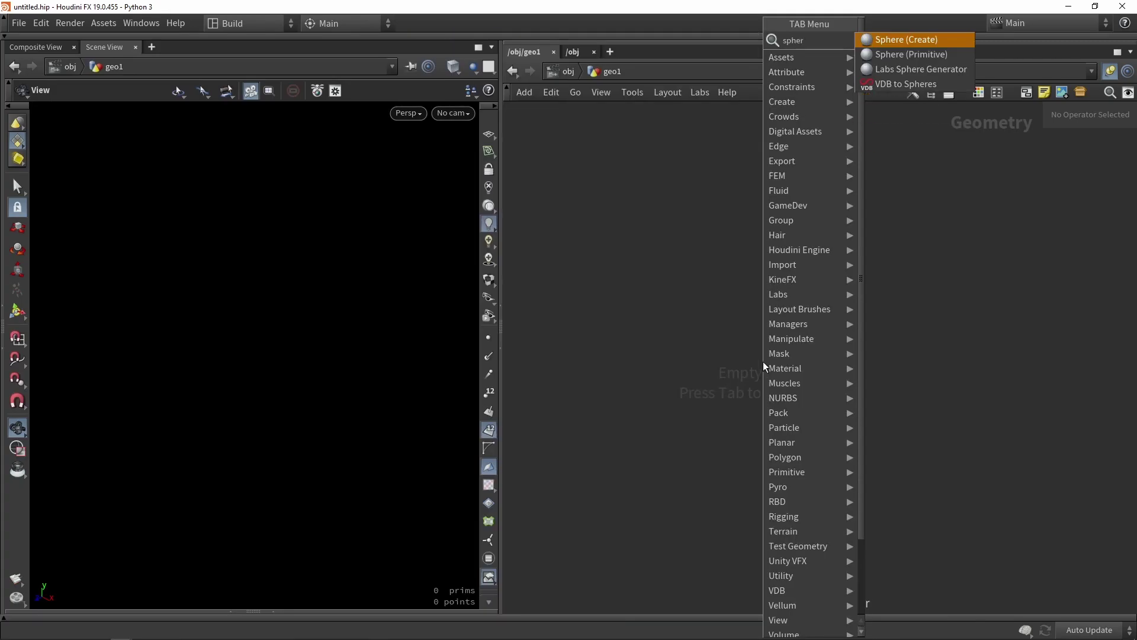
pyautogui.press('Return')
pyautogui.moveTo(779, 340); pyautogui.dragTo(713, 321)
pyautogui.click(489, 429)
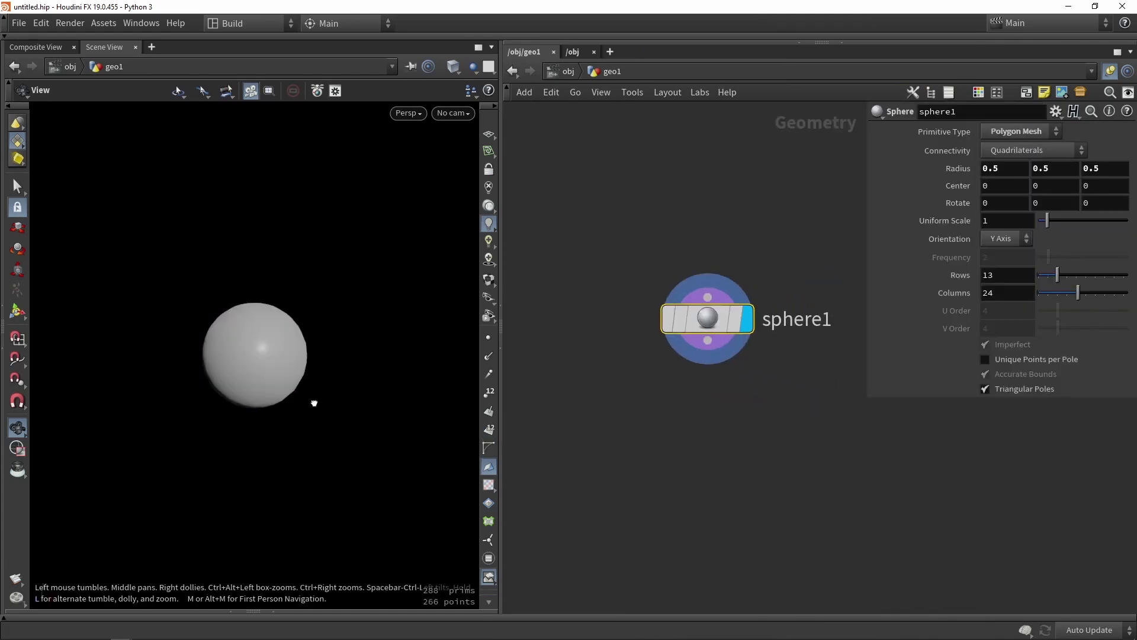
pyautogui.scroll(2, 243, 376)
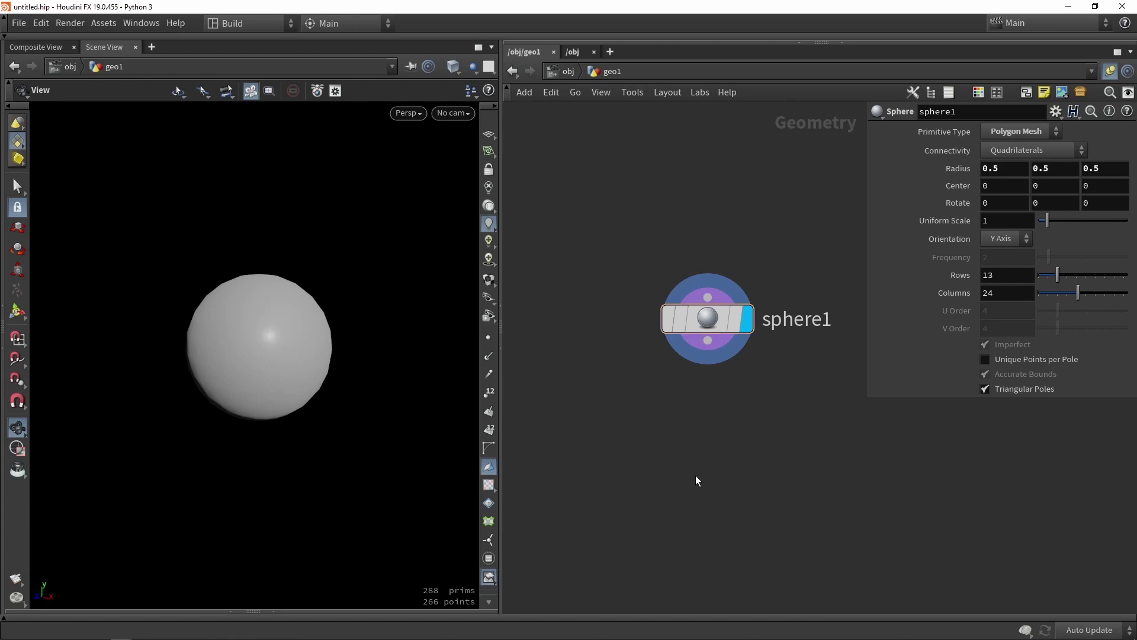
# Add a Pyro Source node below the sphere, connect the sphere to its first input and display its output.
pyautogui.moveTo(697, 480); pyautogui.dragTo(679, 370, button='middle')
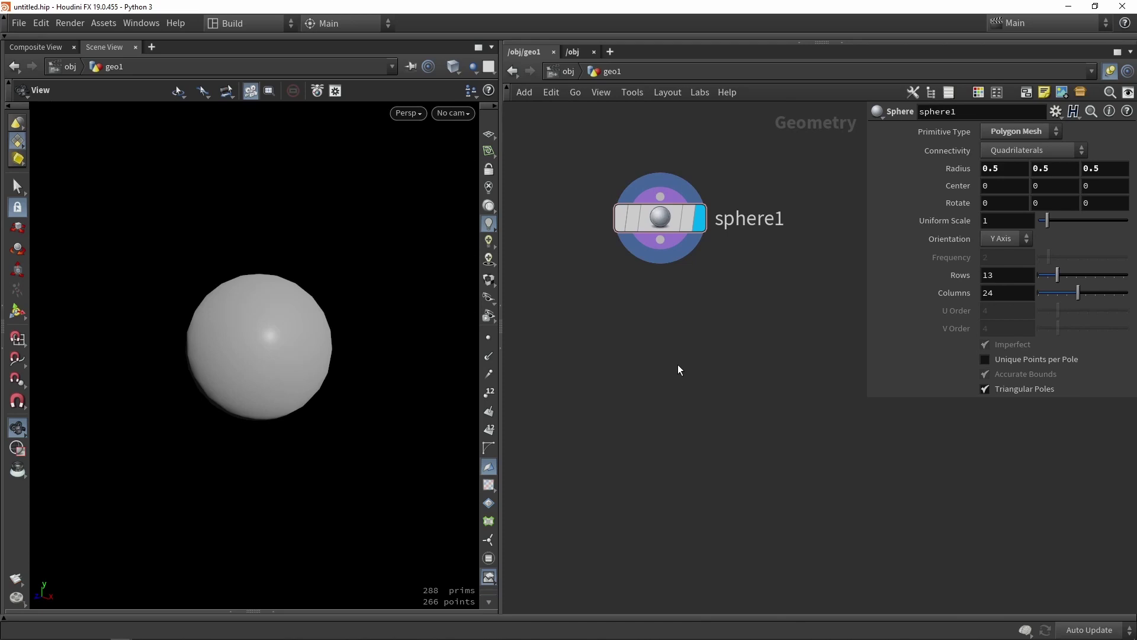
pyautogui.press('Tab')
pyautogui.write('pyros')
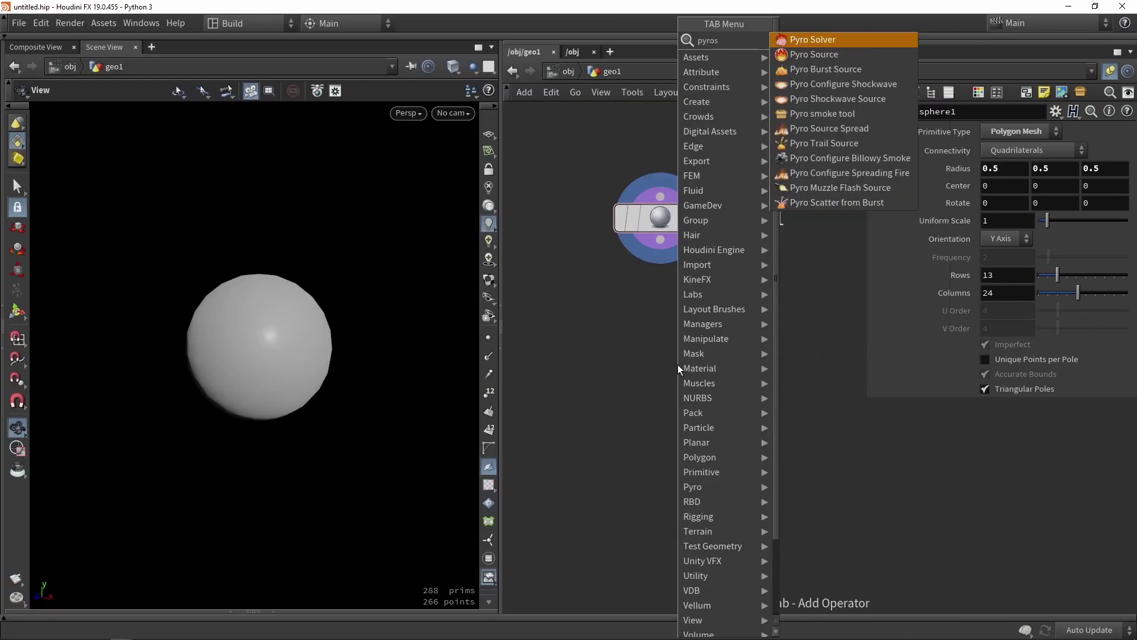
pyautogui.click(807, 57)
pyautogui.click(682, 311)
pyautogui.moveTo(660, 240); pyautogui.dragTo(667, 286)
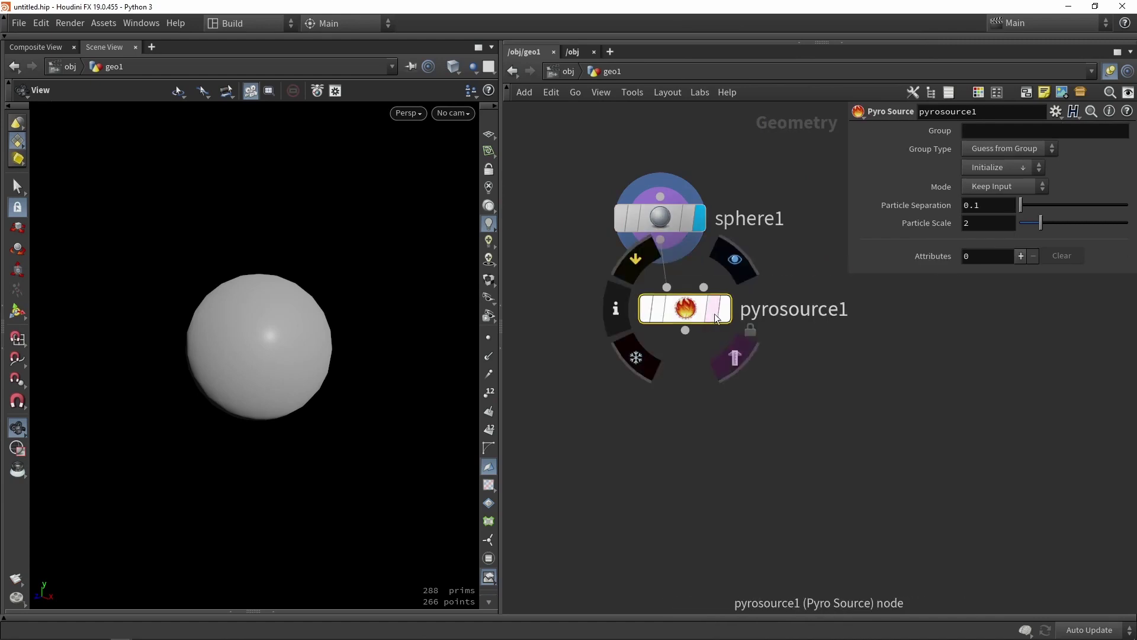
pyautogui.click(724, 308)
pyautogui.moveTo(718, 318); pyautogui.dragTo(694, 319)
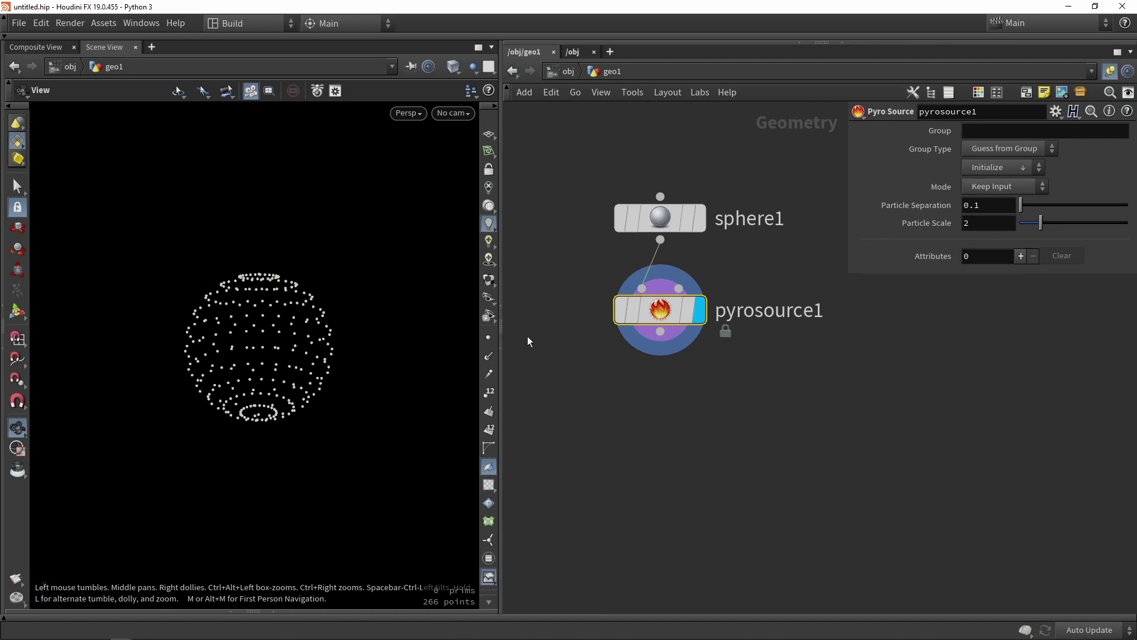
# Try the Surface Scatter mode on the Pyro Source, and set the mode to Volume Scatter.
pyautogui.click(989, 186)
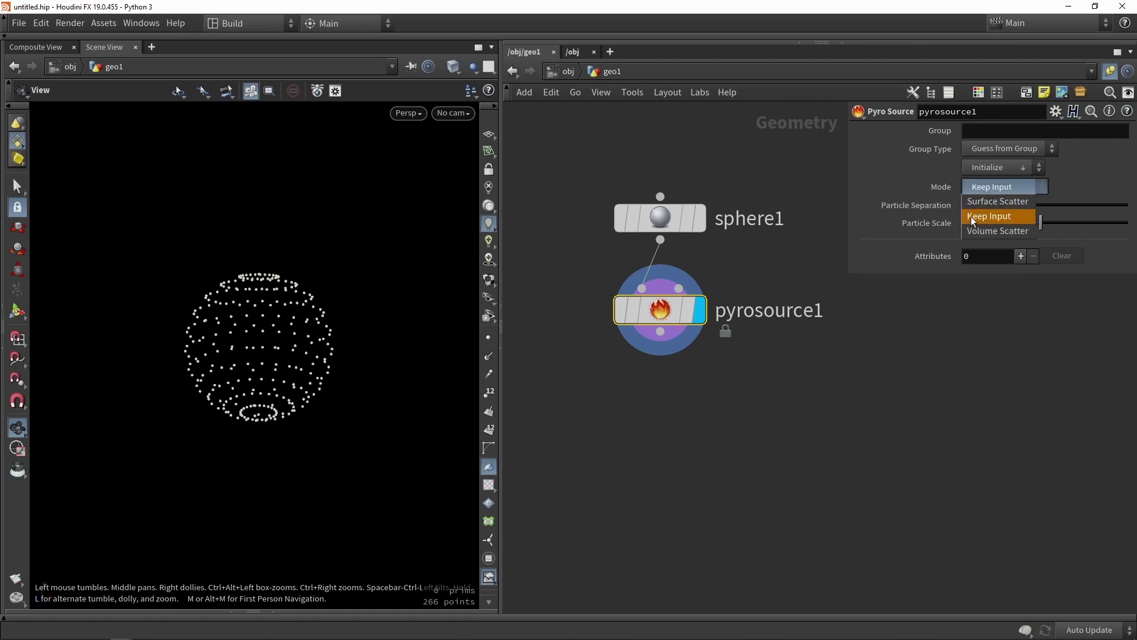
pyautogui.click(970, 204)
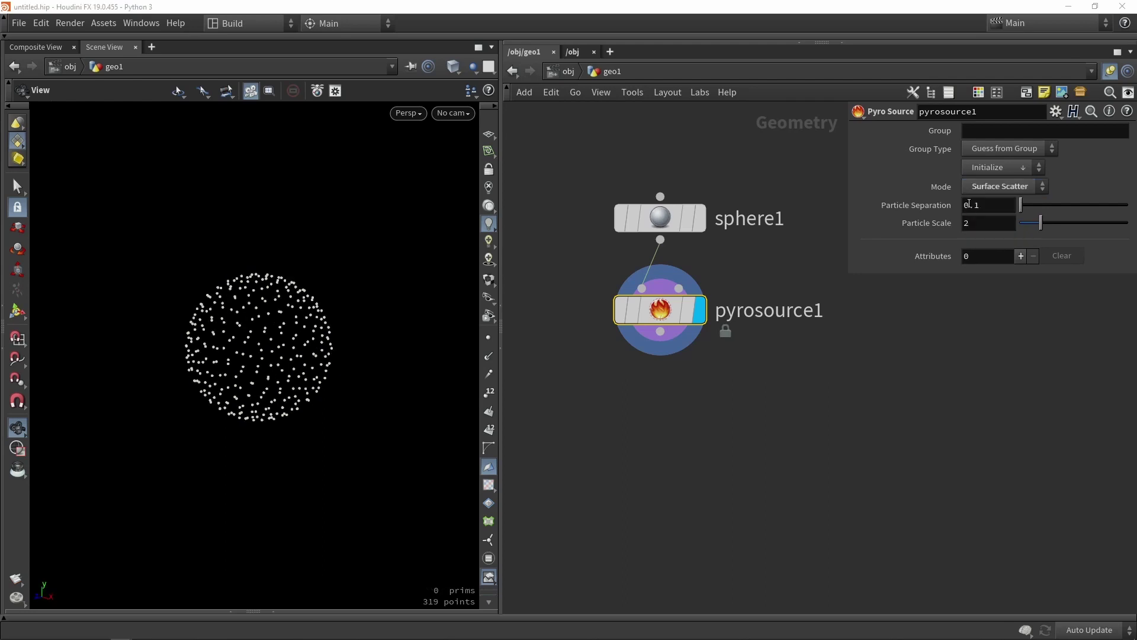
pyautogui.click(975, 188)
pyautogui.click(978, 223)
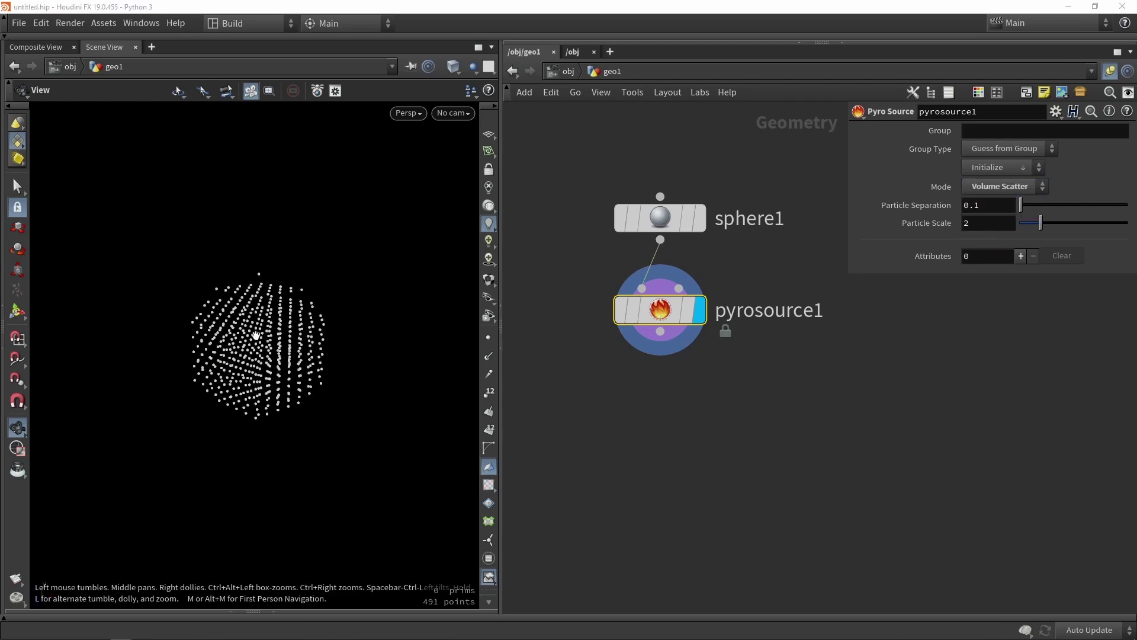
pyautogui.moveTo(295, 333); pyautogui.dragTo(299, 379)
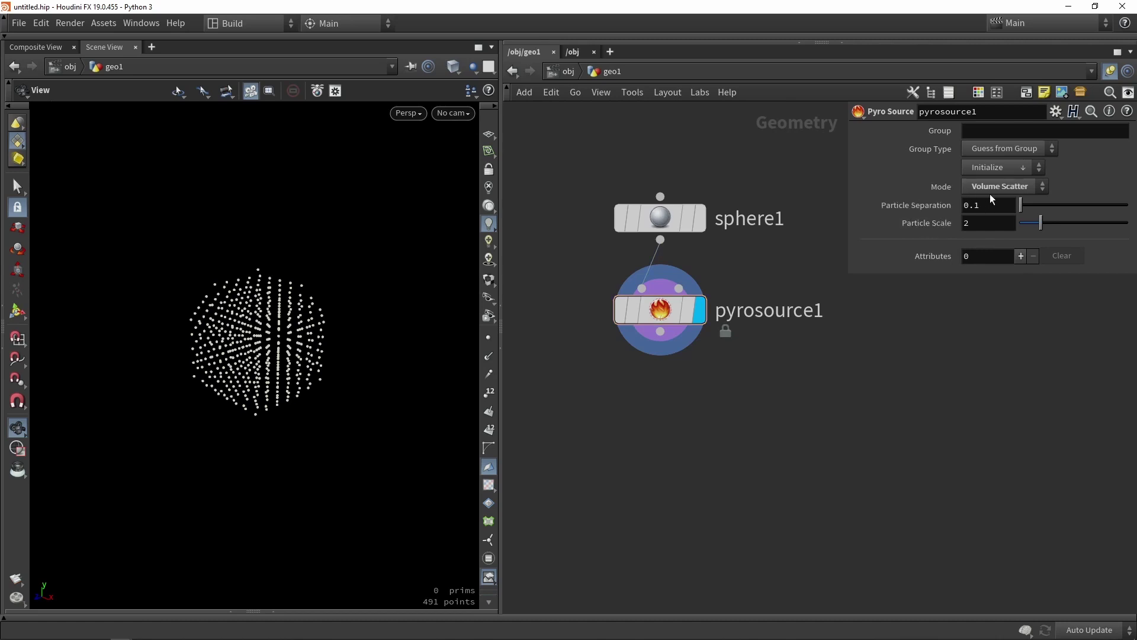
# Set the Pyro Source's particle separation to 0.05 and inspect the denser points from several angles.
pyautogui.click(996, 205)
pyautogui.press('BackSpace')
pyautogui.write('05')
pyautogui.press('Return')
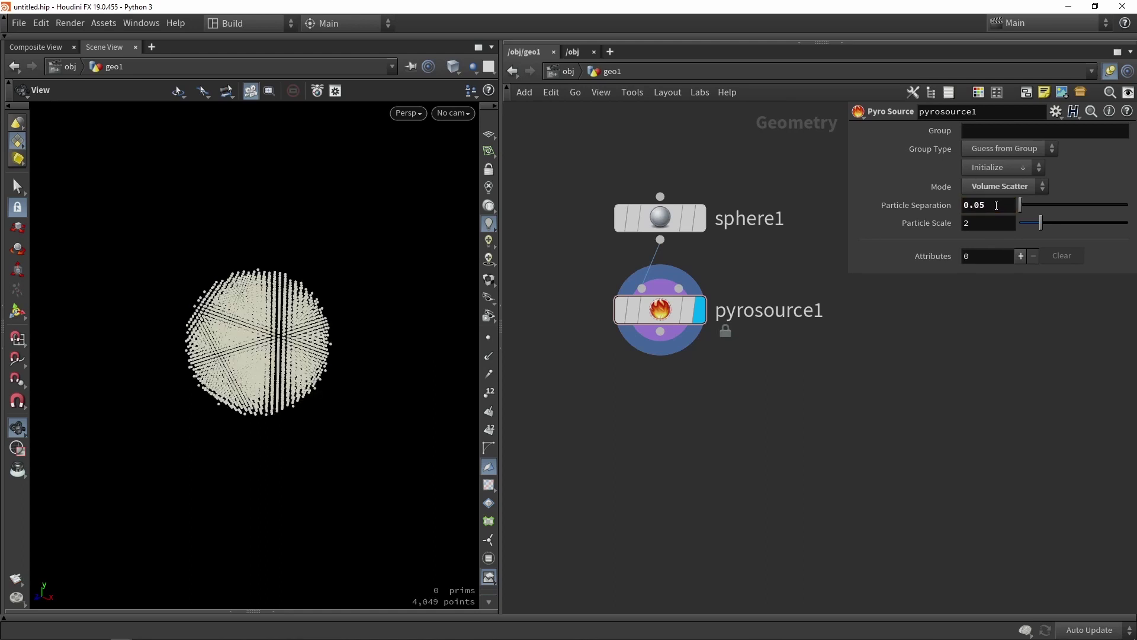
pyautogui.moveTo(377, 275); pyautogui.dragTo(231, 329)
pyautogui.scroll(5, 229, 330)
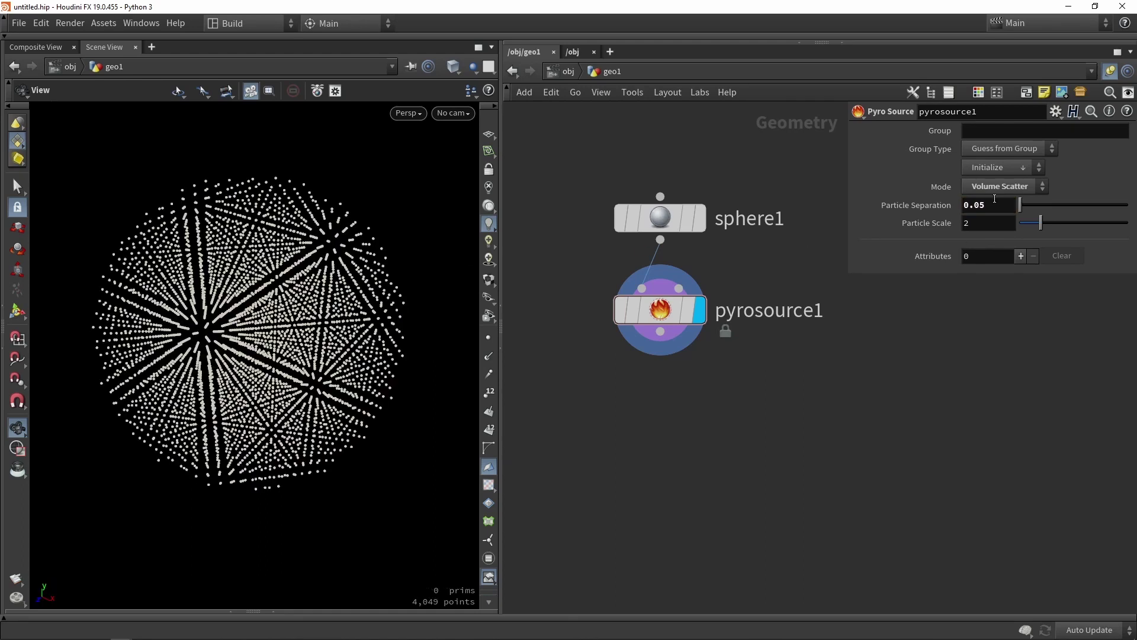
pyautogui.moveTo(414, 296); pyautogui.dragTo(397, 355)
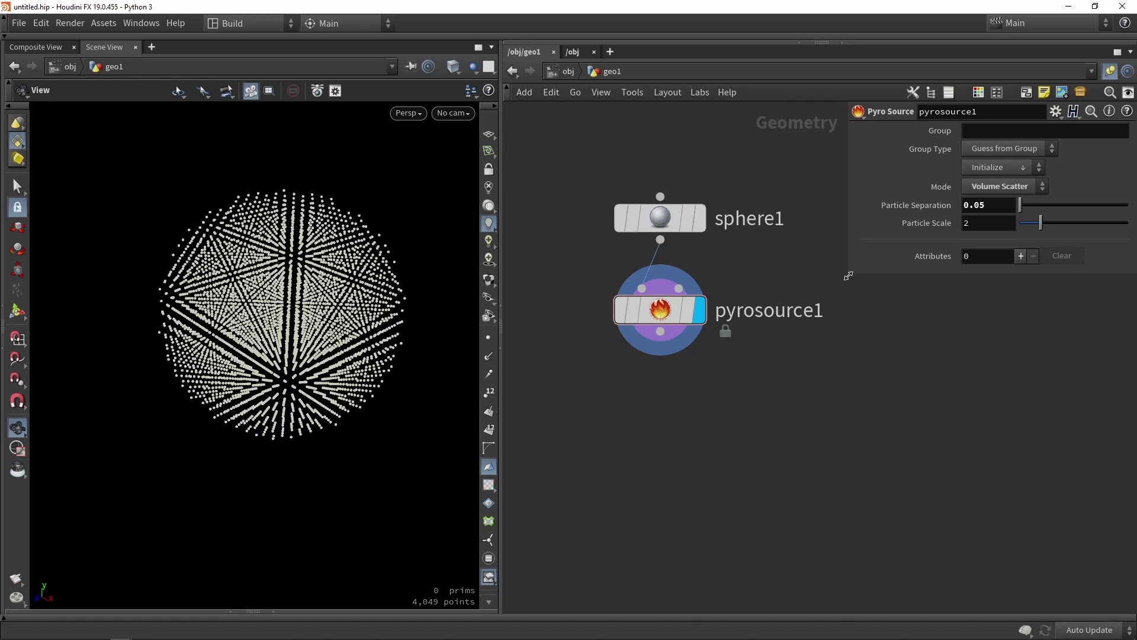
# Enlarge the Pyro Source's parameter area and add a first attribute set to Density.
pyautogui.moveTo(848, 273); pyautogui.dragTo(826, 398)
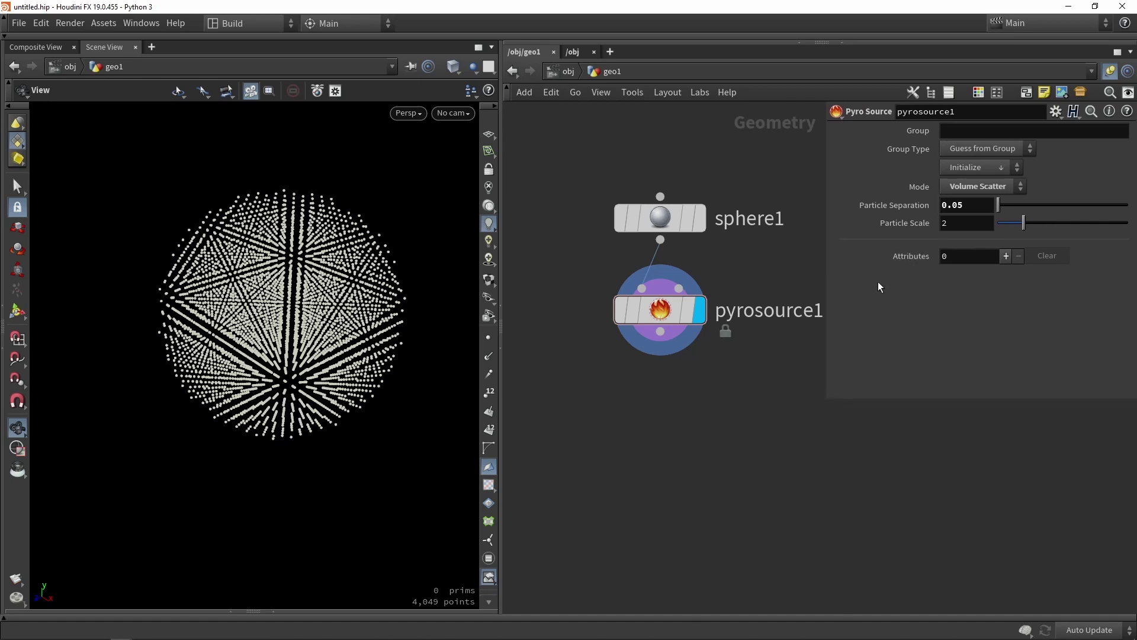
pyautogui.moveTo(725, 410); pyautogui.dragTo(695, 348, button='middle')
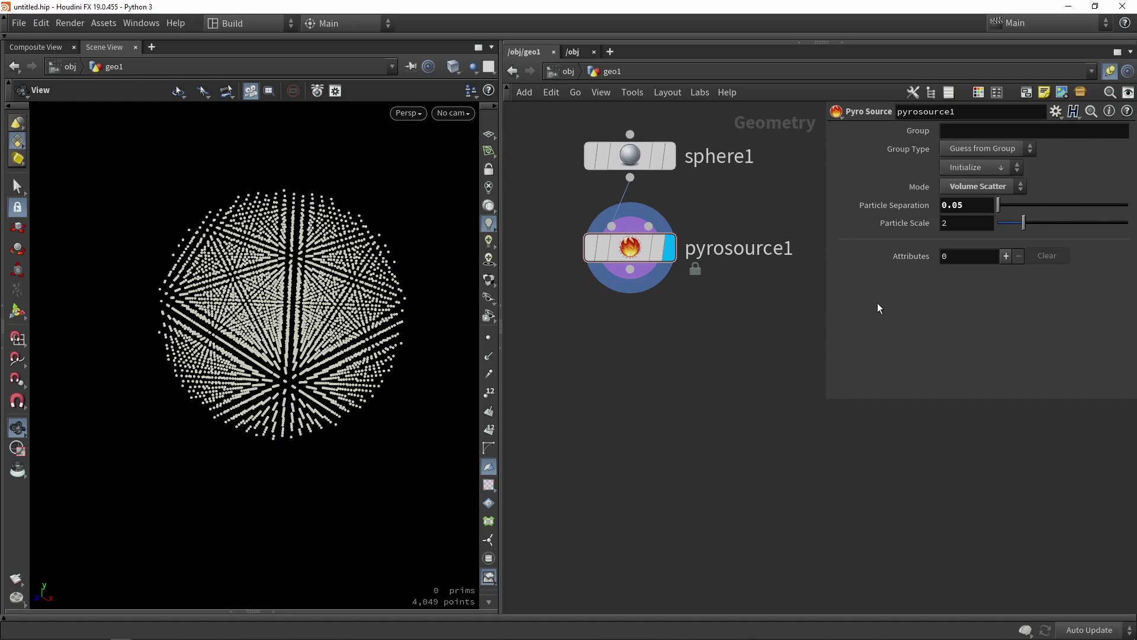
pyautogui.click(1006, 256)
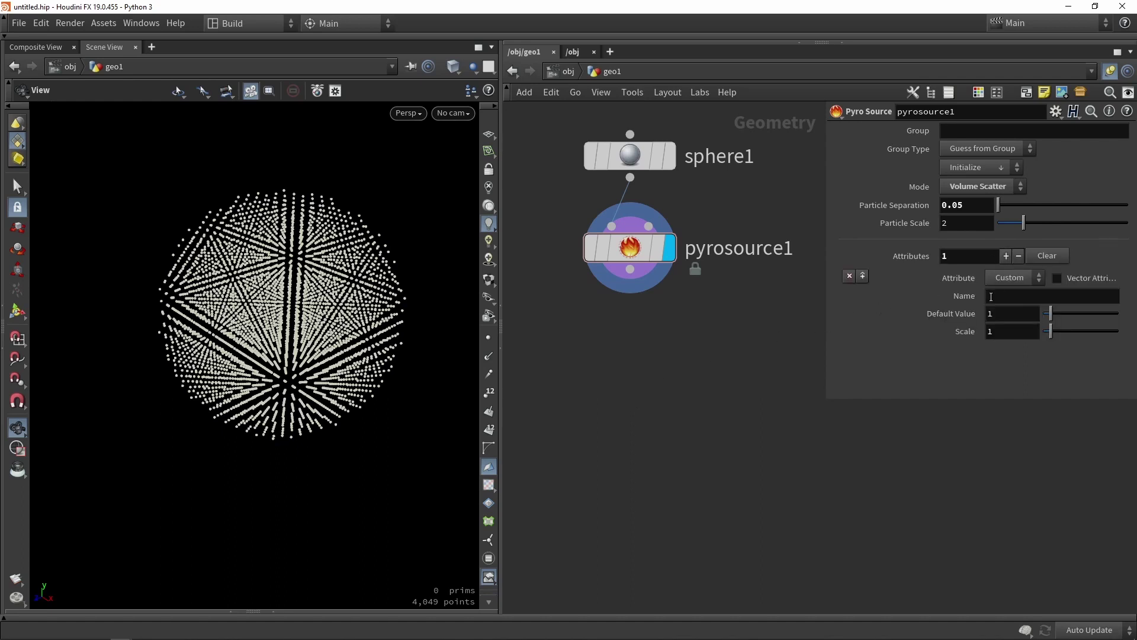
pyautogui.click(1001, 277)
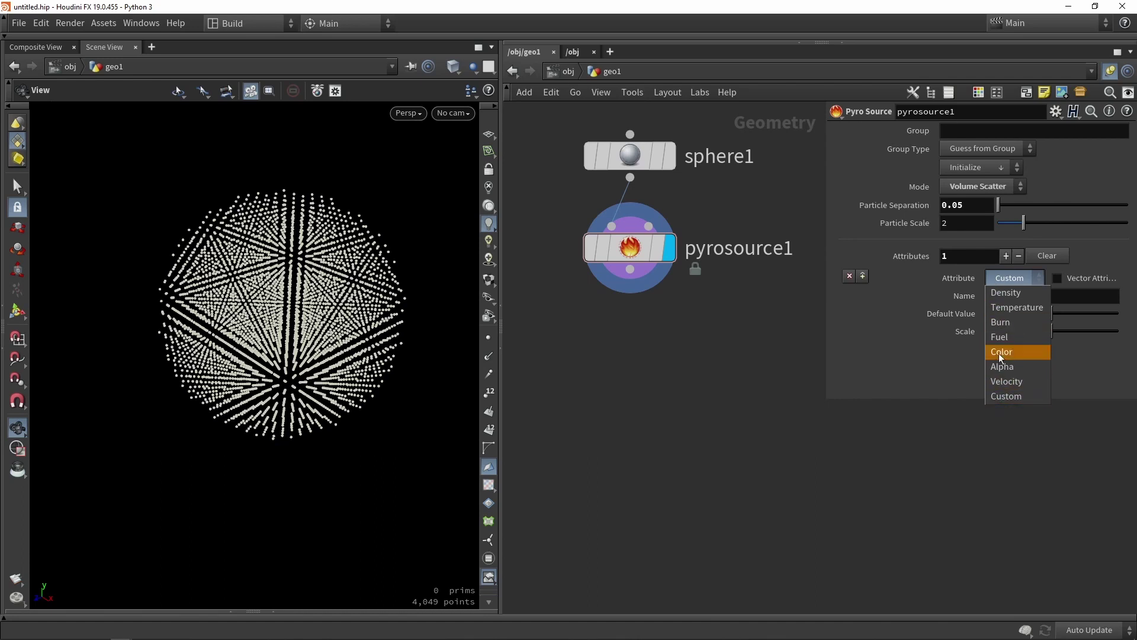
pyautogui.click(994, 293)
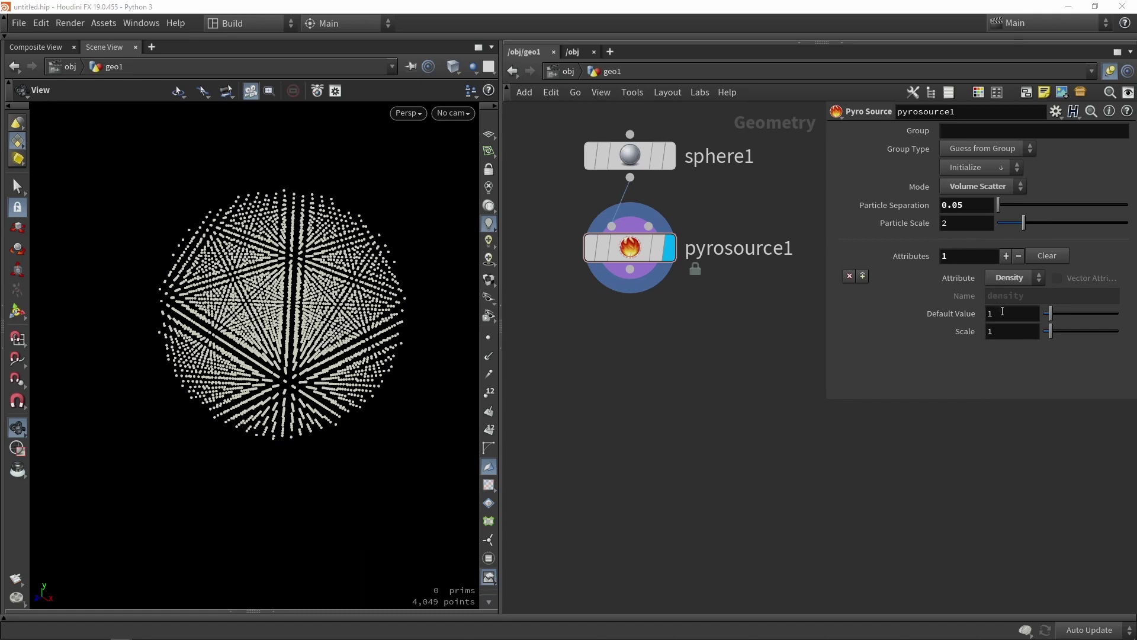
# Add Temperature and Burn attributes to the Pyro Source and check the node's point attribute information.
pyautogui.click(1002, 257)
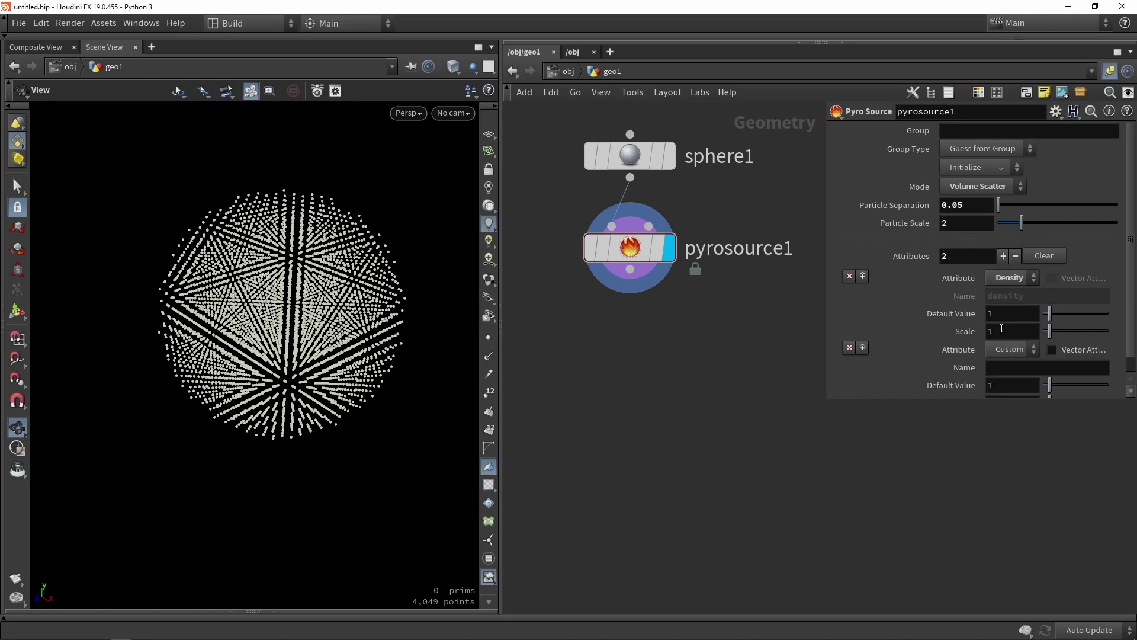
pyautogui.click(1004, 350)
pyautogui.click(1007, 381)
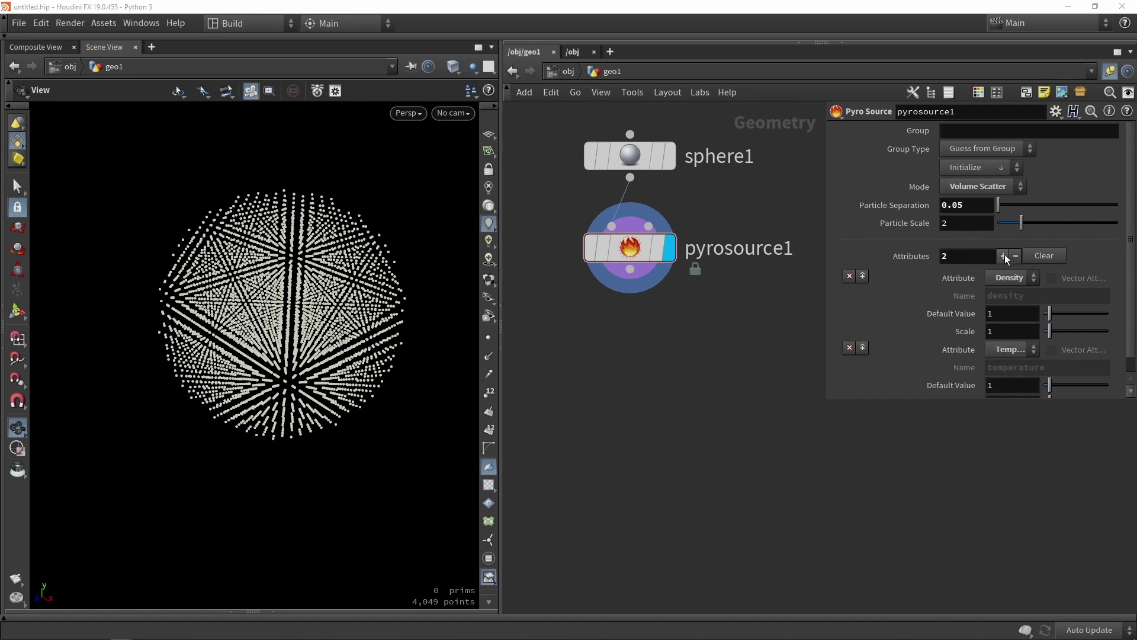
pyautogui.click(1003, 256)
pyautogui.scroll(-3, 997, 279)
pyautogui.click(1009, 330)
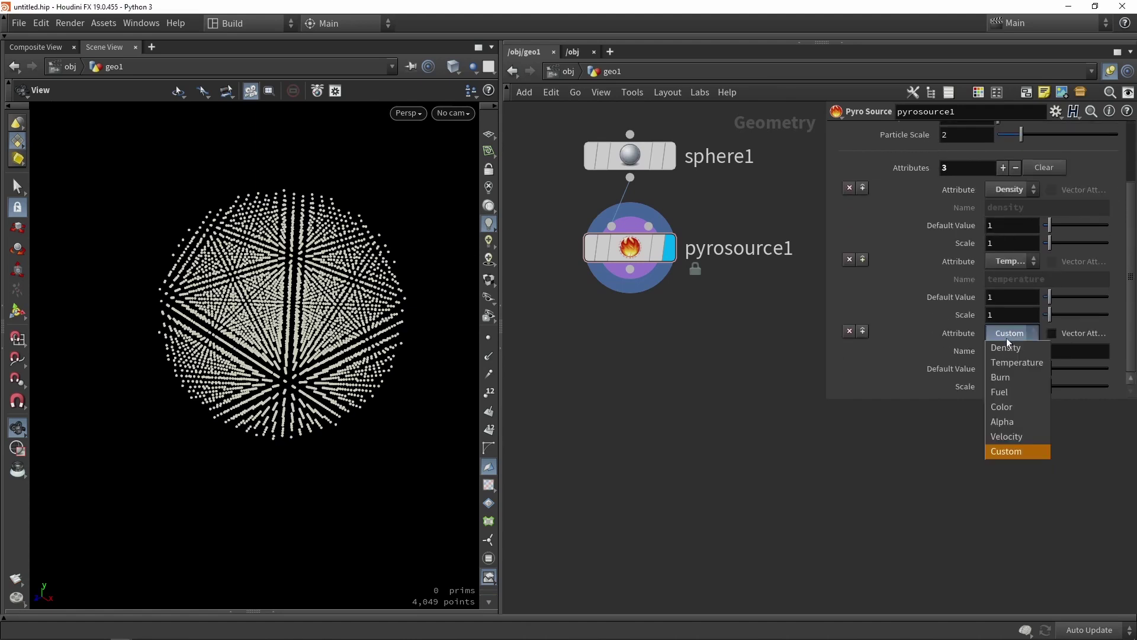
pyautogui.click(1009, 384)
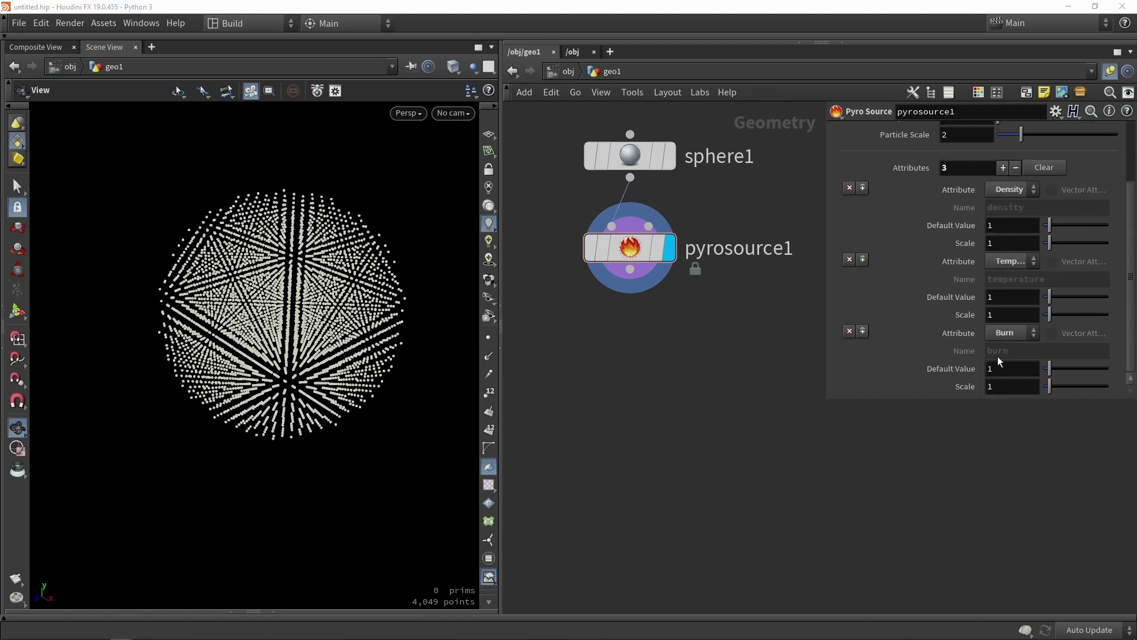
pyautogui.middleClick(630, 252)
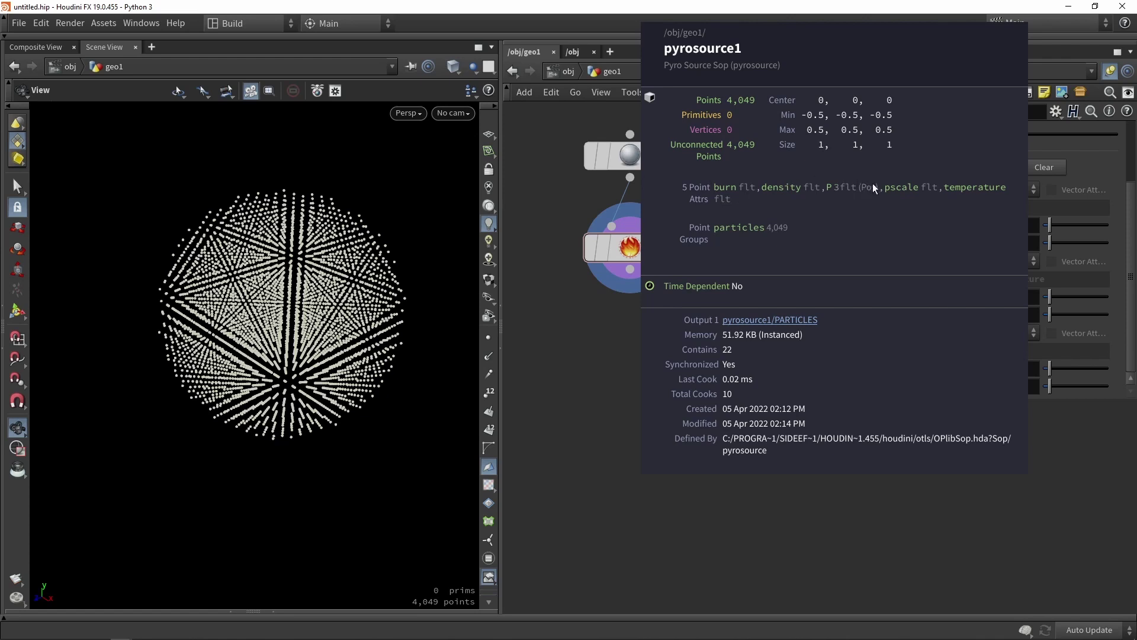
# Add a Volume Rasterize Attributes node below the Pyro Source, connect the Pyro Source's output to it and display it.
pyautogui.moveTo(653, 334); pyautogui.dragTo(657, 289, button='middle')
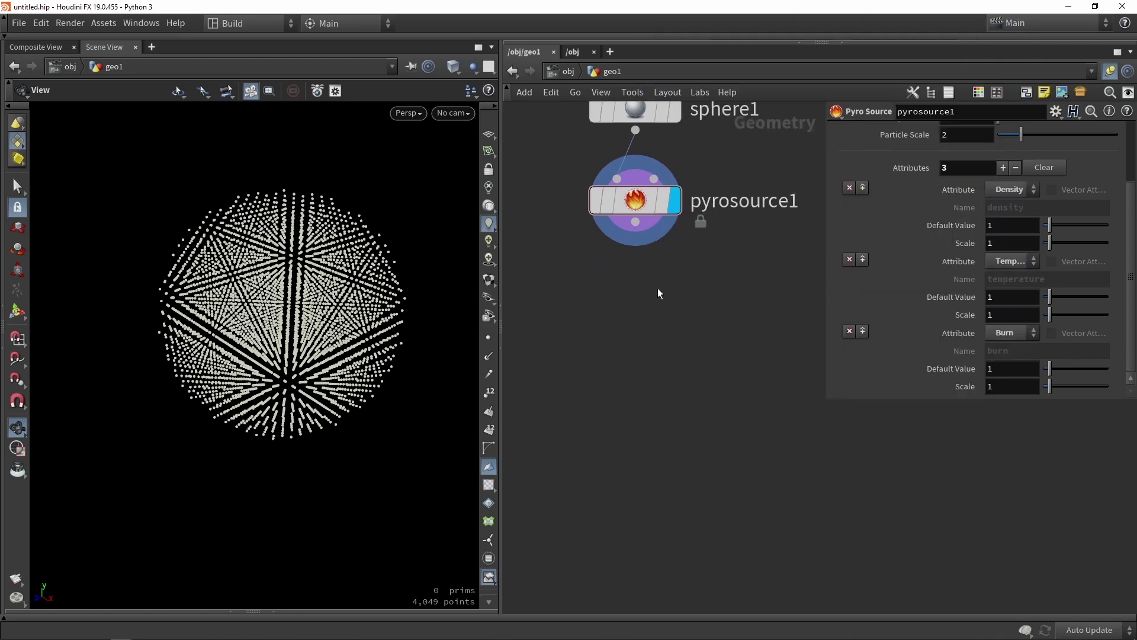
pyautogui.scroll(-2, 658, 290)
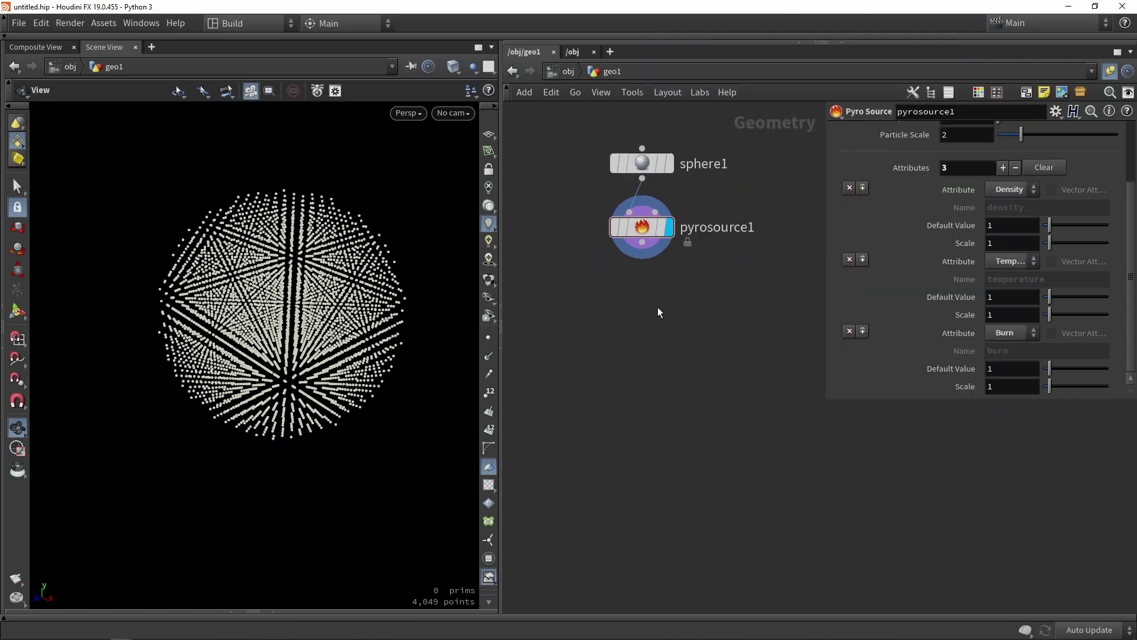
pyautogui.moveTo(652, 305); pyautogui.dragTo(668, 307, button='middle')
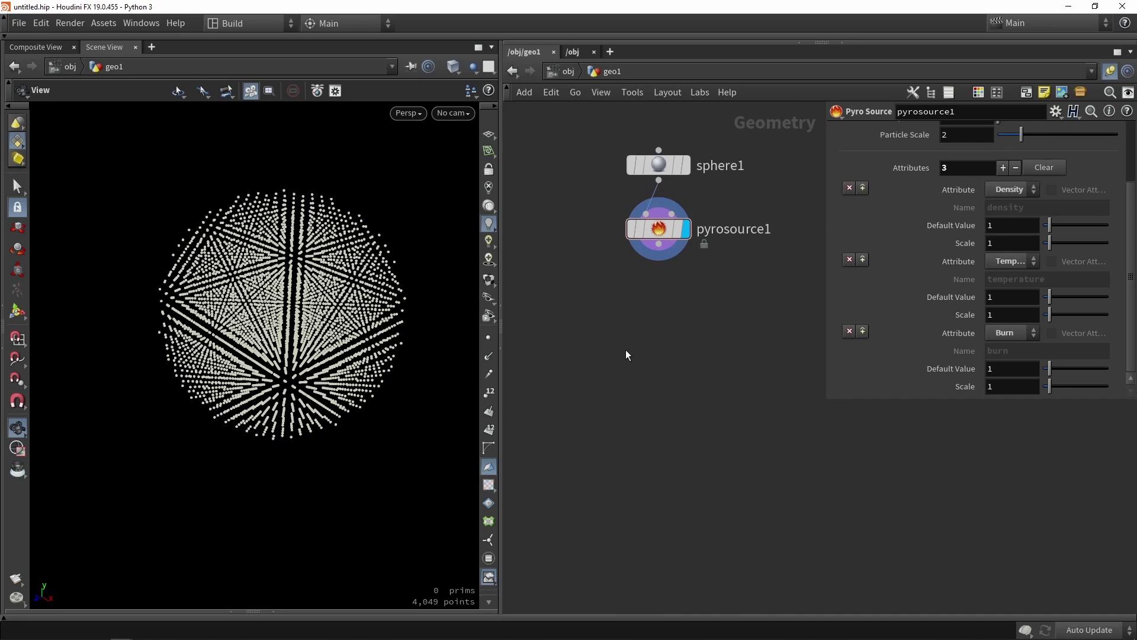
pyautogui.press('Tab')
pyautogui.write('volu')
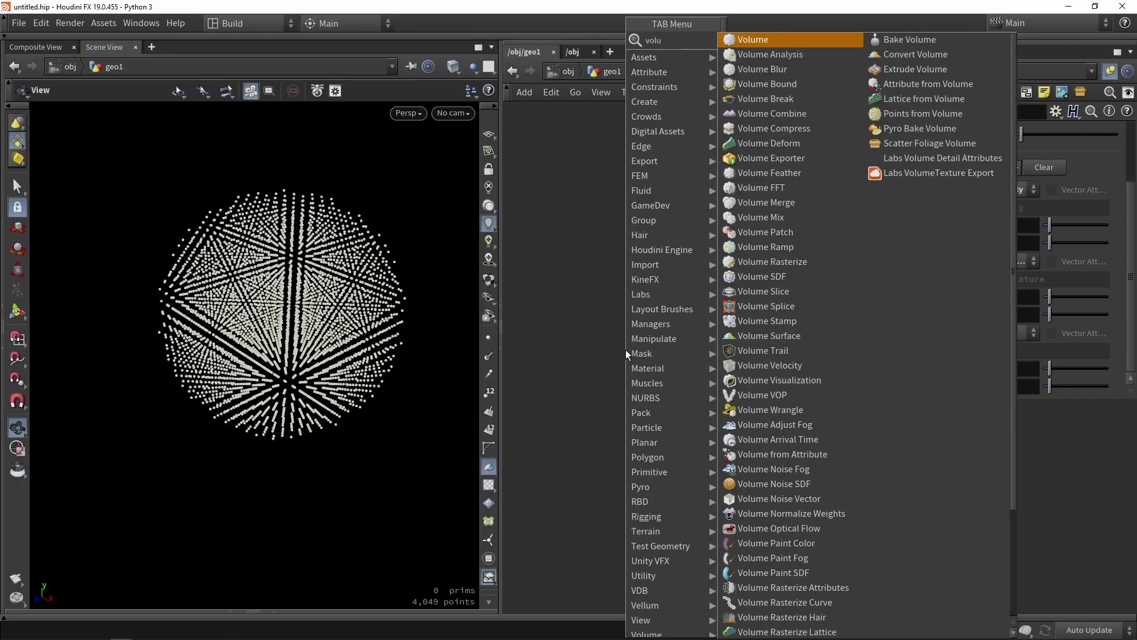
pyautogui.write('m ras')
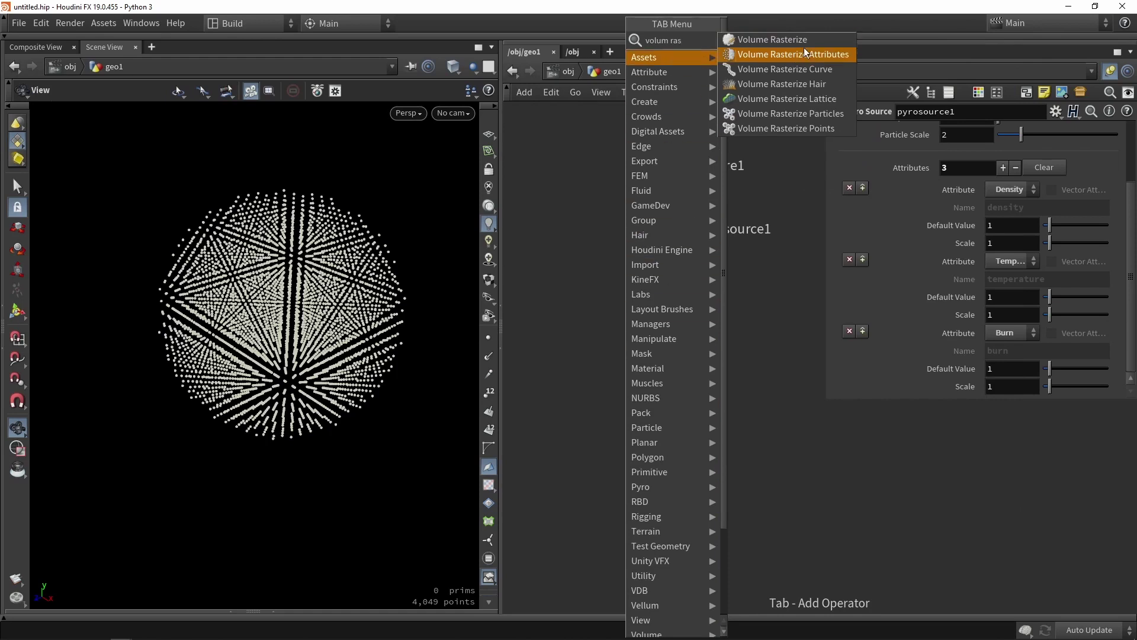
pyautogui.click(807, 55)
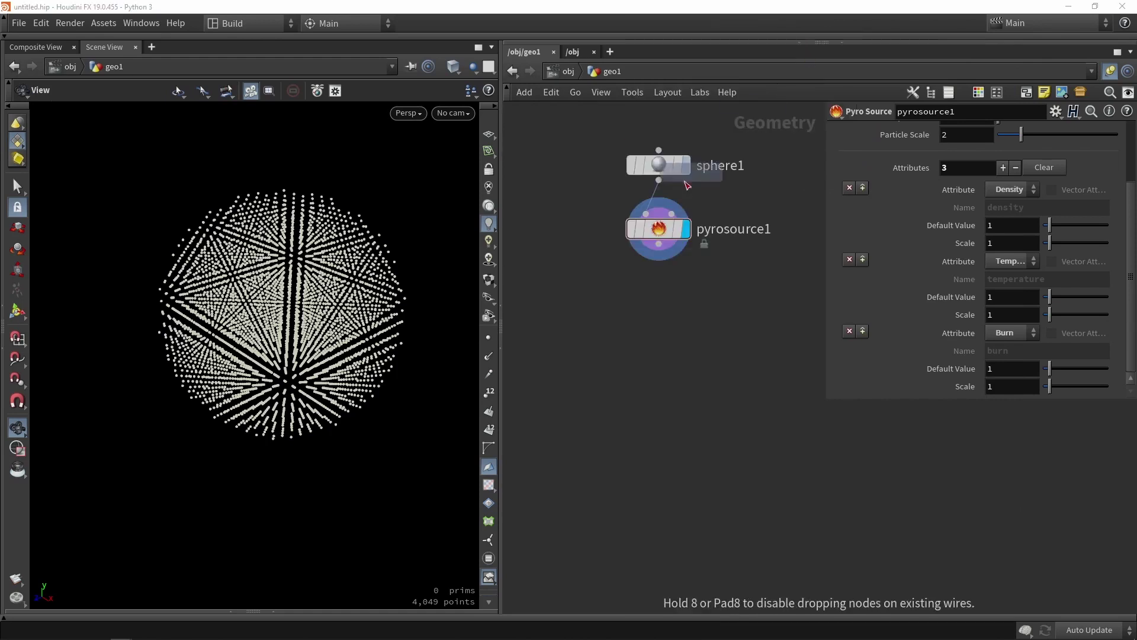
pyautogui.click(649, 320)
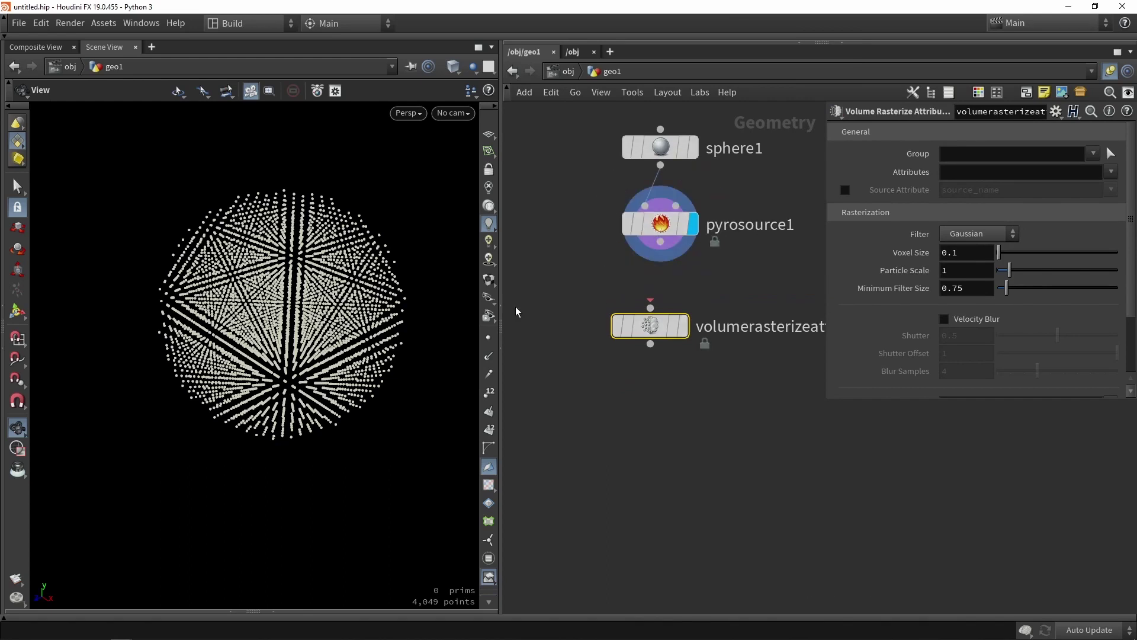
pyautogui.moveTo(671, 242); pyautogui.dragTo(657, 355)
pyautogui.click(683, 325)
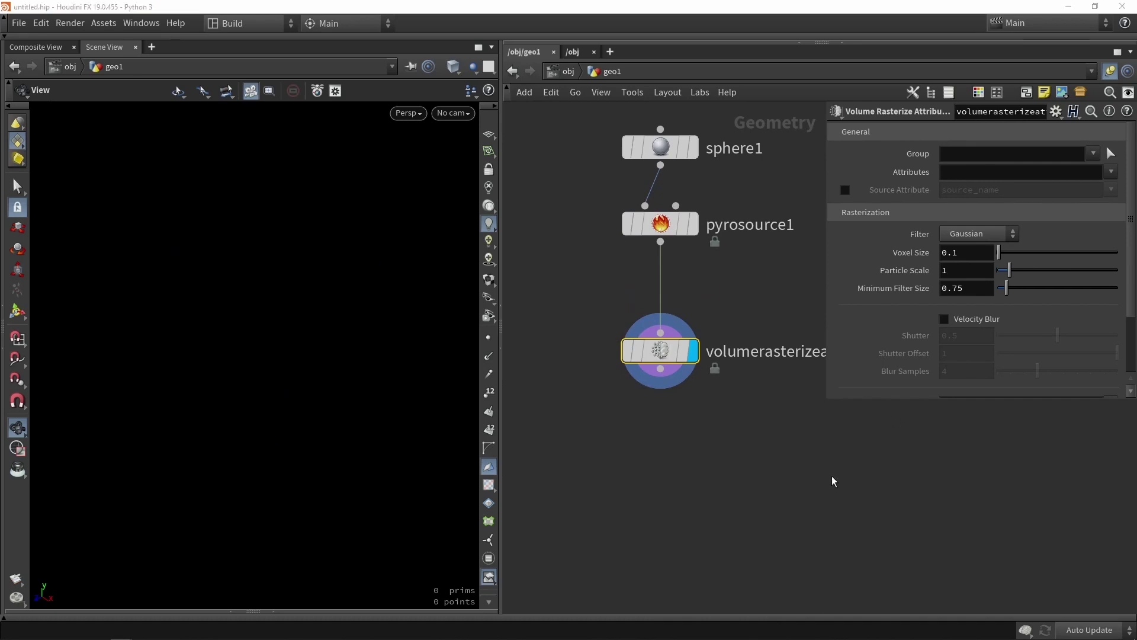
# Set the Volume Rasterize Attributes node to rasterize the burn, density and temperature attributes.
pyautogui.click(1108, 174)
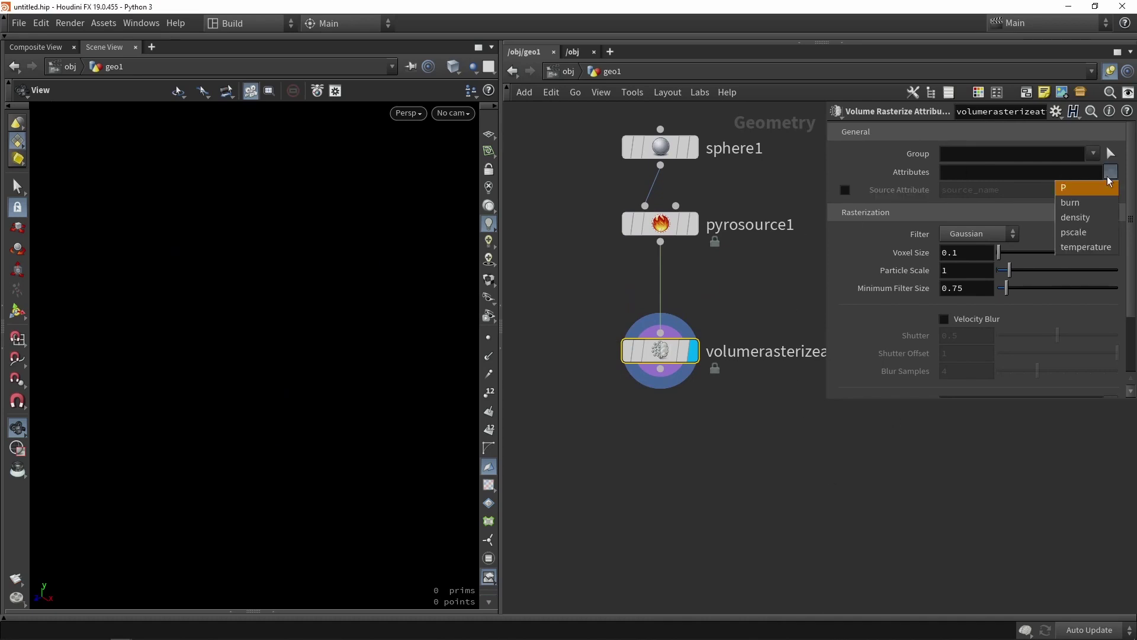
pyautogui.click(1089, 204)
pyautogui.click(1110, 173)
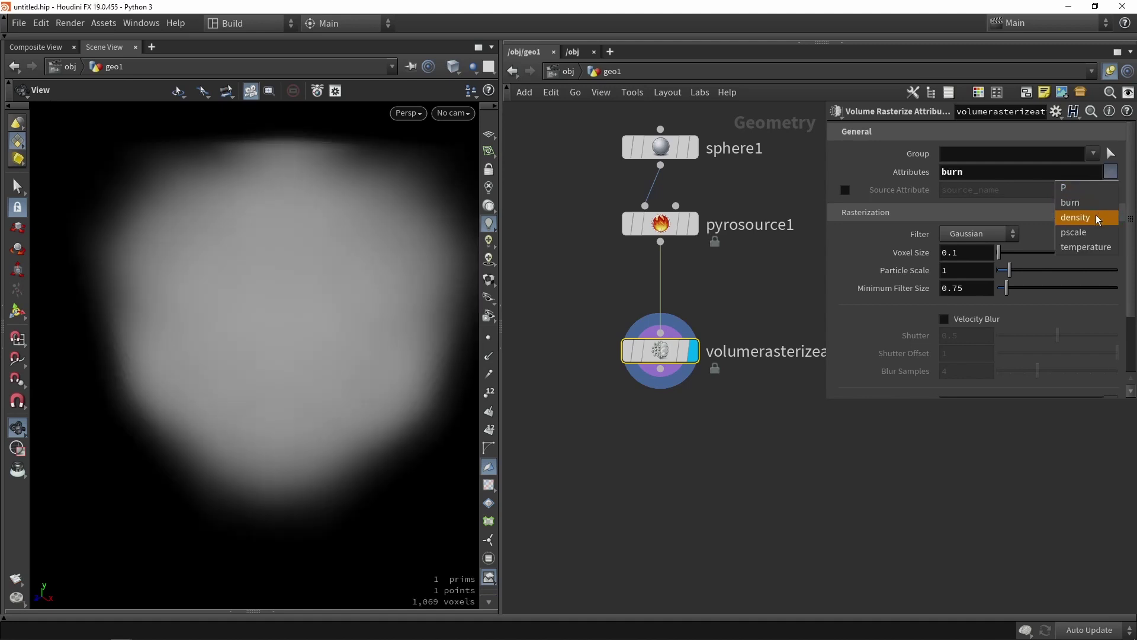
pyautogui.click(1096, 217)
pyautogui.click(1110, 173)
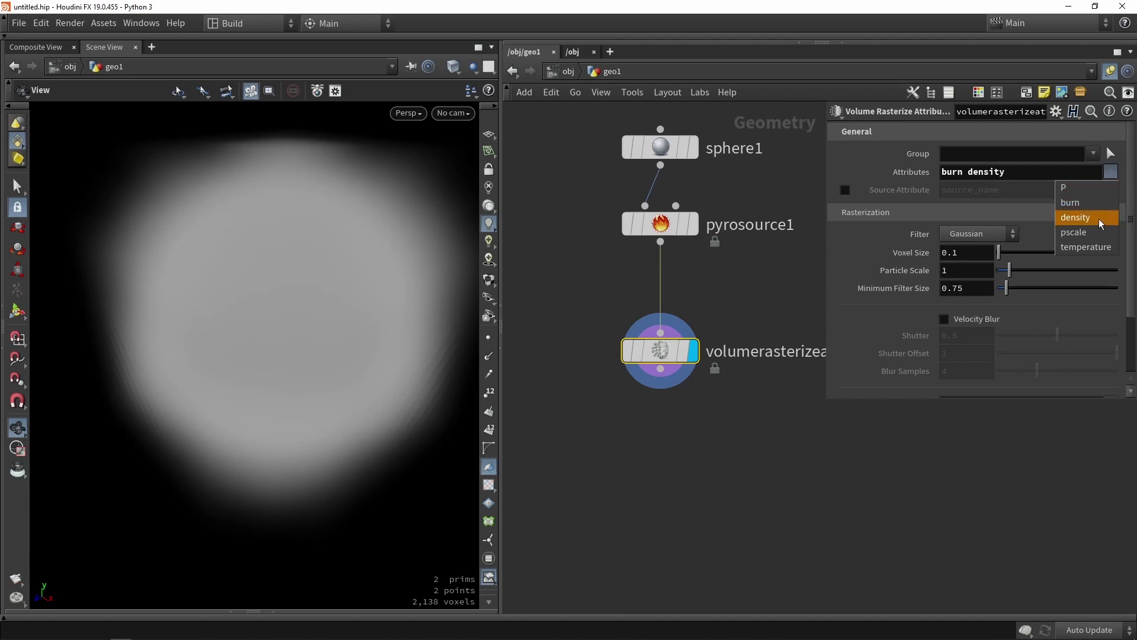
pyautogui.click(1094, 247)
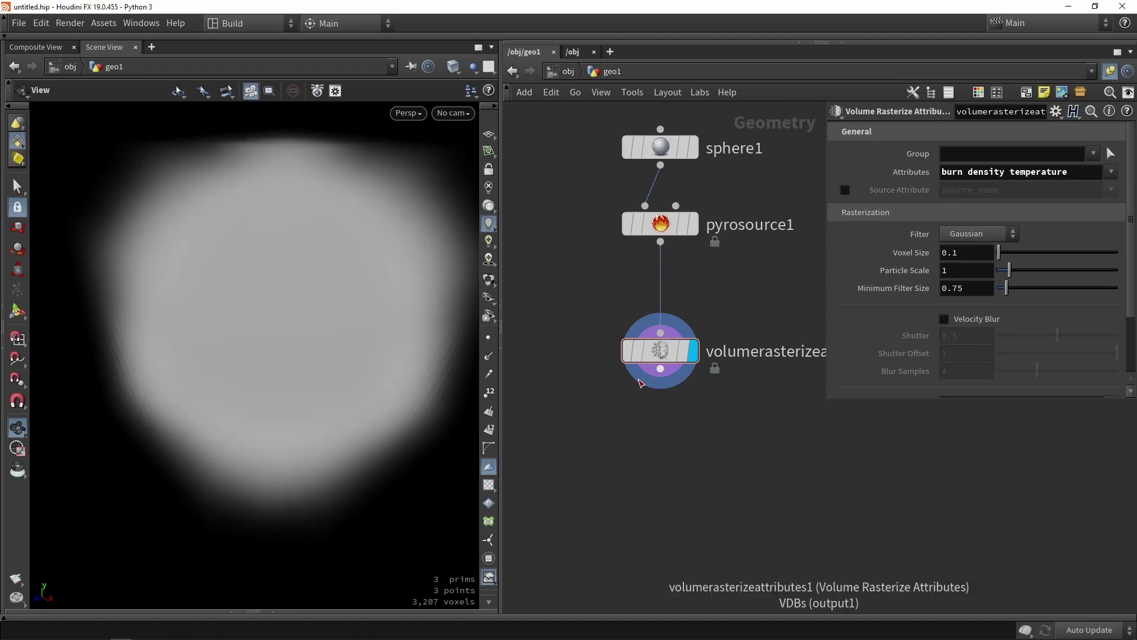
# Set the rasterization voxel size to 0.01 and enable Normalize by Clamped Coverage on the Volume Rasterize Attributes node.
pyautogui.scroll(-6, 262, 361)
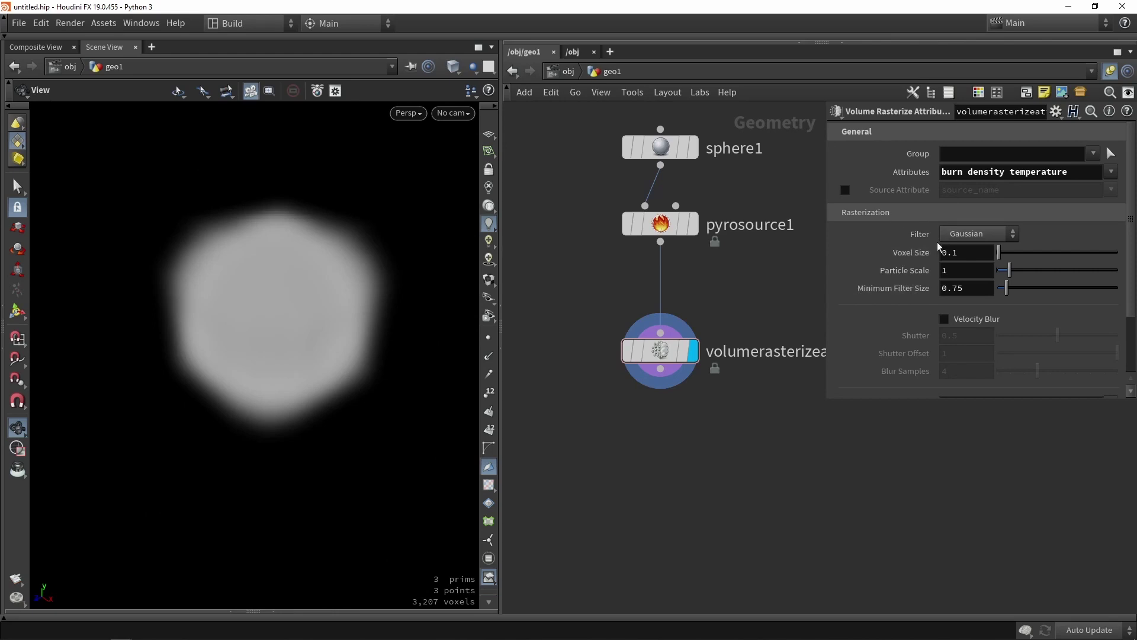
pyautogui.click(971, 256)
pyautogui.press('BackSpace')
pyautogui.write('01')
pyautogui.press('Return')
pyautogui.scroll(3, 282, 281)
pyautogui.moveTo(294, 171); pyautogui.dragTo(296, 299, button='middle')
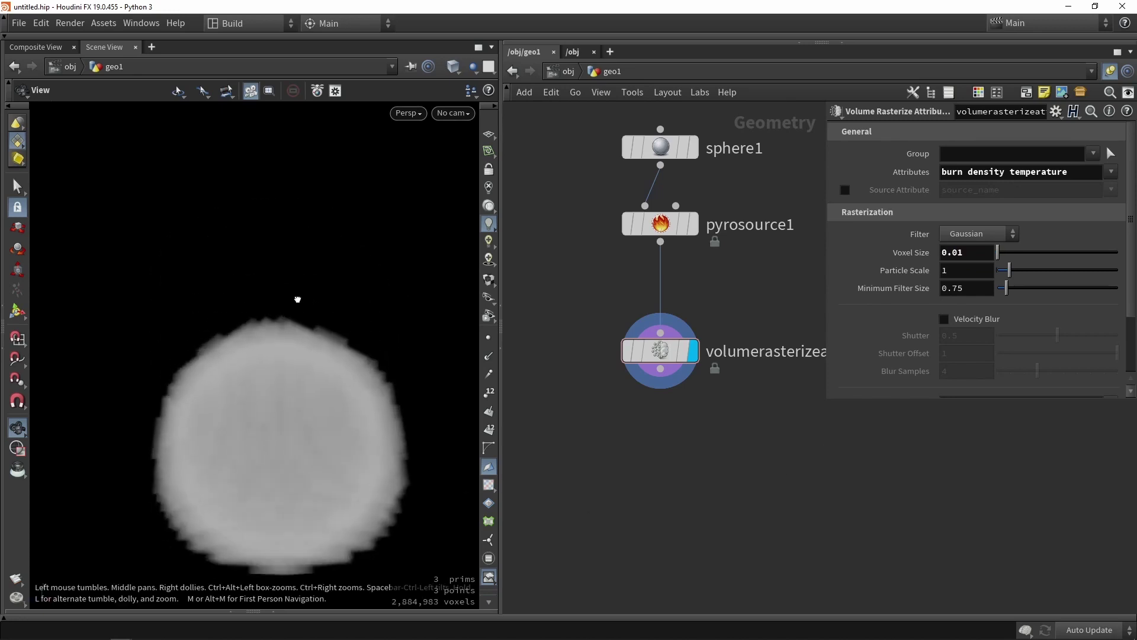
pyautogui.moveTo(299, 527); pyautogui.dragTo(295, 392, button='middle')
pyautogui.moveTo(295, 393); pyautogui.dragTo(308, 355)
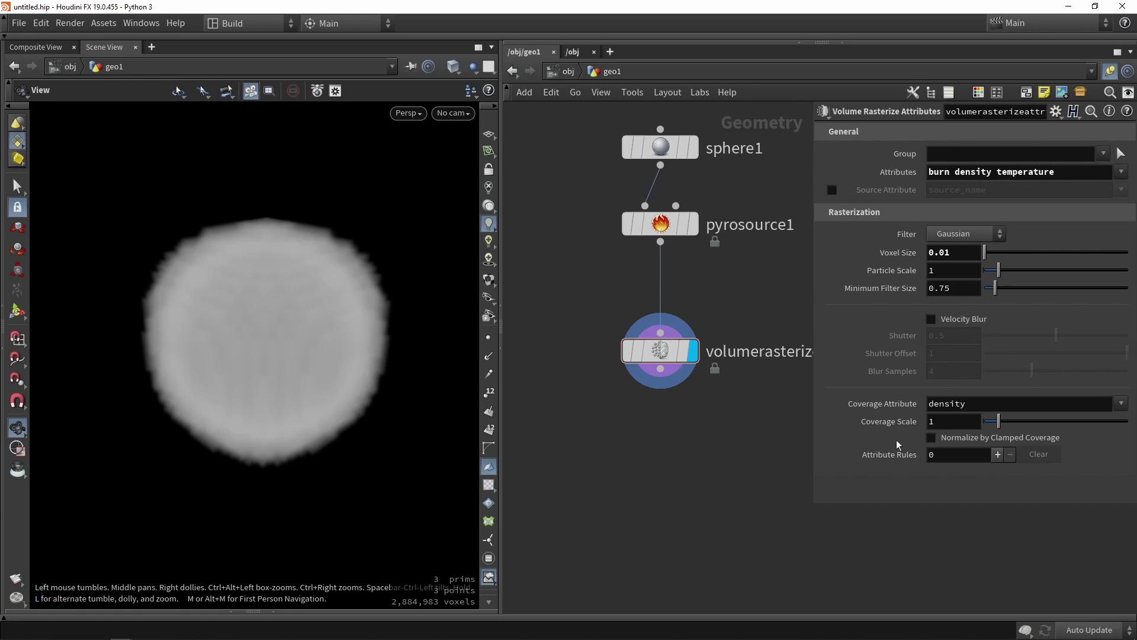
pyautogui.click(970, 438)
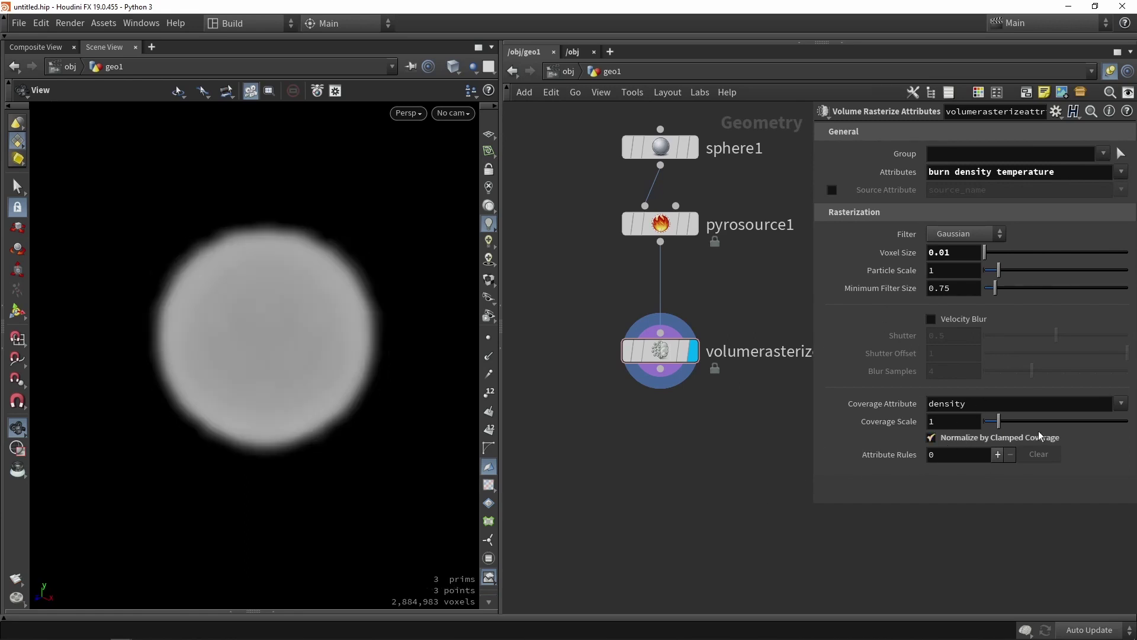
pyautogui.click(969, 442)
# Add a Pyro Solver below the rasterize node, connect the rasterized volumes to its first input and display it.
pyautogui.press('Tab')
pyautogui.write('p')
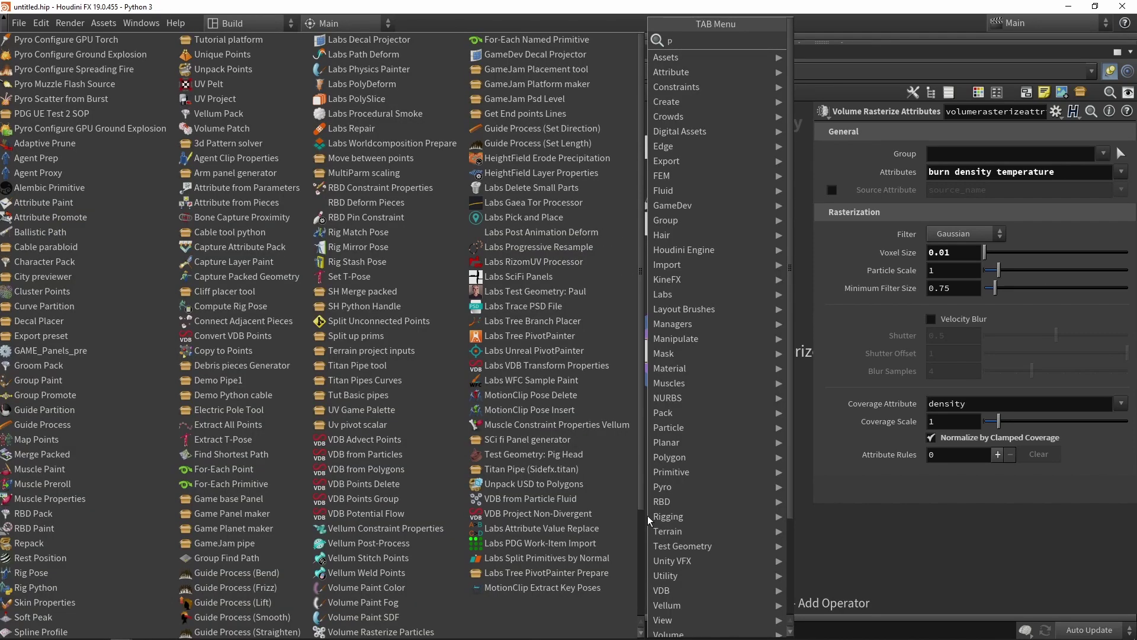
pyautogui.write('yro s')
pyautogui.press('Return')
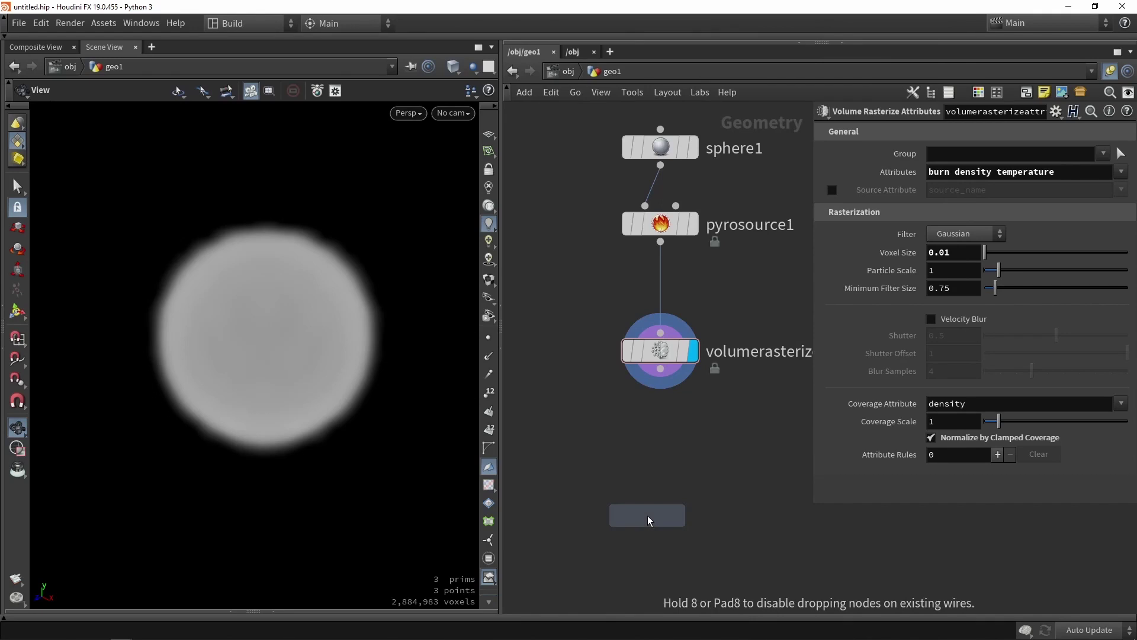
pyautogui.click(648, 515)
pyautogui.moveTo(648, 515); pyautogui.dragTo(663, 495)
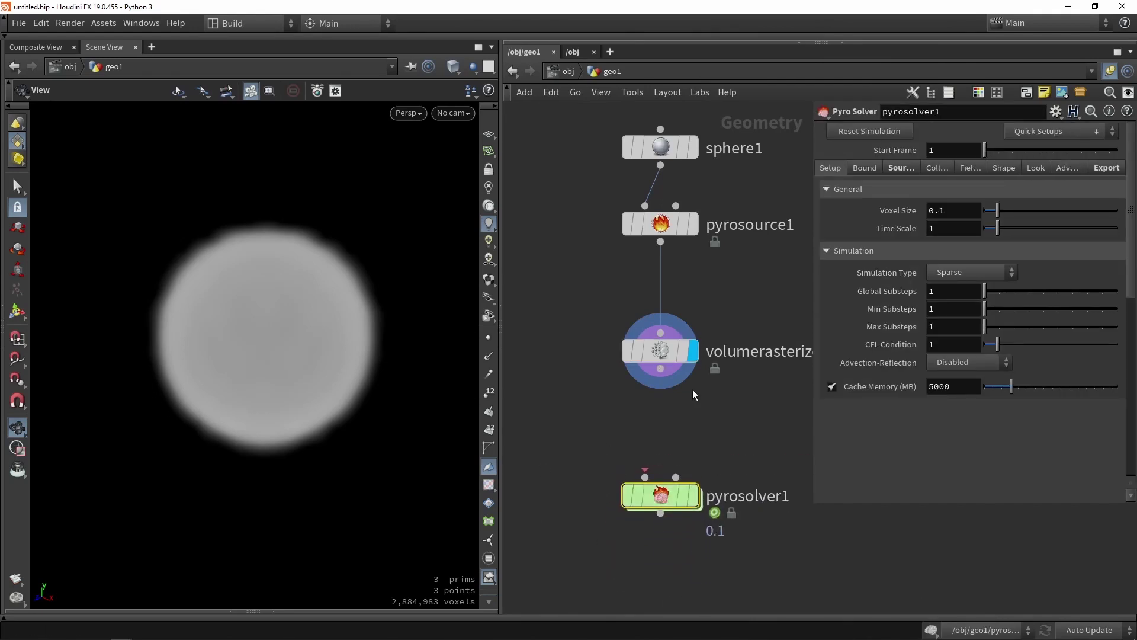
pyautogui.moveTo(661, 369); pyautogui.dragTo(645, 477)
pyautogui.press('r')
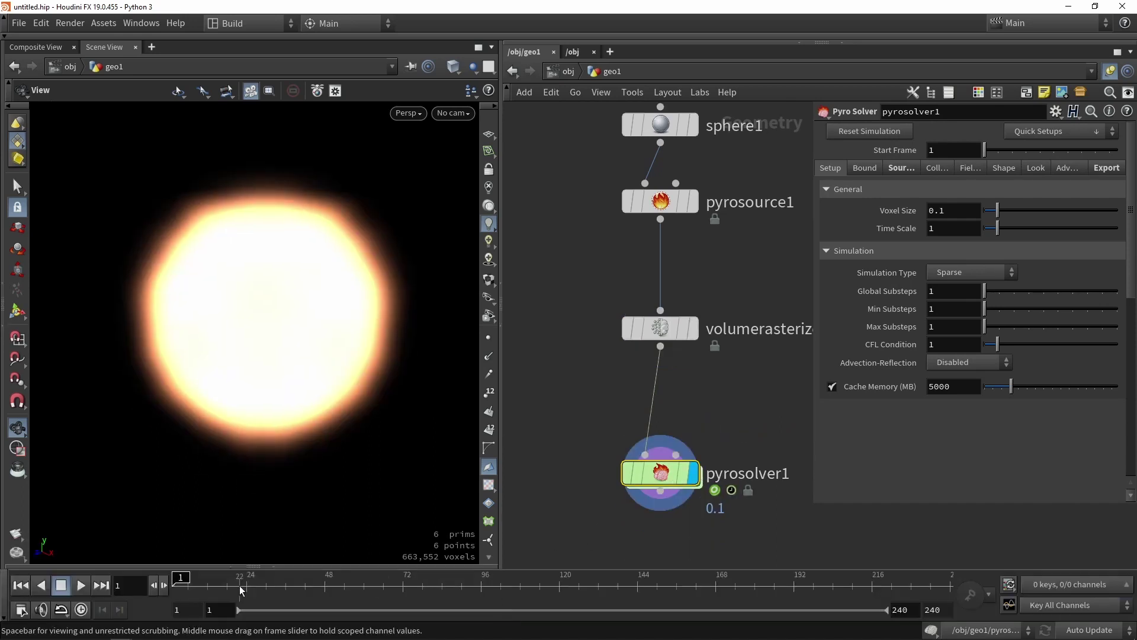
# Play the pyro simulation, examine the rising flame from farther away, and return to frame 1.
pyautogui.click(81, 586)
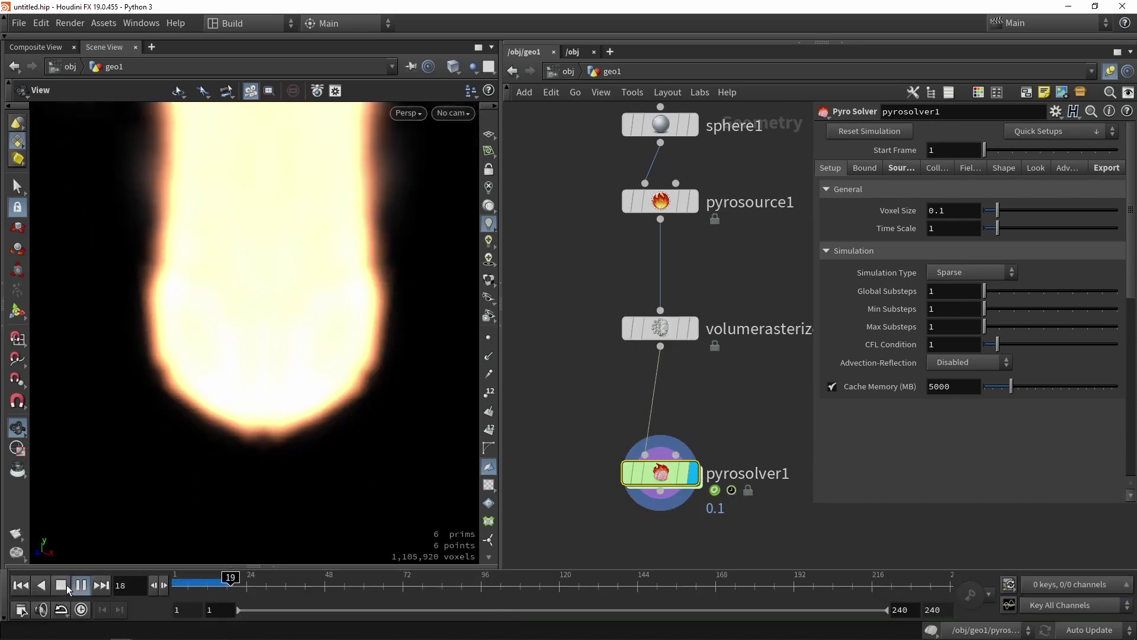
pyautogui.moveTo(199, 293); pyautogui.dragTo(163, 349, button='right')
pyautogui.moveTo(220, 235); pyautogui.dragTo(254, 361, button='middle')
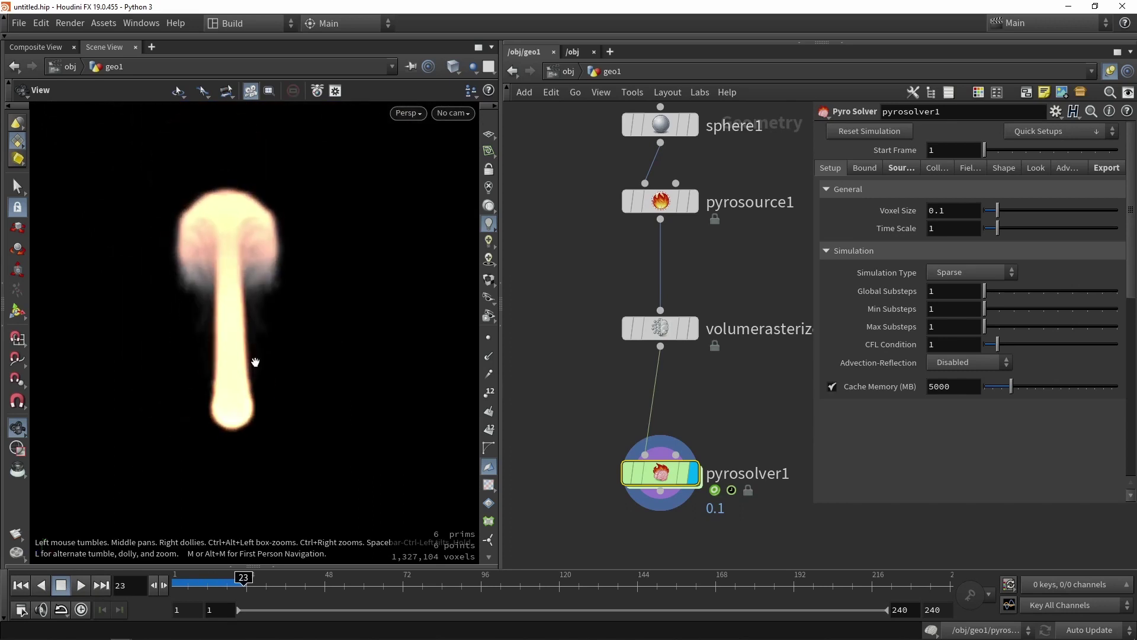
pyautogui.moveTo(254, 360); pyautogui.dragTo(208, 447, button='right')
pyautogui.click(83, 587)
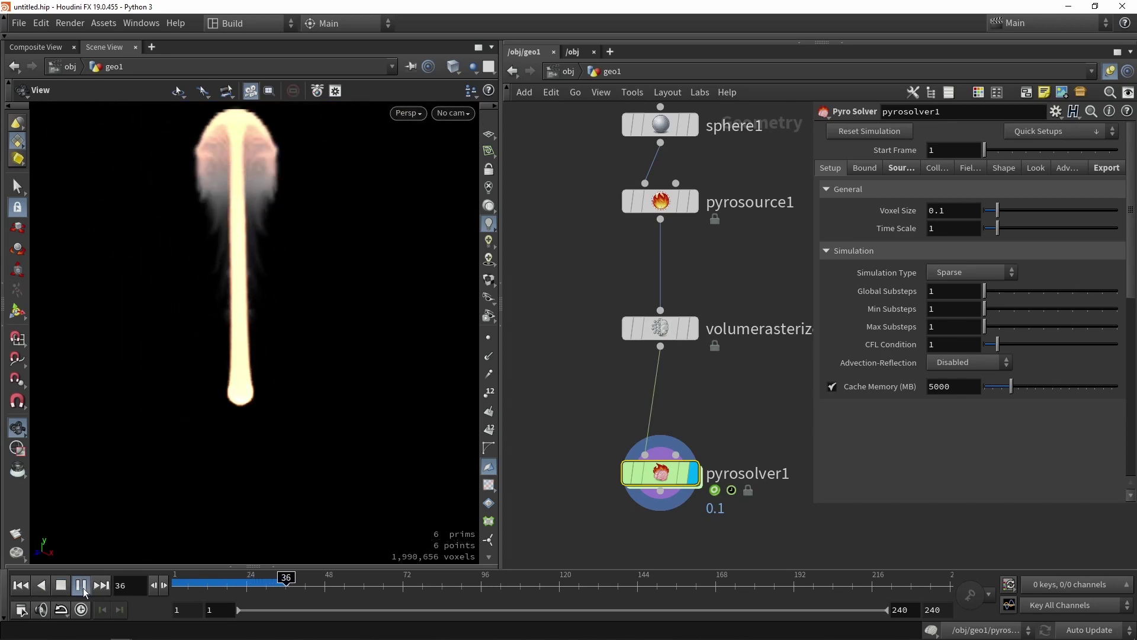
pyautogui.moveTo(258, 348); pyautogui.dragTo(255, 413, button='middle')
pyautogui.scroll(-5, 259, 399)
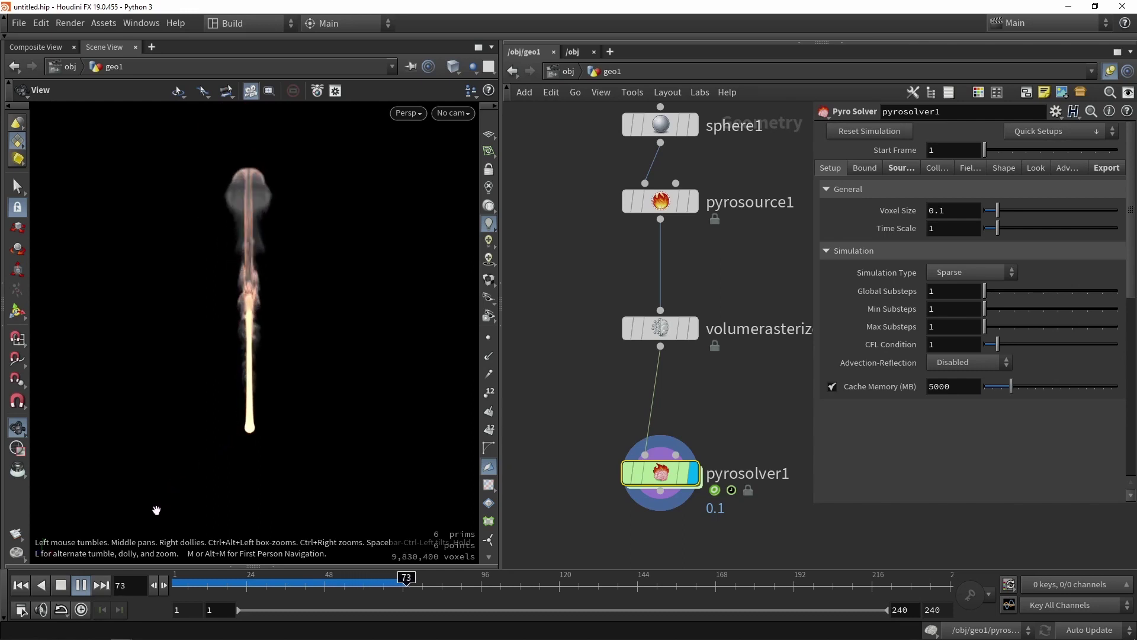
pyautogui.click(81, 585)
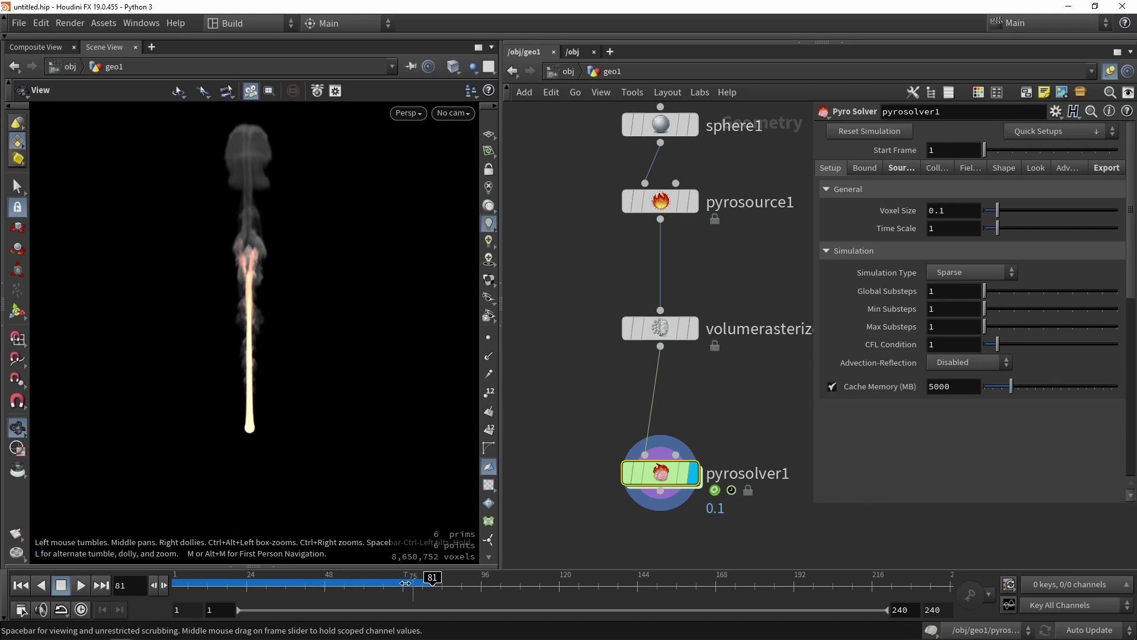
pyautogui.moveTo(405, 583); pyautogui.dragTo(175, 579)
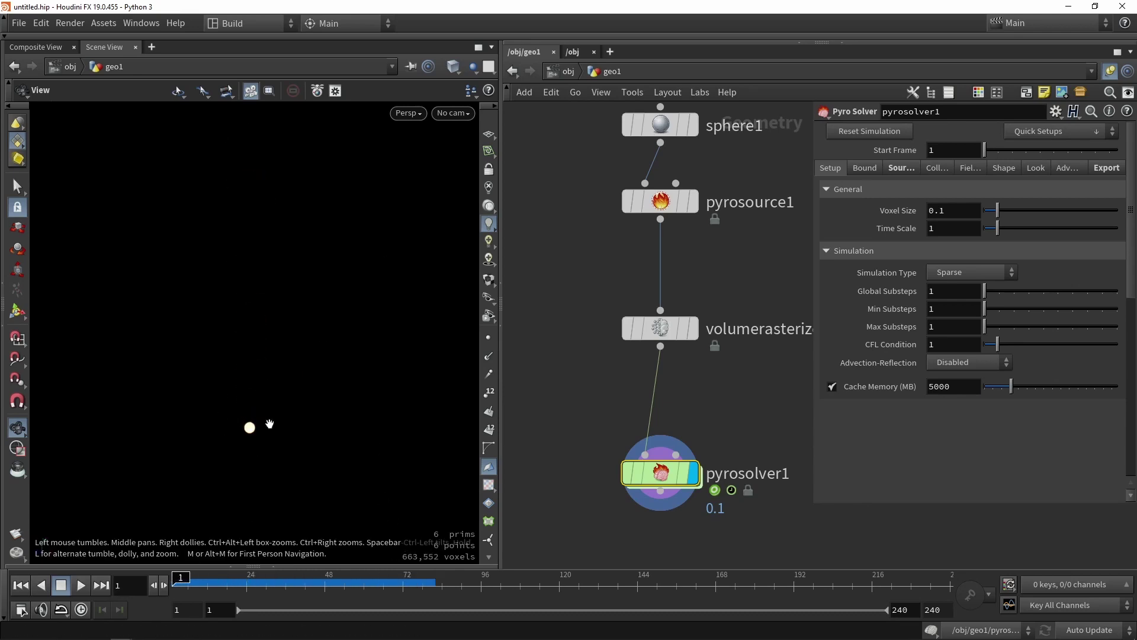
# Try a Burn default value of 0.47 on the Pyro Source and restore it to 1.
pyautogui.scroll(8, 255, 428)
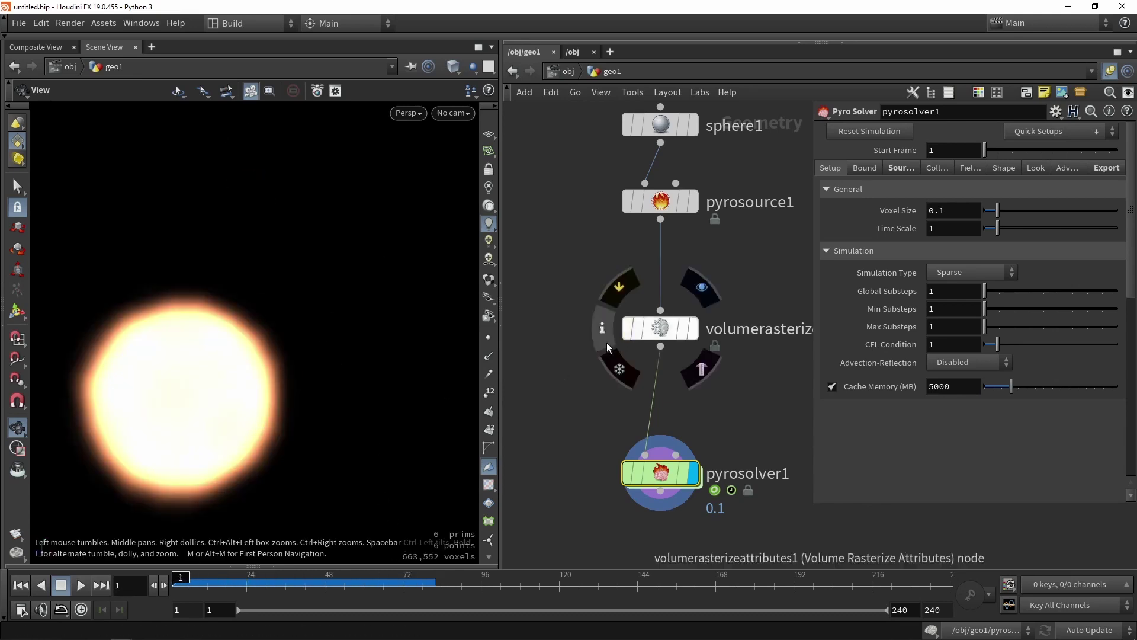
pyautogui.moveTo(349, 379); pyautogui.dragTo(450, 266, button='middle')
pyautogui.click(667, 199)
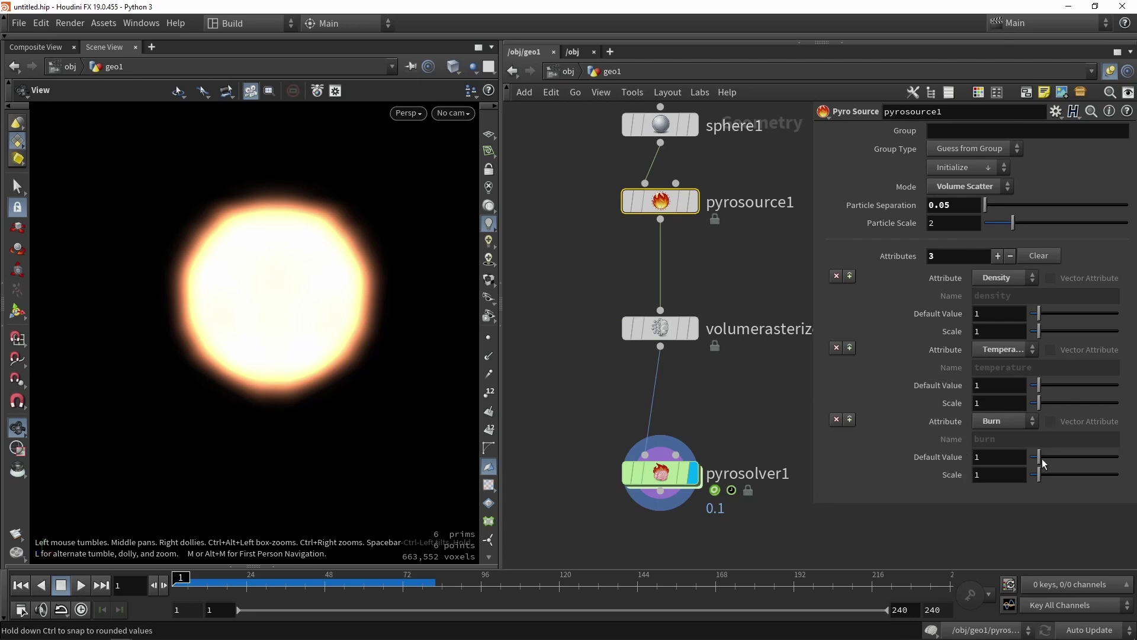
pyautogui.moveTo(1039, 456); pyautogui.dragTo(1033, 456)
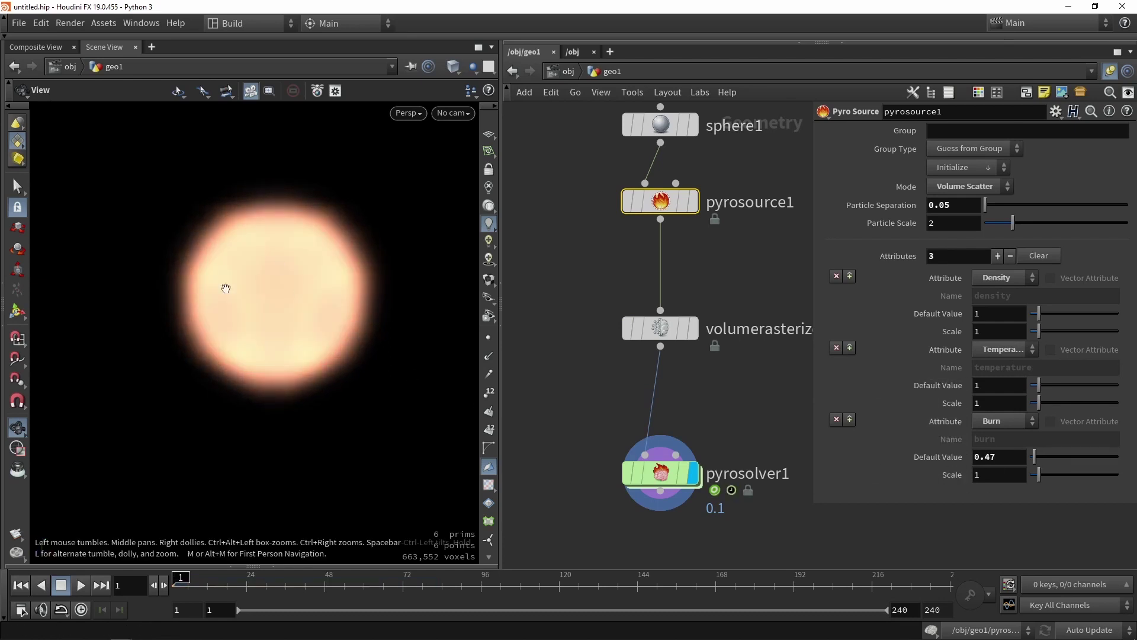
pyautogui.click(633, 478)
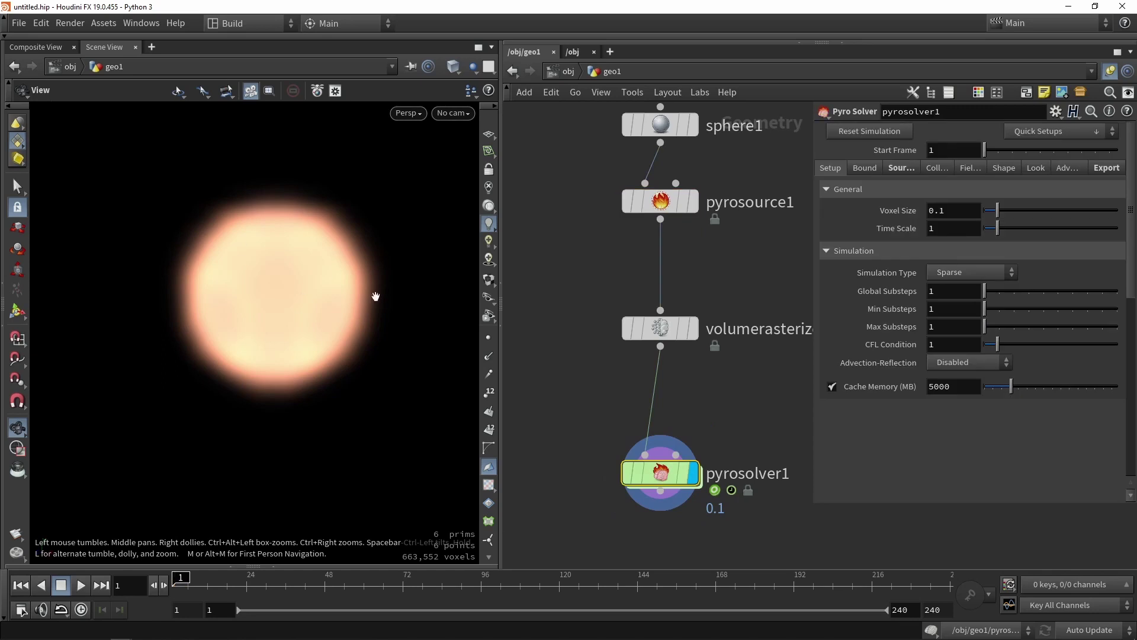
pyautogui.click(673, 209)
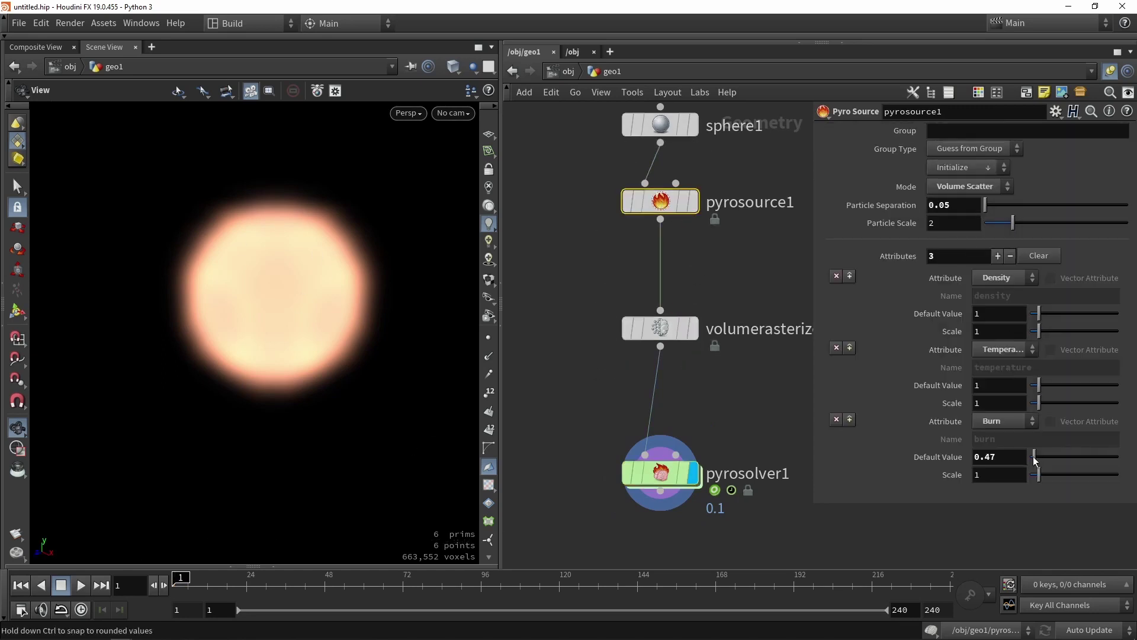
pyautogui.moveTo(1033, 456)
pyautogui.mouseDown()
pyautogui.moveTo(1021, 457)
pyautogui.moveTo(1131, 456)
pyautogui.moveTo(1009, 455)
pyautogui.moveTo(1041, 452)
pyautogui.mouseUp()
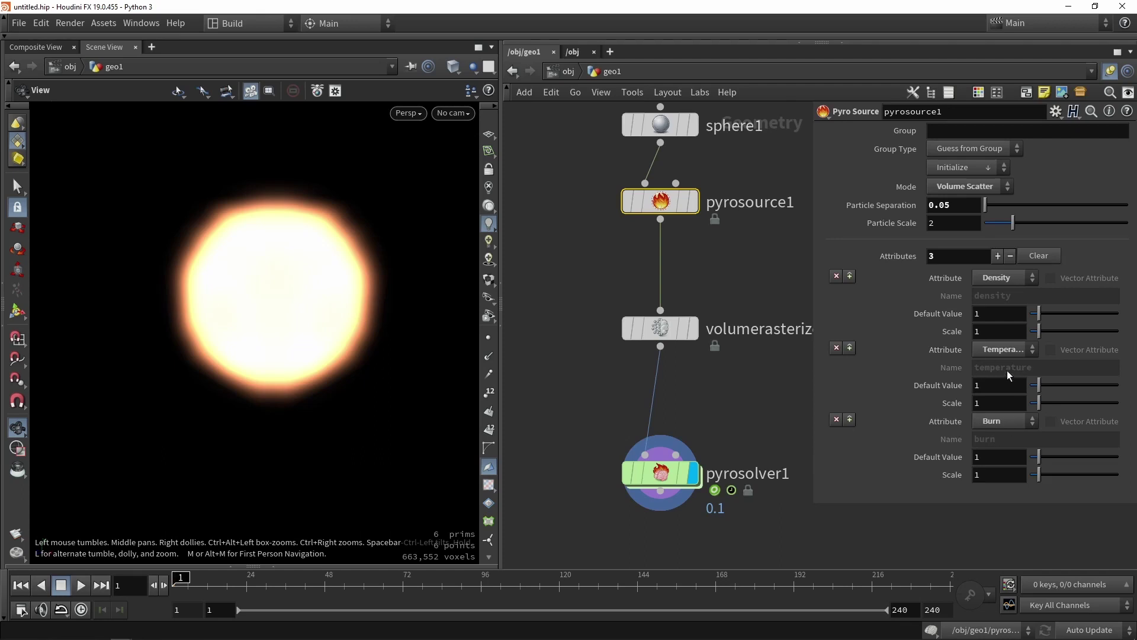
# Set the Pyro Source's default values to 0.27 for Density, 0.2 for Temperature and 0.34 for Burn.
pyautogui.moveTo(1036, 384); pyautogui.dragTo(1030, 384)
pyautogui.moveTo(1037, 456); pyautogui.dragTo(1032, 456)
pyautogui.moveTo(1031, 385); pyautogui.dragTo(1032, 385)
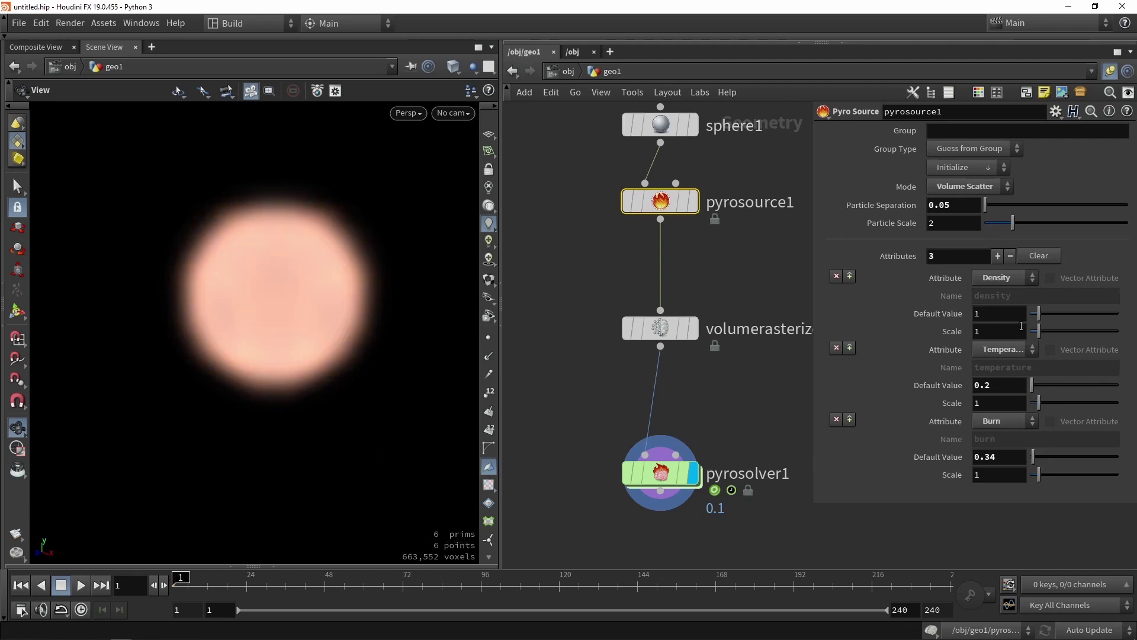
pyautogui.moveTo(1031, 314); pyautogui.dragTo(1033, 313)
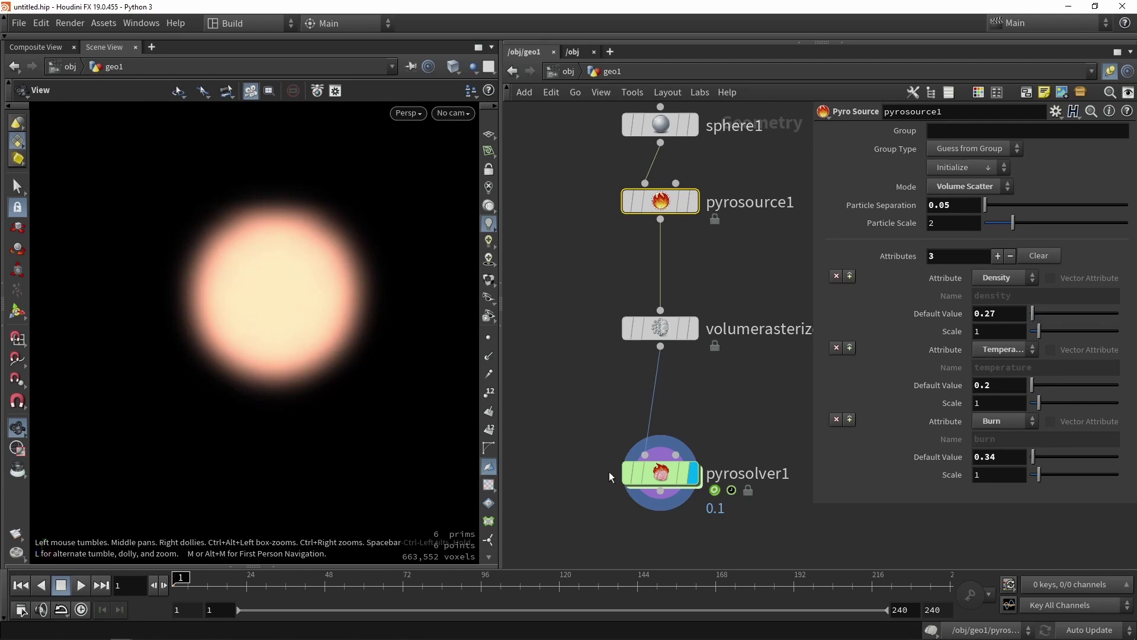
# Play the pyro simulation with the lowered source values and examine the rising smoke column from farther away.
pyautogui.click(633, 474)
pyautogui.click(81, 585)
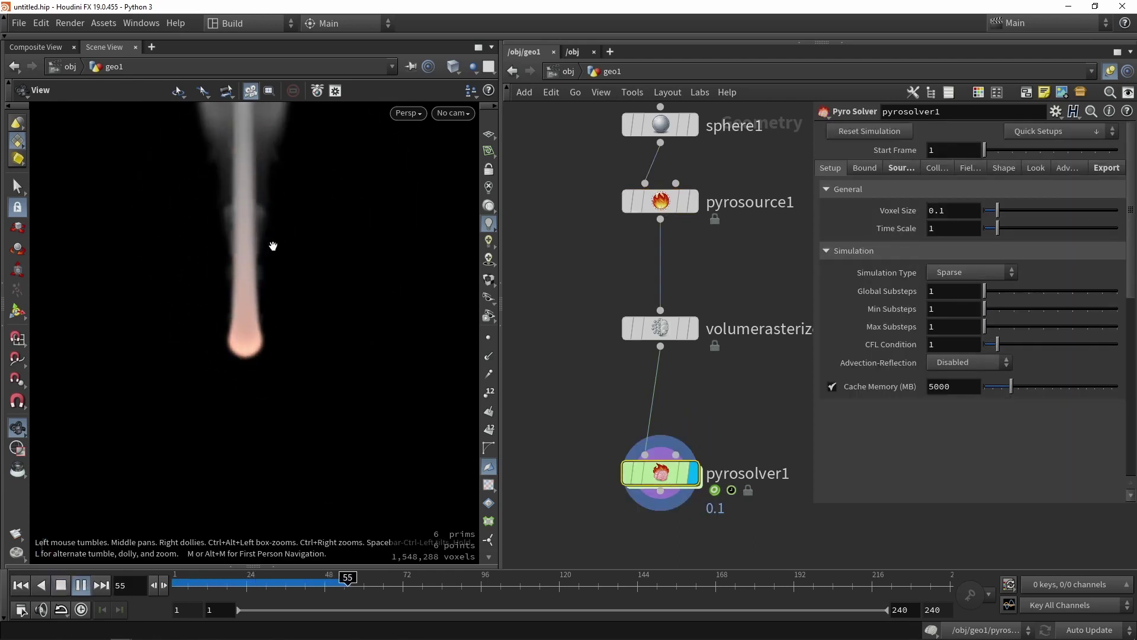
pyautogui.moveTo(273, 246); pyautogui.dragTo(266, 399, button='middle')
pyautogui.scroll(-2, 265, 400)
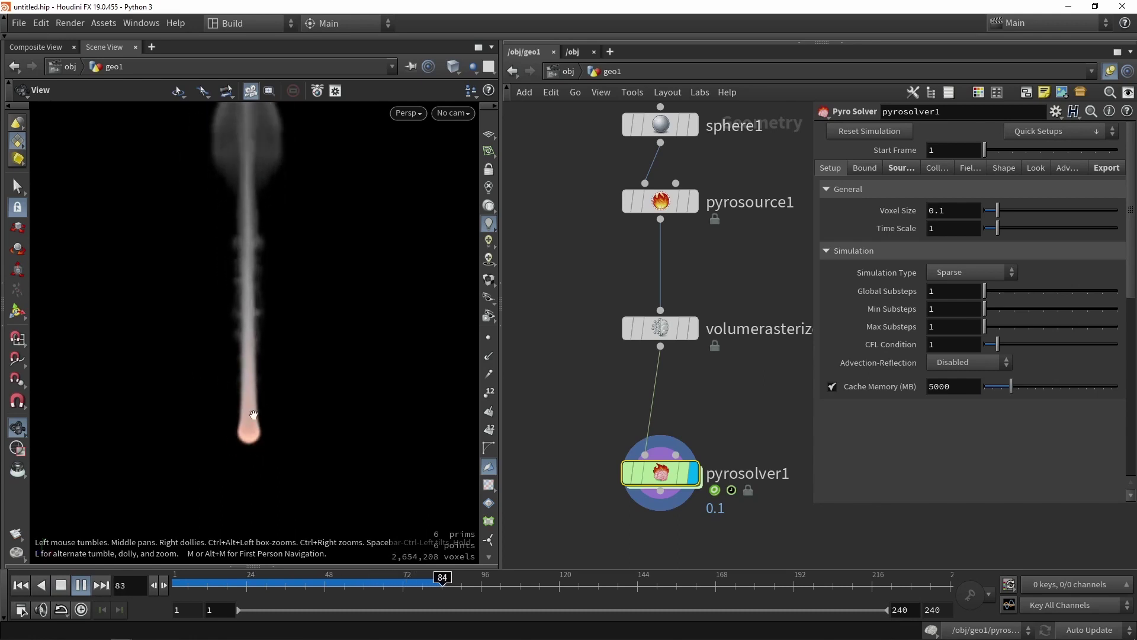
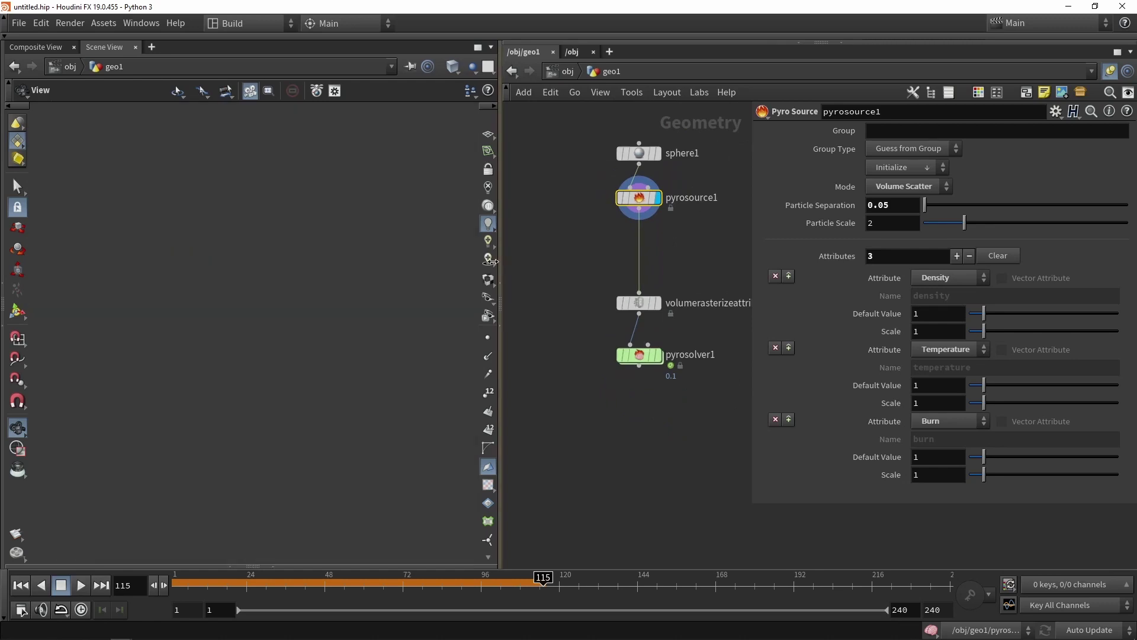
# Insert an Attribute Noise node between the Pyro Source and the rasterize node and display it.
pyautogui.scroll(4, 543, 257)
pyautogui.press('Tab')
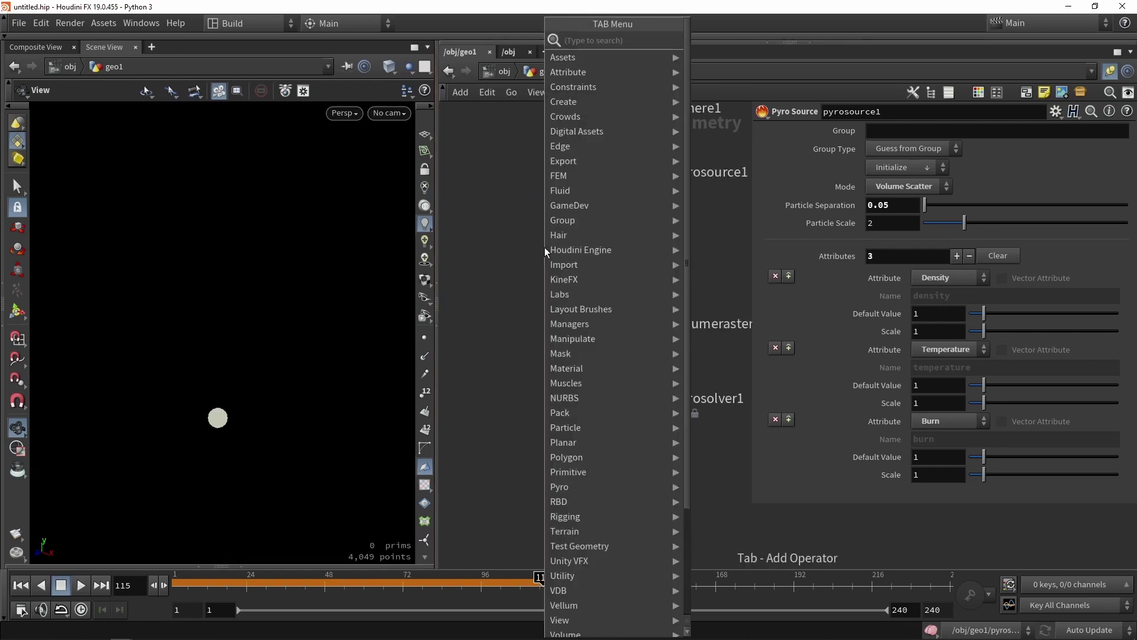
pyautogui.write('noise')
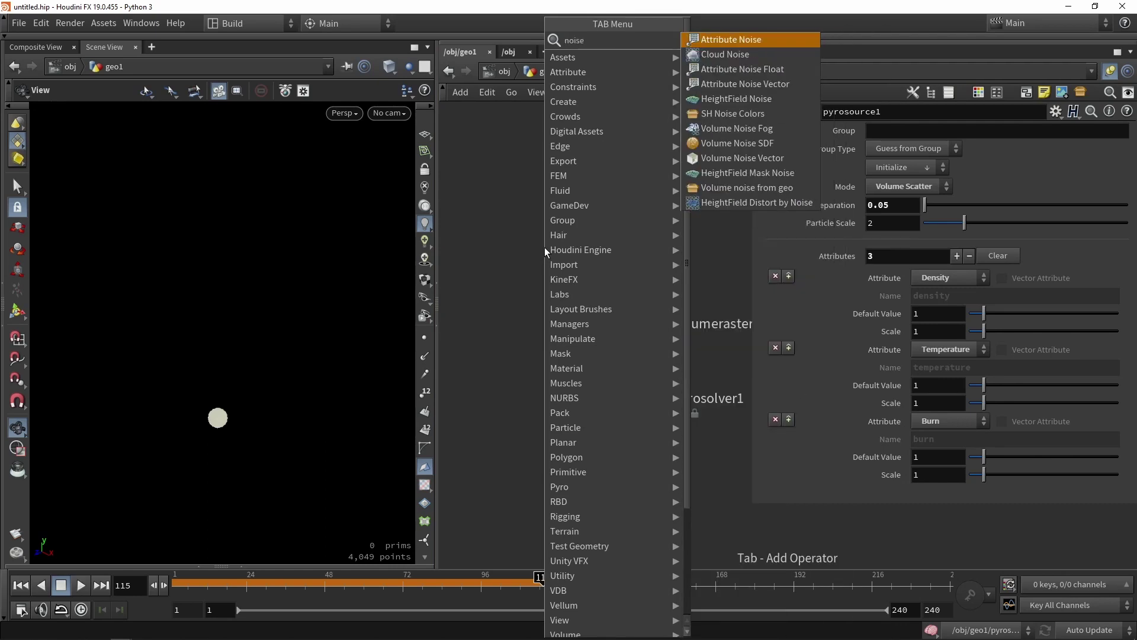
pyautogui.press('Return')
pyautogui.click(545, 247)
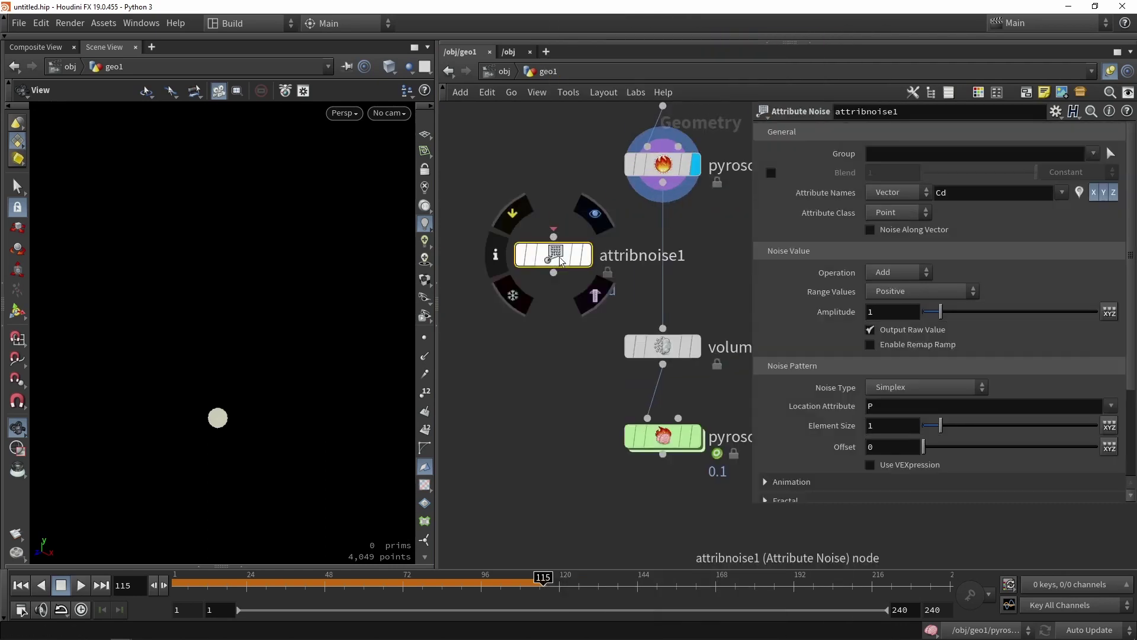
pyautogui.moveTo(577, 245); pyautogui.dragTo(695, 230)
pyautogui.click(695, 239)
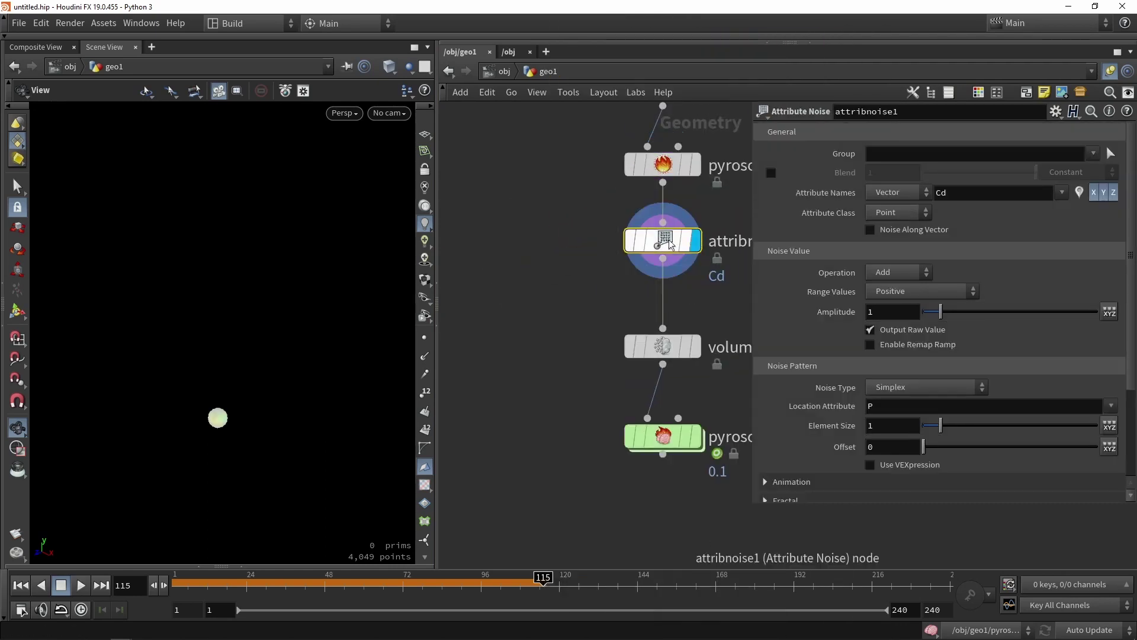
# Make the noise affect the Float attribute density with the Multiply operation, checking the default values on the Pyro Source.
pyautogui.click(886, 192)
pyautogui.click(887, 211)
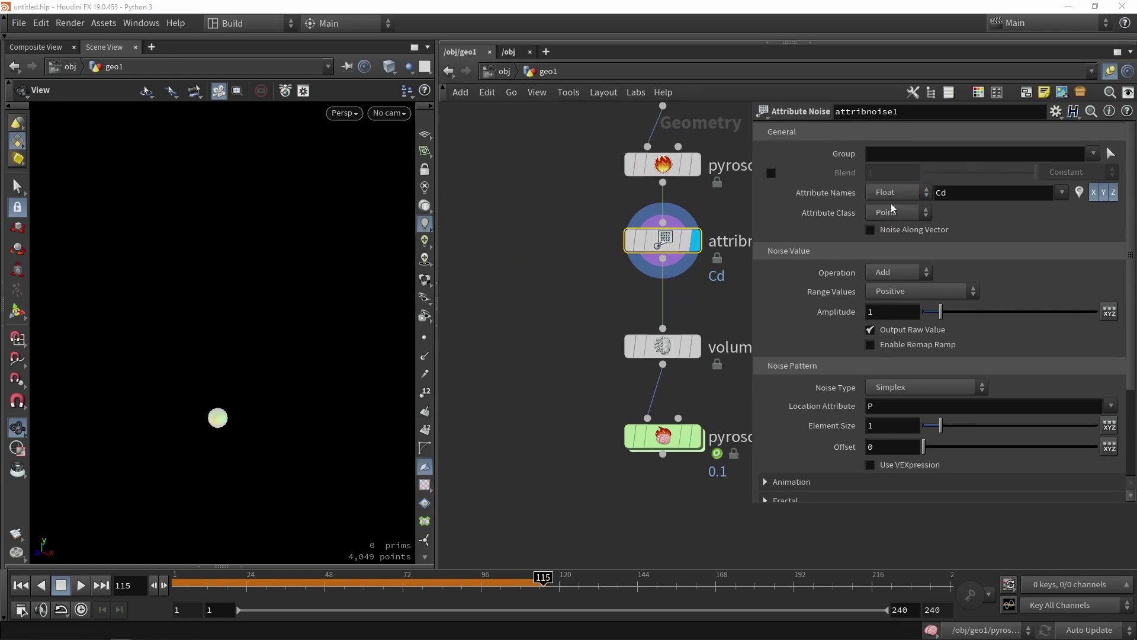
pyautogui.click(1060, 194)
pyautogui.click(1070, 218)
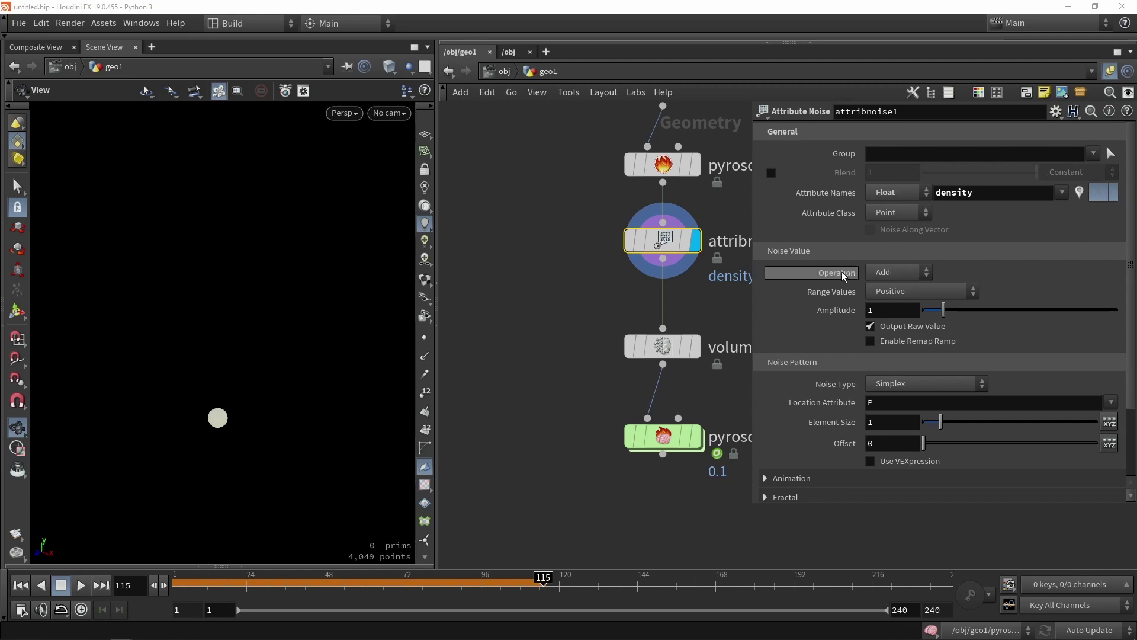
pyautogui.click(906, 273)
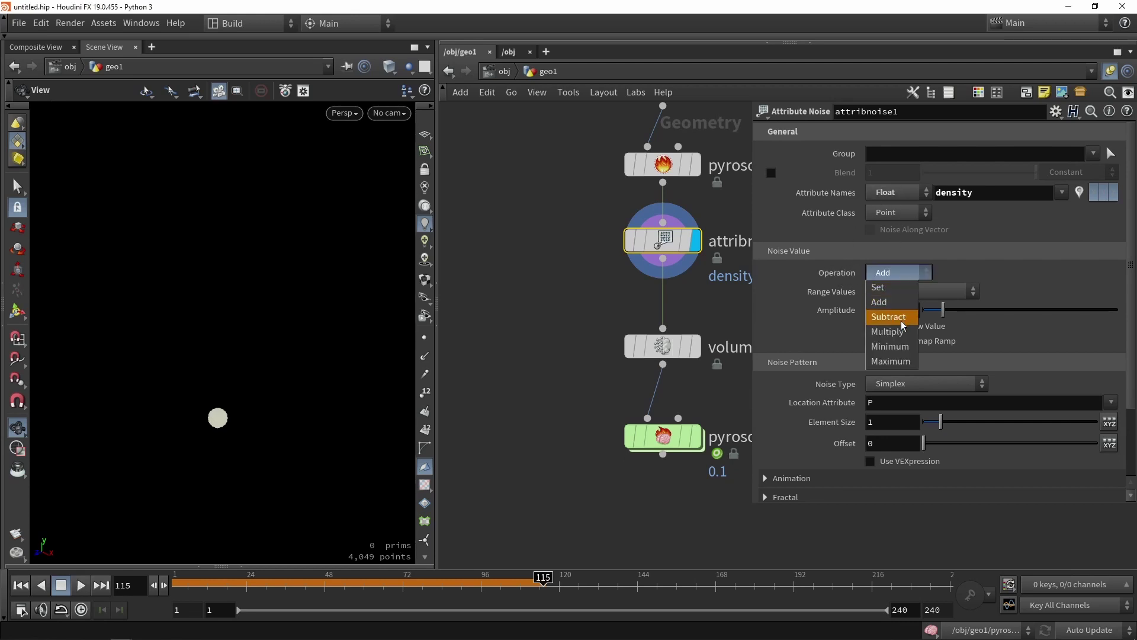
pyautogui.click(898, 335)
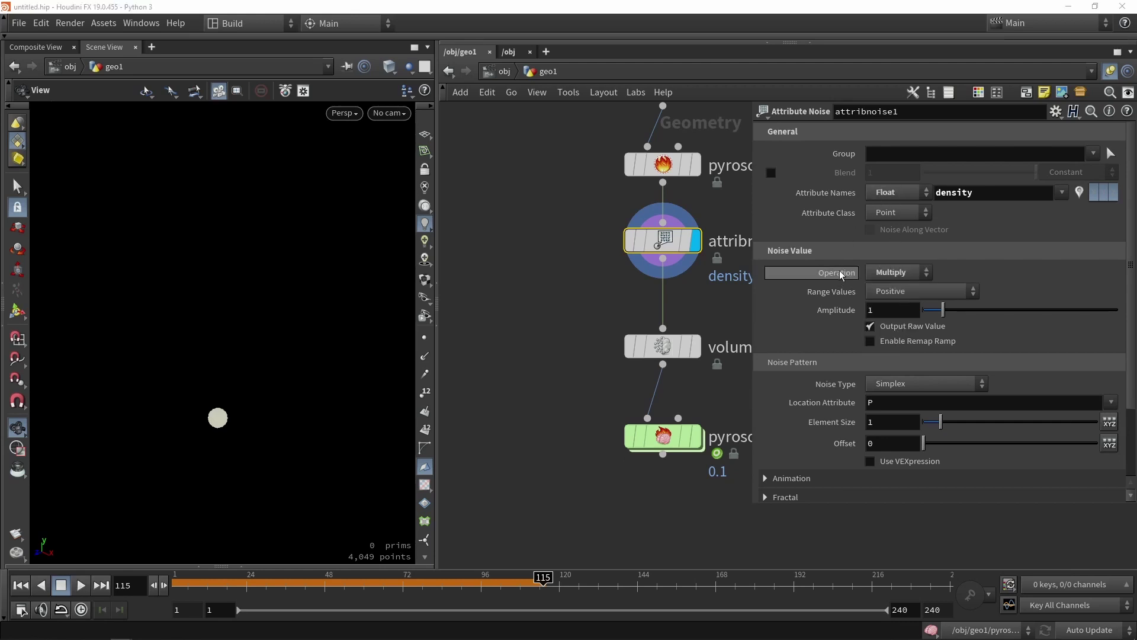
pyautogui.click(663, 164)
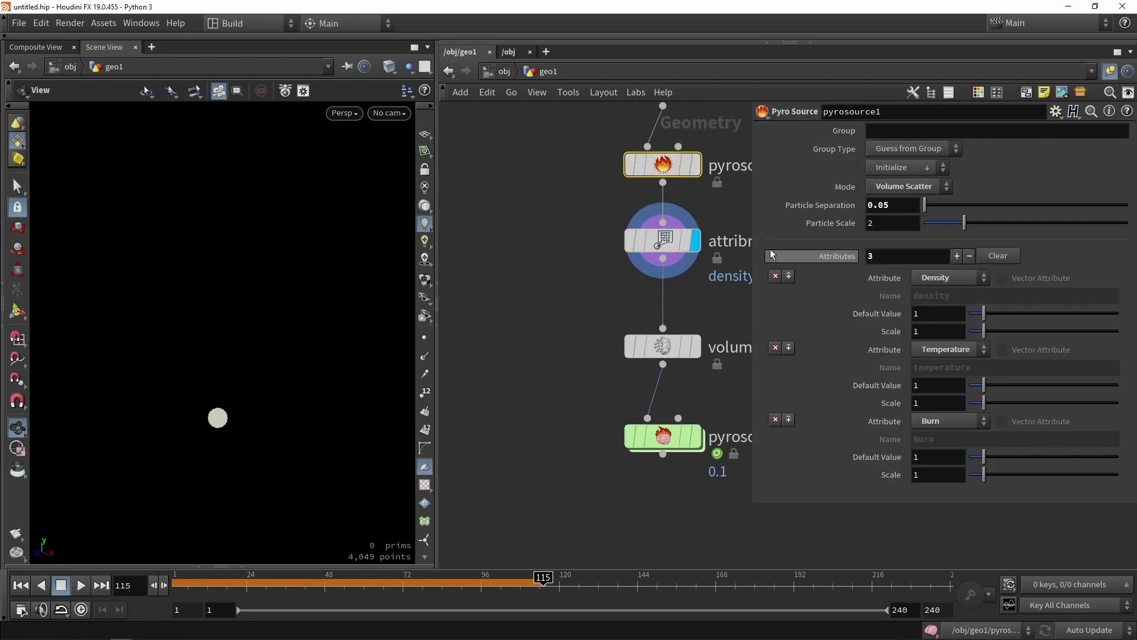
pyautogui.click(662, 240)
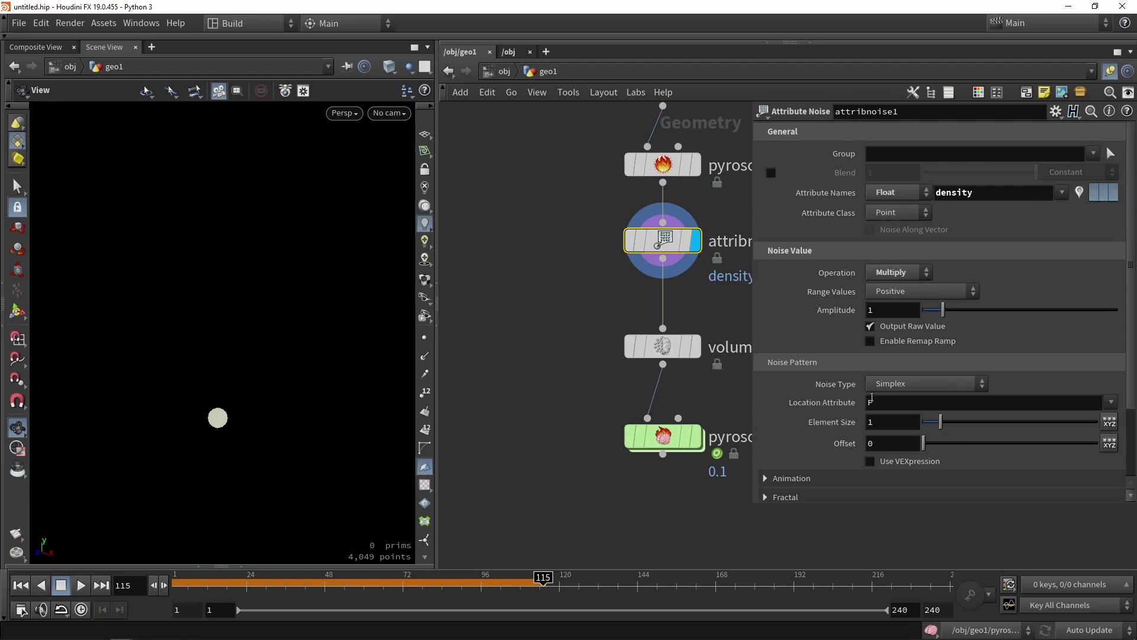
# Set the noise Amplitude to 0.31 with raw output off, and enable a remap ramp whose first point sits about a third along.
pyautogui.click(909, 384)
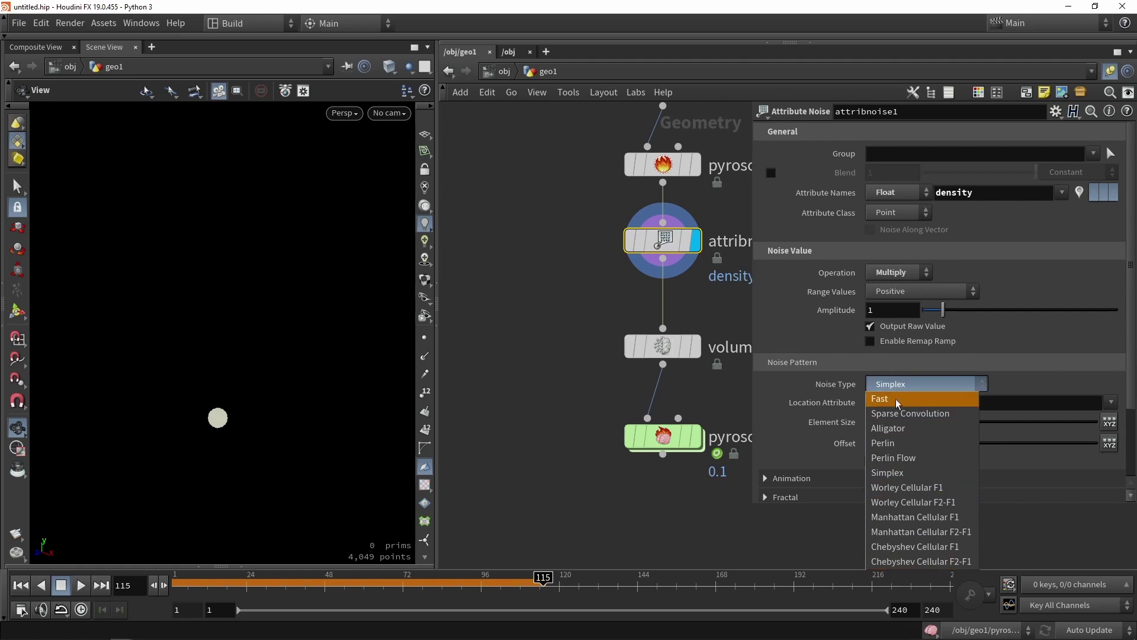
pyautogui.click(805, 537)
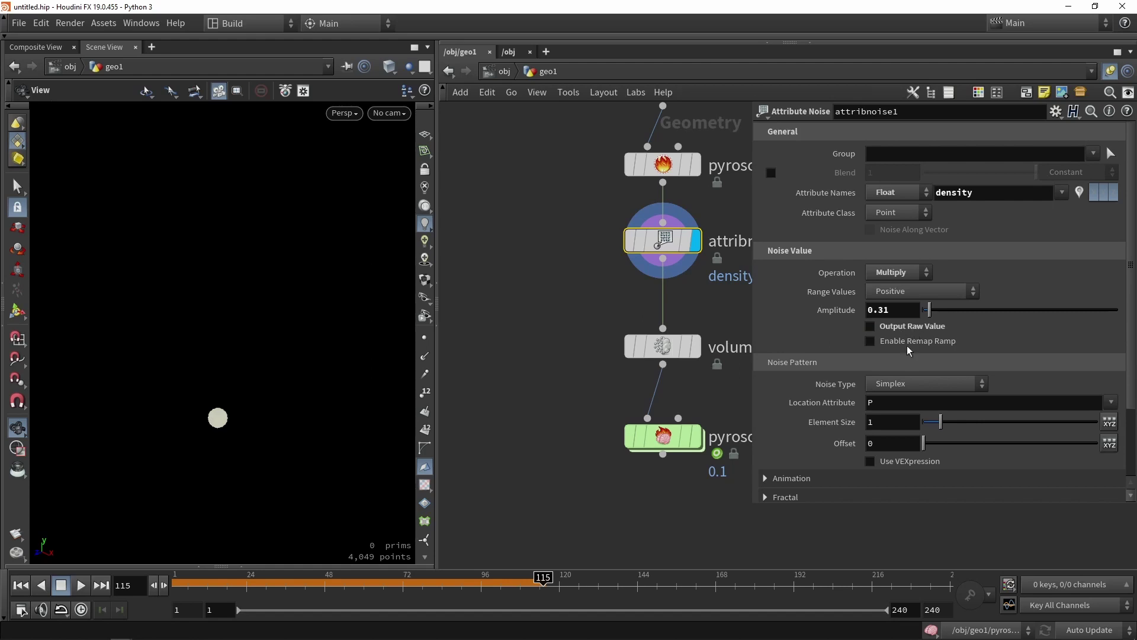
pyautogui.click(910, 342)
pyautogui.moveTo(806, 397); pyautogui.dragTo(915, 412)
# Set the noise pattern's Element Size to 0.48.
pyautogui.scroll(-1, 863, 392)
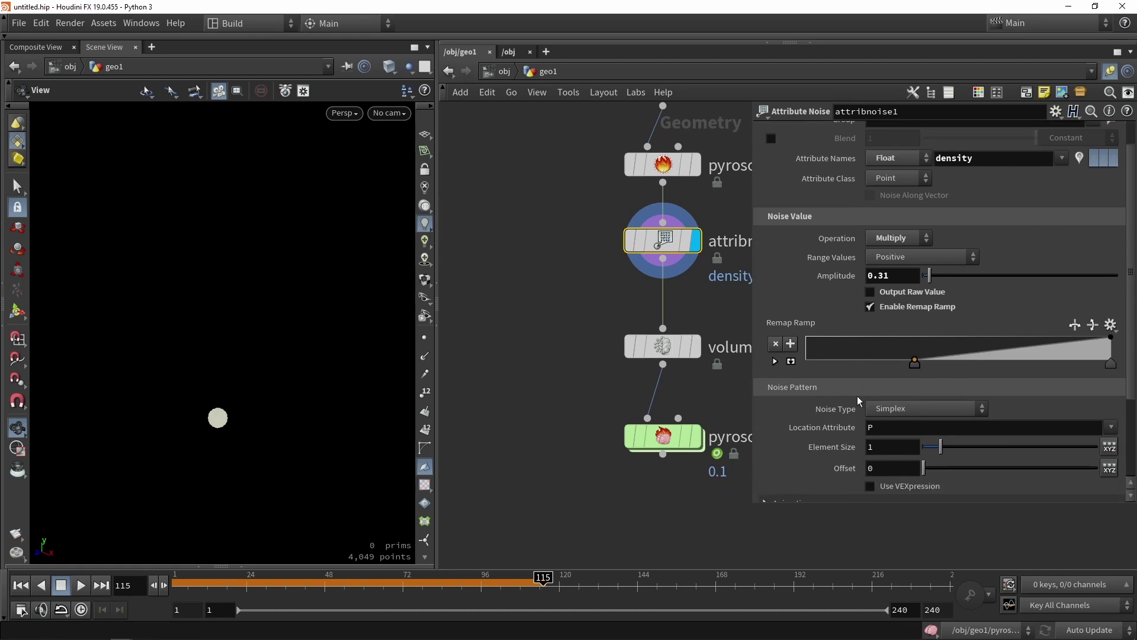
pyautogui.scroll(-3, 858, 395)
pyautogui.moveTo(940, 344); pyautogui.dragTo(930, 346)
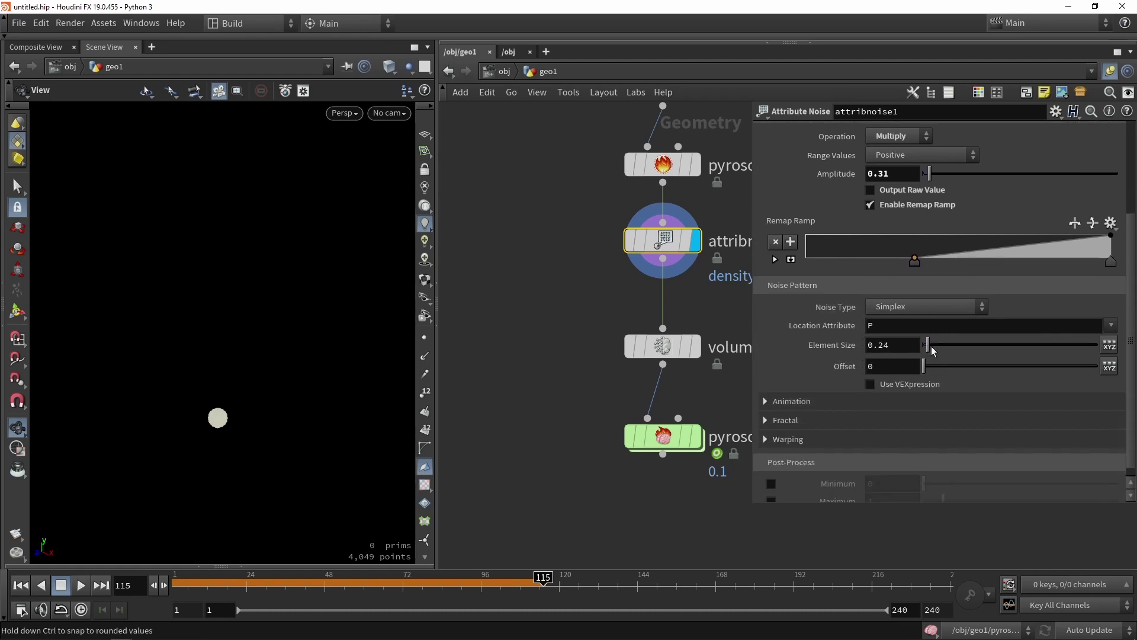
# Frame the points and visualize the density attribute on them, examining the noise pattern from another angle.
pyautogui.press('g')
pyautogui.scroll(4, 970, 266)
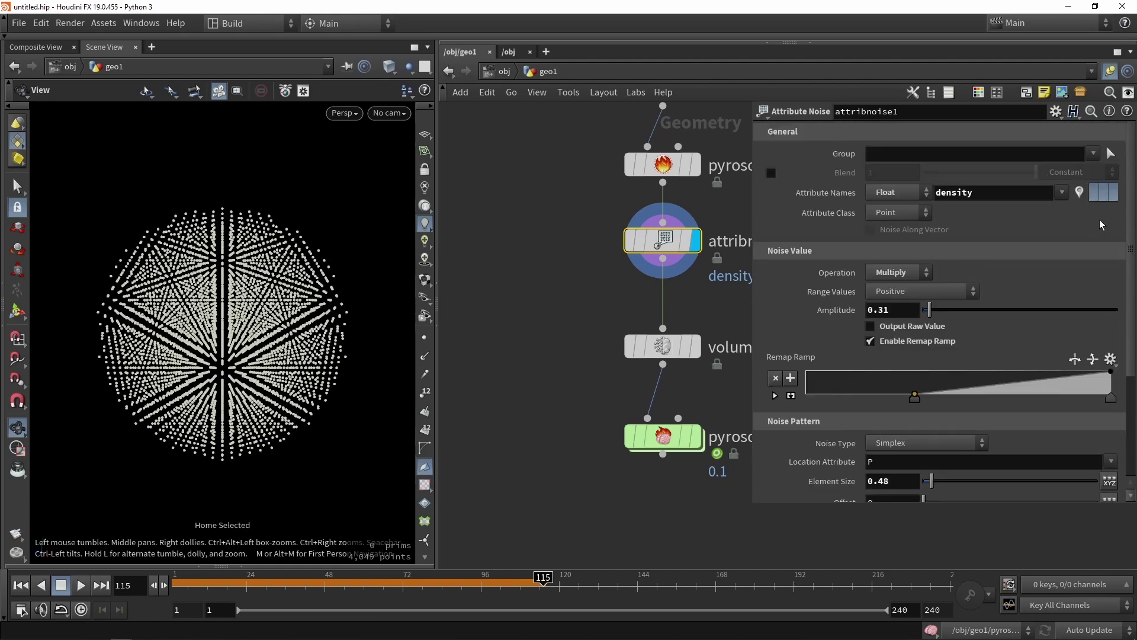
pyautogui.click(1079, 193)
pyautogui.moveTo(225, 355); pyautogui.dragTo(317, 318)
pyautogui.scroll(-2, 336, 272)
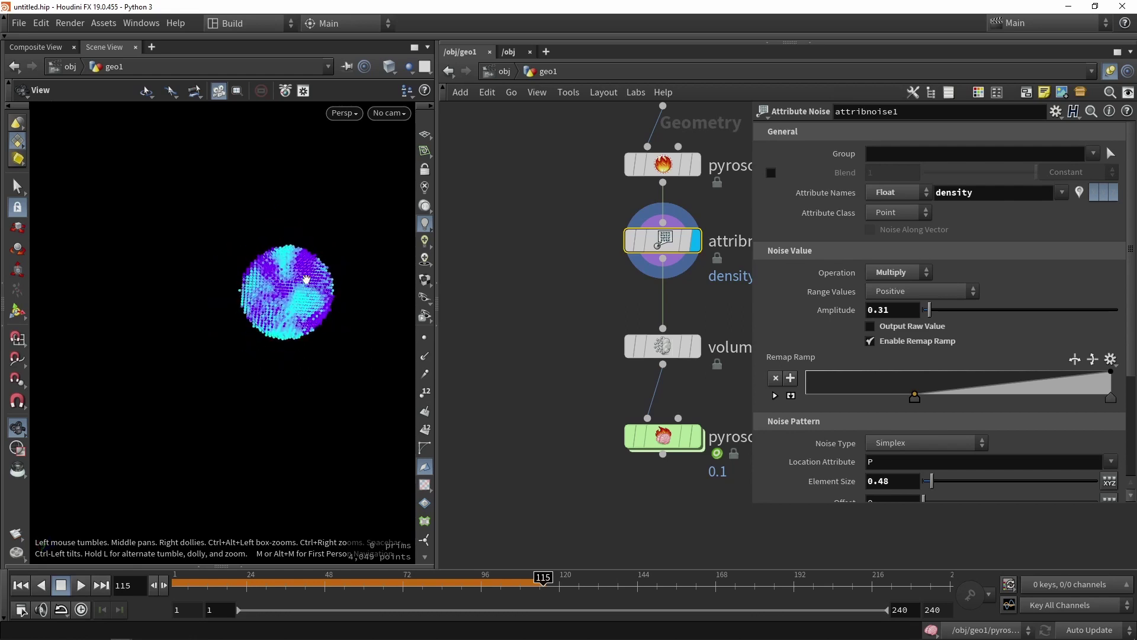
# Try Chebyshev and Worley Cellular F1 noise, choose Manhattan Cellular F2-F1, and set the Offset to 21.3.
pyautogui.scroll(-5, 940, 375)
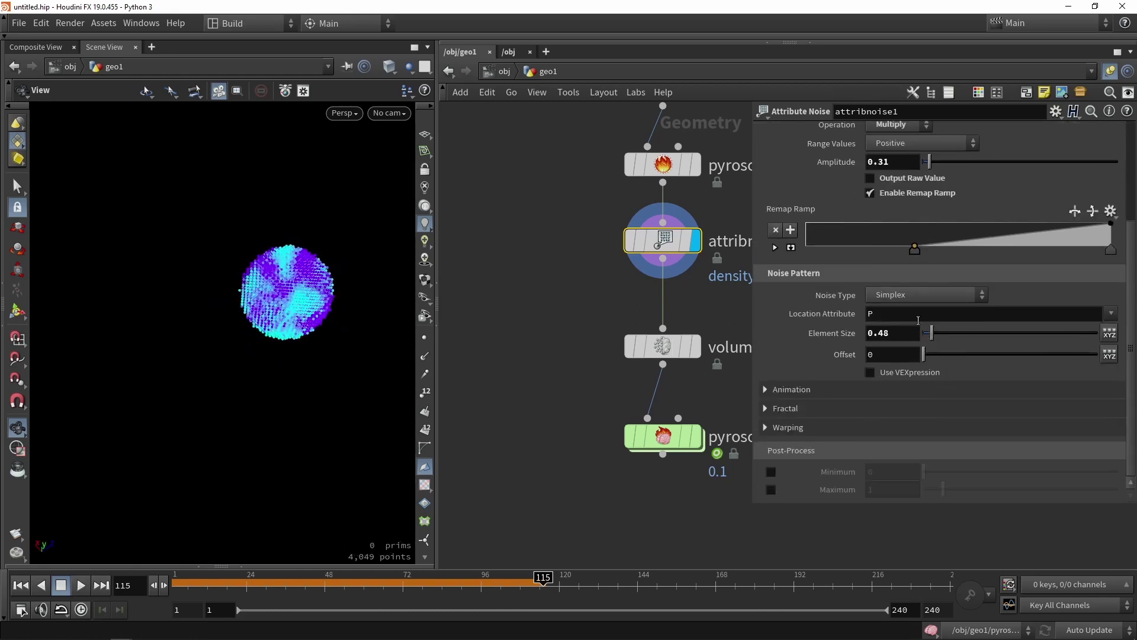
pyautogui.click(918, 294)
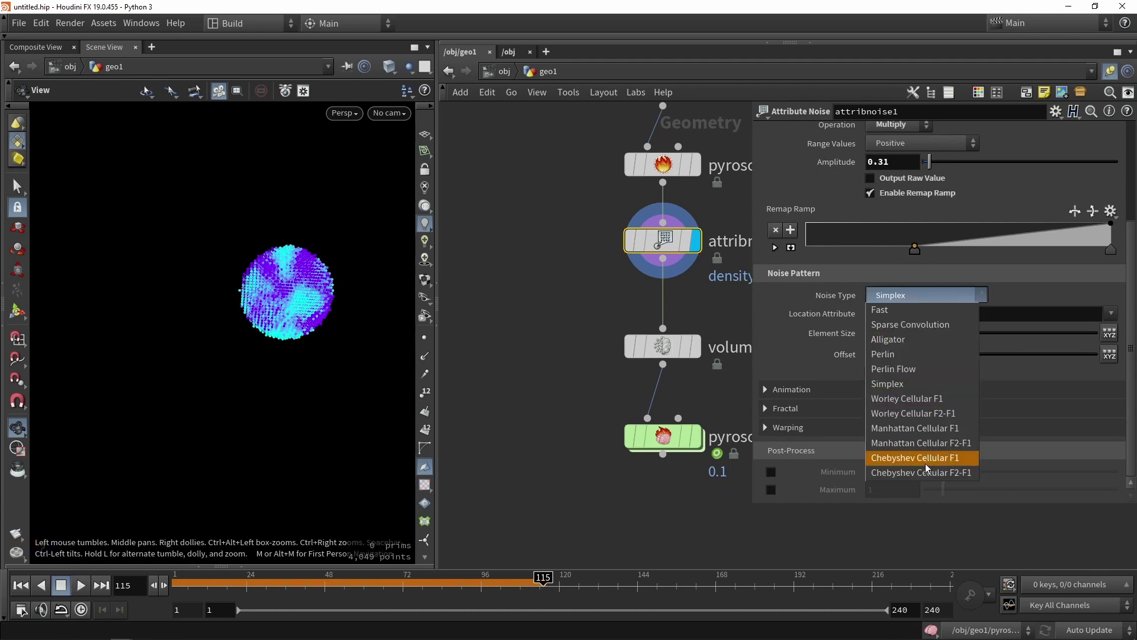
pyautogui.click(925, 461)
pyautogui.click(922, 299)
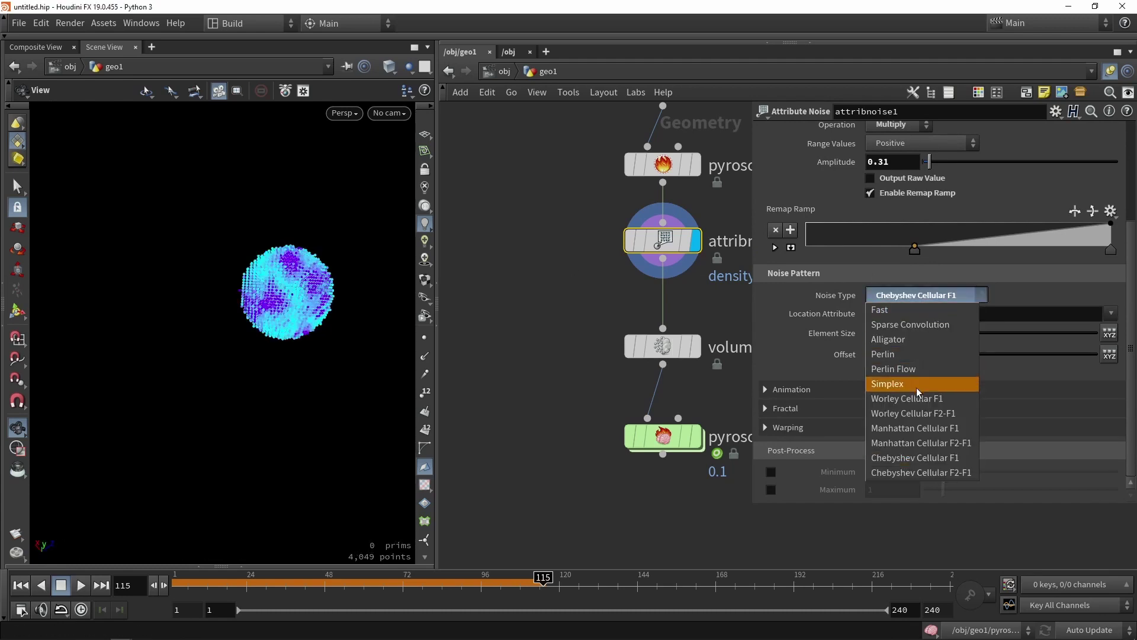
pyautogui.click(917, 396)
pyautogui.click(922, 296)
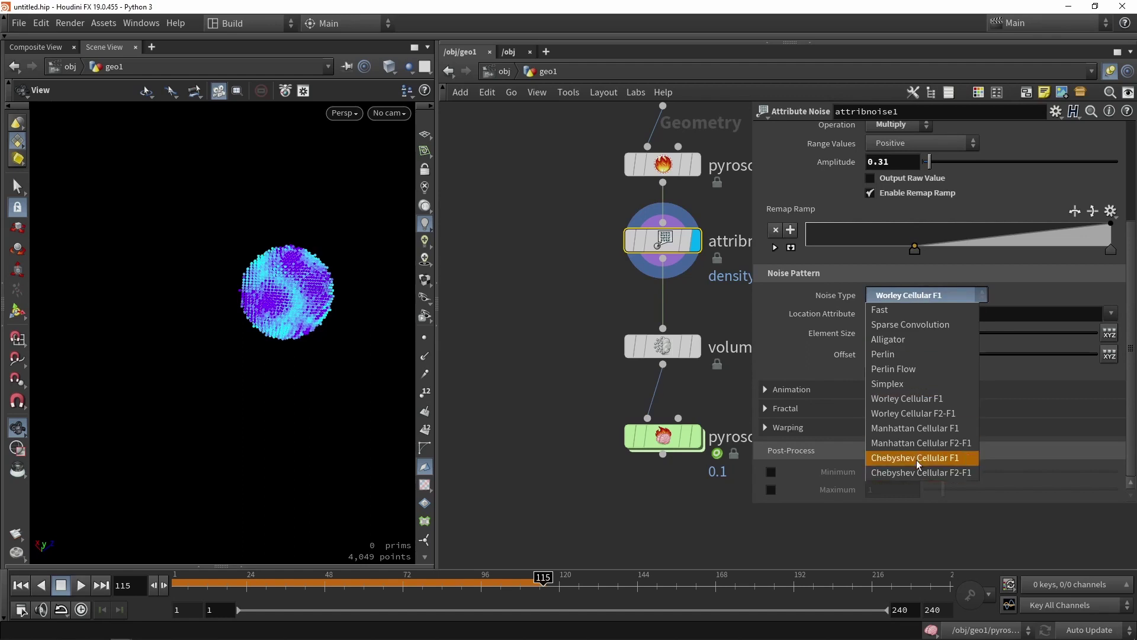
pyautogui.click(916, 441)
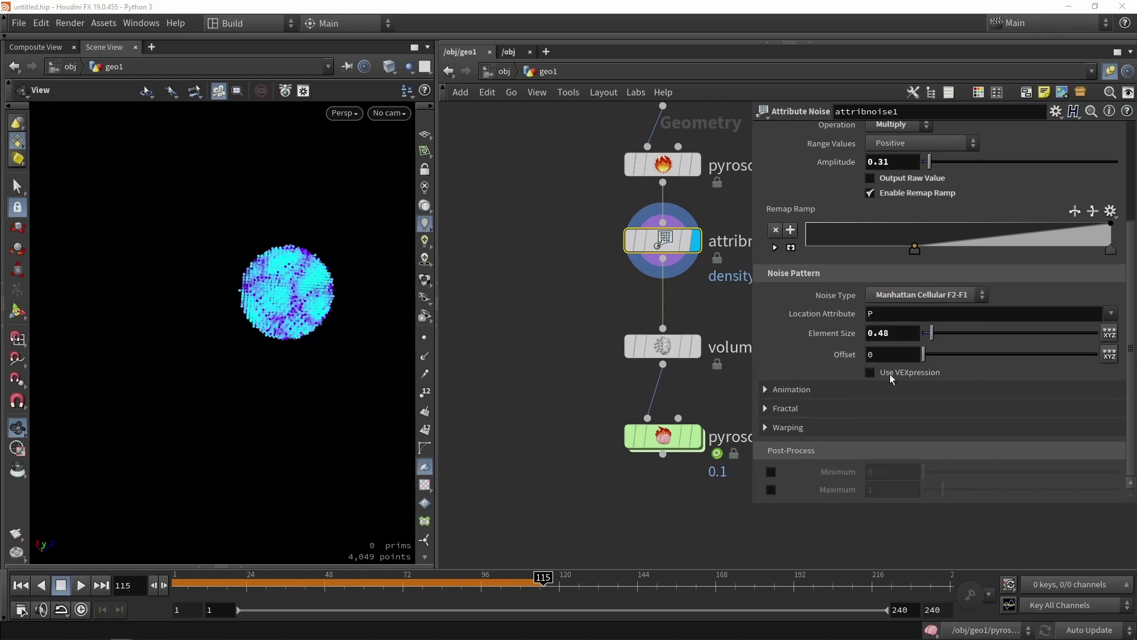
pyautogui.moveTo(939, 354); pyautogui.dragTo(998, 367)
# Display the Pyro Solver, play the simulation from frame 1 to examine the effect of the density noise, and stop playback.
pyautogui.moveTo(697, 331); pyautogui.dragTo(617, 245, button='middle')
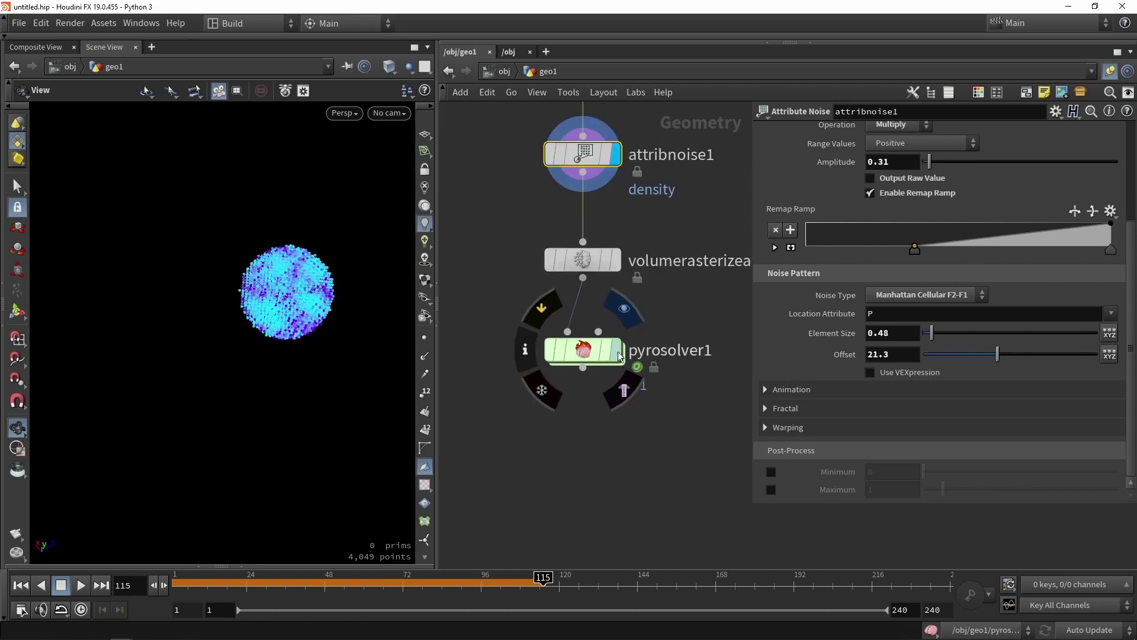
pyautogui.click(616, 350)
pyautogui.click(573, 354)
pyautogui.moveTo(468, 582); pyautogui.dragTo(107, 591)
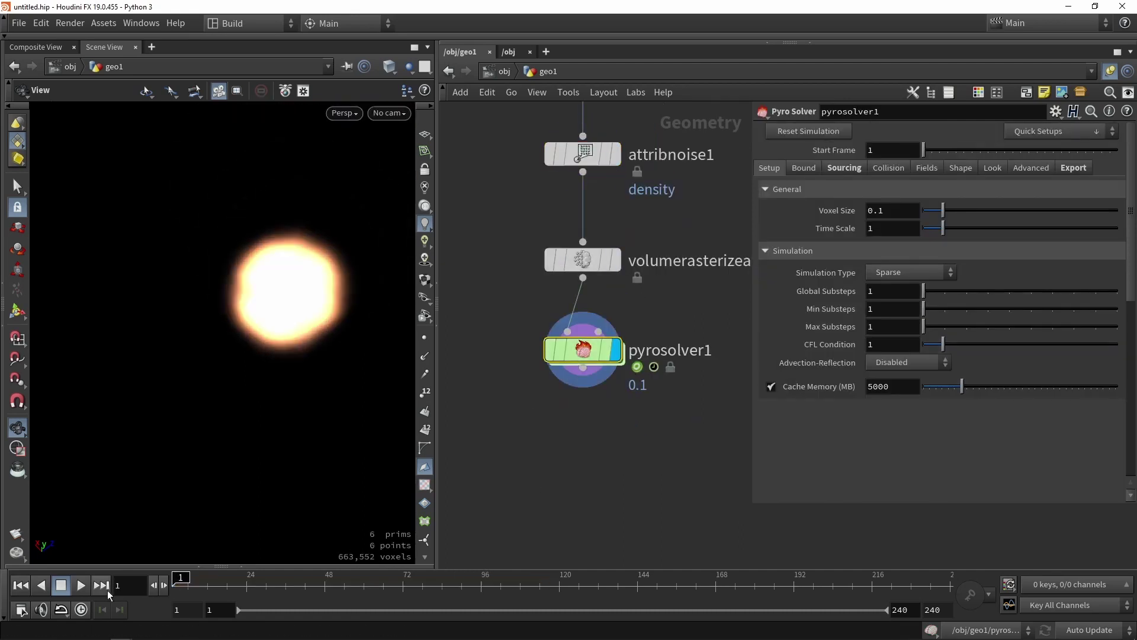
pyautogui.click(82, 586)
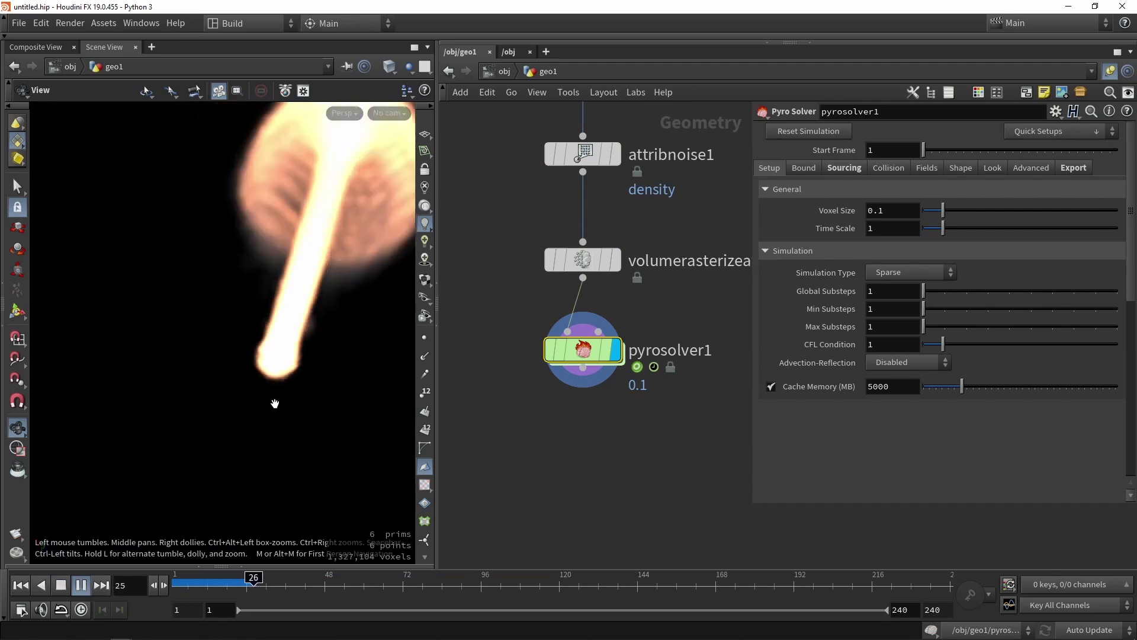
pyautogui.click(61, 585)
# Make room above the rasterize node, duplicate the density noise into the chain, and set the displayed copy's attribute to temperature.
pyautogui.moveTo(715, 426); pyautogui.dragTo(590, 415)
pyautogui.moveTo(658, 226); pyautogui.dragTo(644, 283, button='middle')
pyautogui.keyDown('alt'); pyautogui.moveTo(582, 217); pyautogui.dragTo(584, 302); pyautogui.keyUp('alt')
pyautogui.click(603, 303)
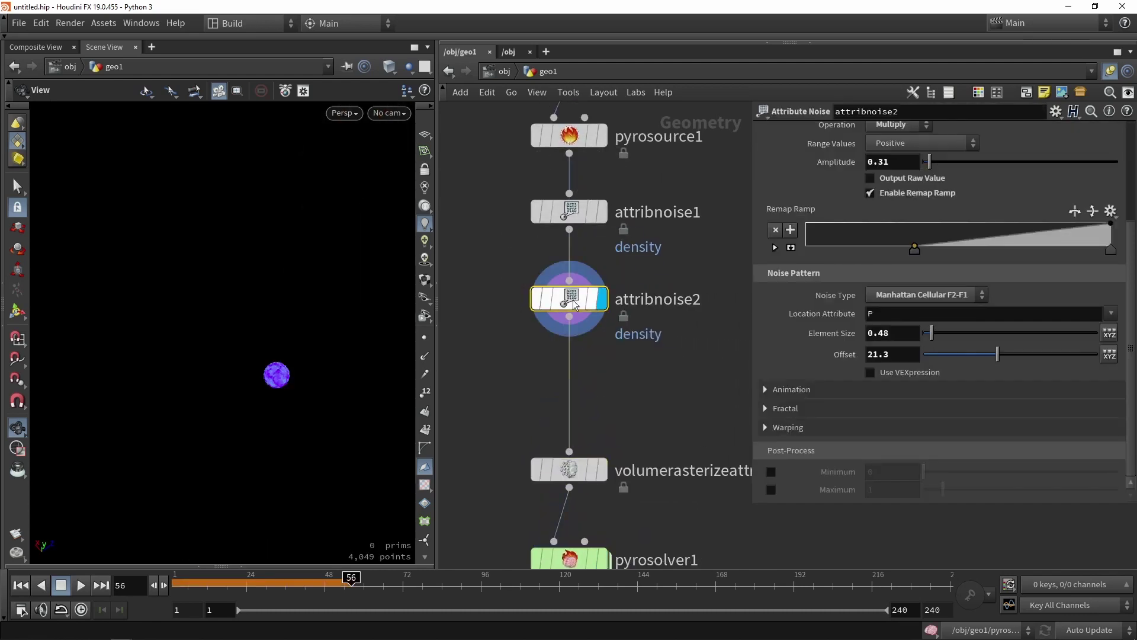
pyautogui.scroll(5, 975, 204)
pyautogui.click(1062, 192)
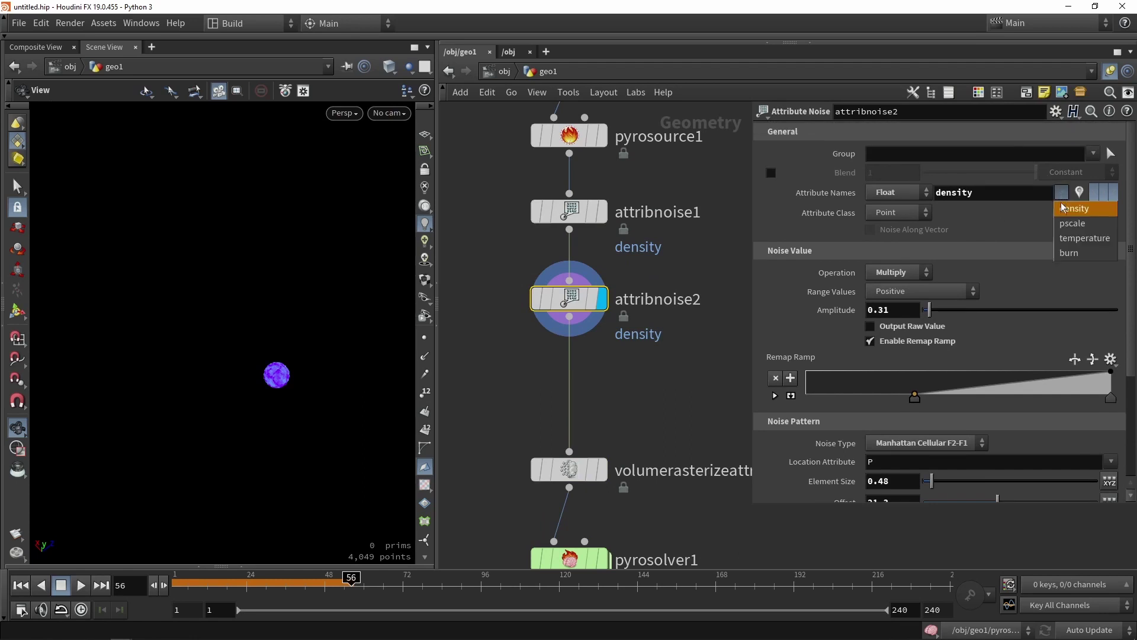
pyautogui.click(1074, 219)
# Duplicate the temperature noise below itself in the chain and set the copy's attribute to burn.
pyautogui.keyDown('alt'); pyautogui.moveTo(564, 305); pyautogui.dragTo(572, 385); pyautogui.keyUp('alt')
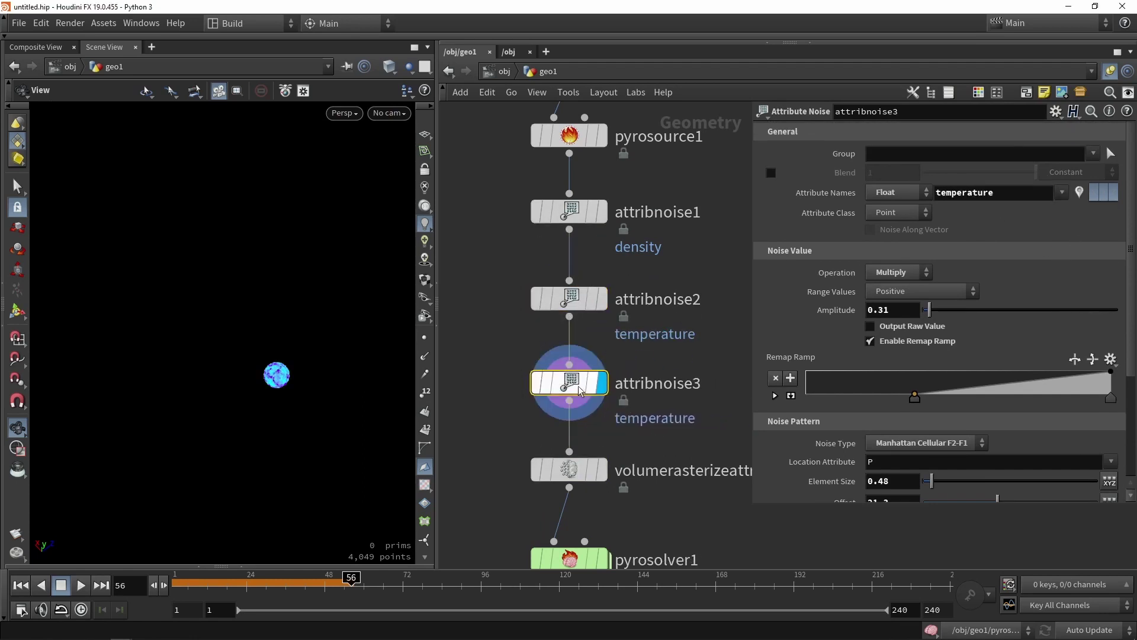
pyautogui.click(1062, 192)
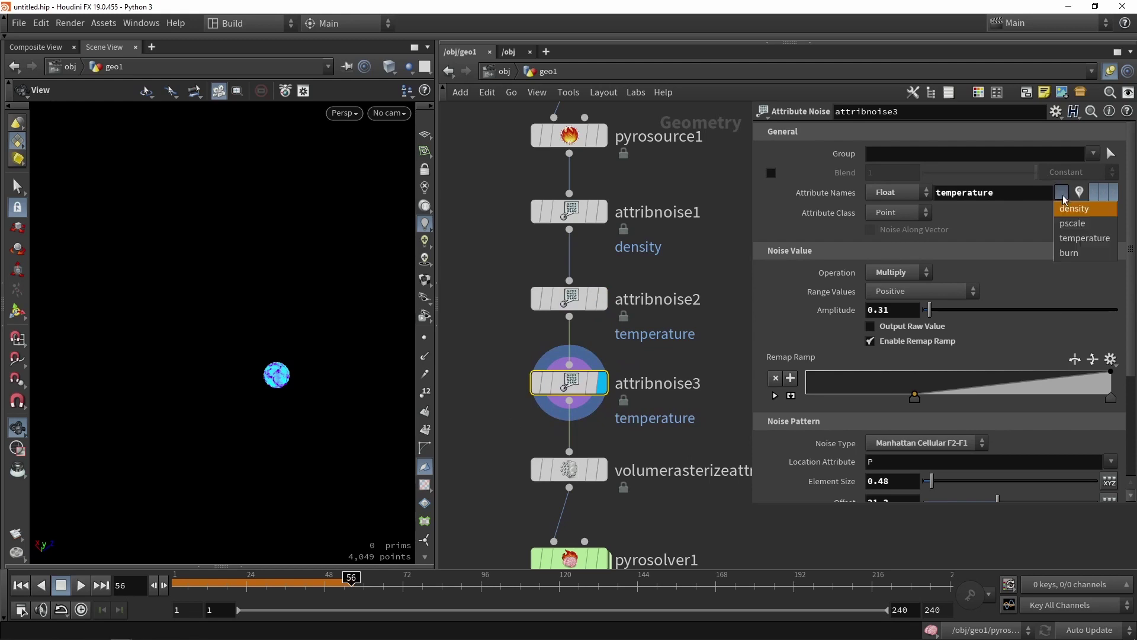
pyautogui.click(1084, 247)
# Align the node chain from the sphere through the three noise nodes into an evenly spaced vertical column.
pyautogui.scroll(-3, 719, 361)
pyautogui.moveTo(511, 171); pyautogui.dragTo(618, 353)
pyautogui.press('a')
pyautogui.moveTo(586, 181); pyautogui.dragTo(584, 237)
pyautogui.click(546, 336)
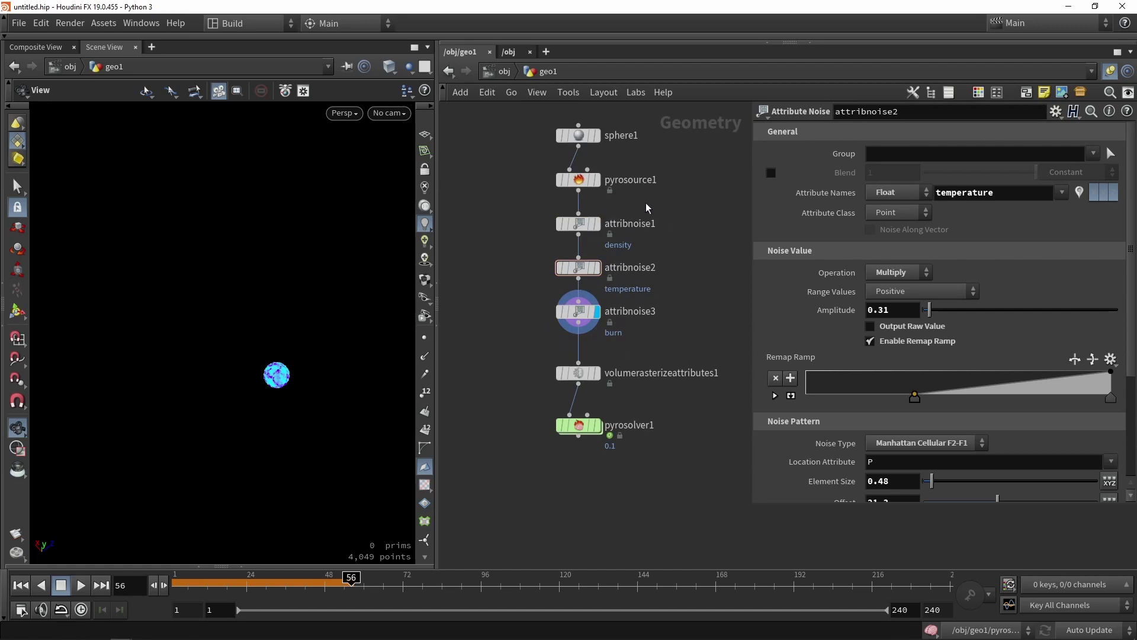
# Display the Pyro Solver and play the simulation from frame 1 with noise on density, temperature and burn.
pyautogui.moveTo(617, 439); pyautogui.dragTo(614, 329, button='middle')
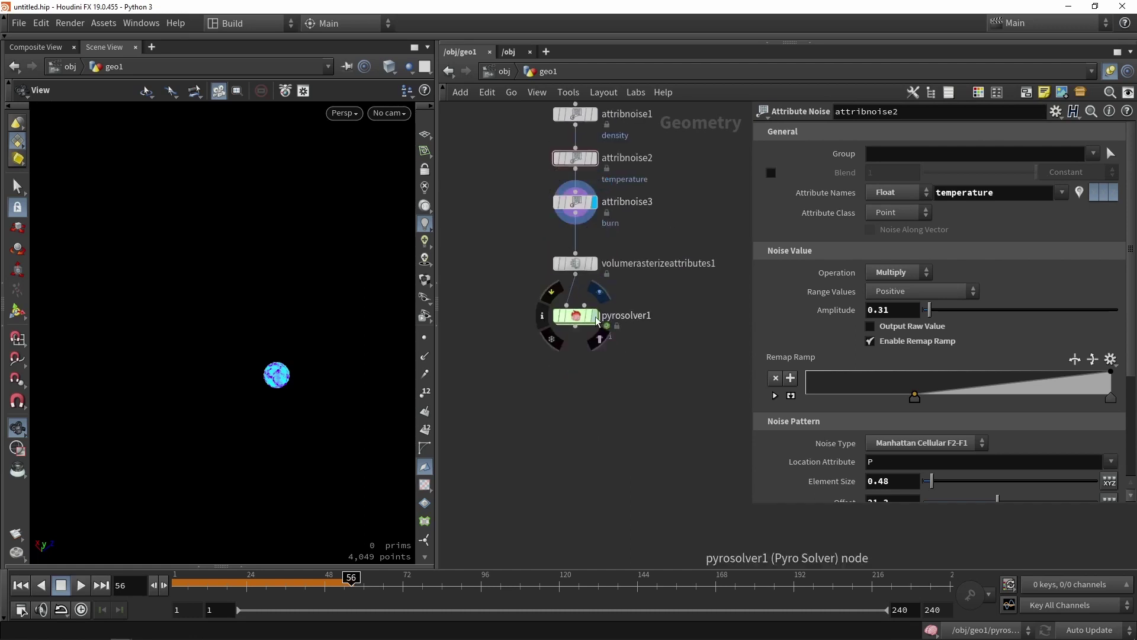
pyautogui.click(594, 315)
pyautogui.click(577, 320)
pyautogui.moveTo(220, 584); pyautogui.dragTo(172, 584)
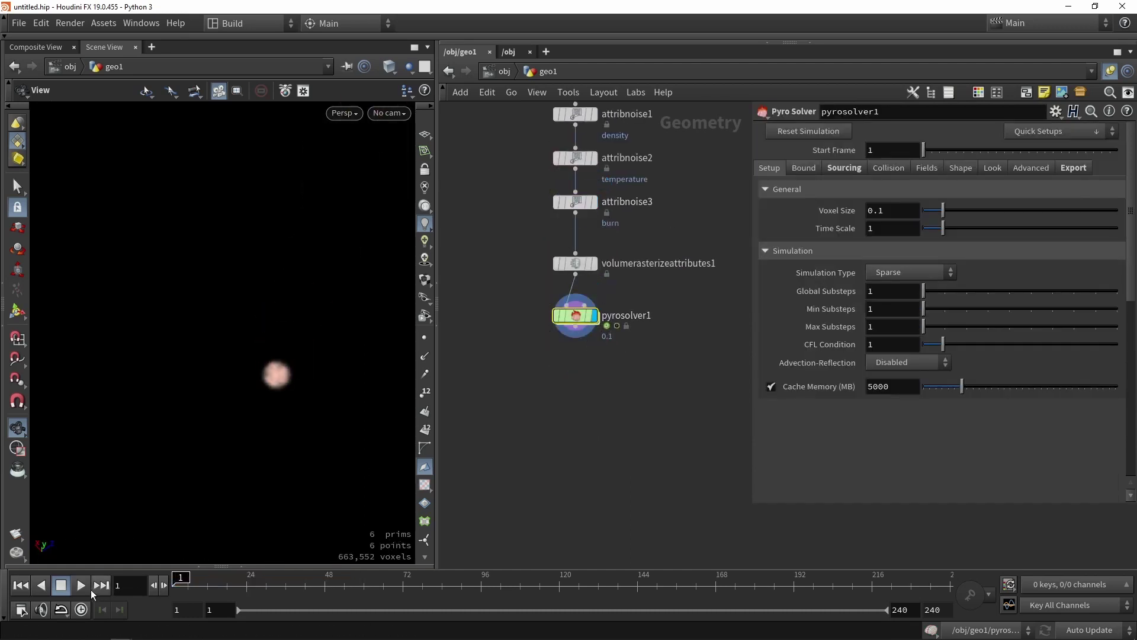
pyautogui.click(79, 587)
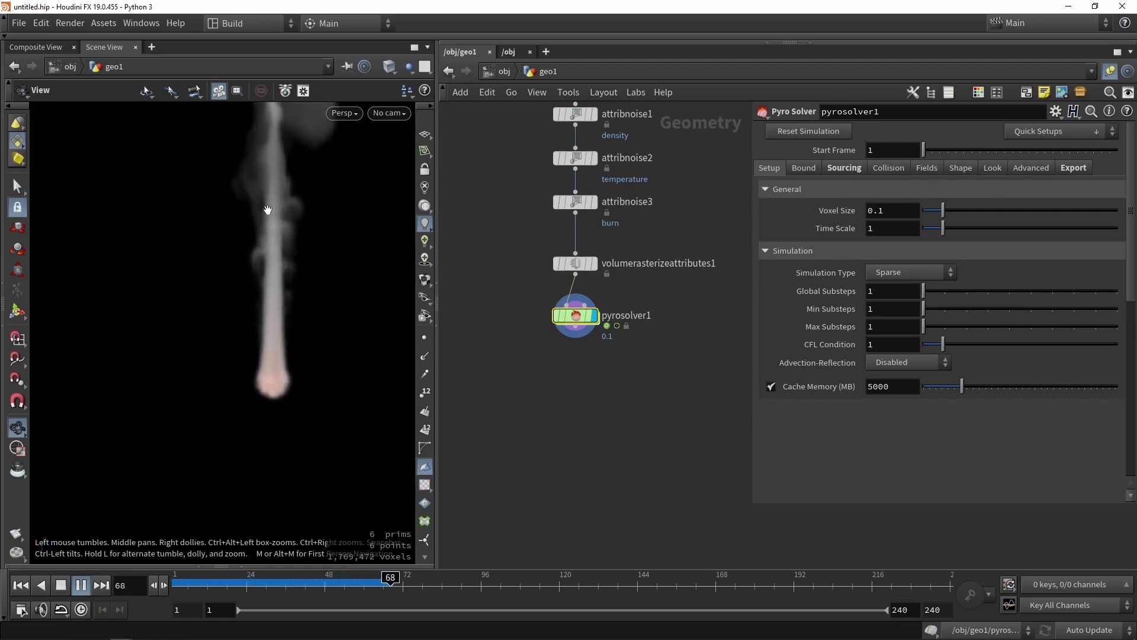
# Review the density, temperature and burn Attribute Noise settings and play the simulation again.
pyautogui.moveTo(266, 210); pyautogui.dragTo(239, 290)
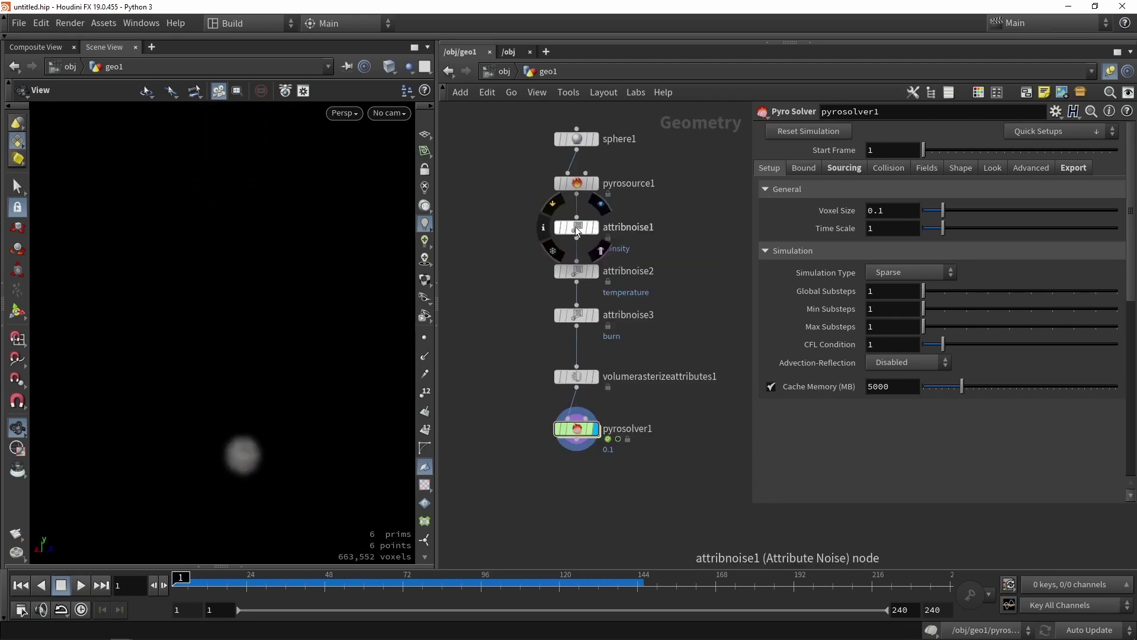
pyautogui.click(577, 229)
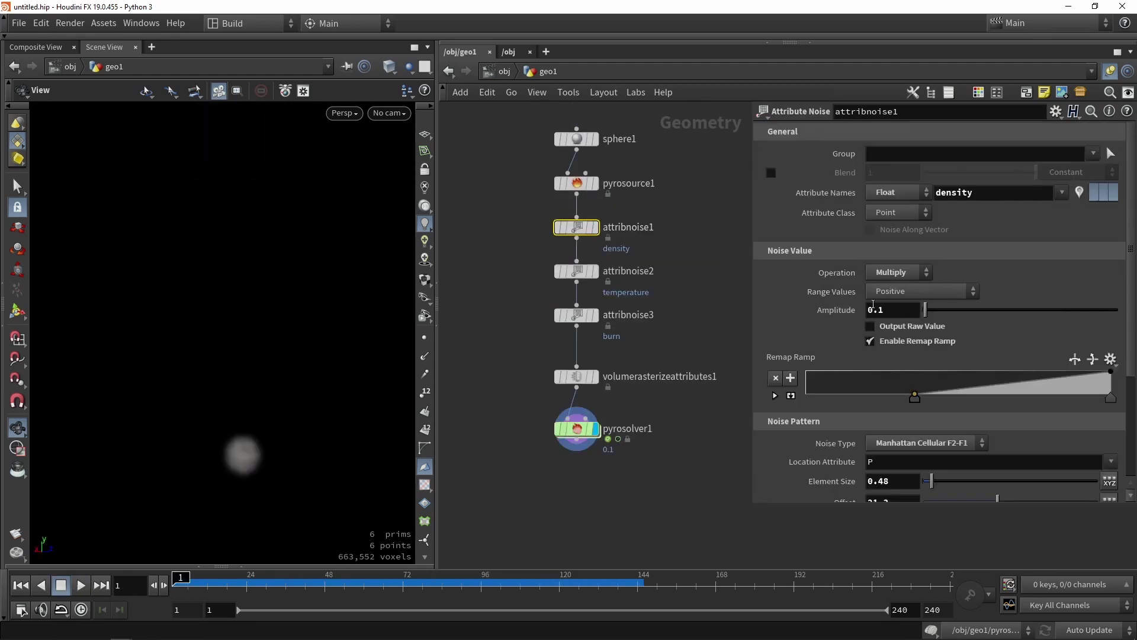
pyautogui.click(577, 272)
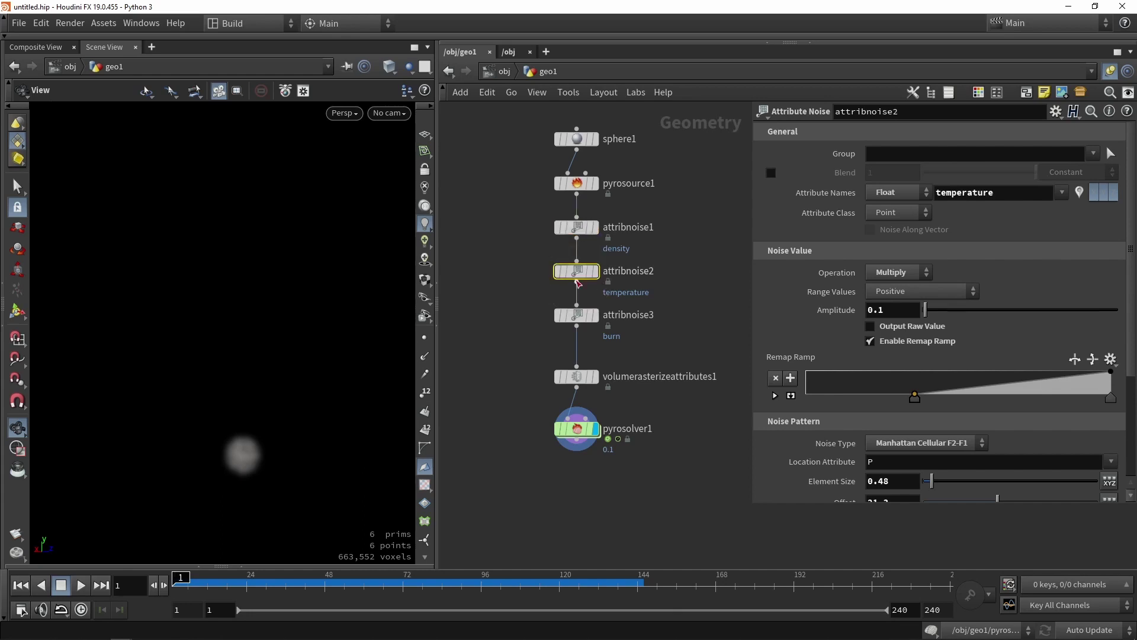
pyautogui.click(577, 315)
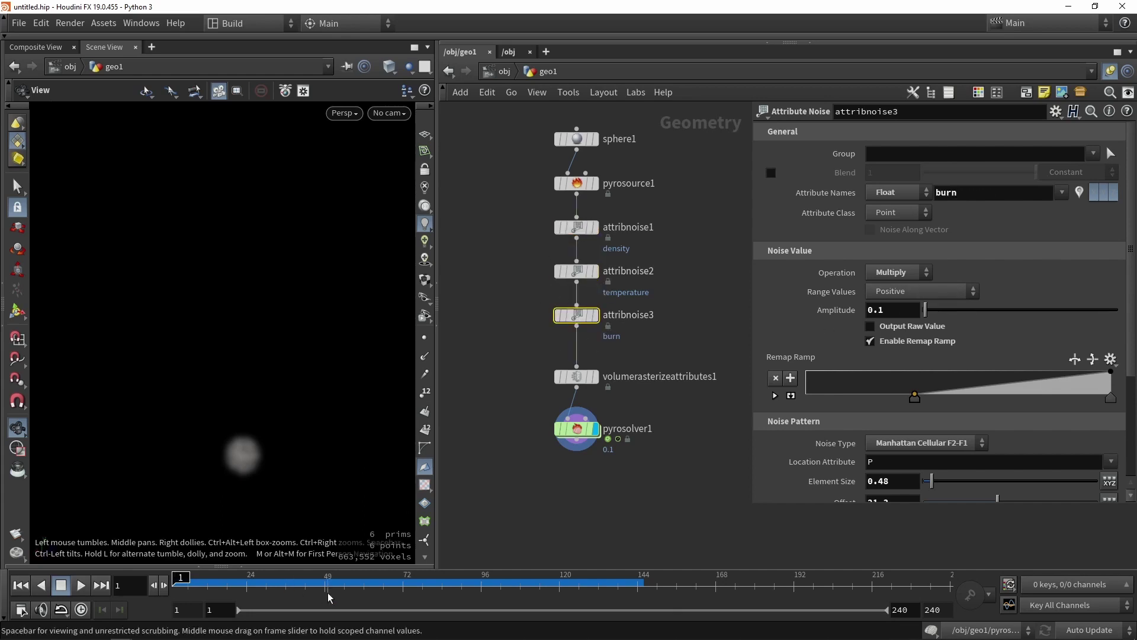
pyautogui.click(83, 585)
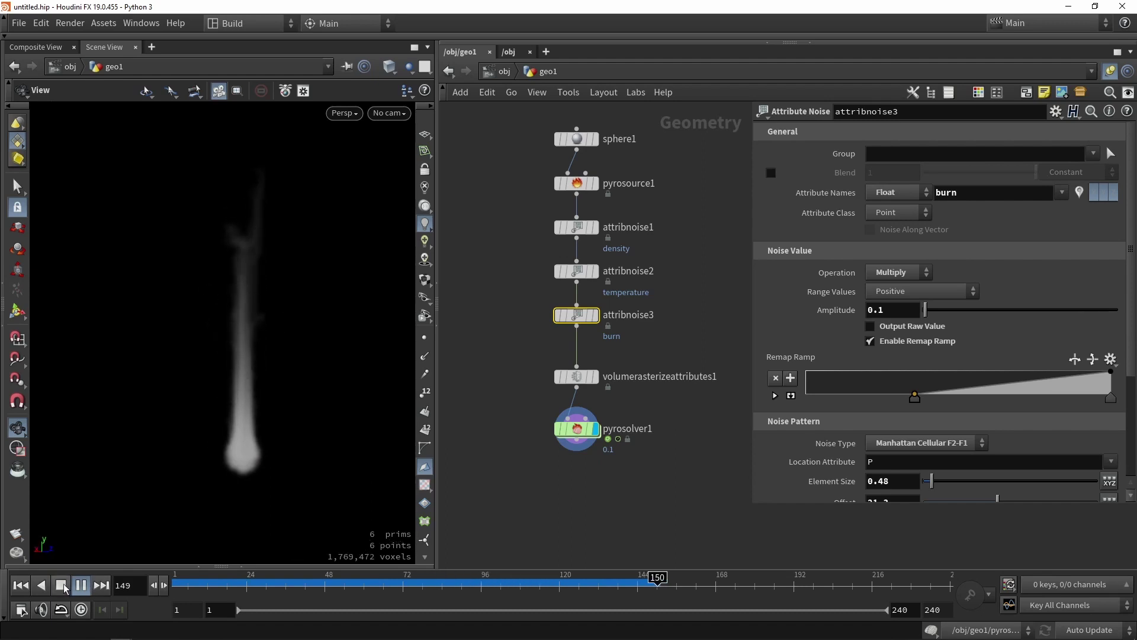
pyautogui.click(81, 585)
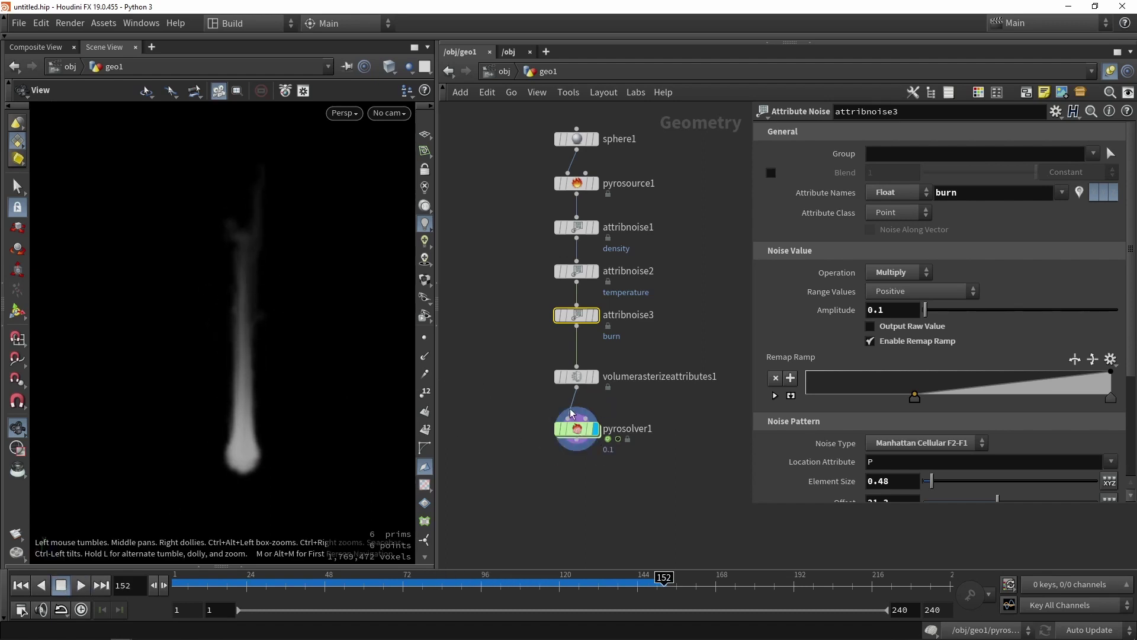
# Inspect the base of the plume up close and set the Pyro Solver's voxel size to 0.04.
pyautogui.scroll(3, 572, 414)
pyautogui.moveTo(492, 383); pyautogui.dragTo(583, 426)
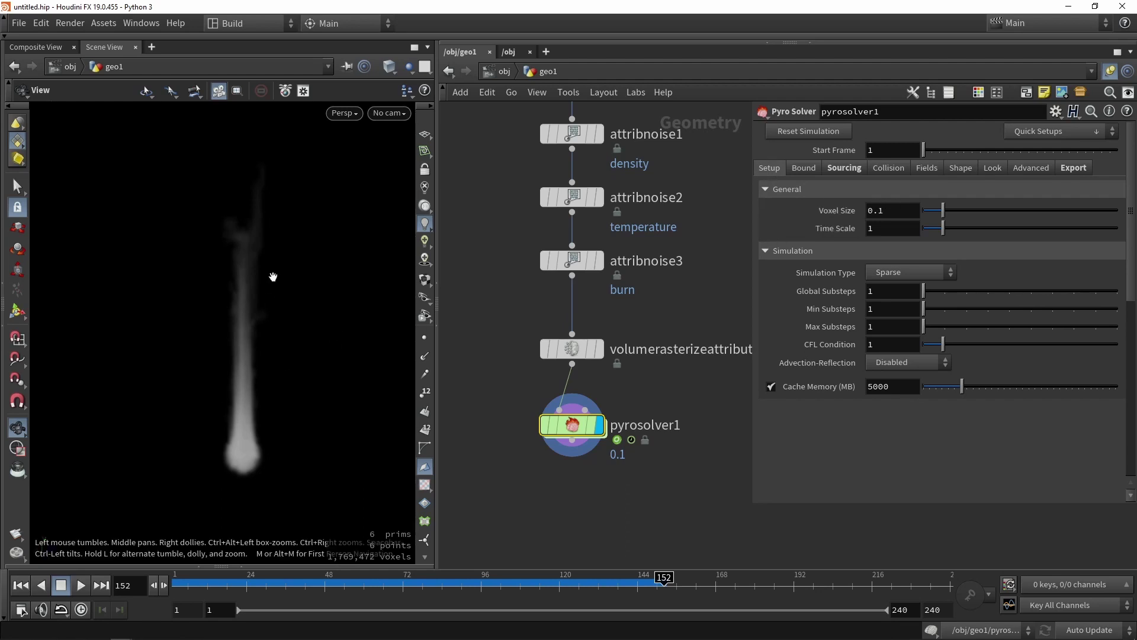
pyautogui.scroll(5, 261, 322)
pyautogui.moveTo(231, 376); pyautogui.dragTo(249, 178, button='middle')
pyautogui.moveTo(250, 468); pyautogui.dragTo(264, 243, button='middle')
pyautogui.moveTo(281, 384)
pyautogui.mouseDown()
pyautogui.moveTo(183, 378)
pyautogui.moveTo(328, 340)
pyautogui.moveTo(294, 392)
pyautogui.mouseUp()
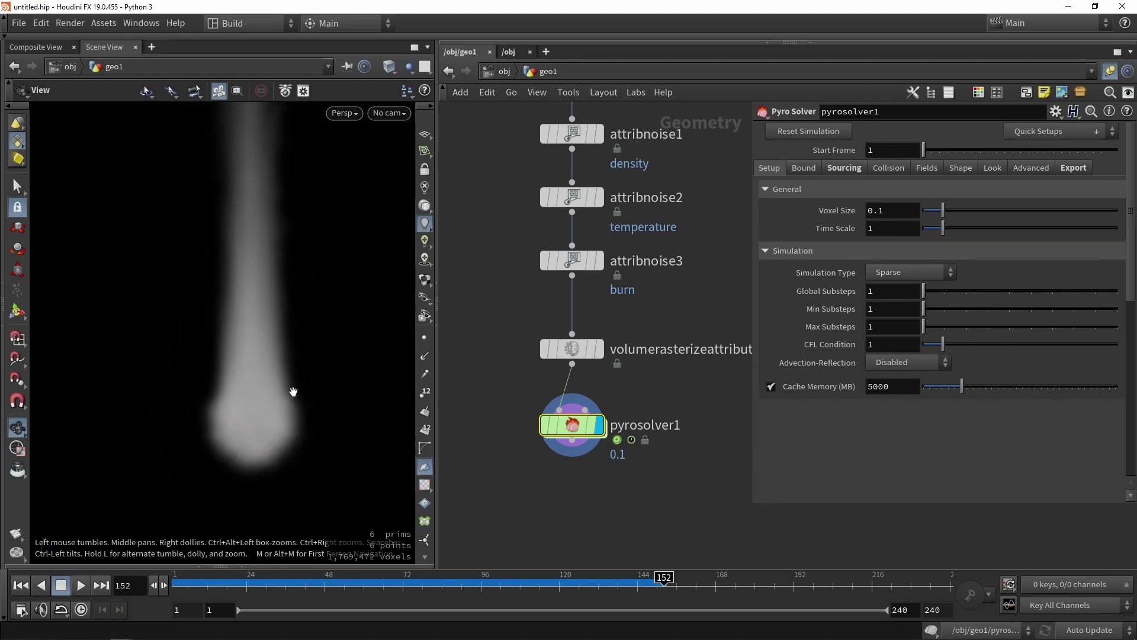
pyautogui.click(895, 212)
pyautogui.write('0.04')
pyautogui.press('Return')
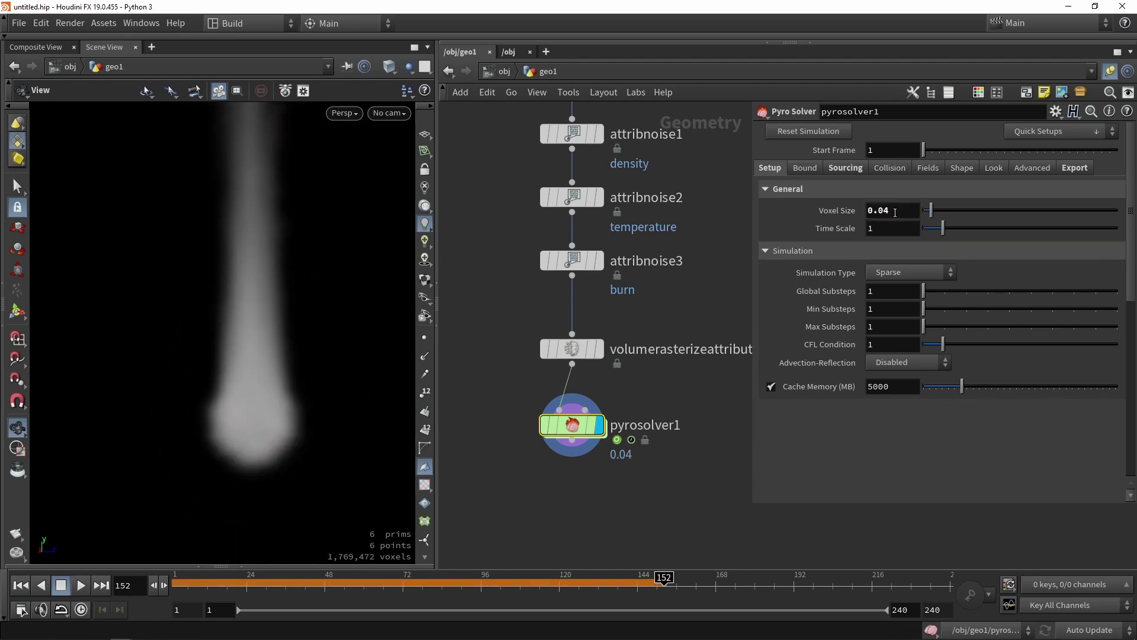
# Play the simulation from frame 1 at the finer voxel size and examine the plume's detail.
pyautogui.moveTo(262, 583); pyautogui.dragTo(79, 604)
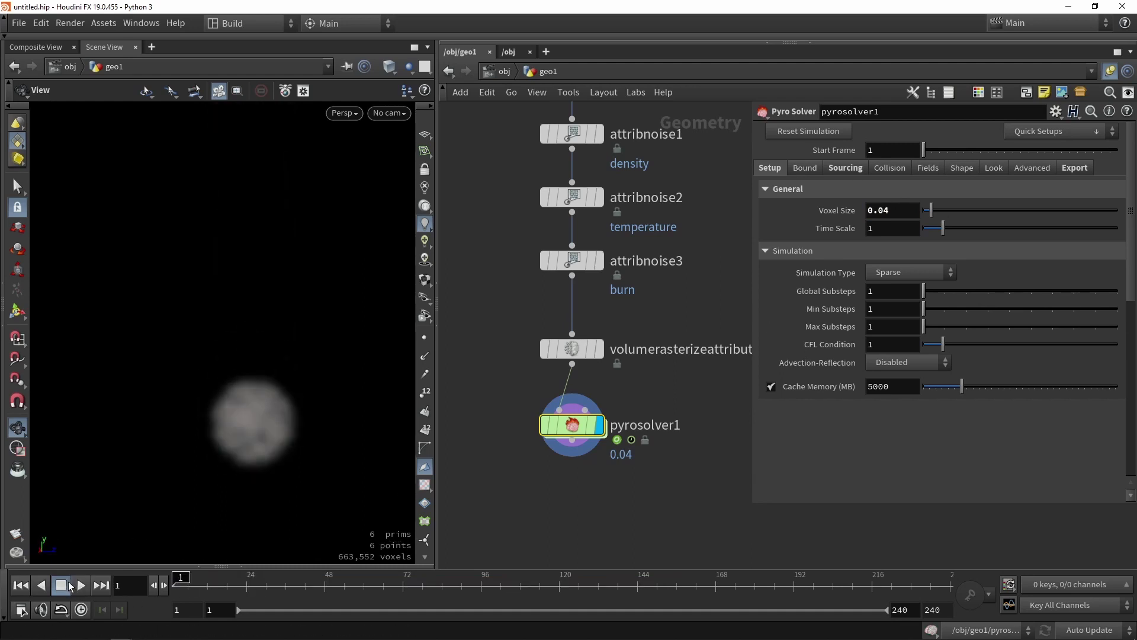
pyautogui.click(80, 585)
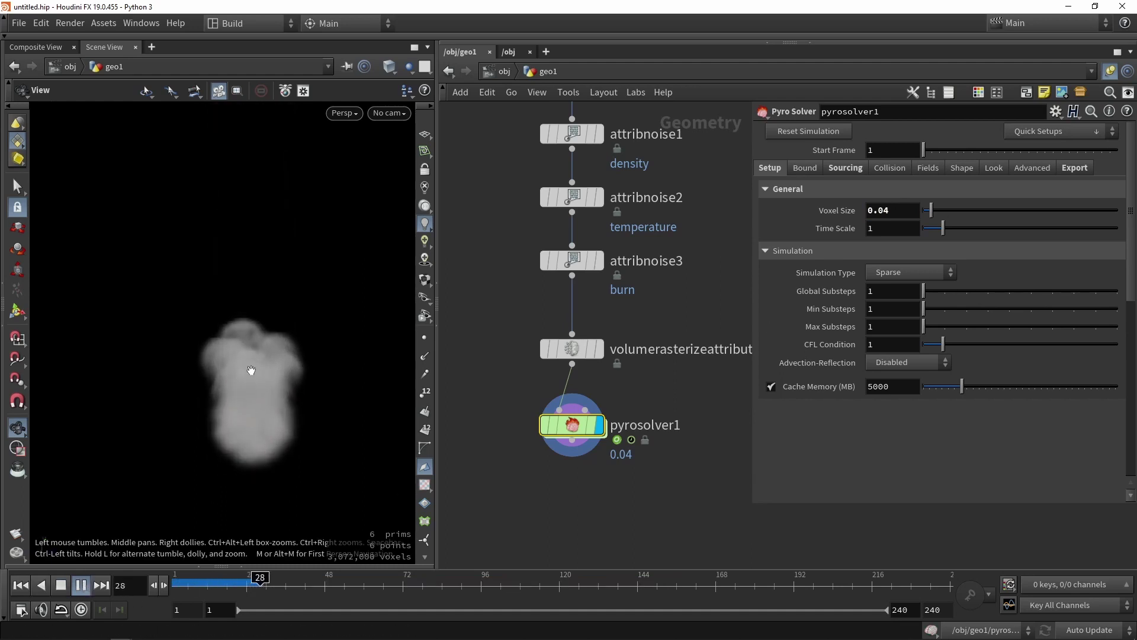
pyautogui.click(62, 588)
pyautogui.moveTo(199, 313); pyautogui.dragTo(241, 267, button='right')
pyautogui.moveTo(293, 259); pyautogui.dragTo(342, 310)
# Reset the Pyro Solver's voxel size to its default of 0.1.
pyautogui.moveTo(794, 315)
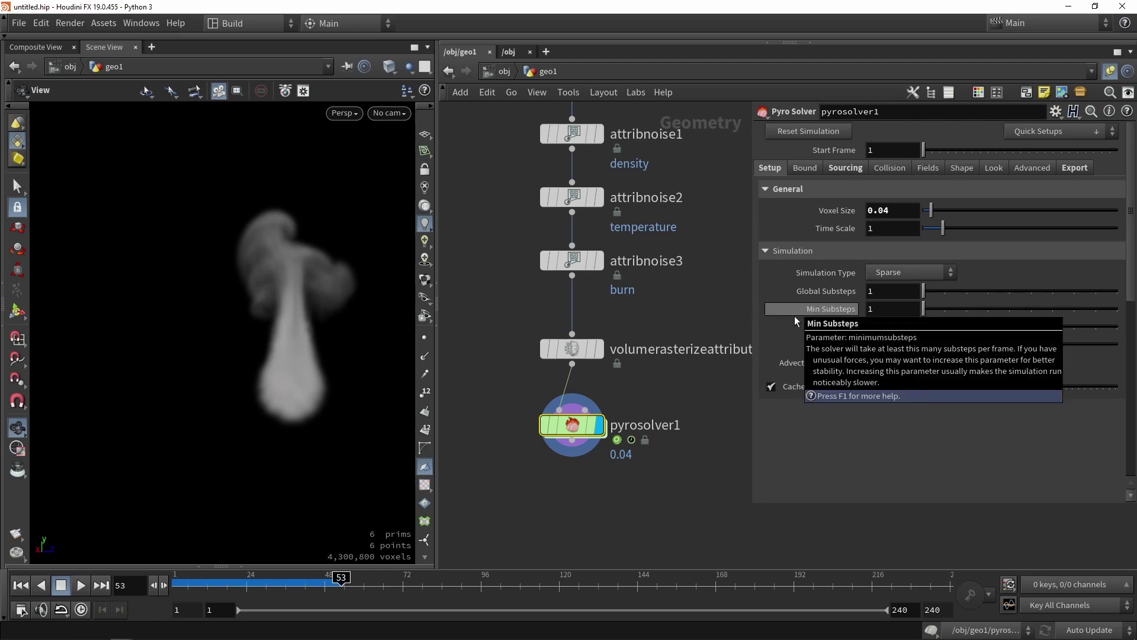
pyautogui.doubleClick(895, 209)
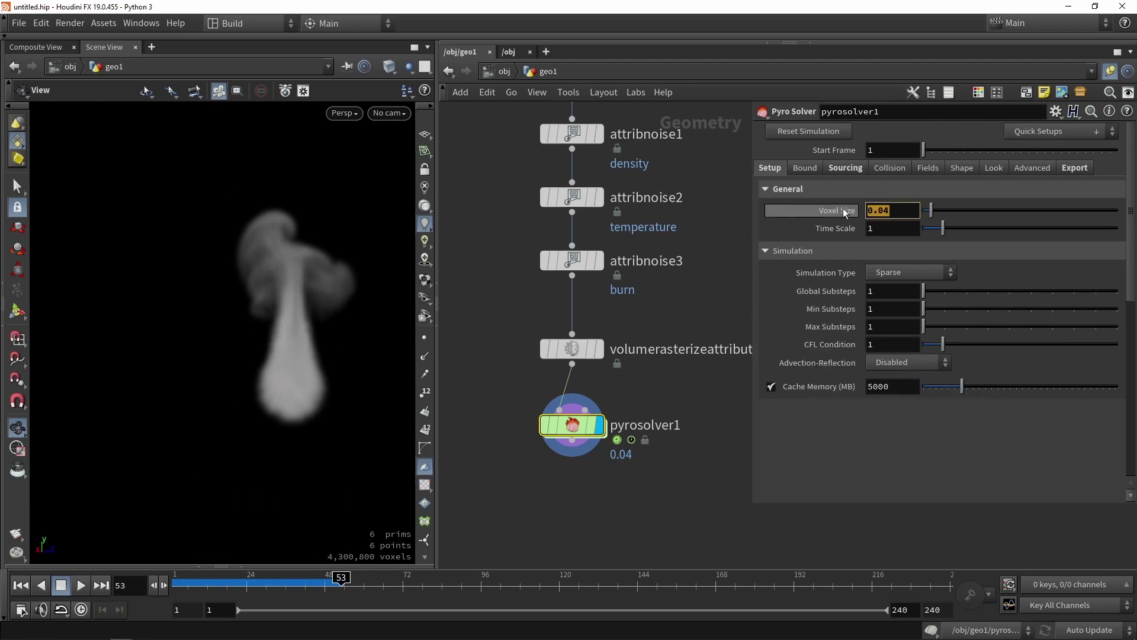
pyautogui.click(718, 311)
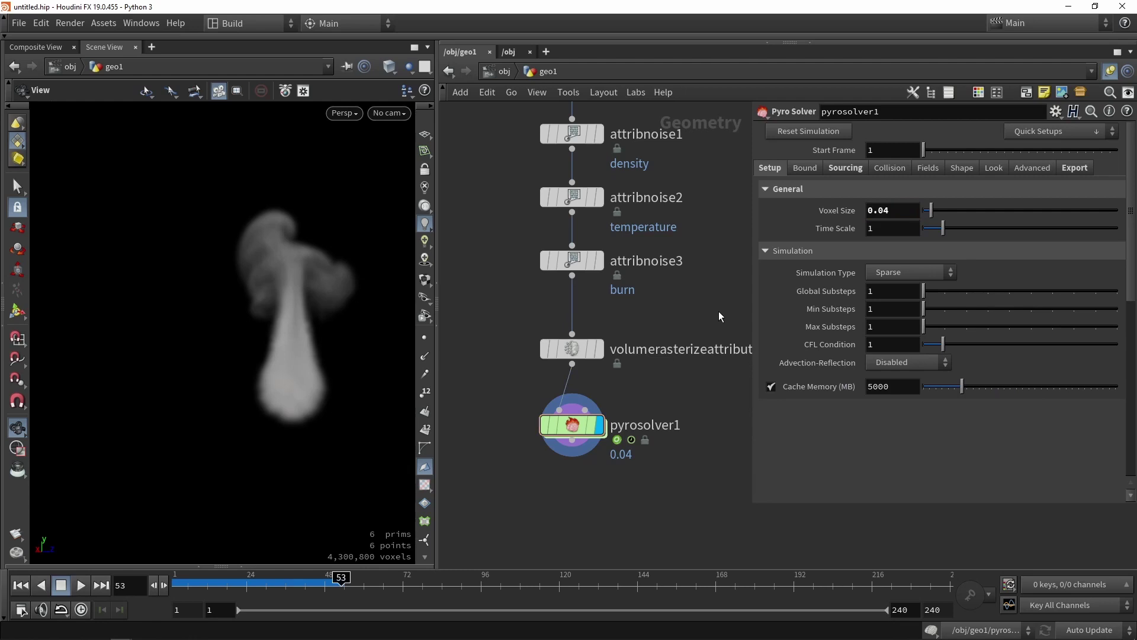
pyautogui.keyDown('ctrl'); pyautogui.middleClick(893, 215); pyautogui.keyUp('ctrl')
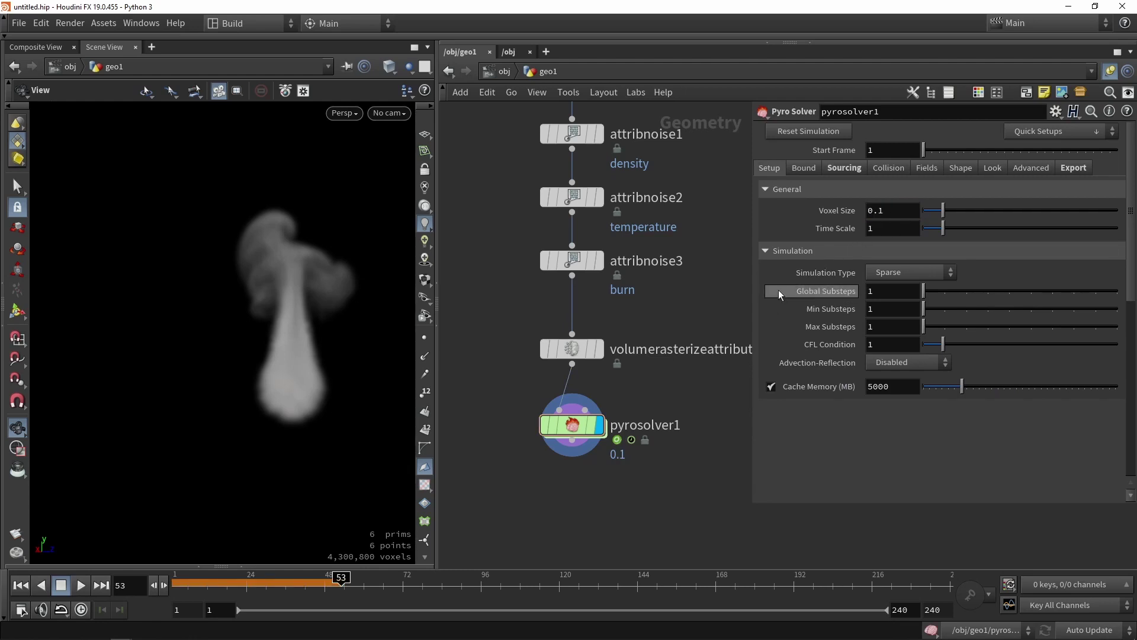
# Try the Minimal OpenCL simulation type and play the simulation from frame 1.
pyautogui.click(886, 273)
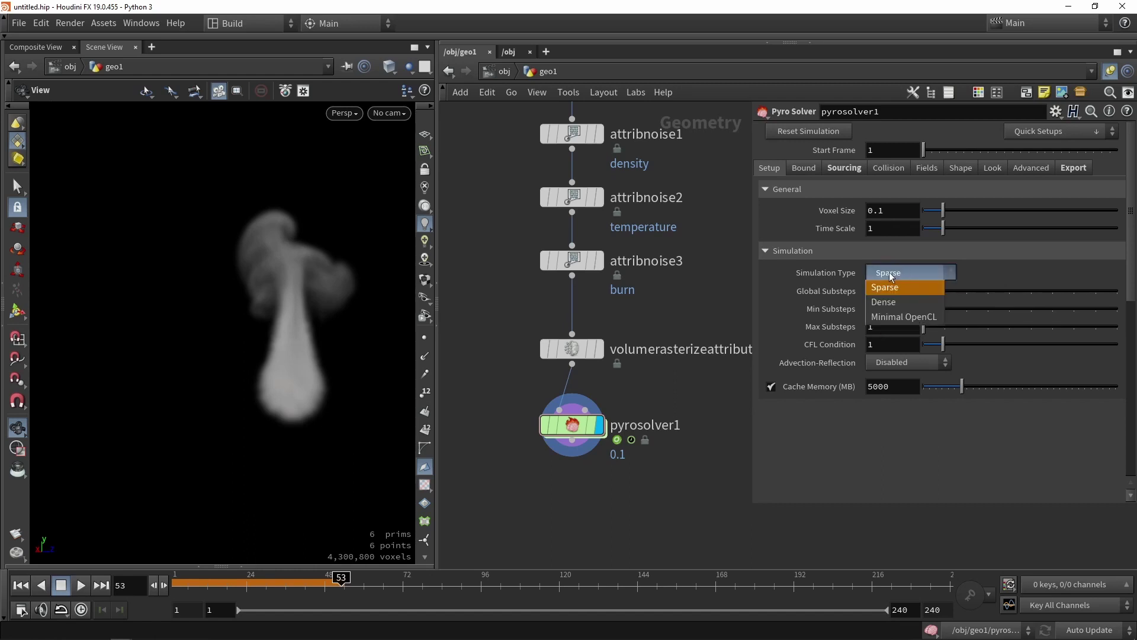
pyautogui.click(903, 315)
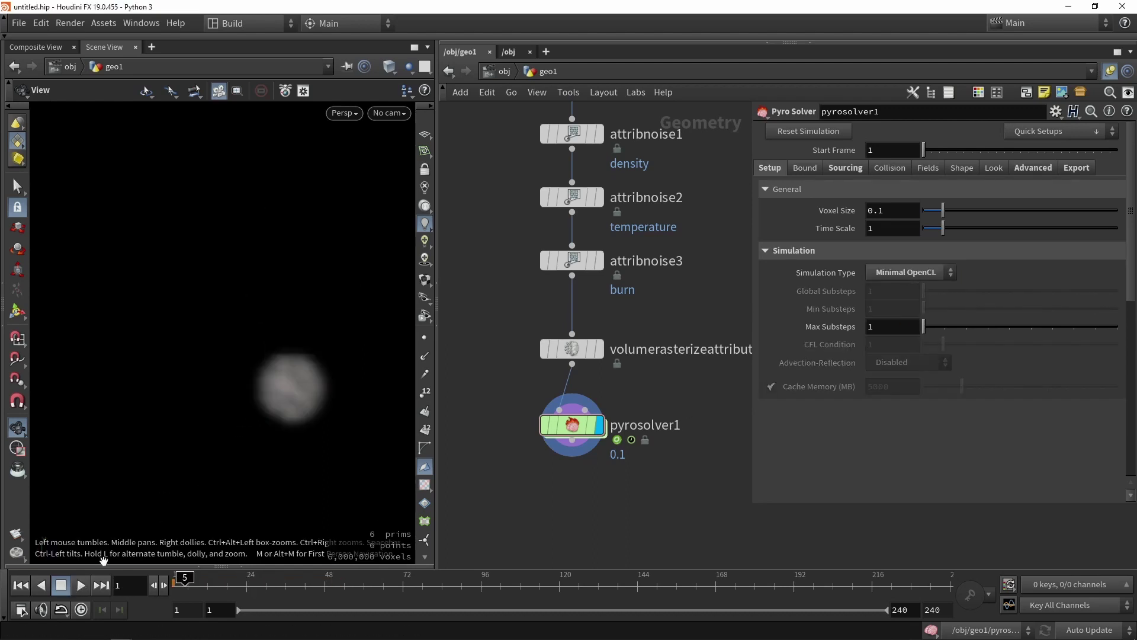
pyautogui.click(82, 587)
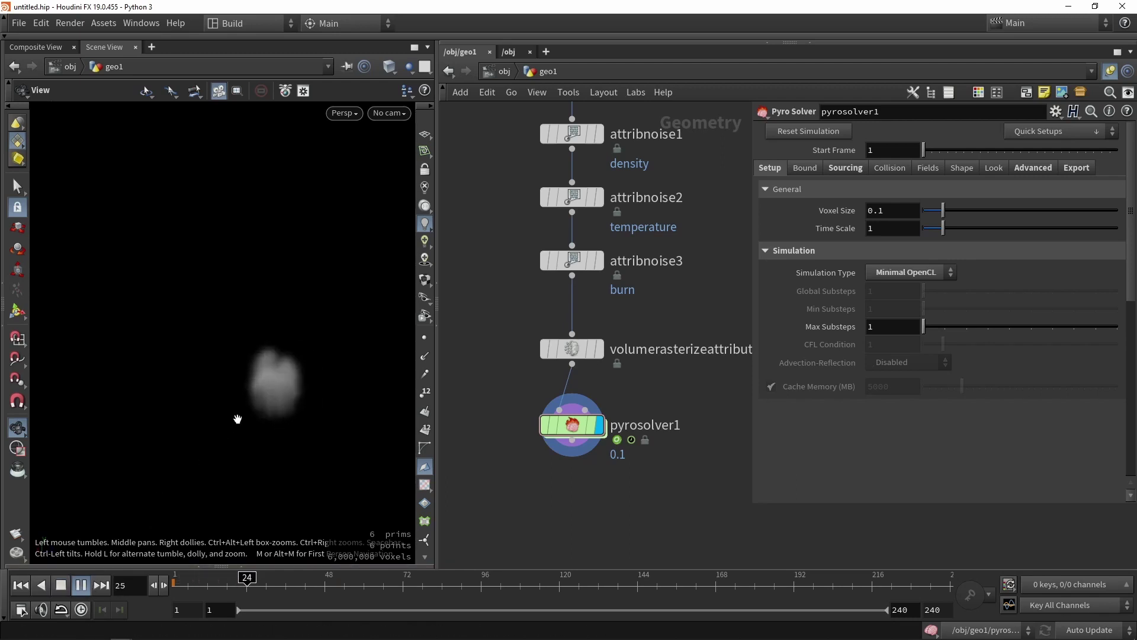
pyautogui.click(60, 586)
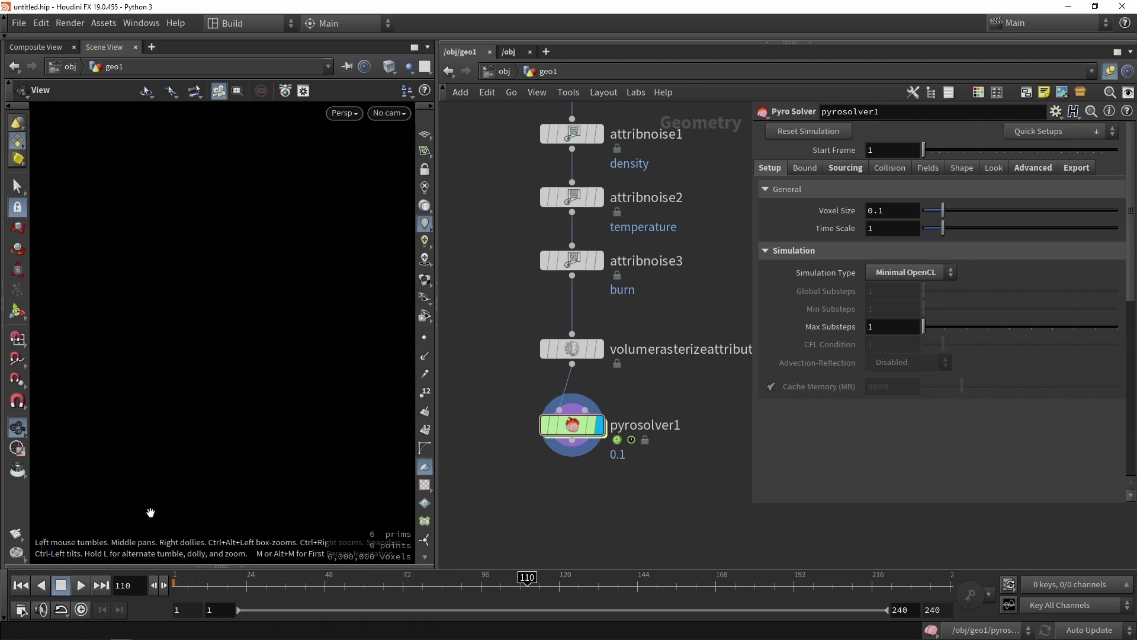
# Set the Pyro Solver's simulation type back to Sparse.
pyautogui.click(888, 273)
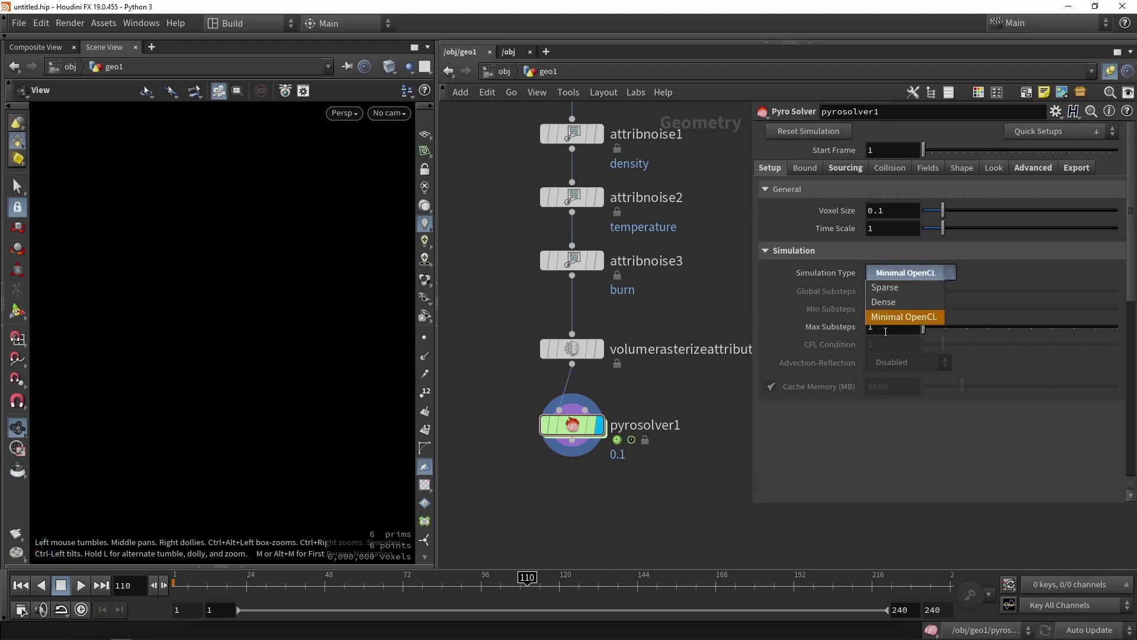
pyautogui.click(887, 289)
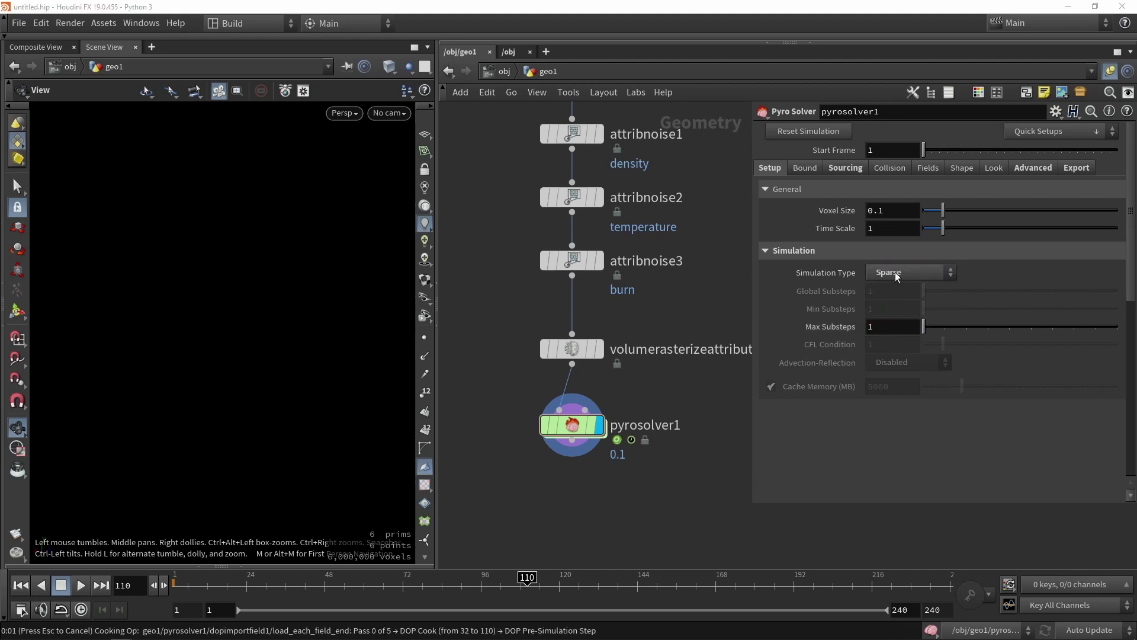
pyautogui.click(904, 270)
pyautogui.click(886, 285)
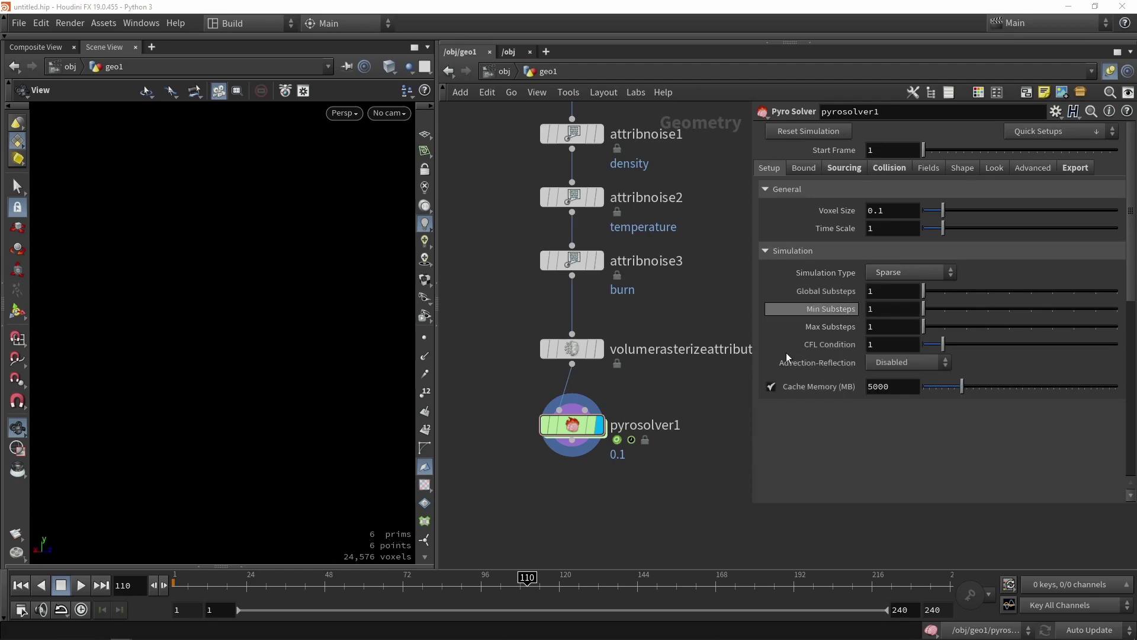
# Play the simulation from frame 1 with the Sparse type to check how the smoke behaves.
pyautogui.click(175, 586)
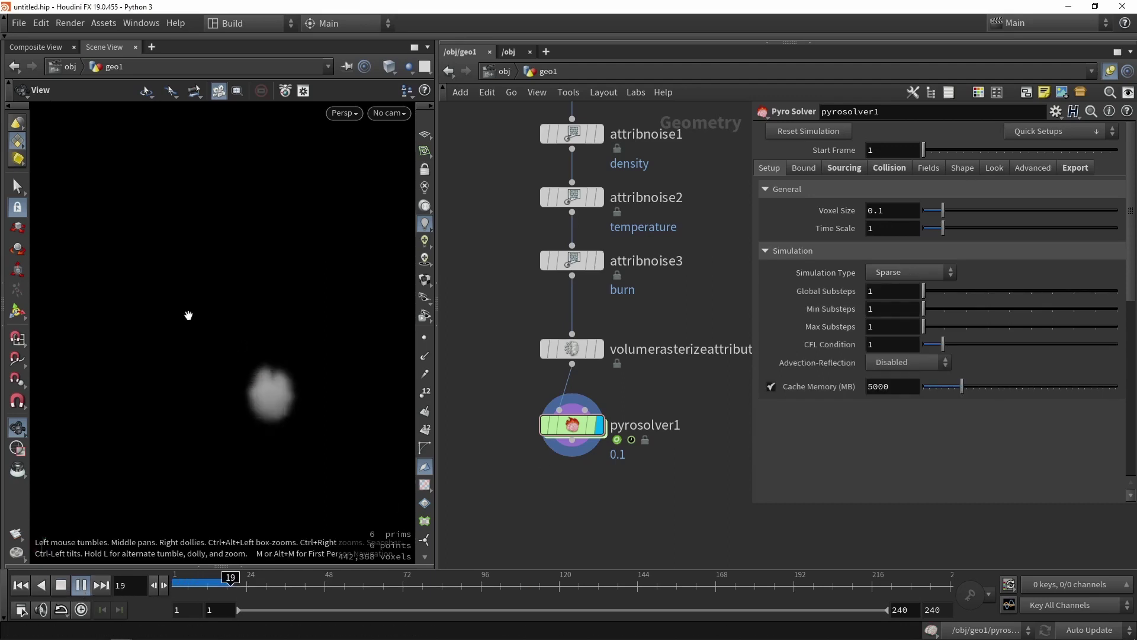
pyautogui.click(64, 585)
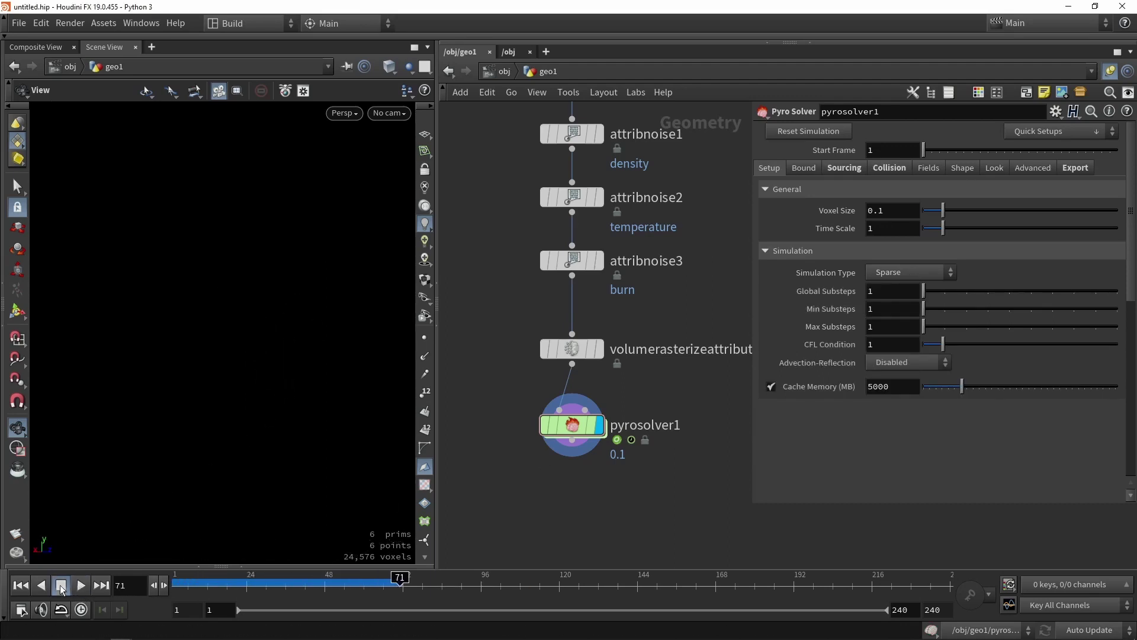
pyautogui.moveTo(260, 582); pyautogui.dragTo(173, 582)
pyautogui.click(79, 585)
pyautogui.click(60, 585)
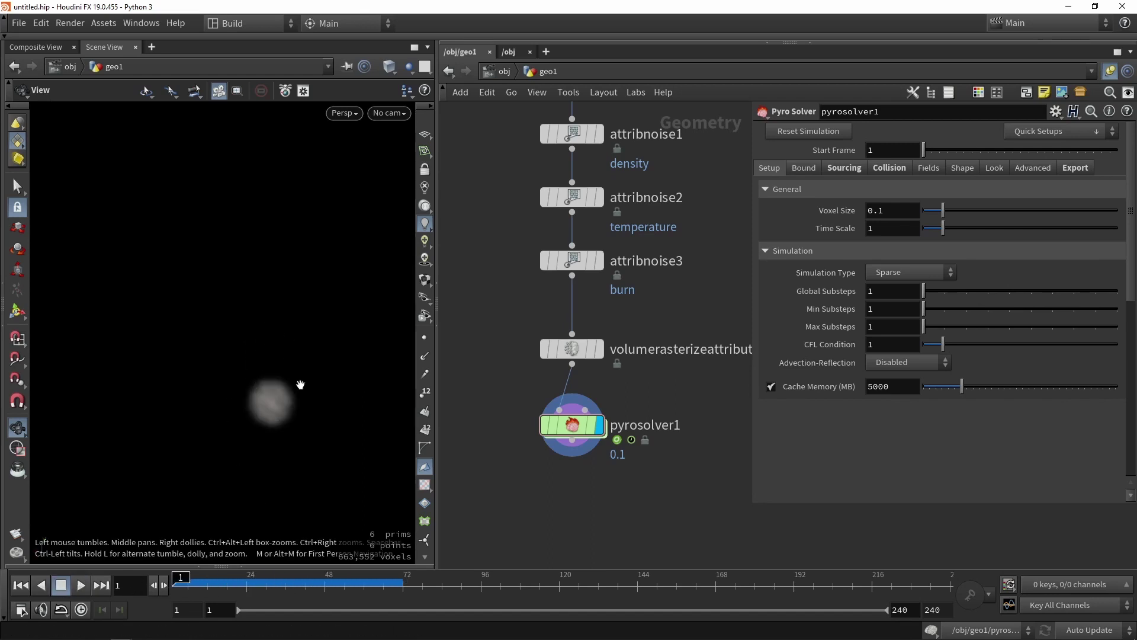
pyautogui.click(81, 585)
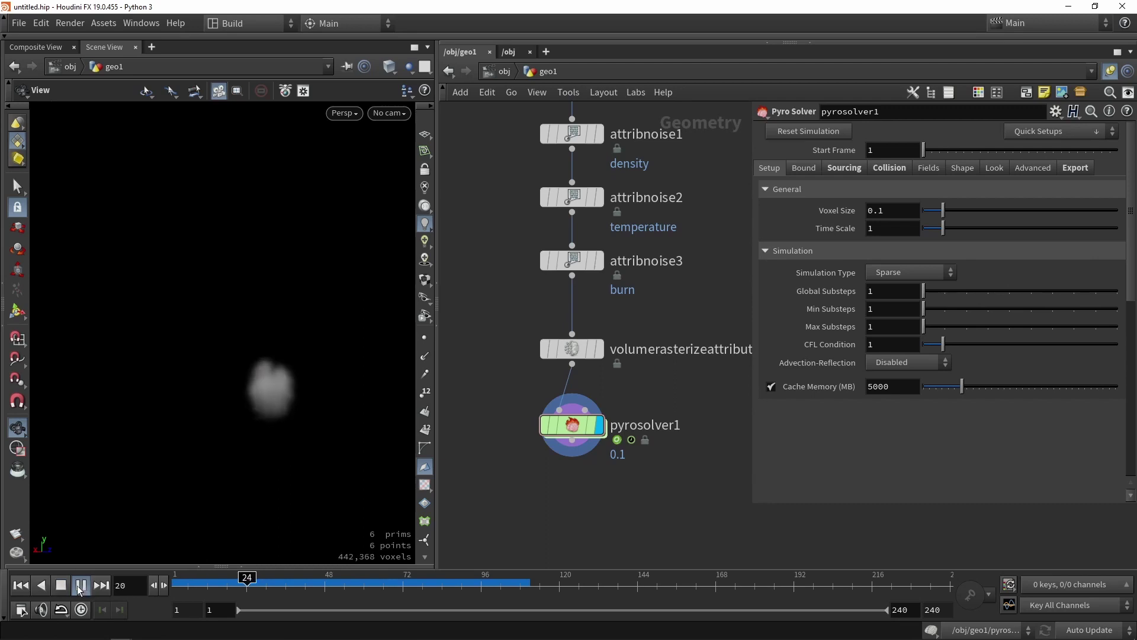
# Check the Pyro Solver's source volume settings and replay the simulation from frame 1.
pyautogui.click(848, 169)
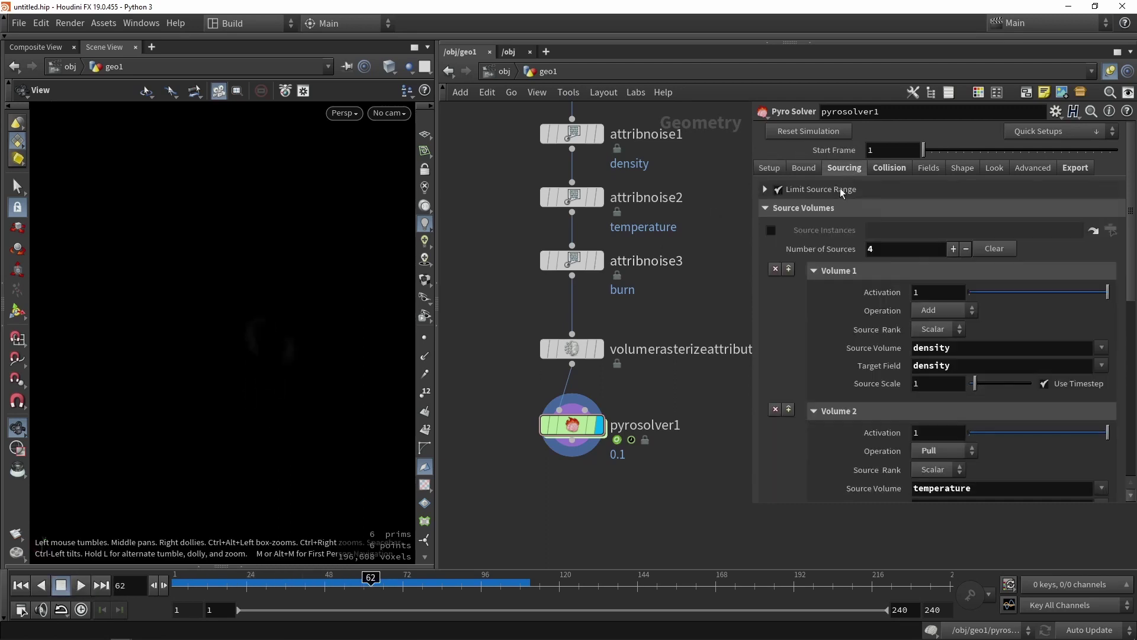
pyautogui.click(774, 170)
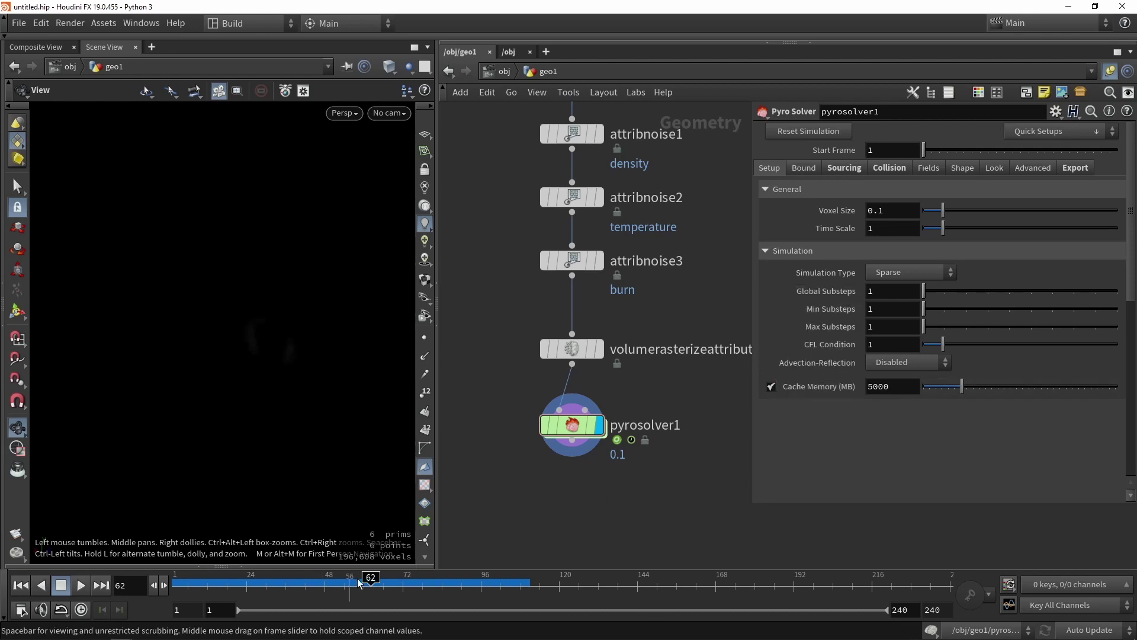
pyautogui.moveTo(362, 583); pyautogui.dragTo(164, 589)
pyautogui.click(83, 588)
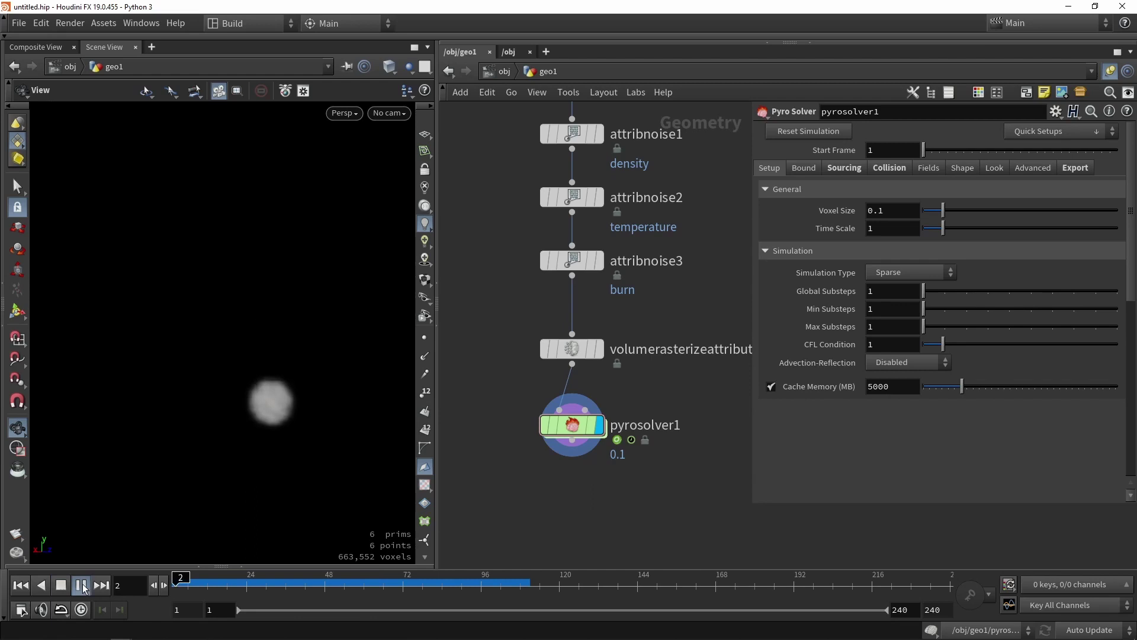
pyautogui.click(42, 586)
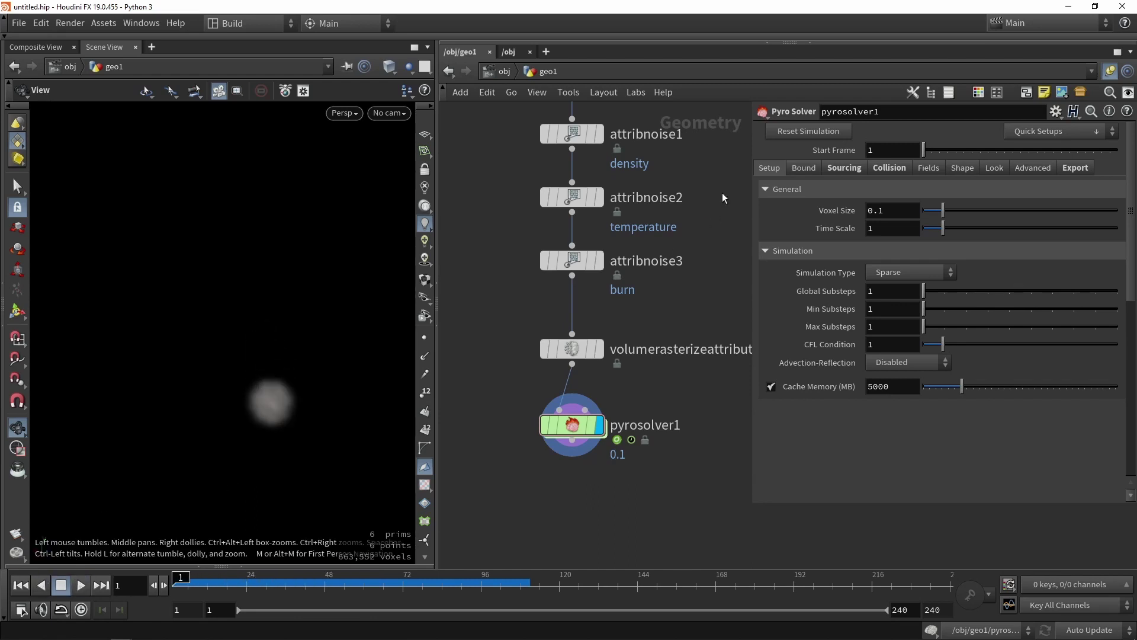
# Show the solver's bound settings and play the simulation in wireframe to examine how its bounding box resizes.
pyautogui.click(796, 168)
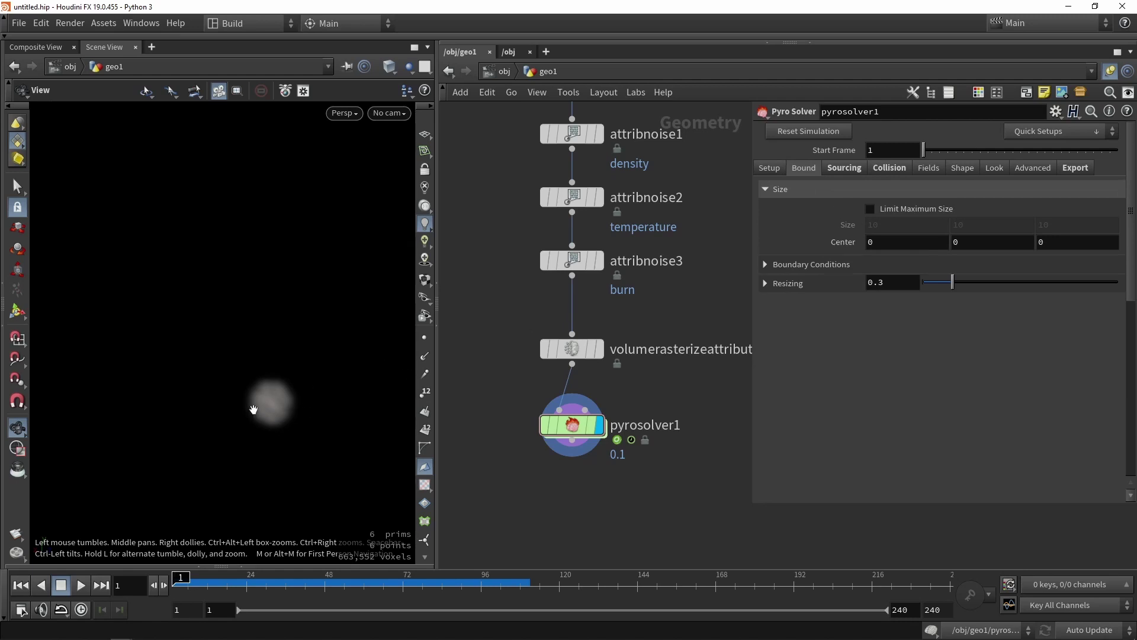
pyautogui.press('w')
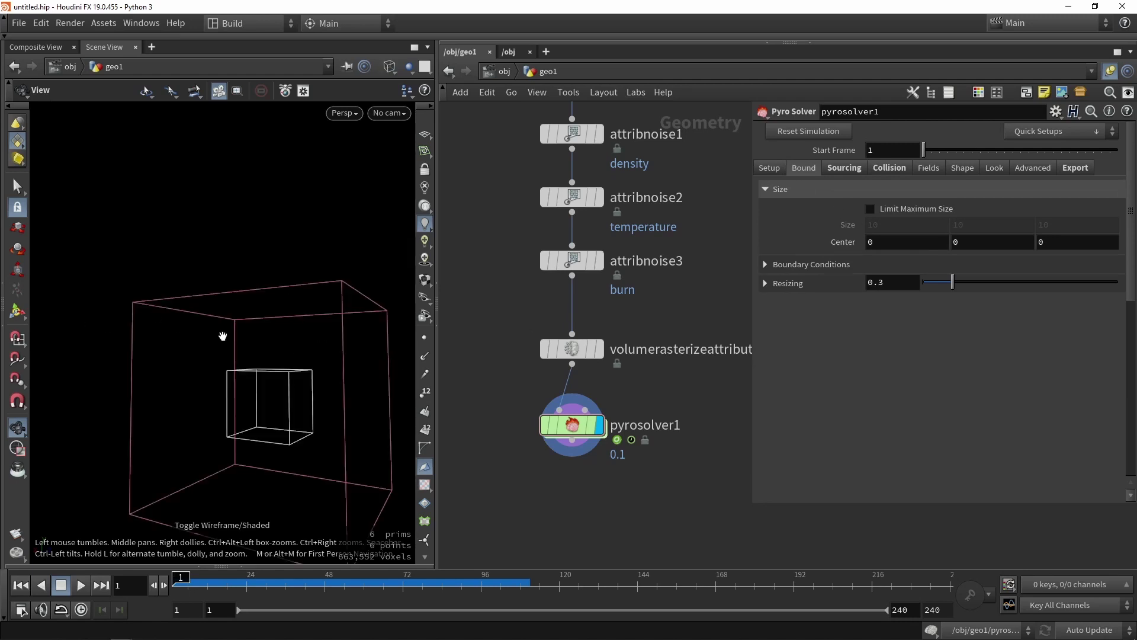
pyautogui.moveTo(223, 332)
pyautogui.mouseDown()
pyautogui.moveTo(267, 335)
pyautogui.moveTo(203, 243)
pyautogui.moveTo(225, 303)
pyautogui.moveTo(163, 301)
pyautogui.moveTo(158, 375)
pyautogui.mouseUp()
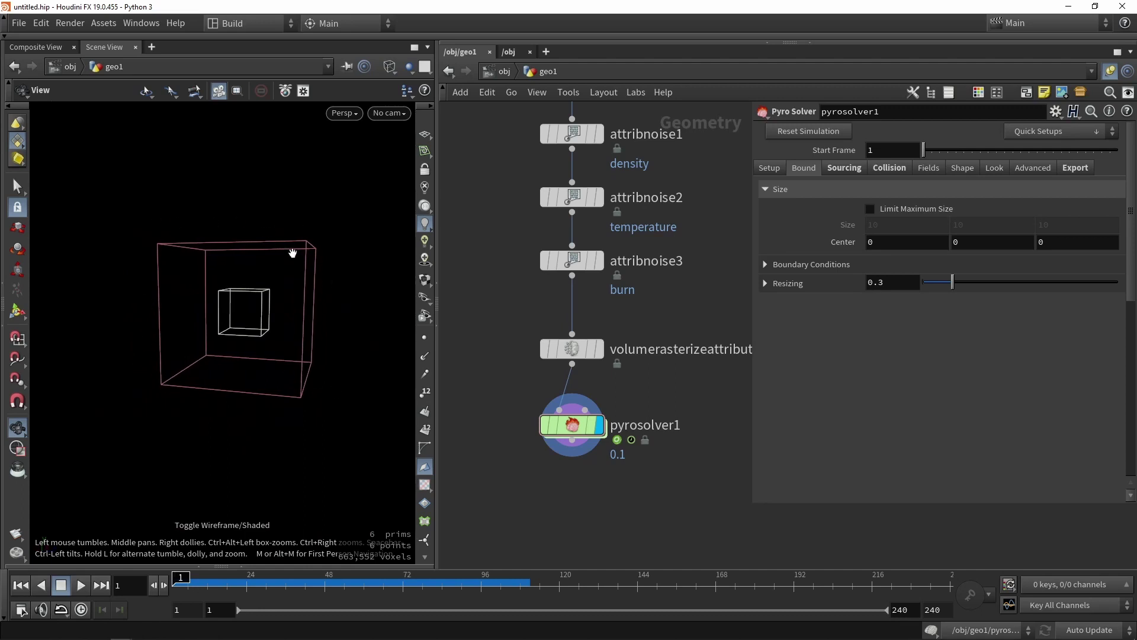
pyautogui.press('Up')
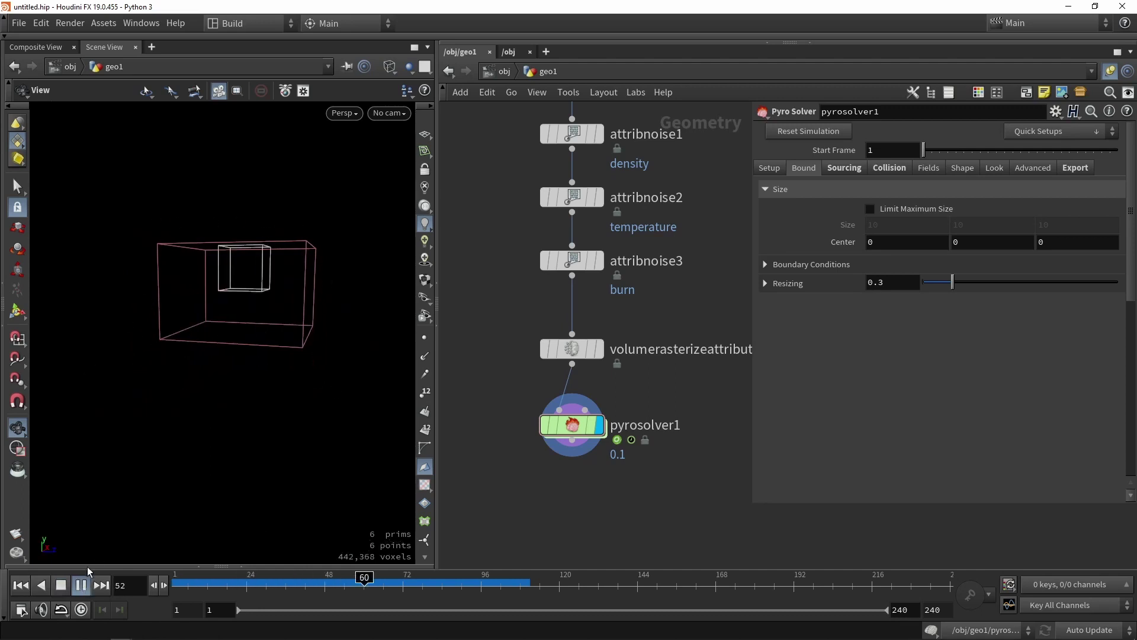
pyautogui.click(60, 586)
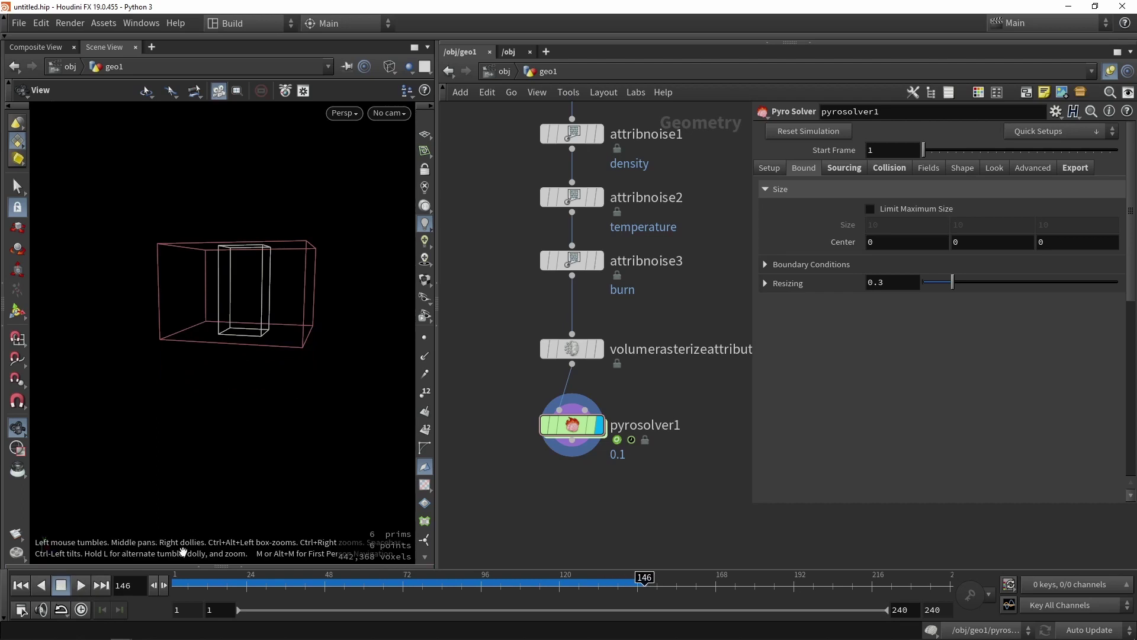
# Return to frame 1, switch the viewport back to shaded display and frame the smoke.
pyautogui.hotkey('ctrl', 'Up')
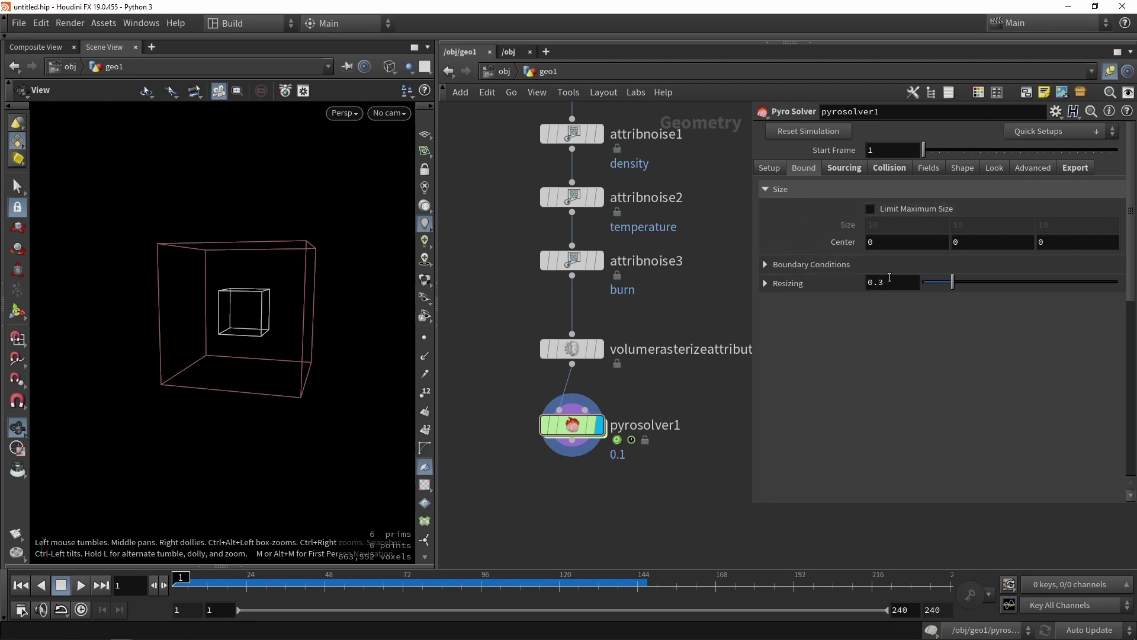
pyautogui.press('w')
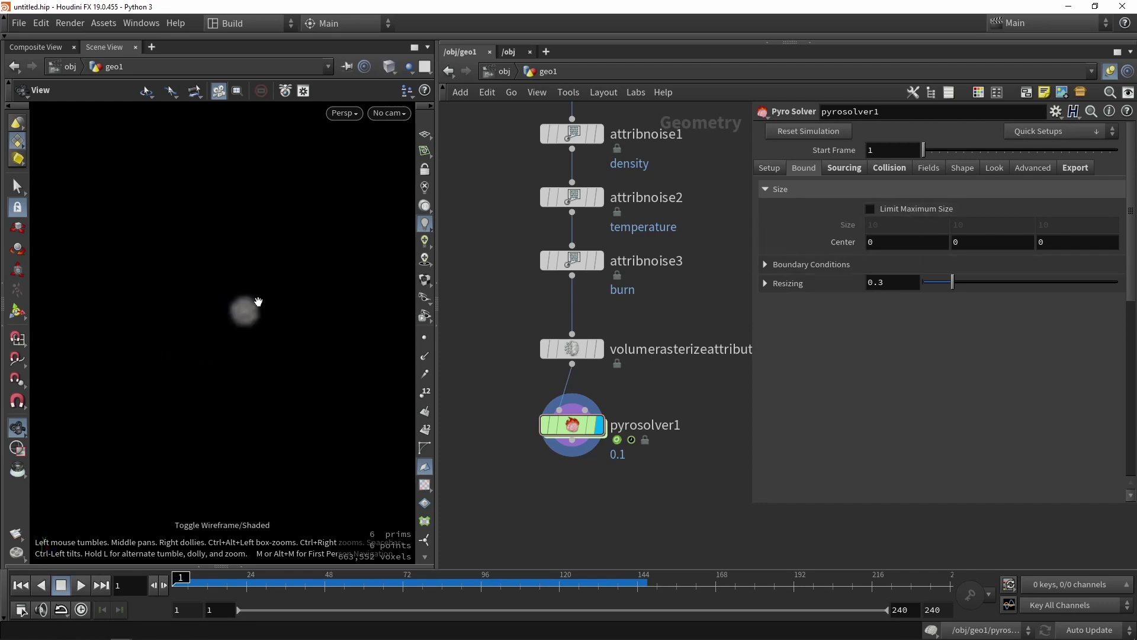
pyautogui.press('g')
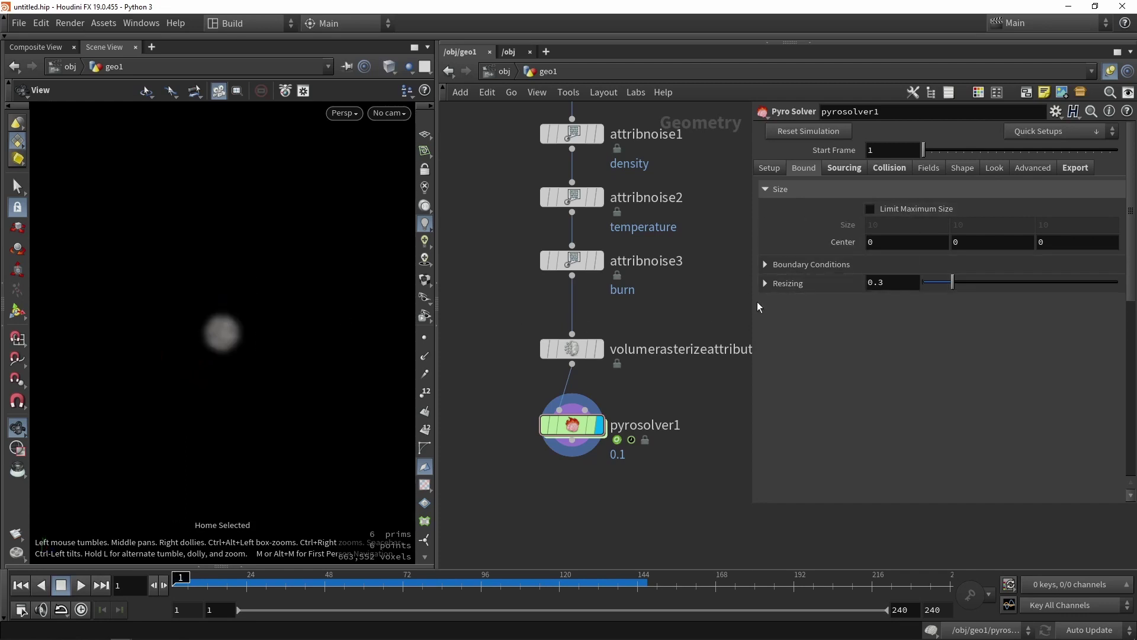
# Show the Pyro Solver's Limit Source Range settings, then play and scrub the simulation to examine their effect on emission.
pyautogui.click(832, 168)
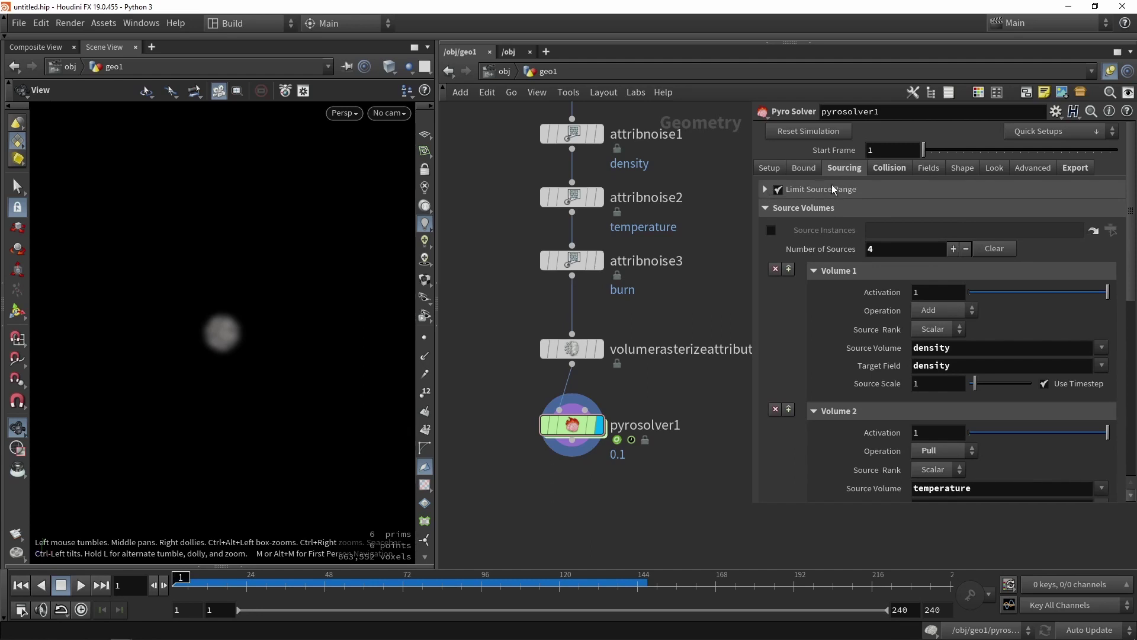
pyautogui.click(765, 190)
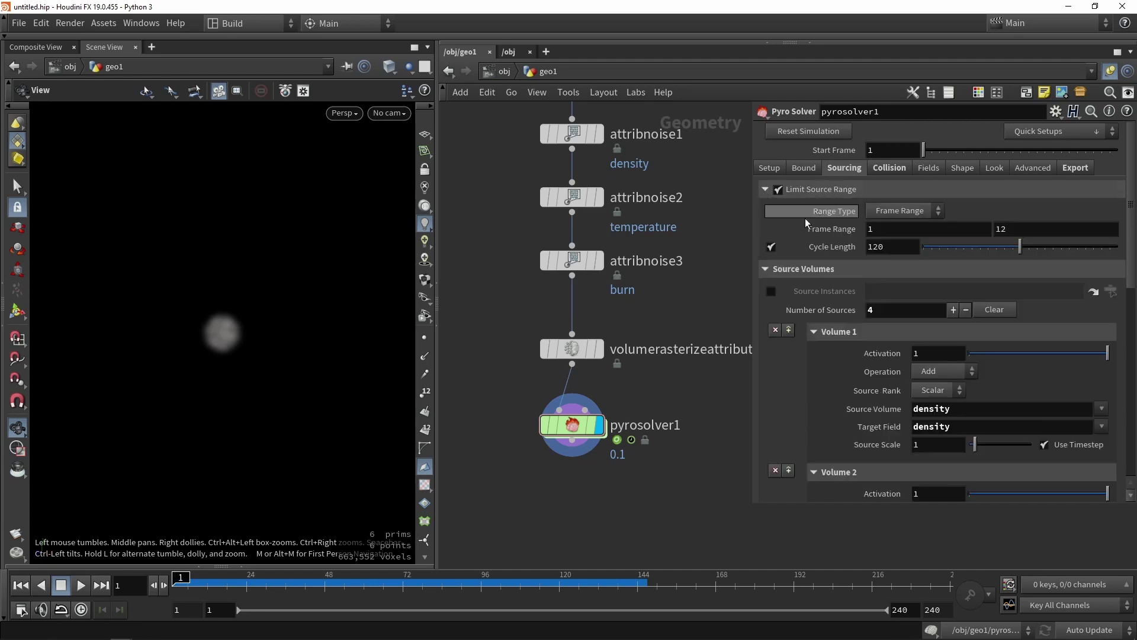
pyautogui.click(875, 228)
pyautogui.press('Tab')
pyautogui.click(81, 585)
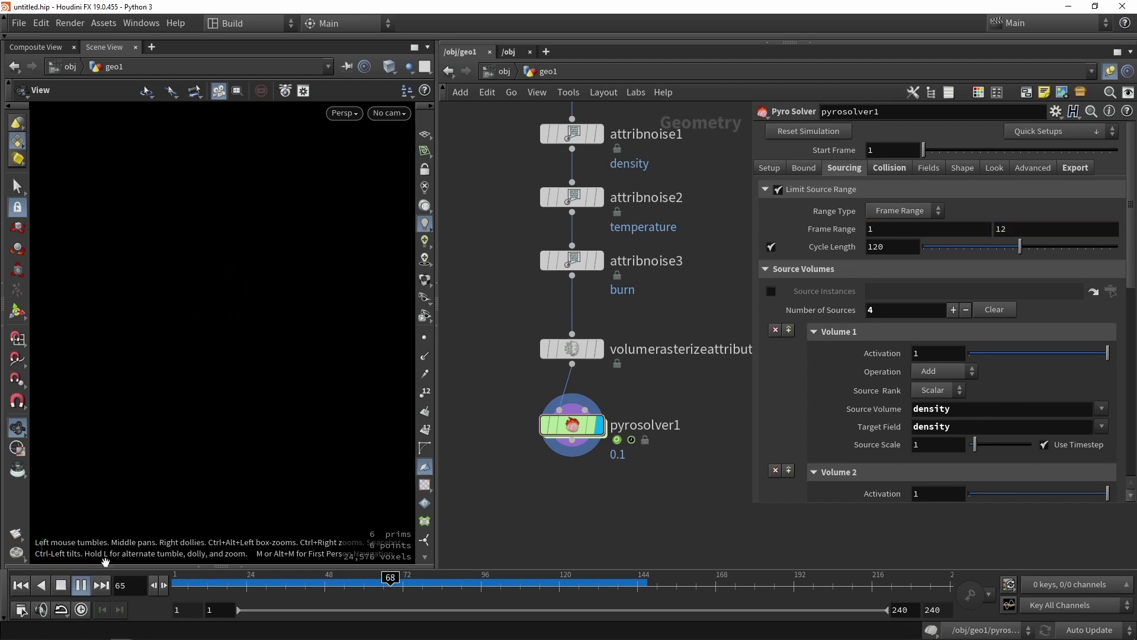
pyautogui.click(177, 582)
pyautogui.moveTo(178, 582); pyautogui.dragTo(322, 578)
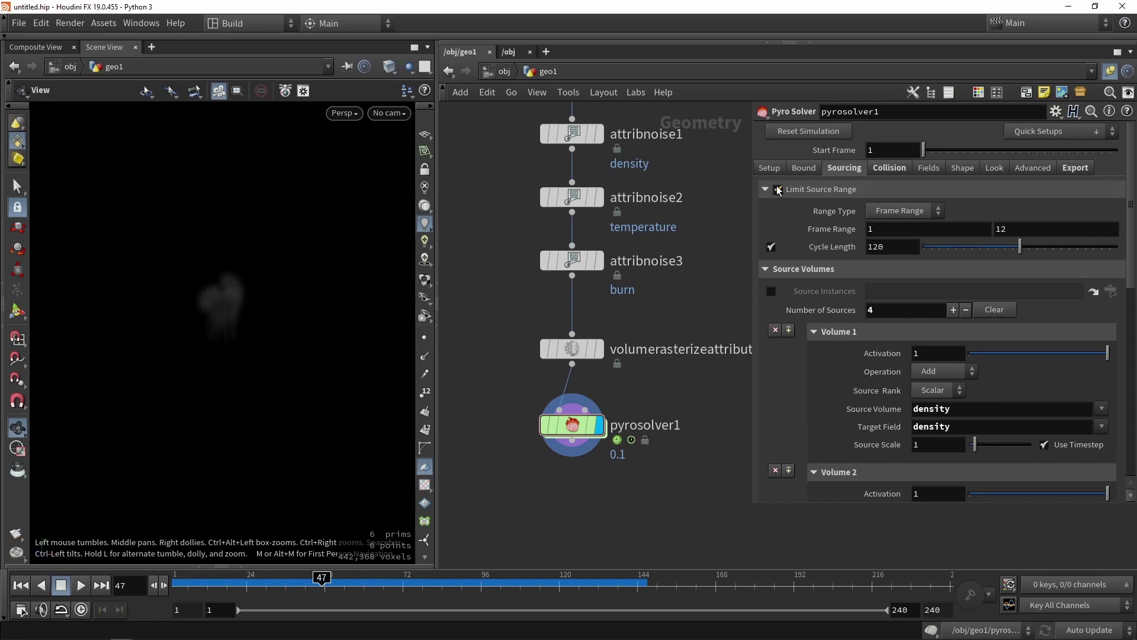
# Turn off Limit Source Range and replay the simulation from frame 1 to check that the smoke emits continuously.
pyautogui.click(777, 189)
pyautogui.click(176, 585)
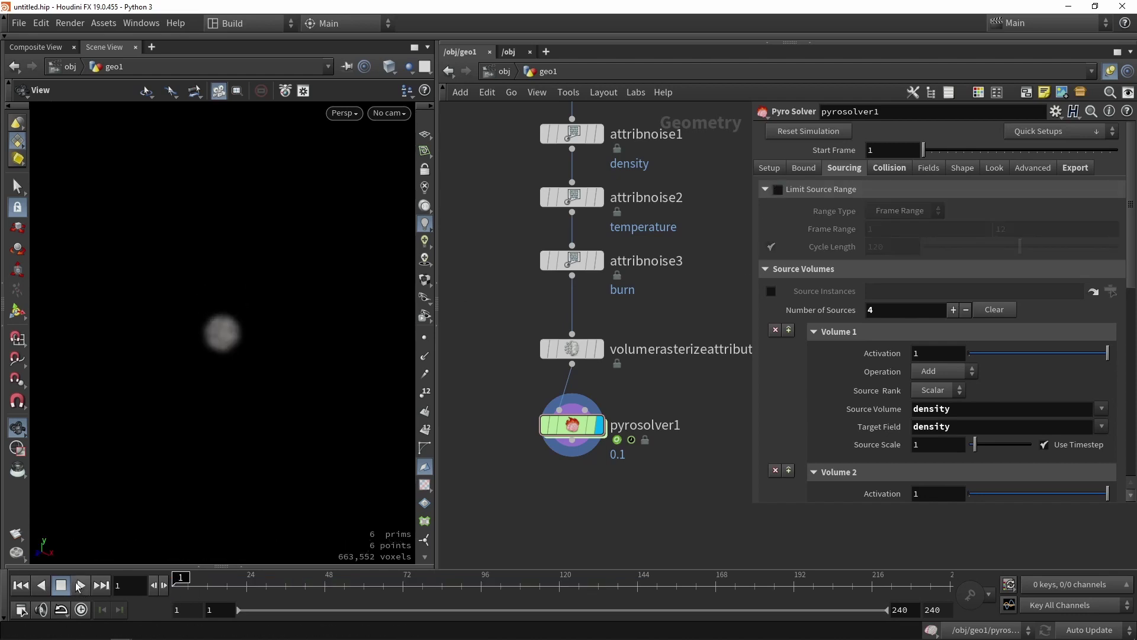
pyautogui.click(79, 585)
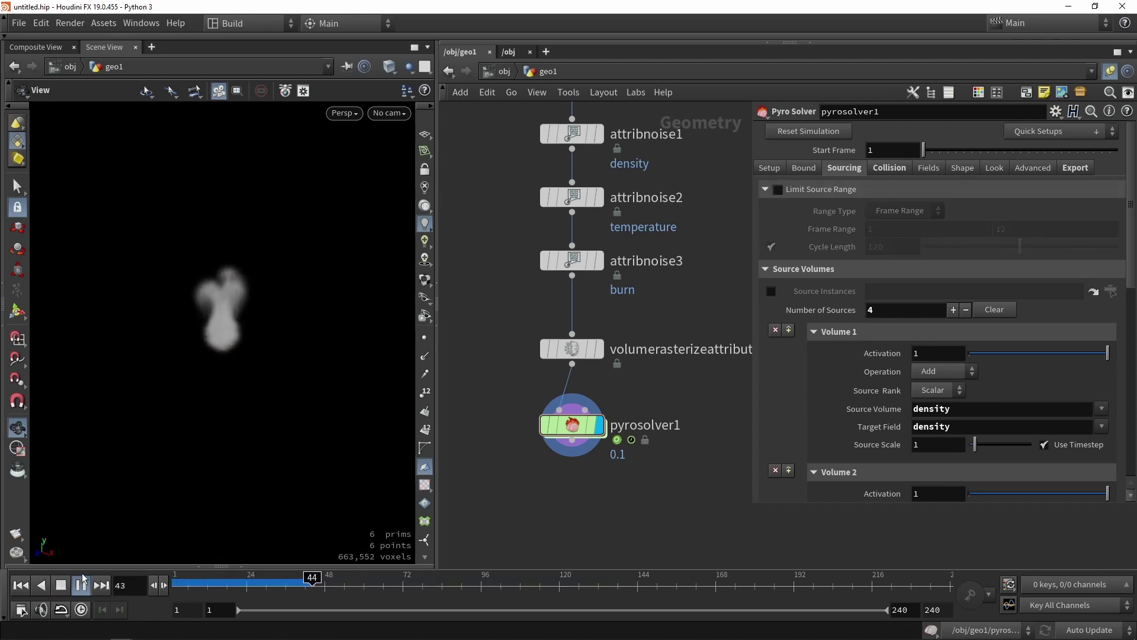
pyautogui.moveTo(212, 328); pyautogui.dragTo(193, 285)
pyautogui.moveTo(193, 285); pyautogui.dragTo(240, 369, button='middle')
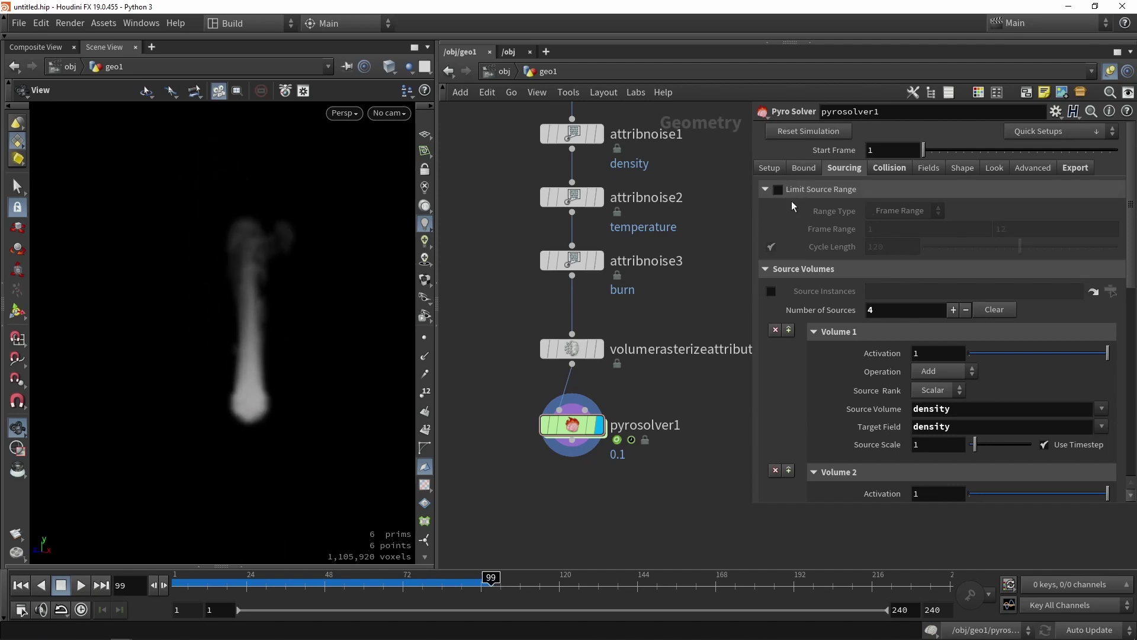
# Examine the solver's four source volumes and compare their names with the attributes of the three attribute noise nodes.
pyautogui.scroll(-5, 856, 196)
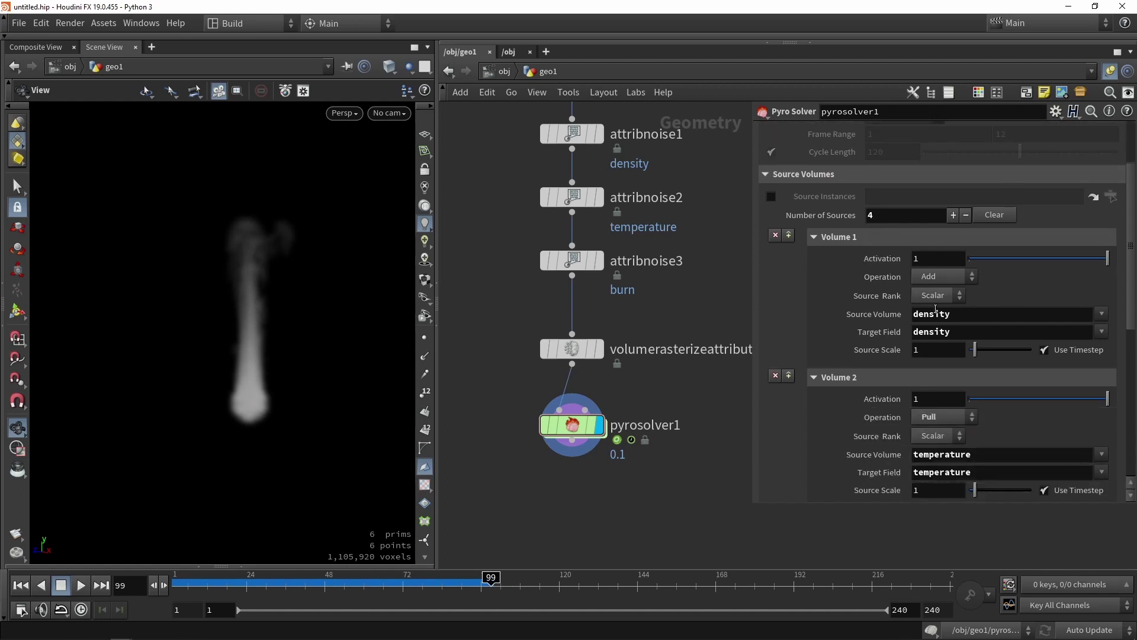
pyautogui.scroll(-7, 941, 331)
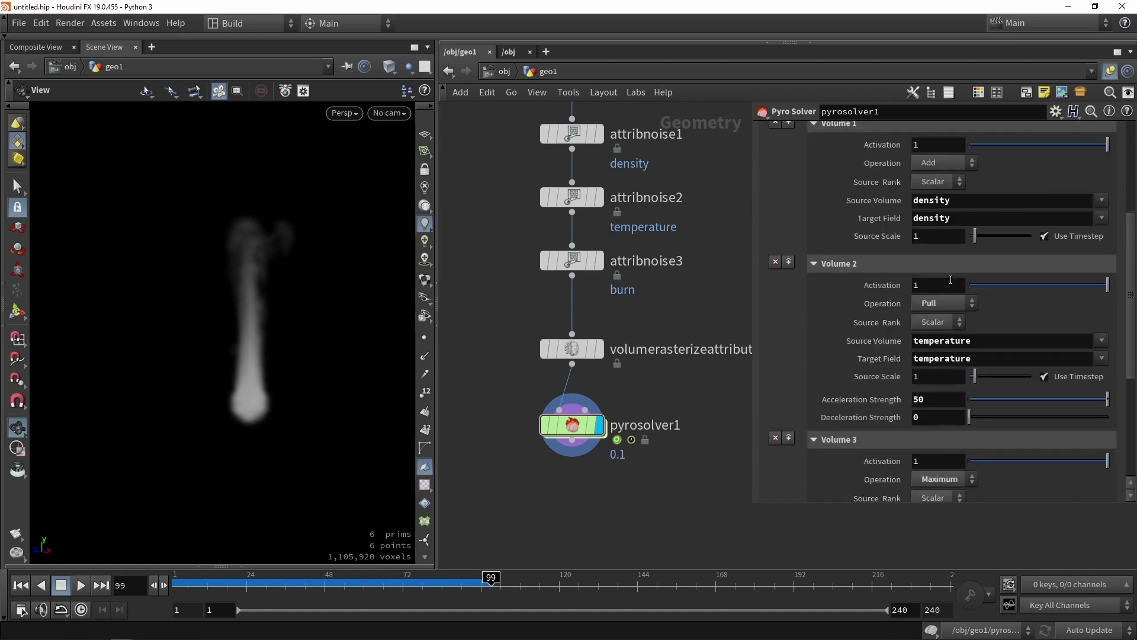
pyautogui.scroll(-4, 928, 405)
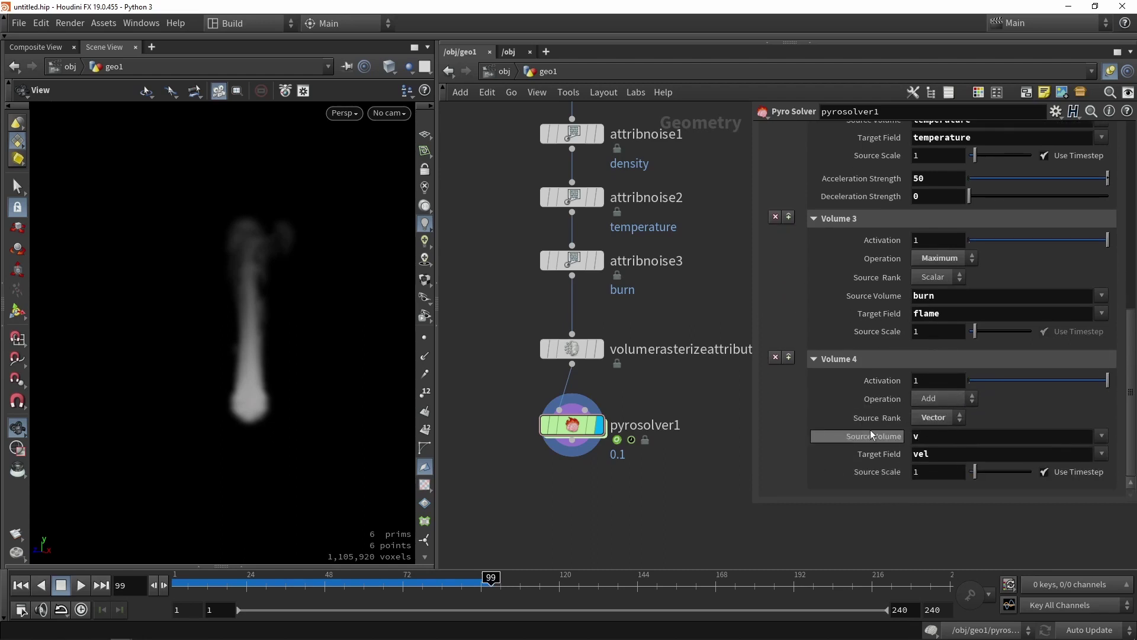
pyautogui.scroll(2, 924, 355)
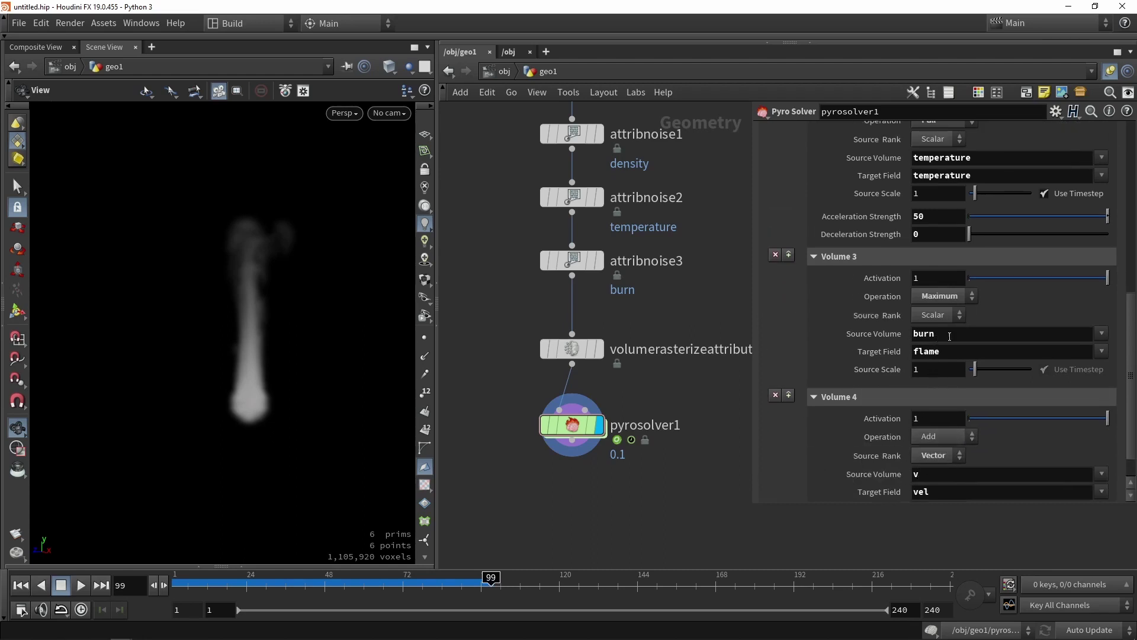
pyautogui.doubleClick(942, 334)
pyautogui.scroll(5, 878, 322)
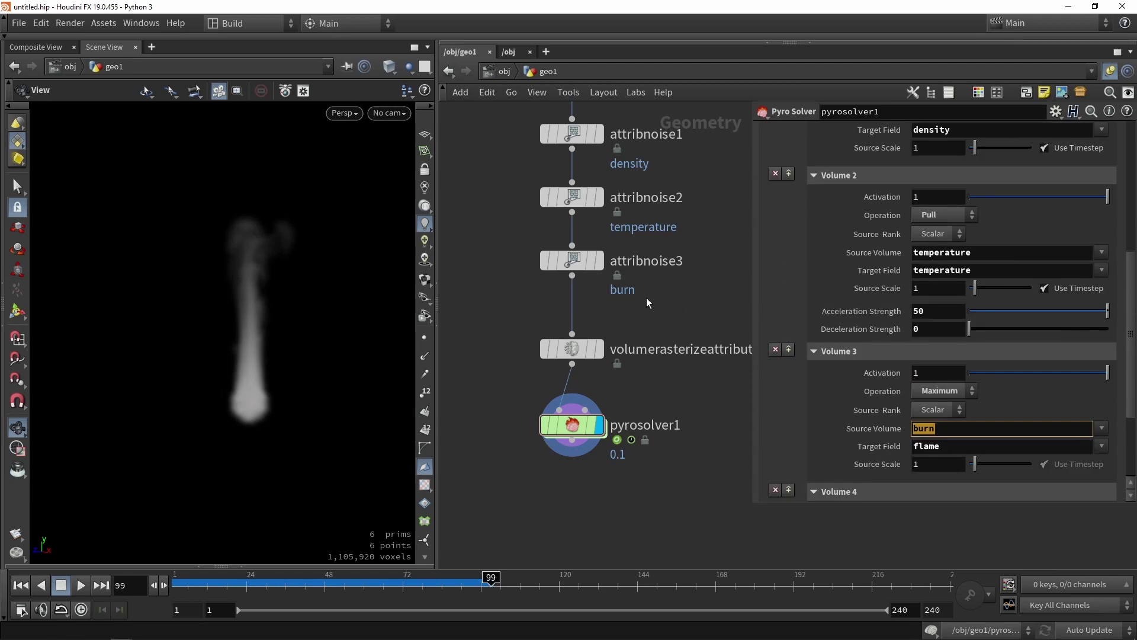
pyautogui.moveTo(646, 298); pyautogui.dragTo(649, 311, button='middle')
pyautogui.moveTo(656, 314); pyautogui.dragTo(520, 137)
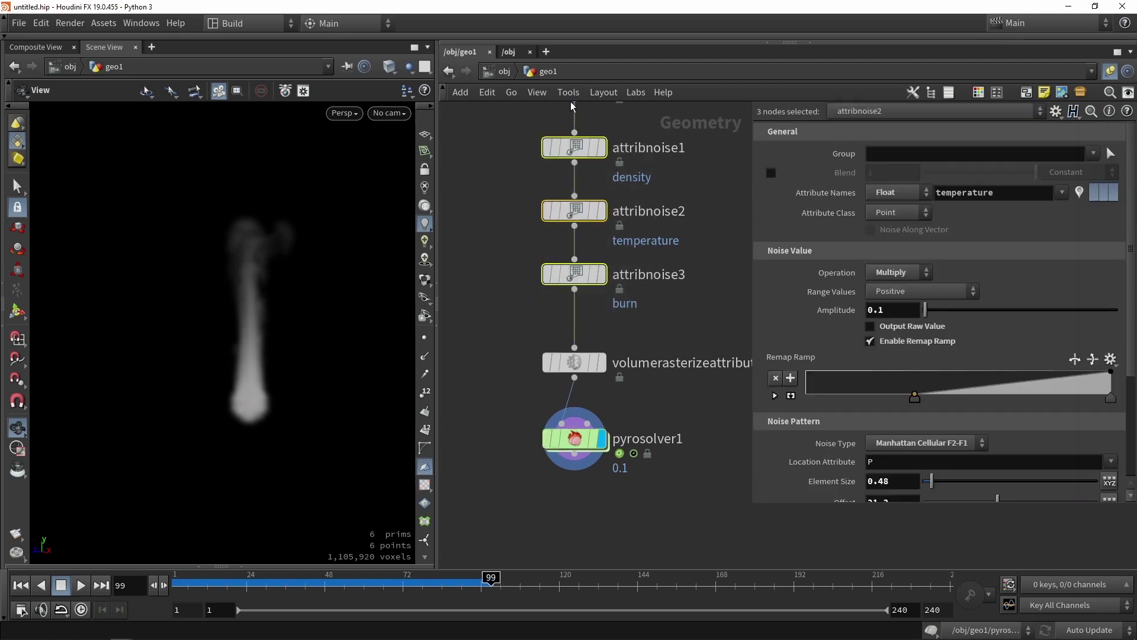
pyautogui.click(574, 439)
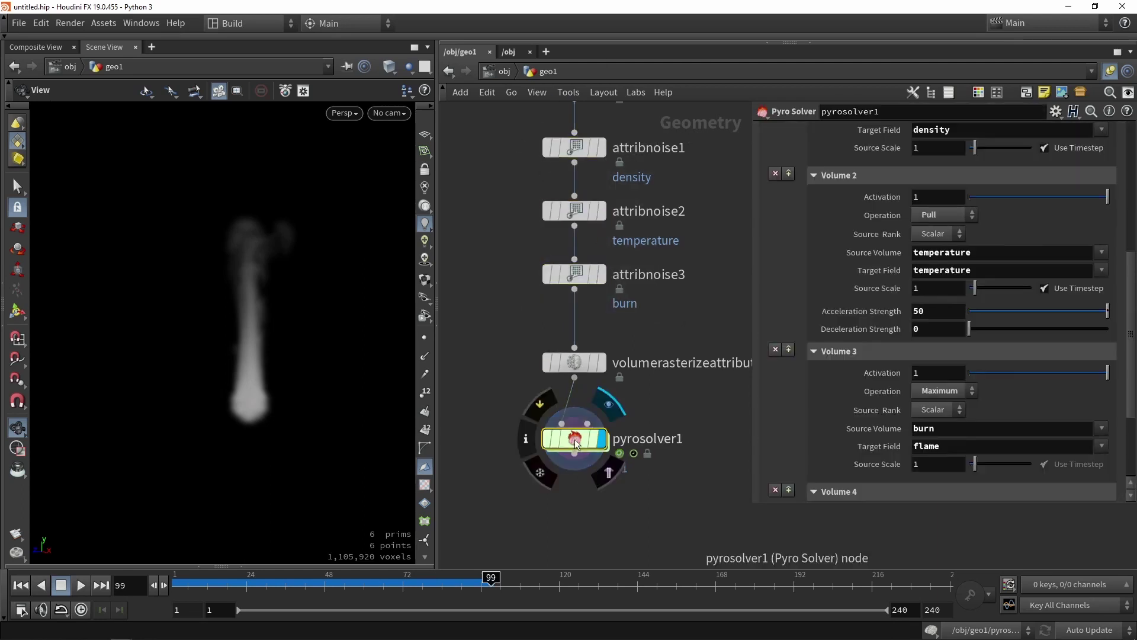
pyautogui.scroll(4, 950, 335)
pyautogui.scroll(4, 900, 355)
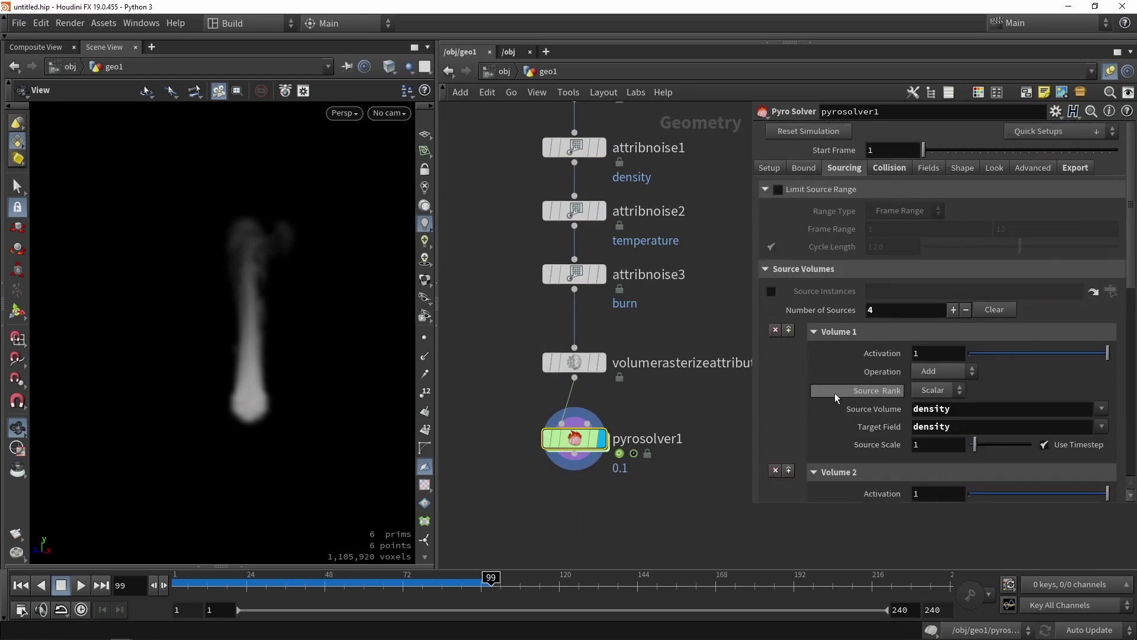
# Check the Pyro Solver's collision settings and collision input, and its density, temperature and flame field settings.
pyautogui.click(878, 170)
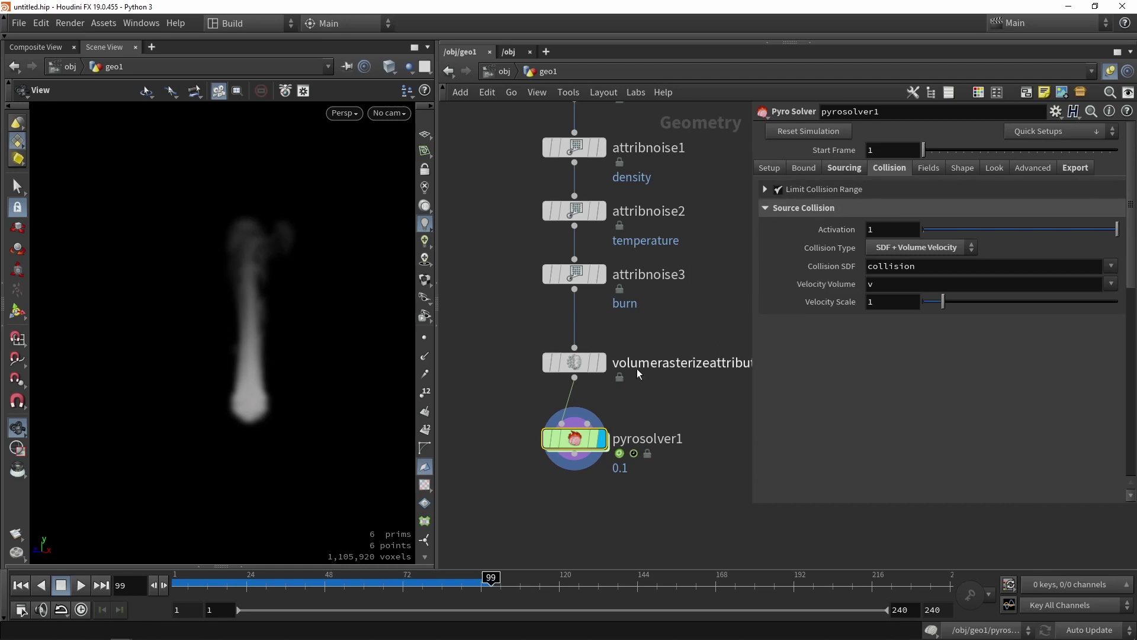
pyautogui.click(586, 422)
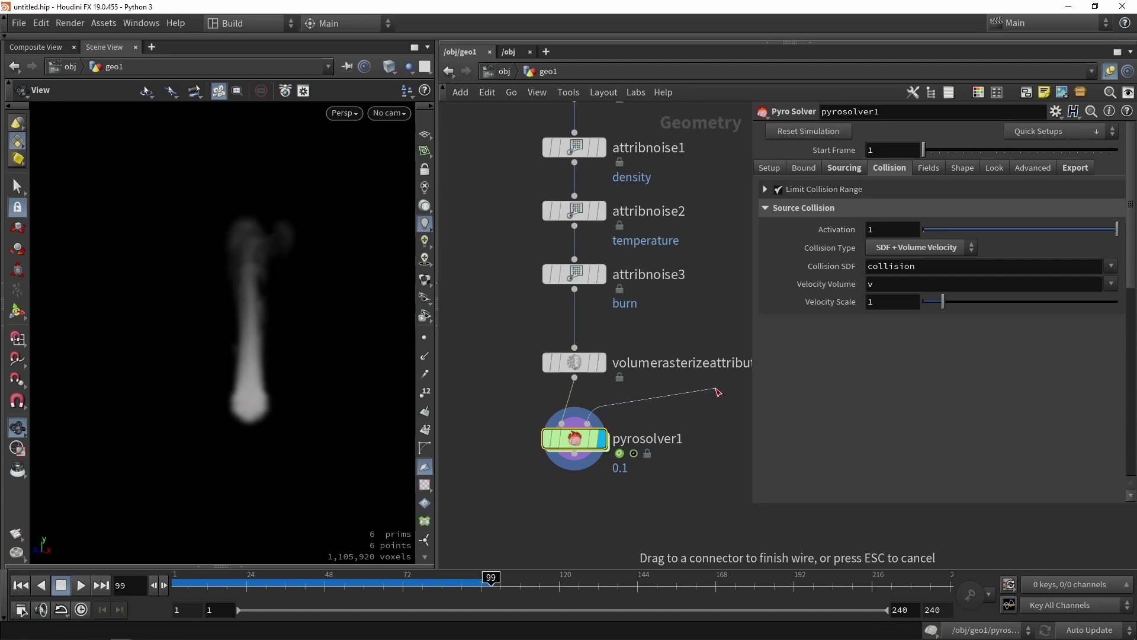
pyautogui.press('Escape')
pyautogui.click(928, 169)
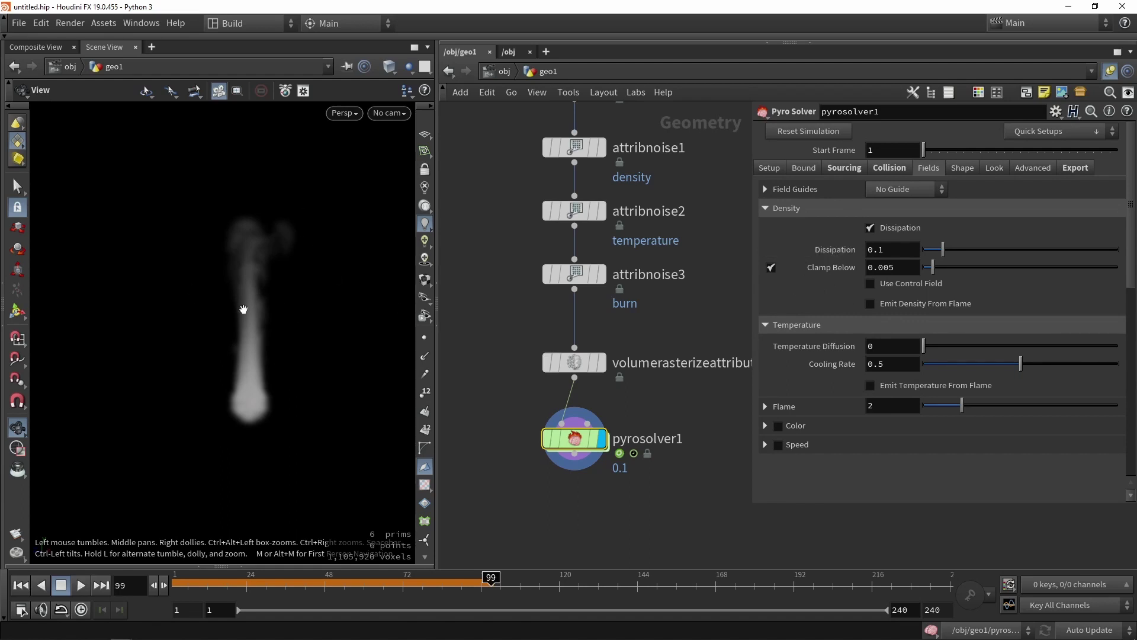
# Enable Disturbance at 5.72 and Turbulence at 0.453 on the Pyro Solver and play the simulation from frame 1.
pyautogui.click(964, 168)
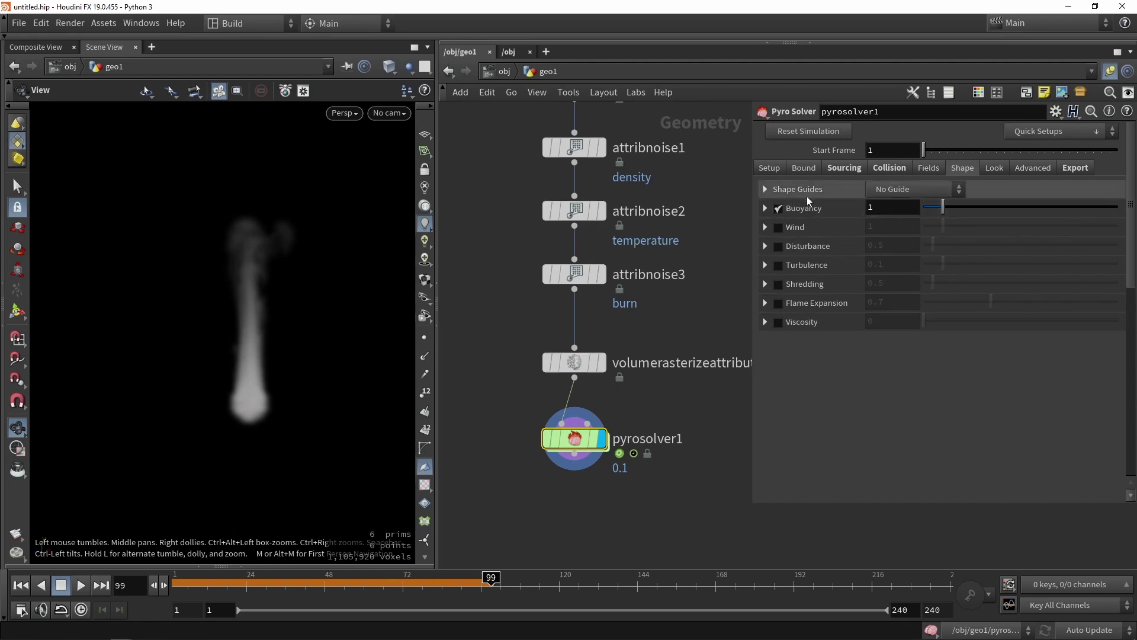
pyautogui.click(778, 245)
pyautogui.click(779, 265)
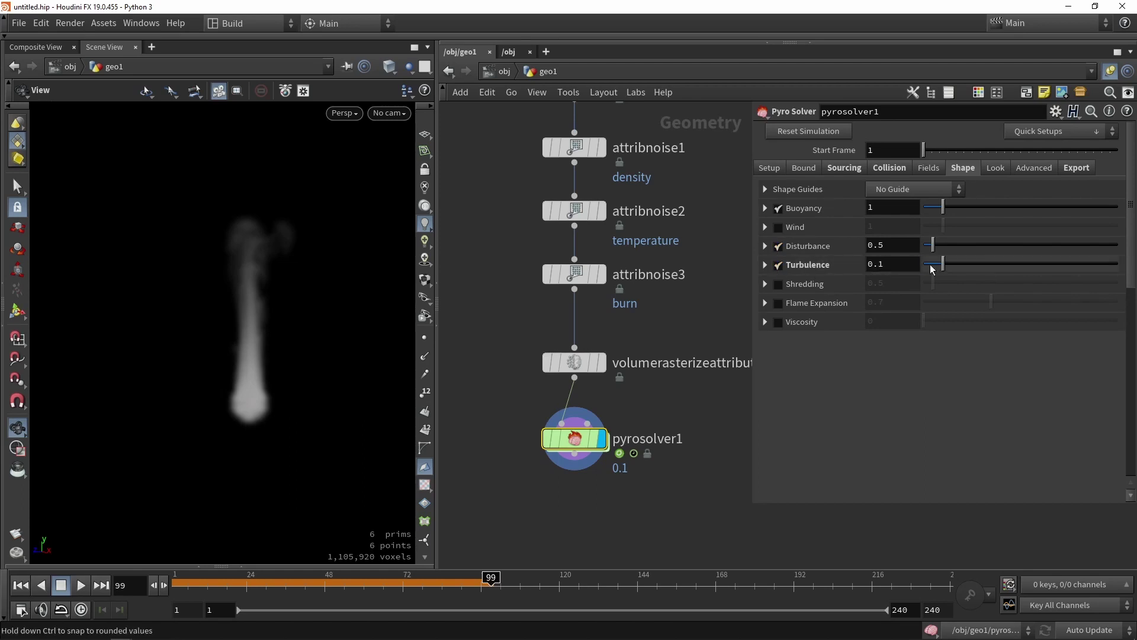
pyautogui.moveTo(998, 264); pyautogui.dragTo(1028, 256)
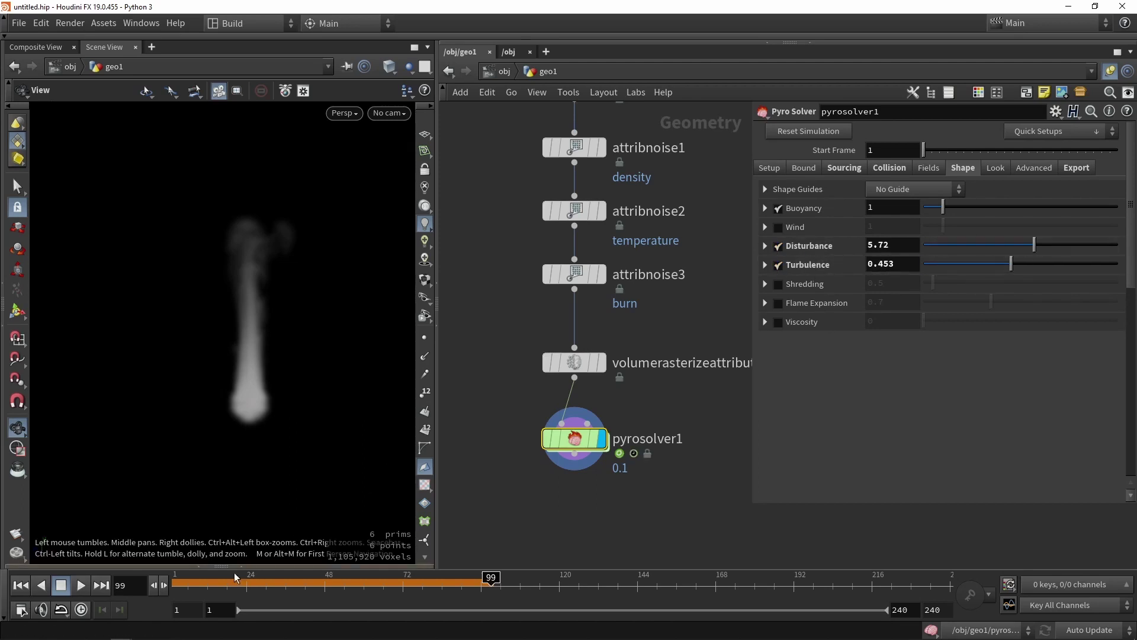
pyautogui.click(175, 583)
pyautogui.click(82, 585)
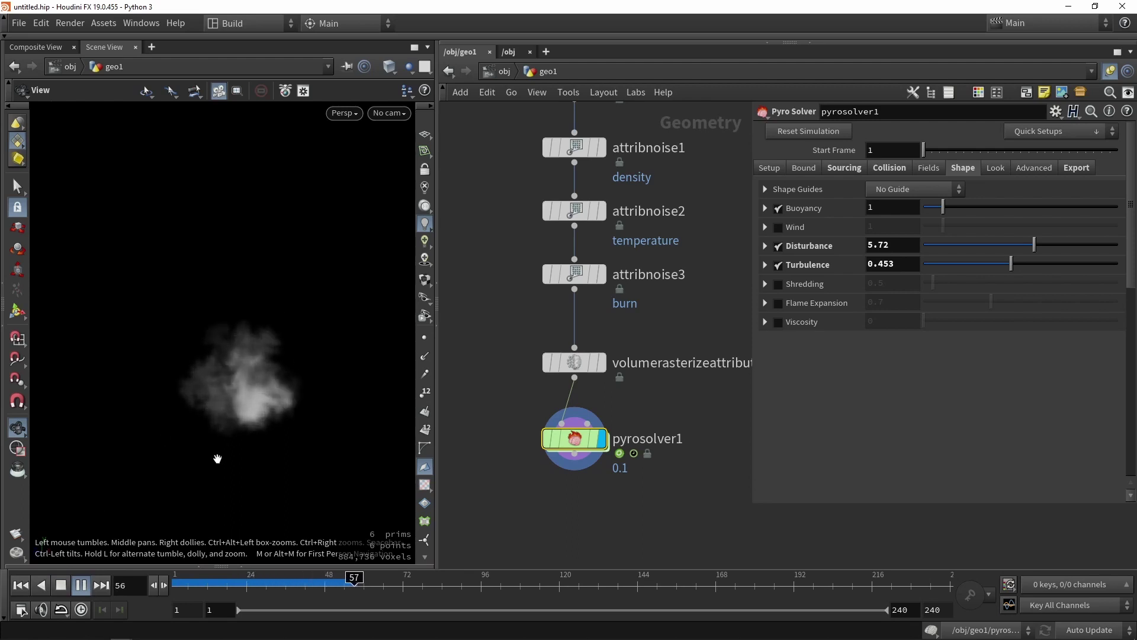
pyautogui.click(61, 586)
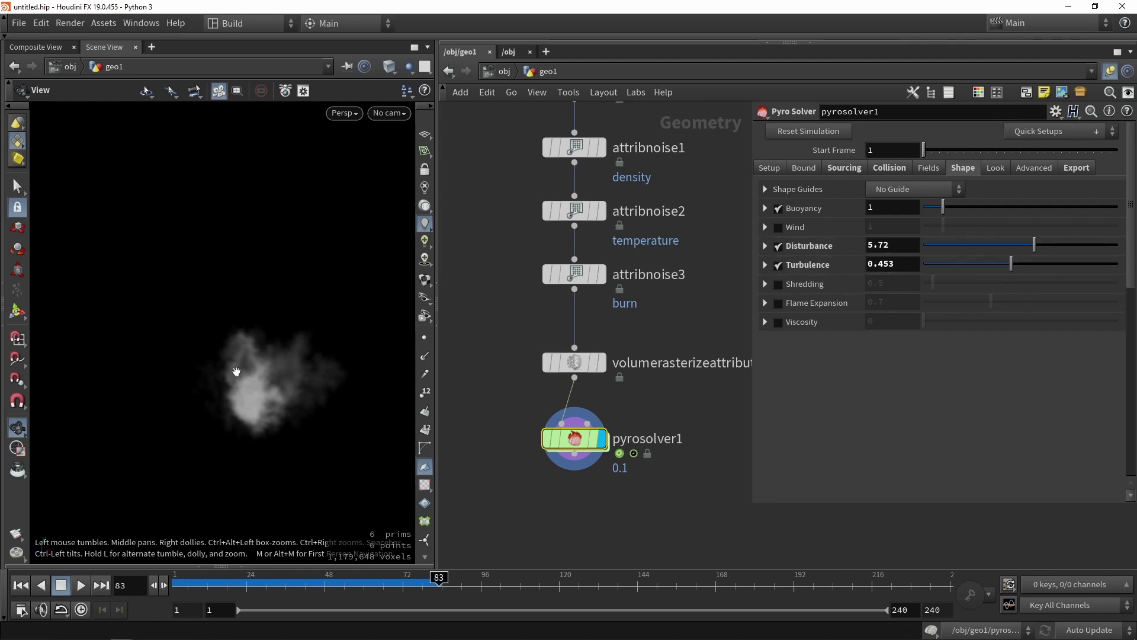
# Lower Disturbance to 1.04 and Turbulence to 0.183 and replay the simulation from the first frame.
pyautogui.moveTo(948, 246)
pyautogui.mouseDown()
pyautogui.moveTo(921, 251)
pyautogui.moveTo(944, 246)
pyautogui.mouseUp()
pyautogui.moveTo(963, 261); pyautogui.dragTo(959, 261)
pyautogui.click(21, 585)
pyautogui.click(81, 585)
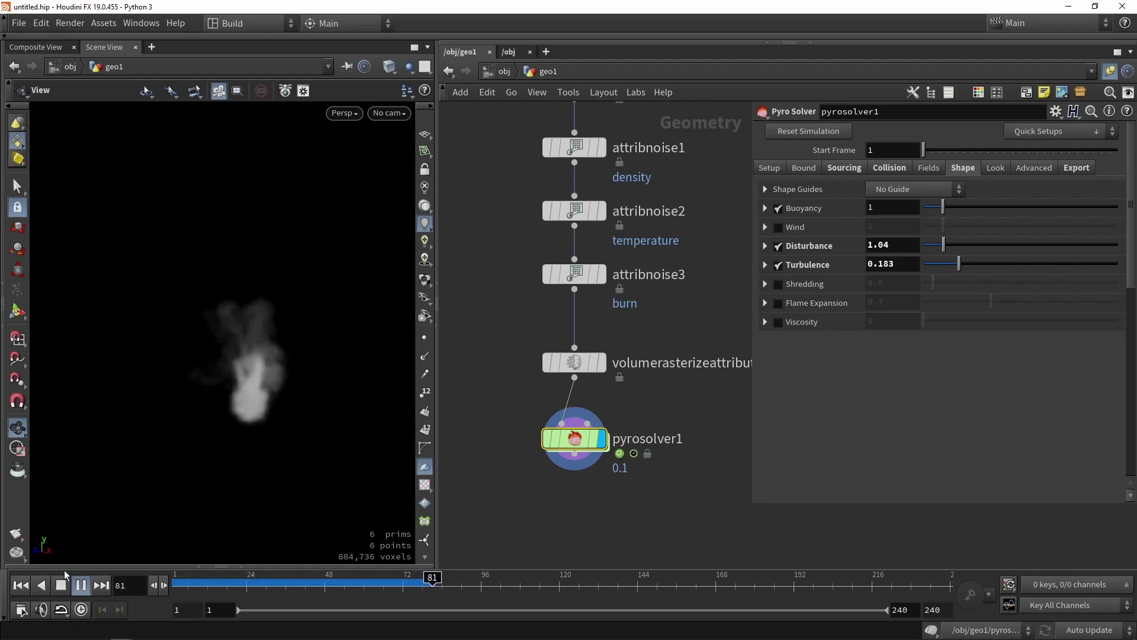
pyautogui.click(62, 585)
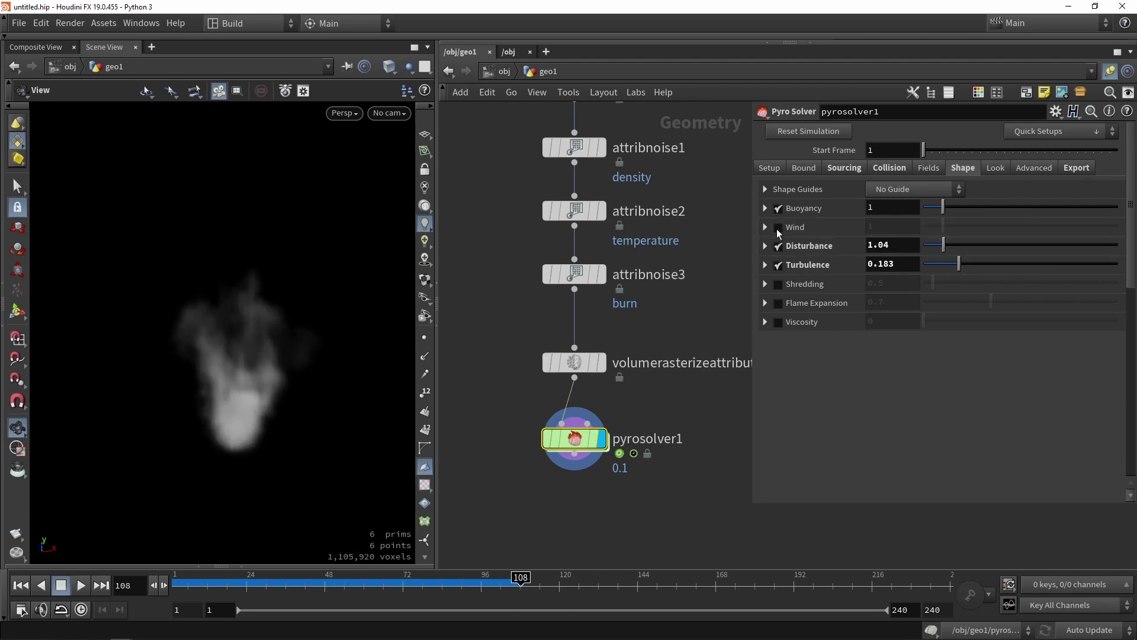
# Enable Wind on the solver with a speed of 10 and play the simulation from frame 1.
pyautogui.click(778, 228)
pyautogui.click(765, 228)
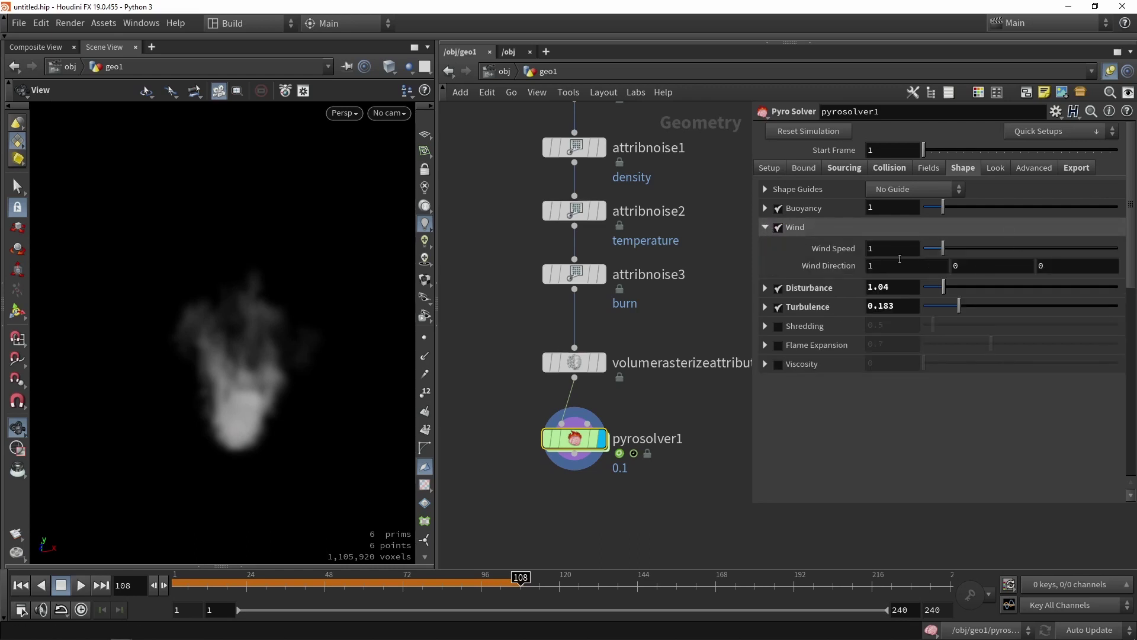
pyautogui.click(765, 226)
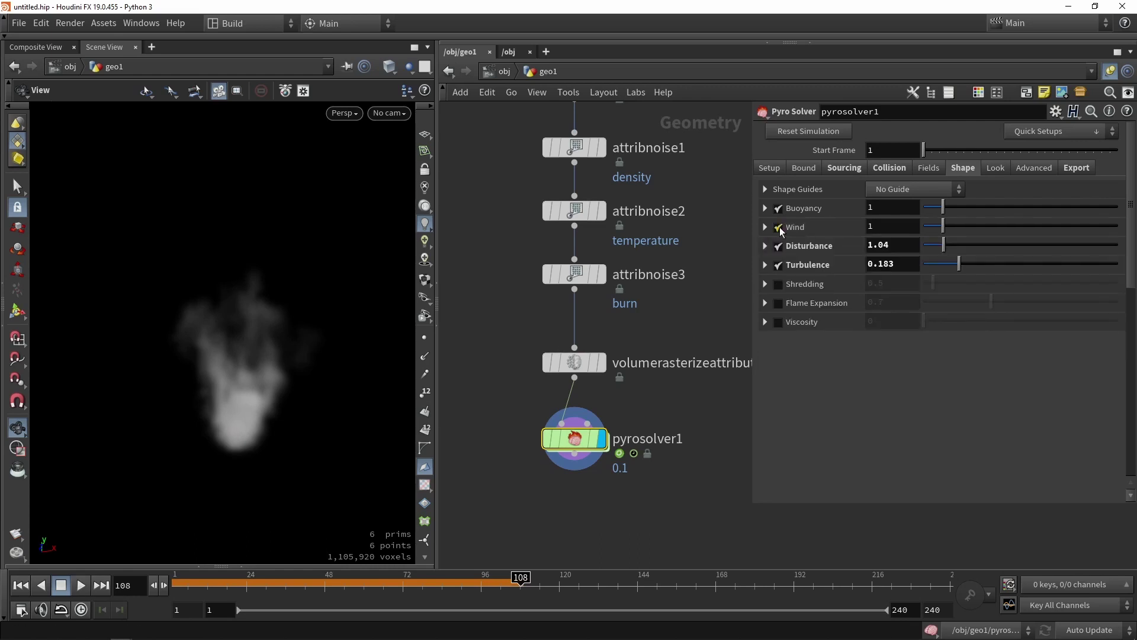
pyautogui.moveTo(947, 227); pyautogui.dragTo(1129, 226)
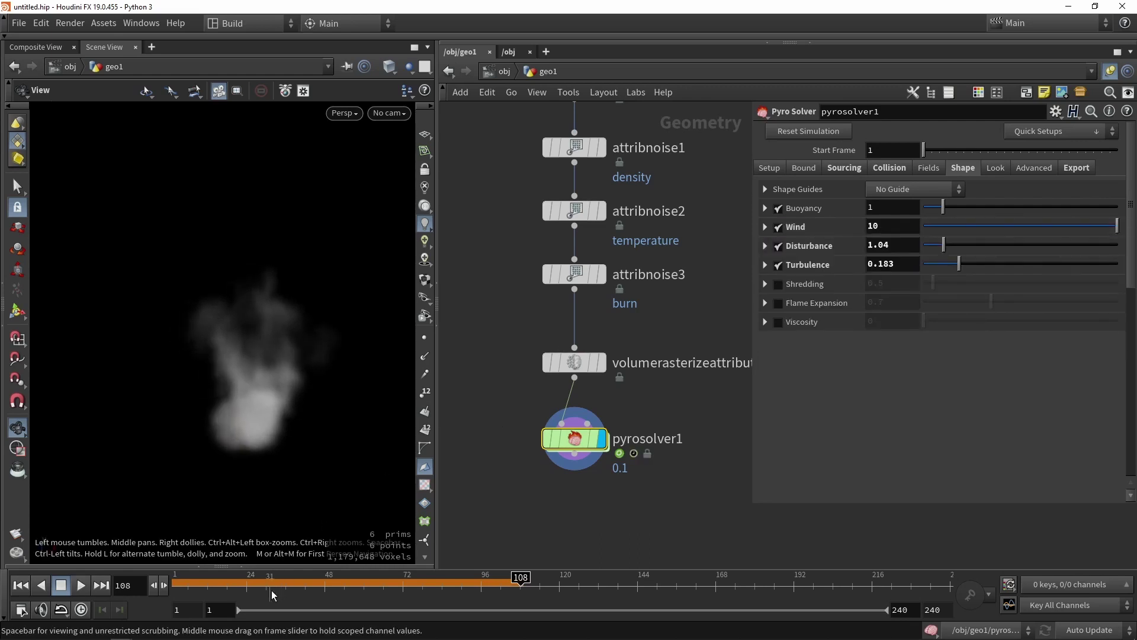
pyautogui.click(175, 586)
pyautogui.click(79, 586)
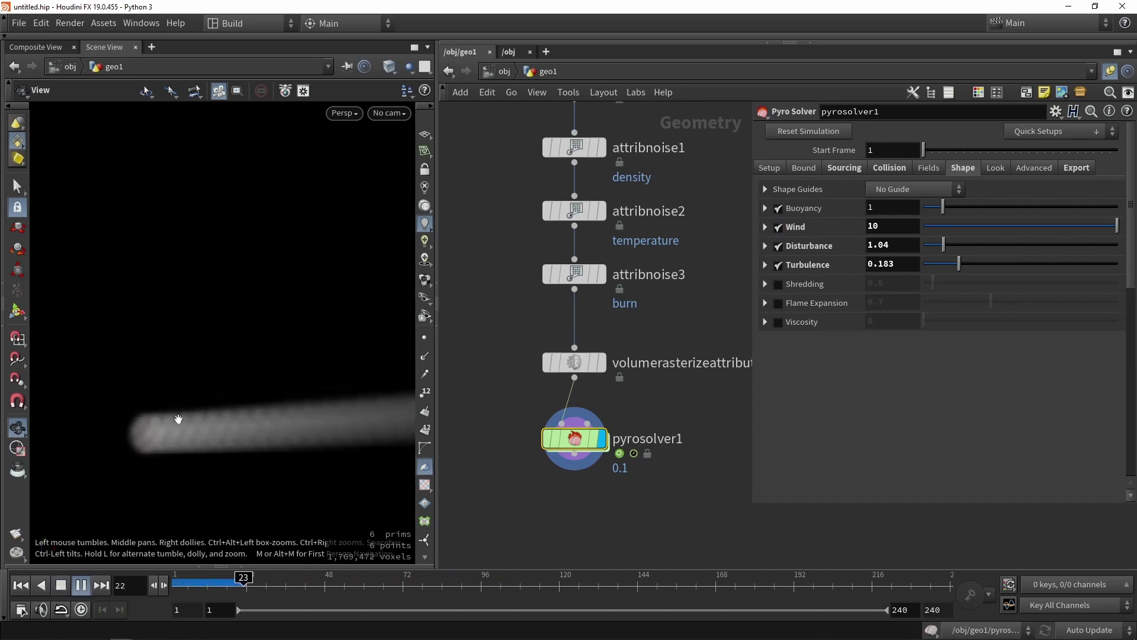
pyautogui.click(66, 590)
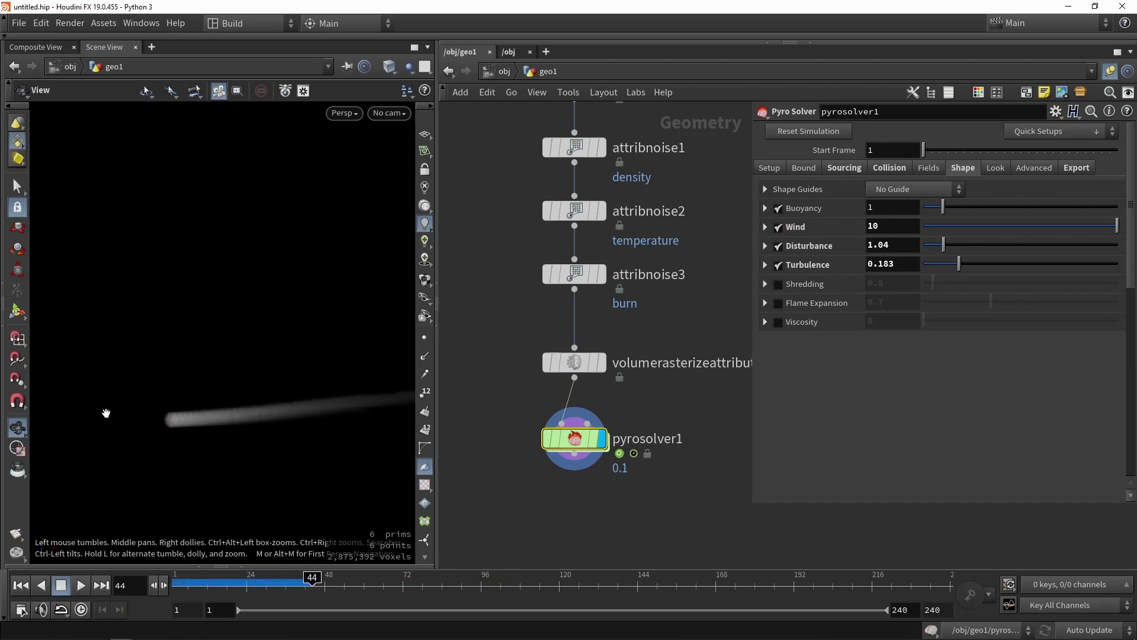
# Reduce the solver's Wind to 1.68 and replay the simulation from frame 1.
pyautogui.moveTo(1117, 226); pyautogui.dragTo(967, 226)
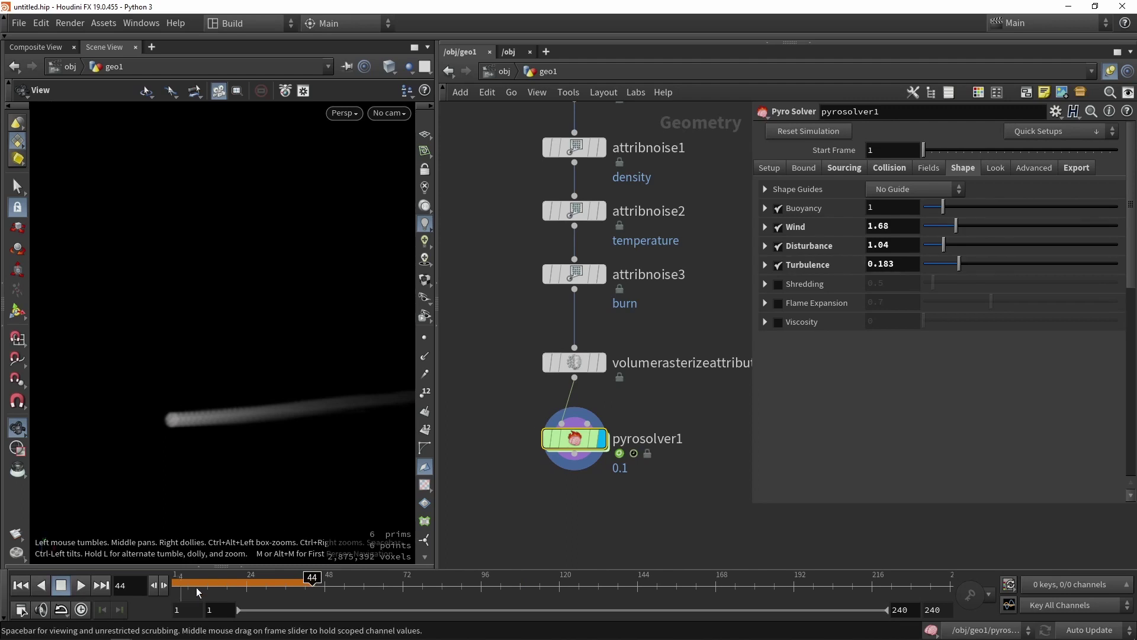
pyautogui.click(175, 585)
pyautogui.click(82, 586)
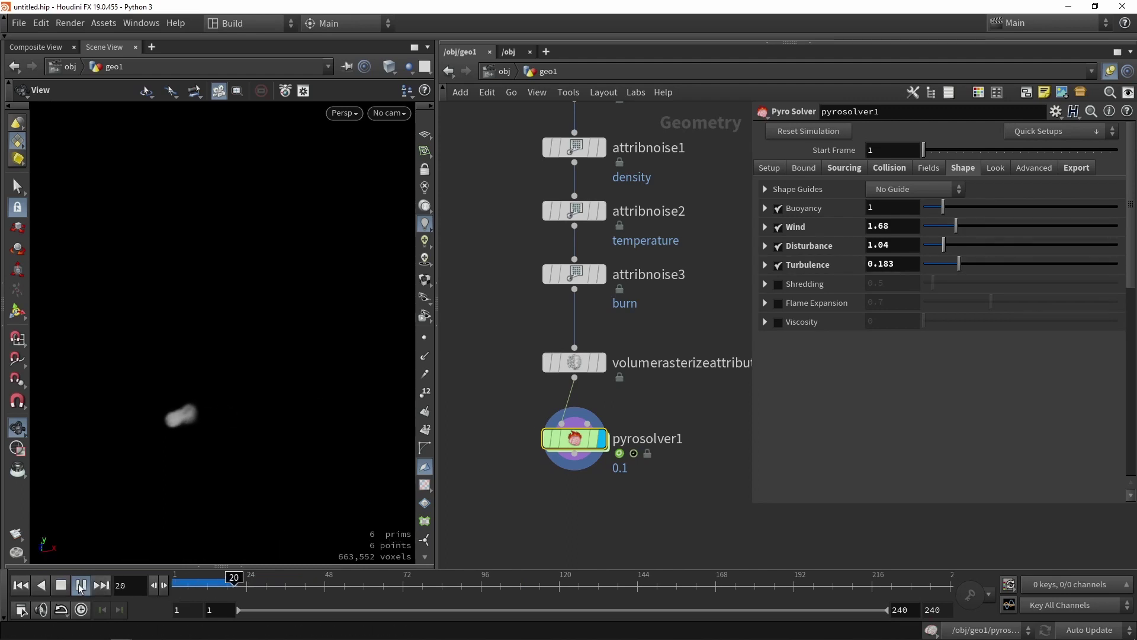
# Turn off the solver's Wind and replay the simulation from frame 1.
pyautogui.click(61, 585)
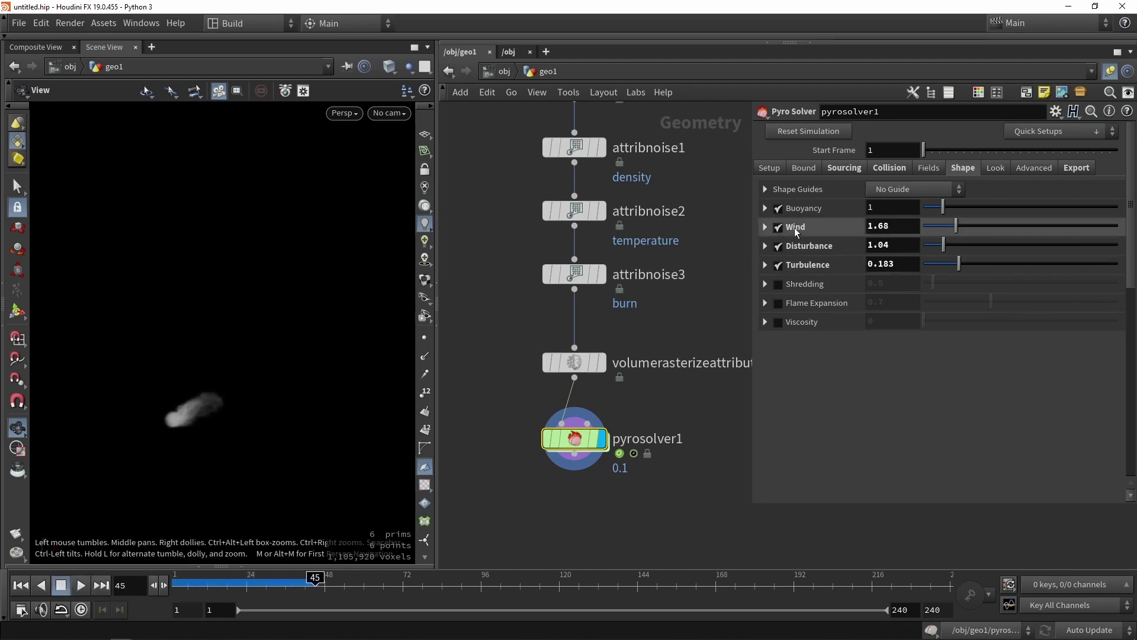
pyautogui.click(778, 227)
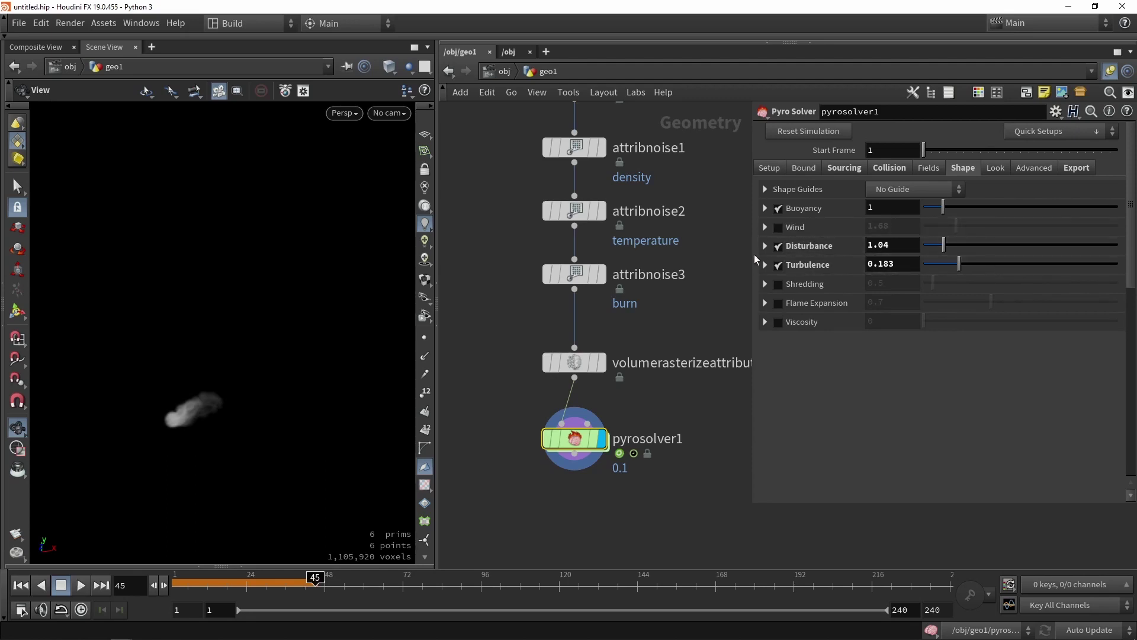
pyautogui.moveTo(205, 406); pyautogui.dragTo(180, 424, button='right')
pyautogui.moveTo(228, 582); pyautogui.dragTo(155, 582)
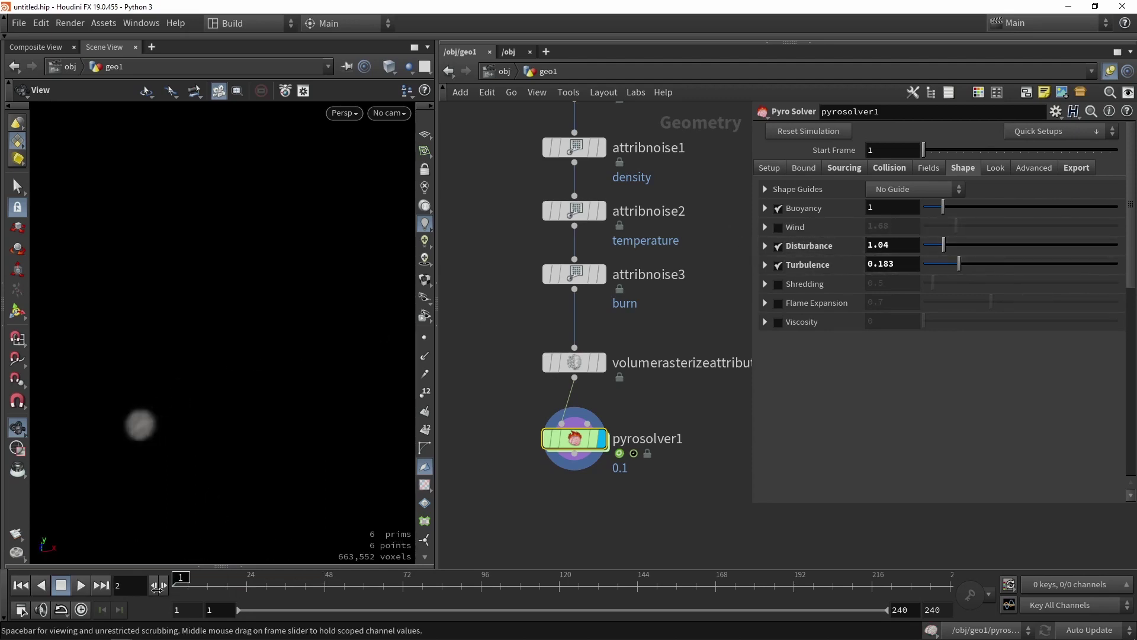
pyautogui.click(80, 585)
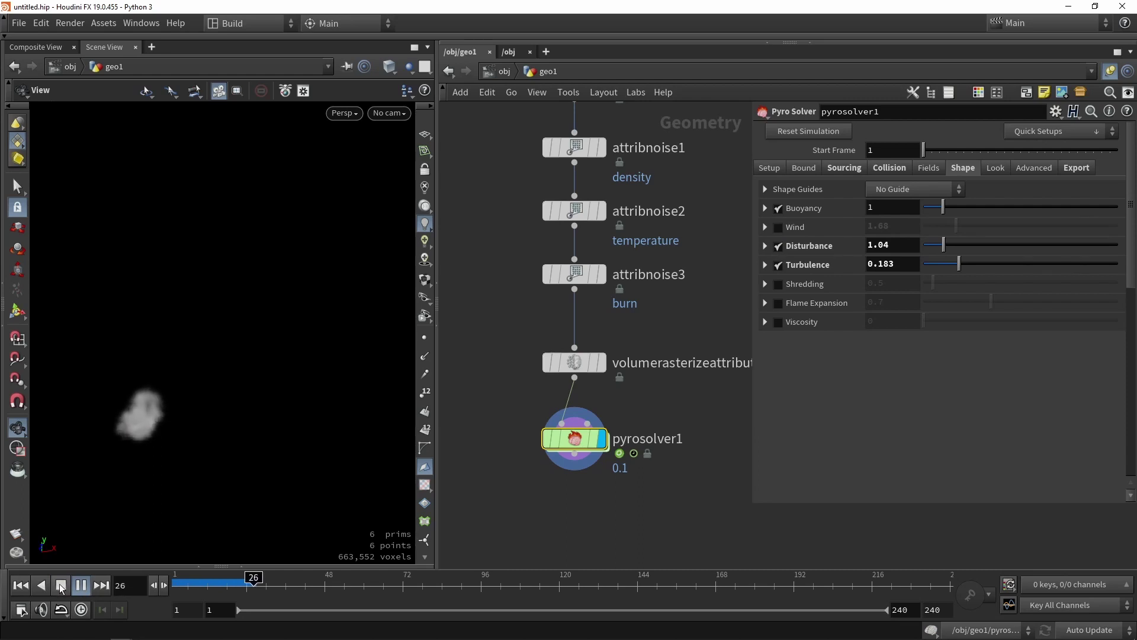
pyautogui.click(61, 586)
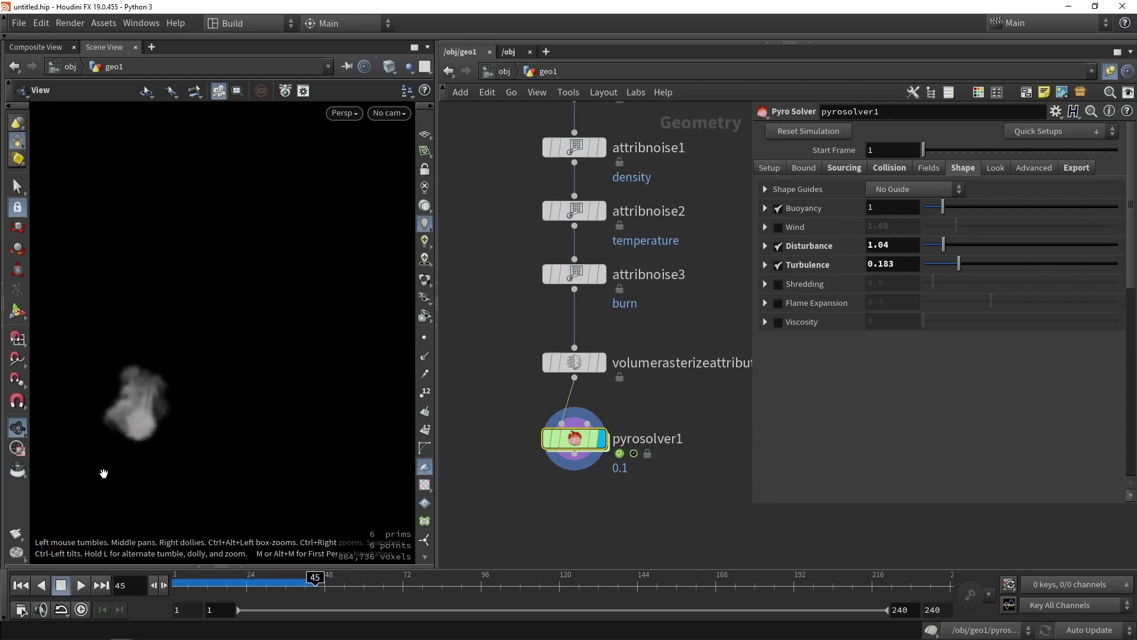
# In the solver's smoke look settings, set Density Scale to 5.96, Shadow Density to 1.645 and Ambient Shadow Scale to 0.685.
pyautogui.moveTo(195, 415); pyautogui.dragTo(232, 360)
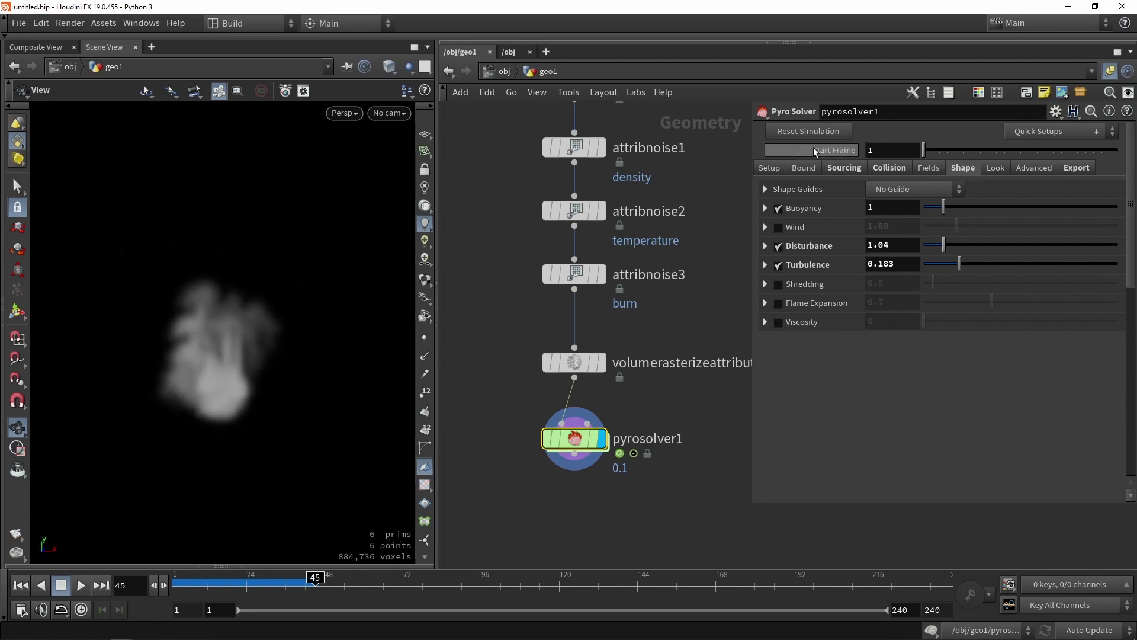
pyautogui.click(995, 169)
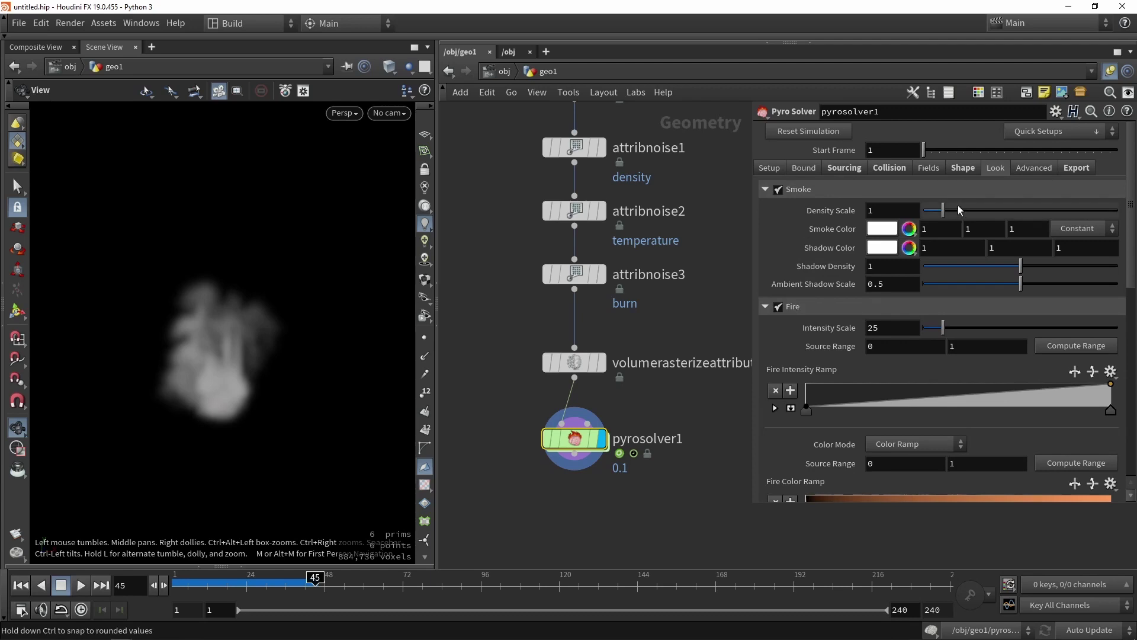
pyautogui.moveTo(950, 209); pyautogui.dragTo(1031, 186)
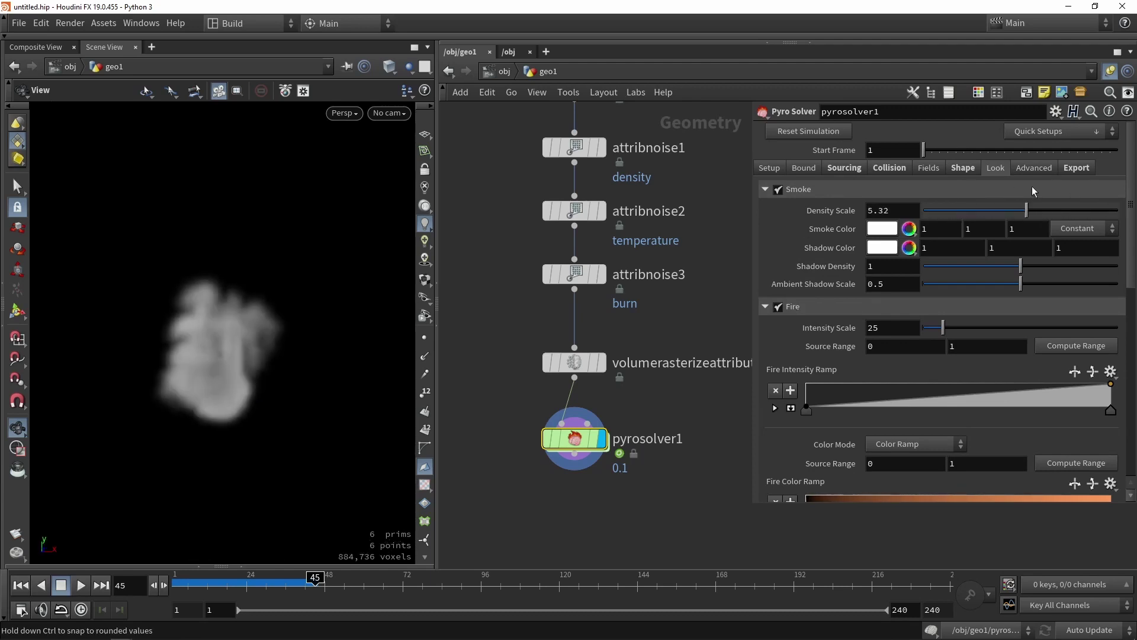
pyautogui.moveTo(1020, 266)
pyautogui.mouseDown()
pyautogui.moveTo(1101, 266)
pyautogui.moveTo(930, 264)
pyautogui.moveTo(1082, 254)
pyautogui.mouseUp()
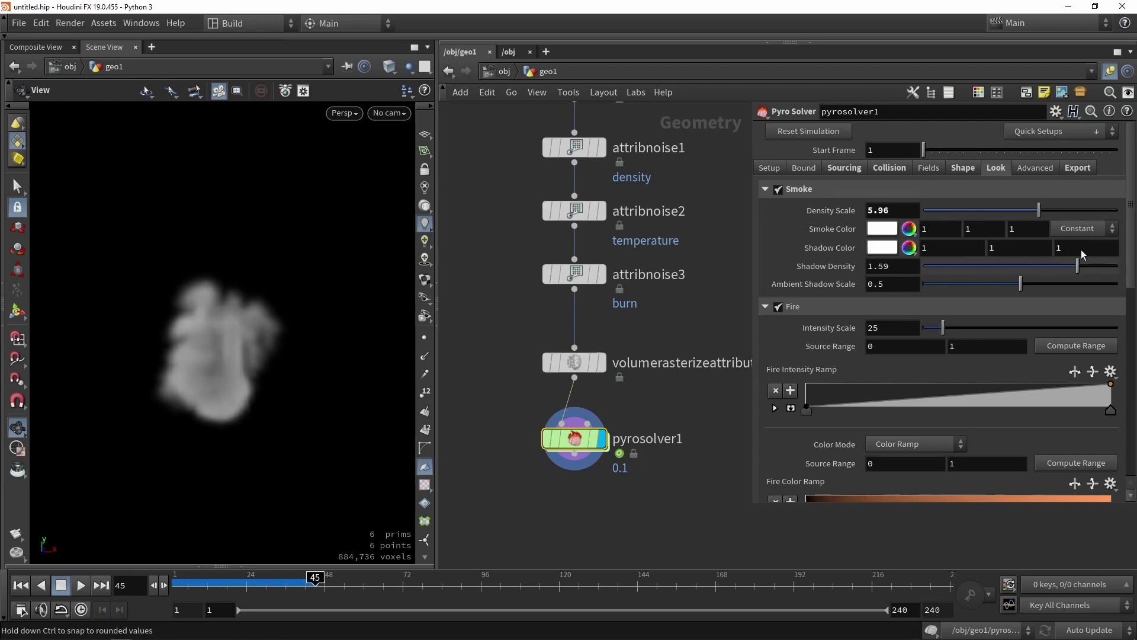
pyautogui.moveTo(1014, 288); pyautogui.dragTo(1057, 284)
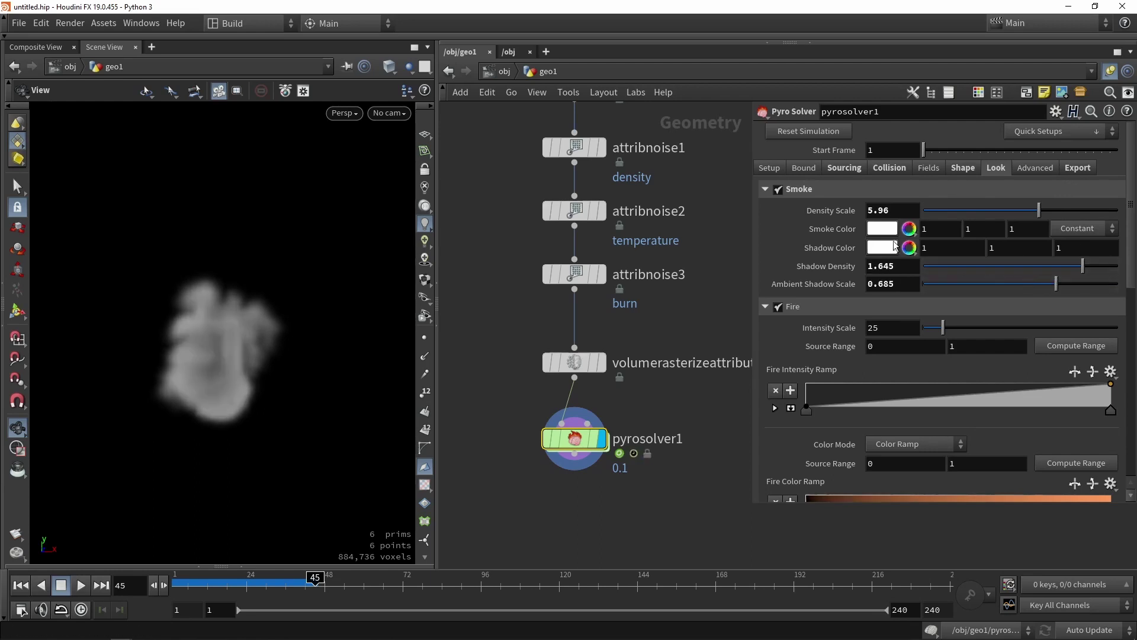
# Try several Smoke Color swatches, including dark grey and dark yellow, and finish on white.
pyautogui.click(877, 228)
pyautogui.click(837, 194)
pyautogui.click(895, 194)
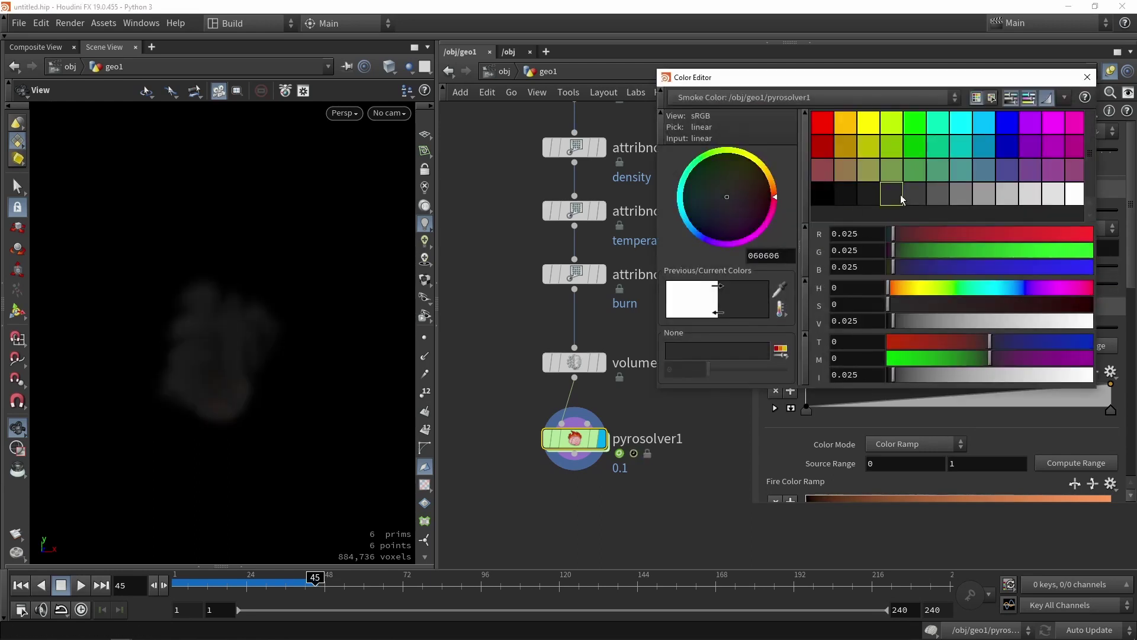
pyautogui.click(960, 193)
pyautogui.click(1075, 193)
pyautogui.click(1048, 147)
pyautogui.click(869, 147)
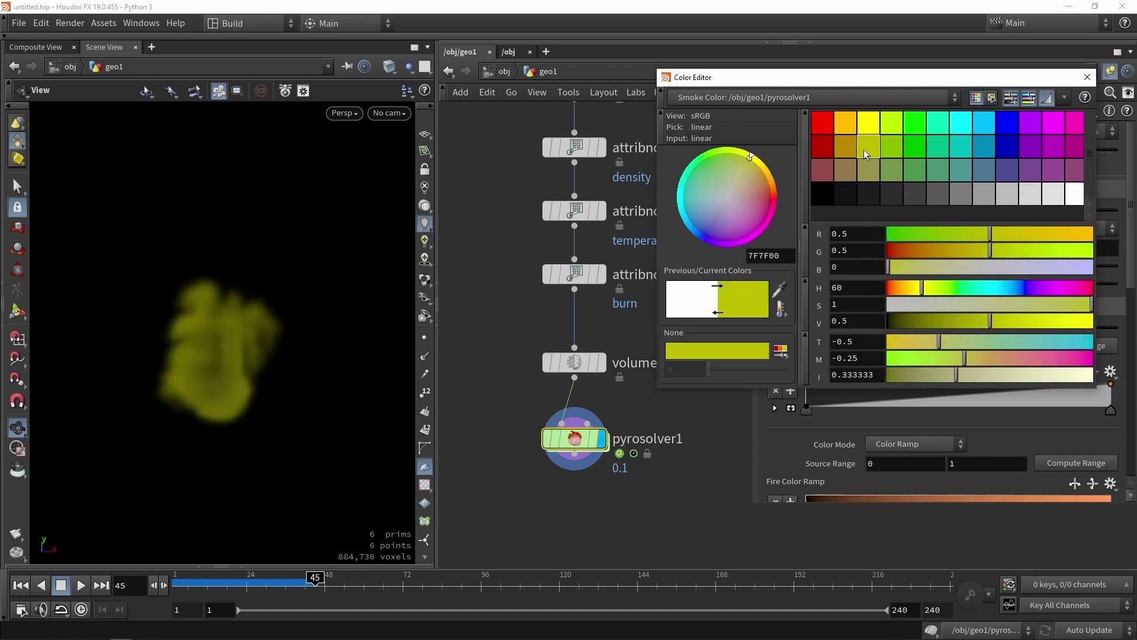
pyautogui.click(1061, 193)
pyautogui.click(1088, 77)
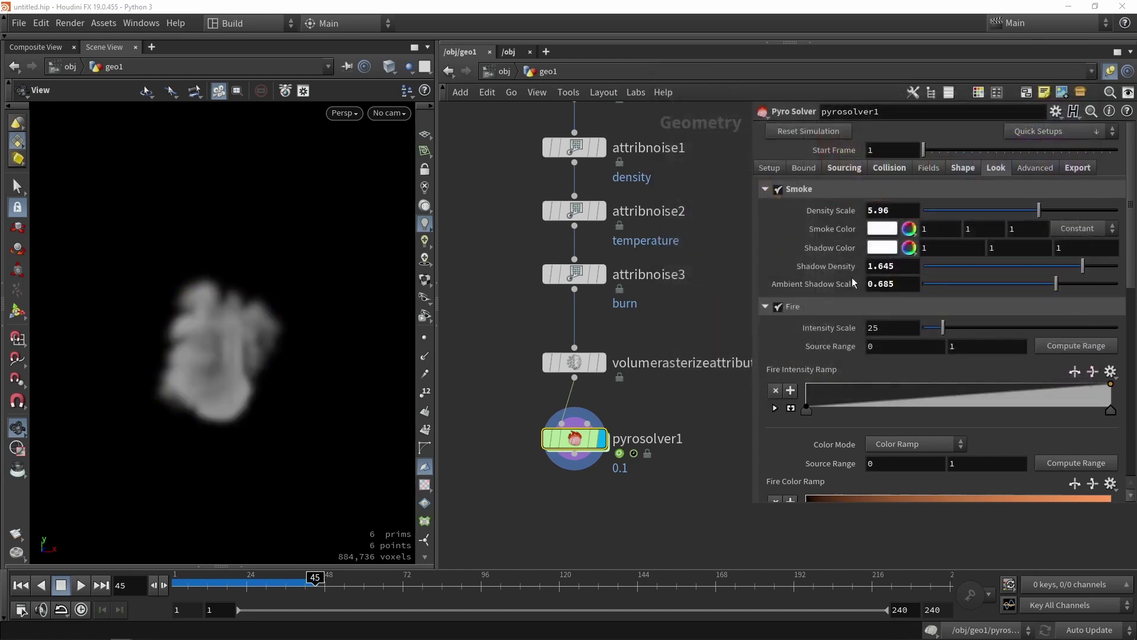
# Set the fire Intensity Scale to 221.7 and compute the source ranges for both fire intensity and fire color.
pyautogui.scroll(-3, 837, 232)
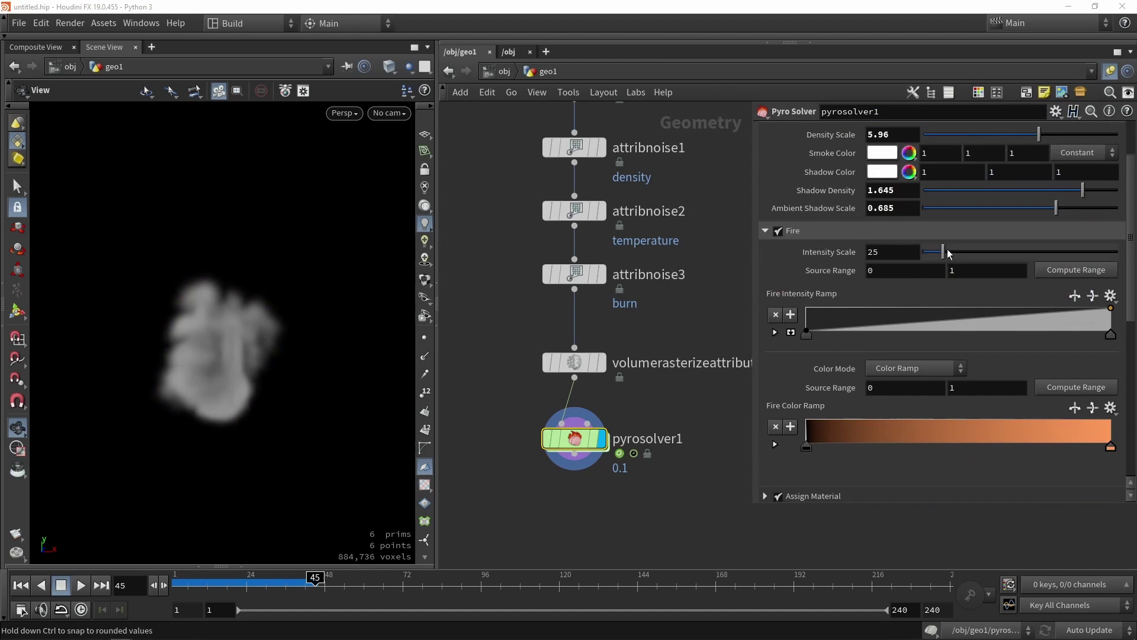
pyautogui.moveTo(943, 251); pyautogui.dragTo(1095, 252)
pyautogui.click(1074, 270)
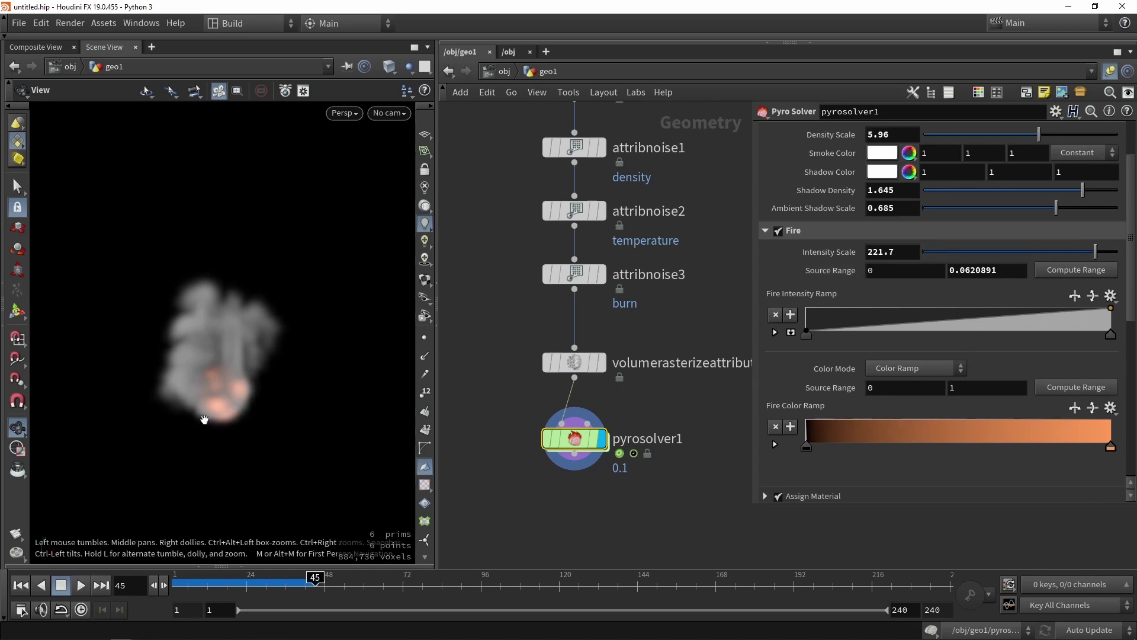
pyautogui.click(1064, 388)
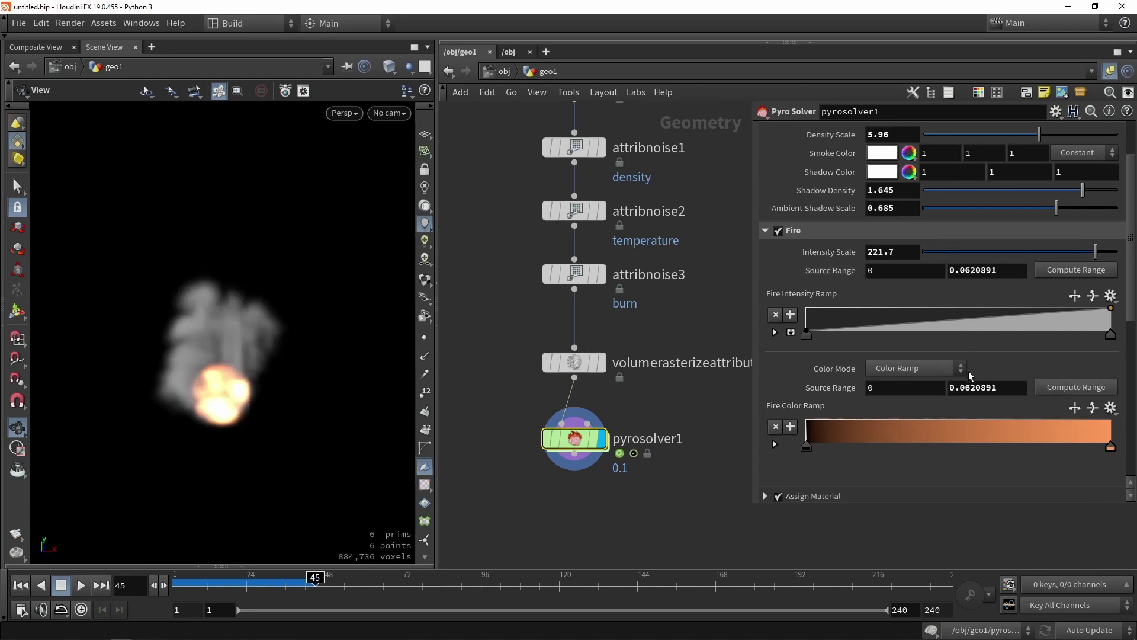
# Disable the solver's Fire look so that only the smoke is displayed, and inspect it in the viewport.
pyautogui.scroll(-3, 833, 402)
pyautogui.scroll(6, 894, 392)
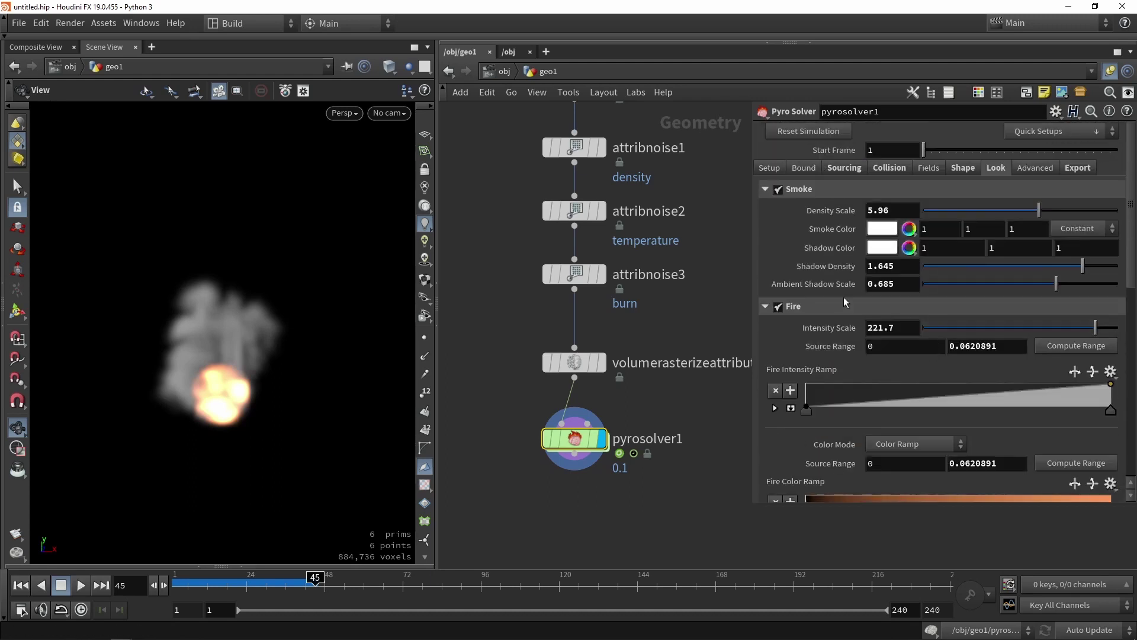
pyautogui.click(779, 306)
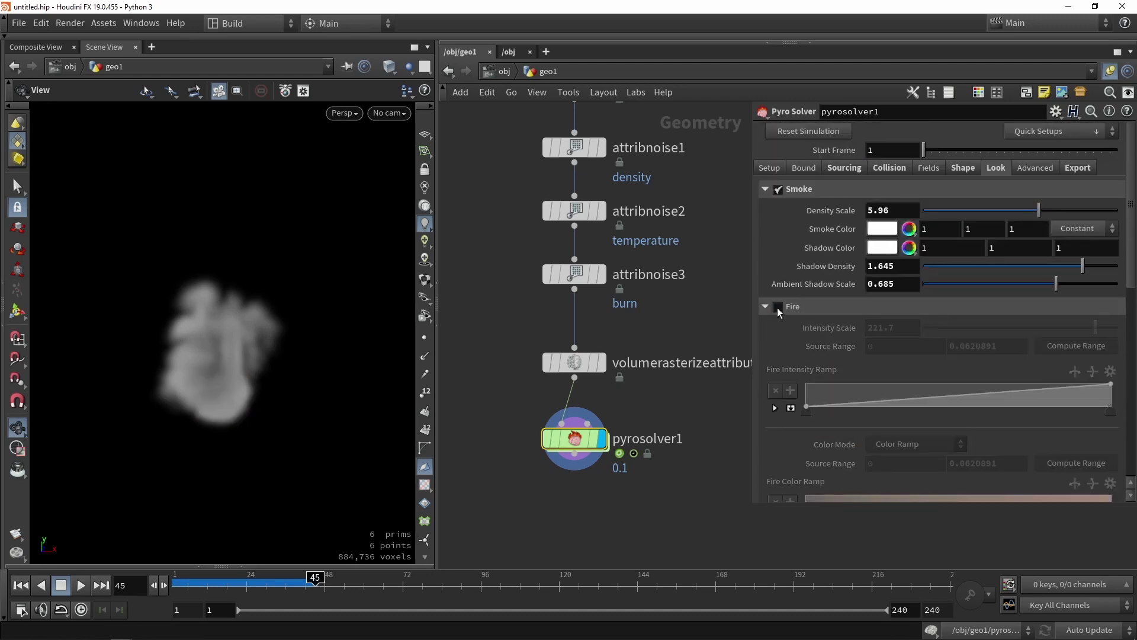
pyautogui.moveTo(240, 376); pyautogui.dragTo(168, 374)
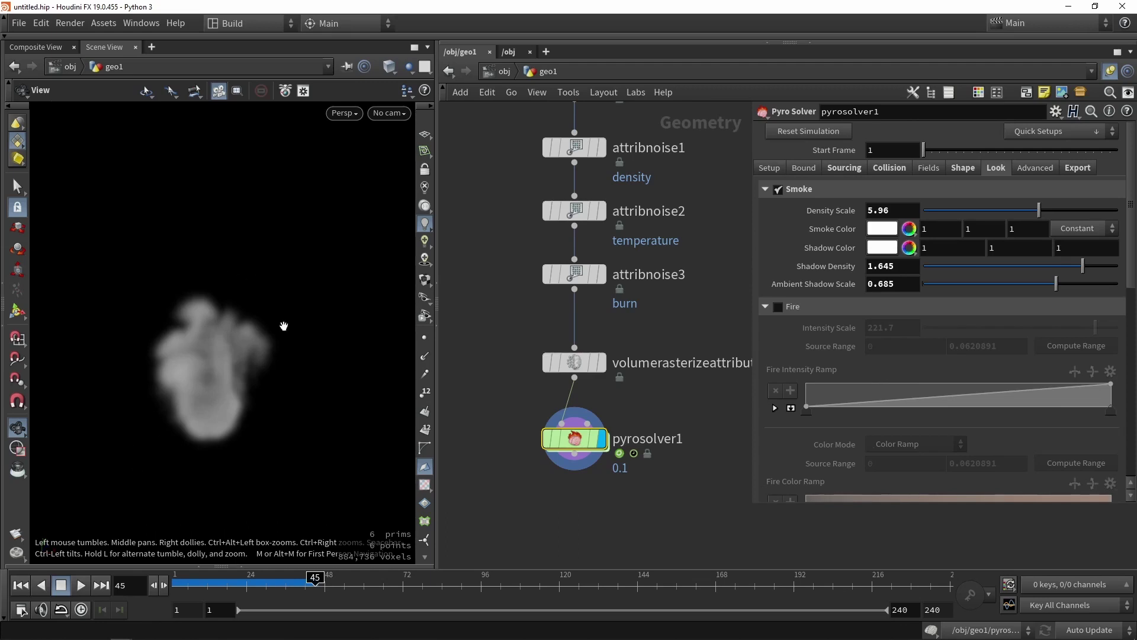
# Examine the solver's Advanced and Export settings and return to its Setup settings.
pyautogui.click(1021, 167)
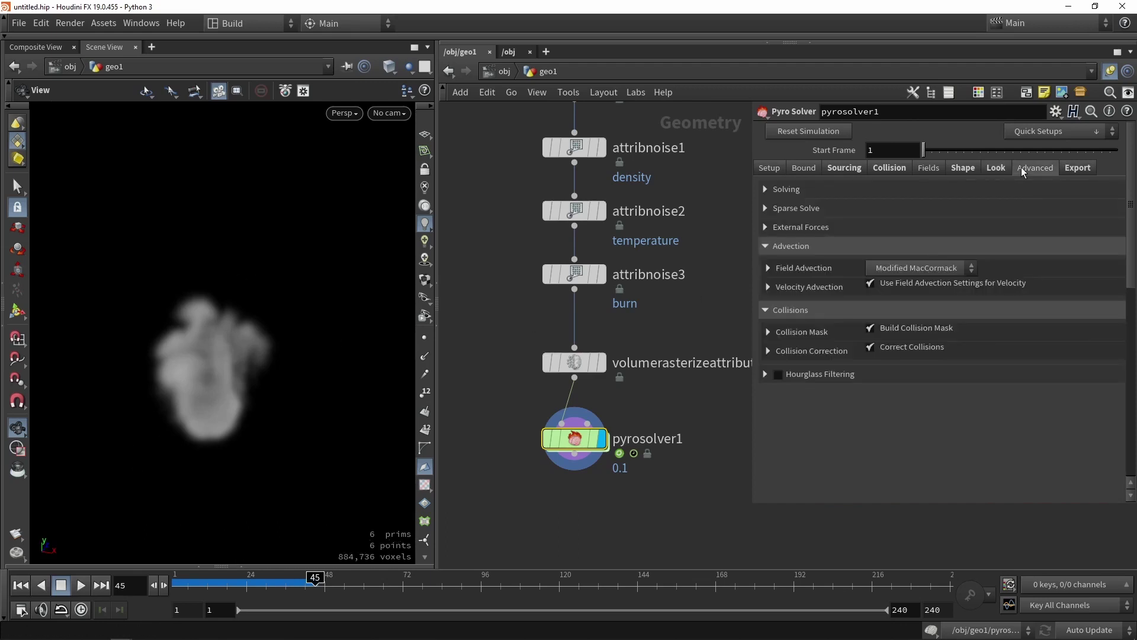
pyautogui.click(1070, 169)
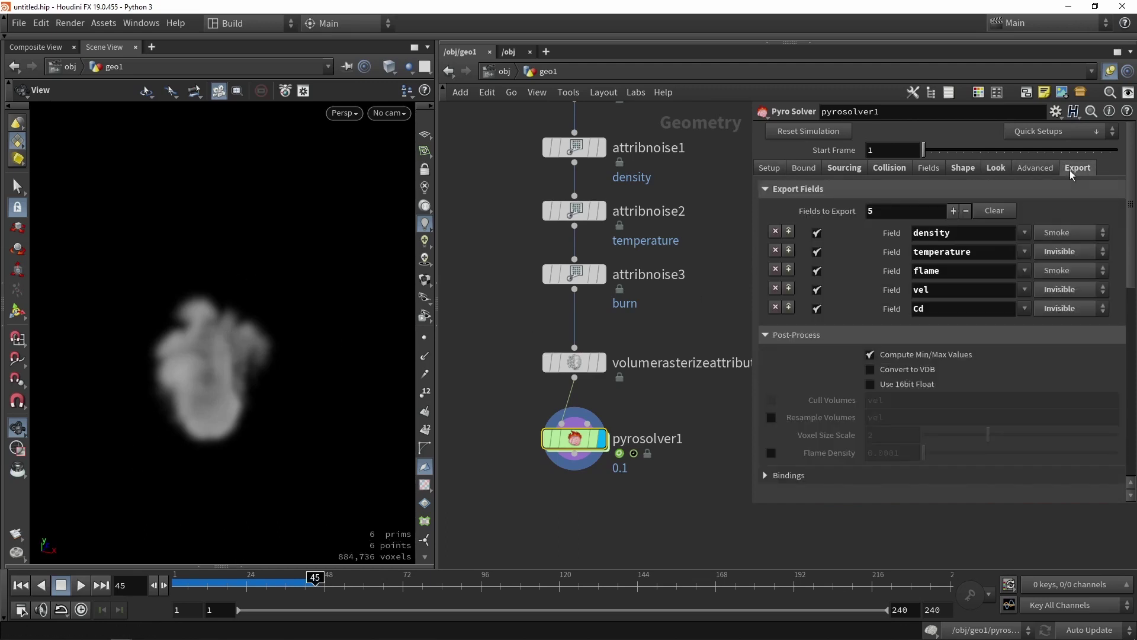
pyautogui.click(986, 172)
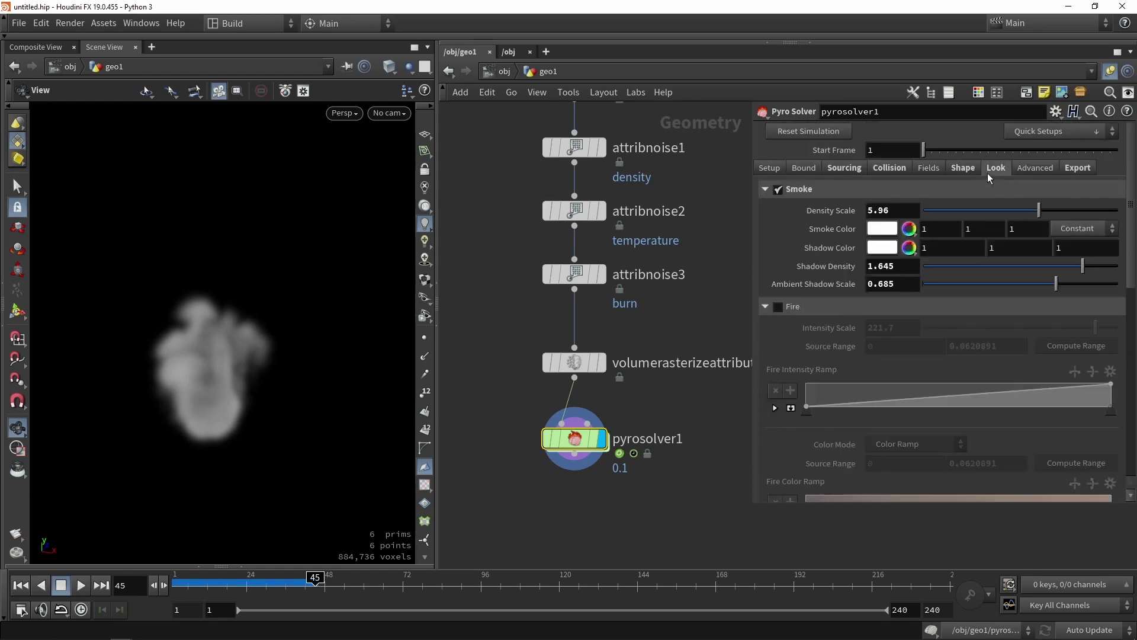
pyautogui.click(963, 170)
pyautogui.click(768, 170)
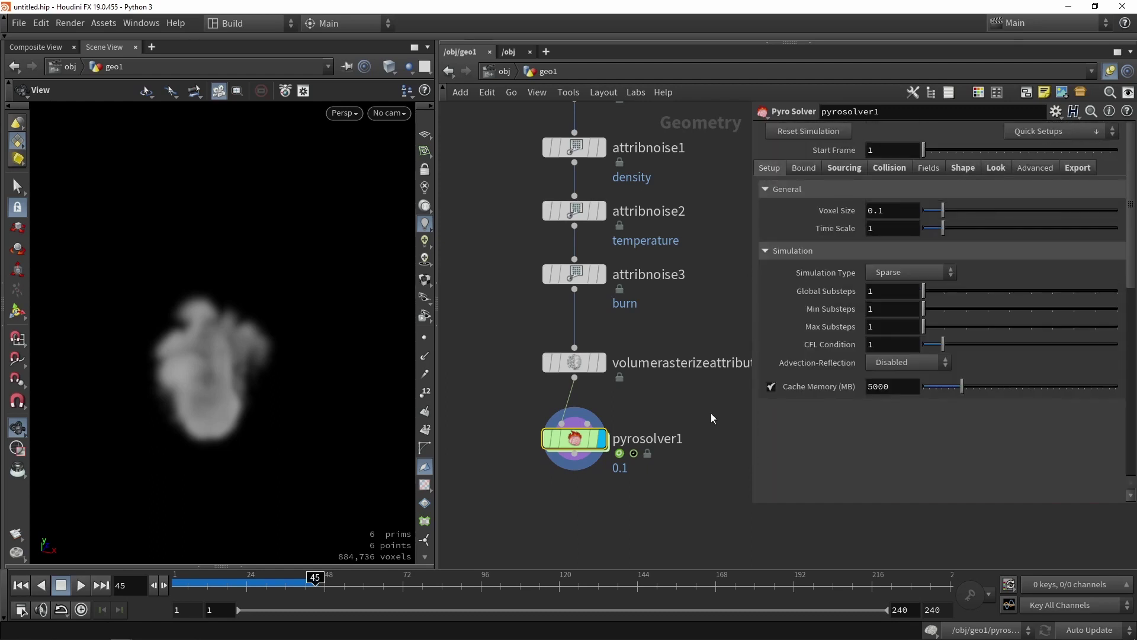
# Look inside the Pyro Solver's FORCES network at its input and output nodes and return to the geo1 network.
pyautogui.doubleClick(543, 349)
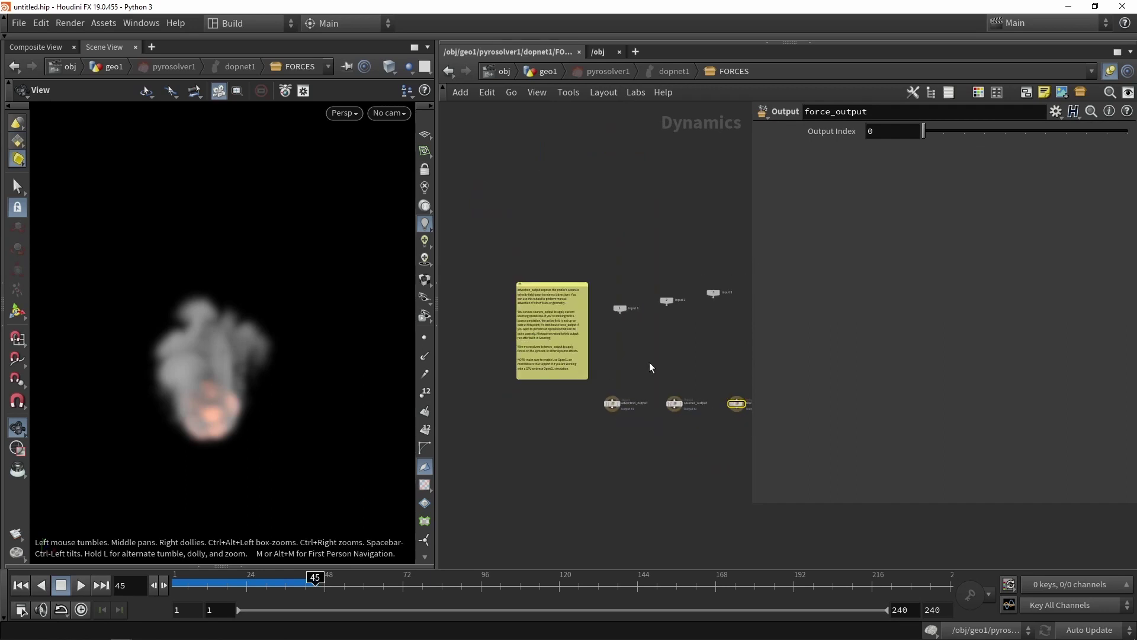
pyautogui.moveTo(673, 287); pyautogui.dragTo(613, 474)
pyautogui.moveTo(713, 433); pyautogui.dragTo(560, 355)
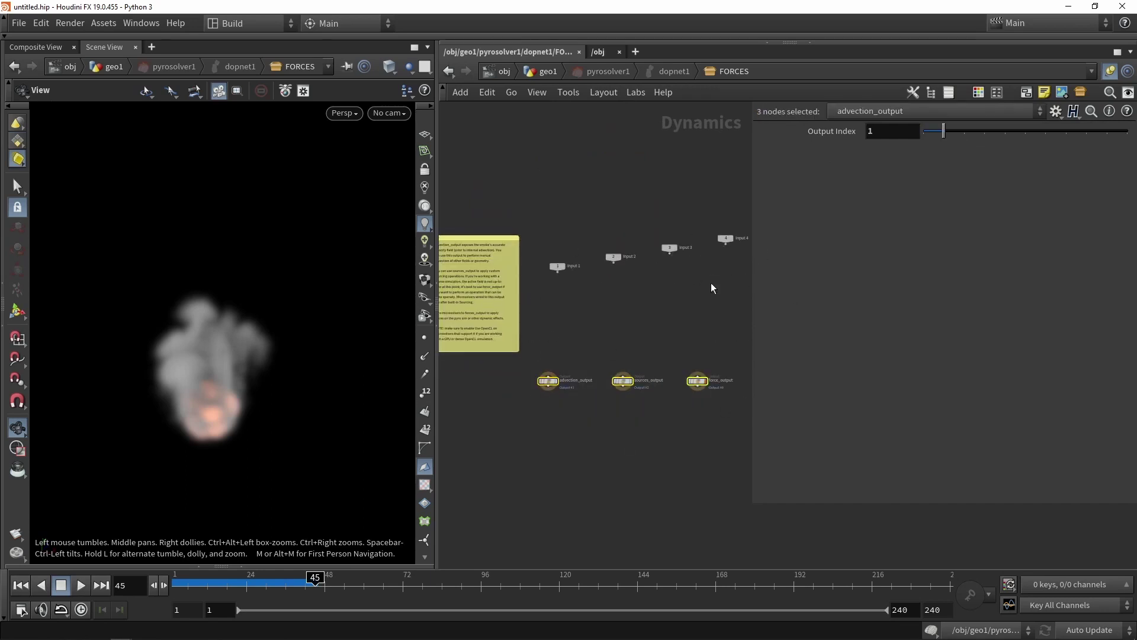
pyautogui.click(688, 190)
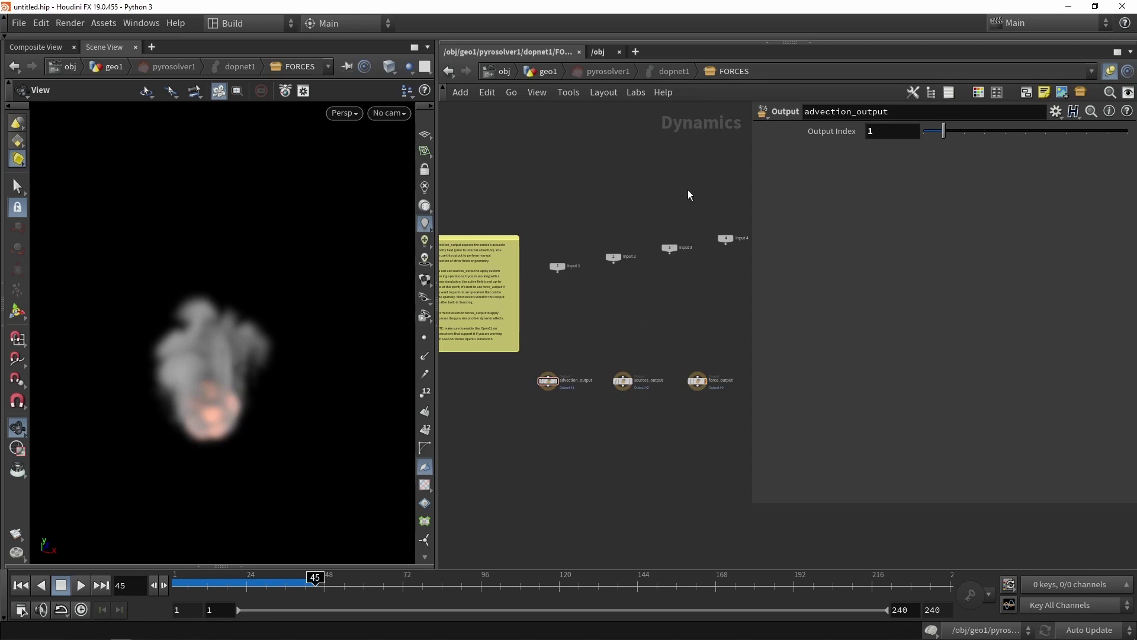
pyautogui.click(448, 71)
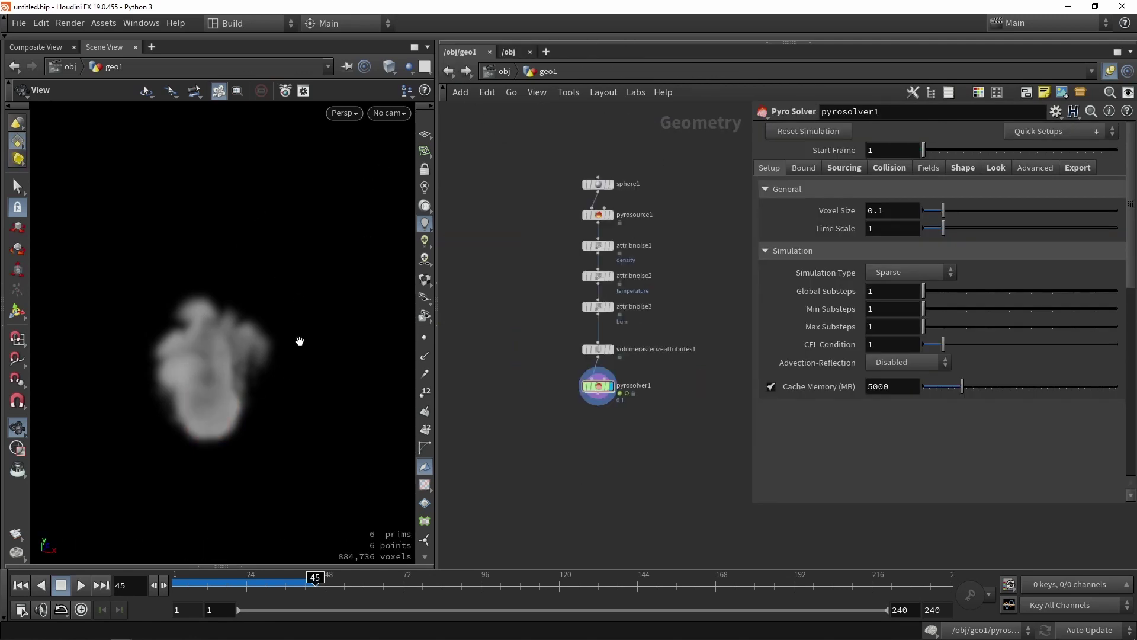
# Widen the network view and add a Labs Make Loop node below pyrosolver1.
pyautogui.scroll(2, 612, 434)
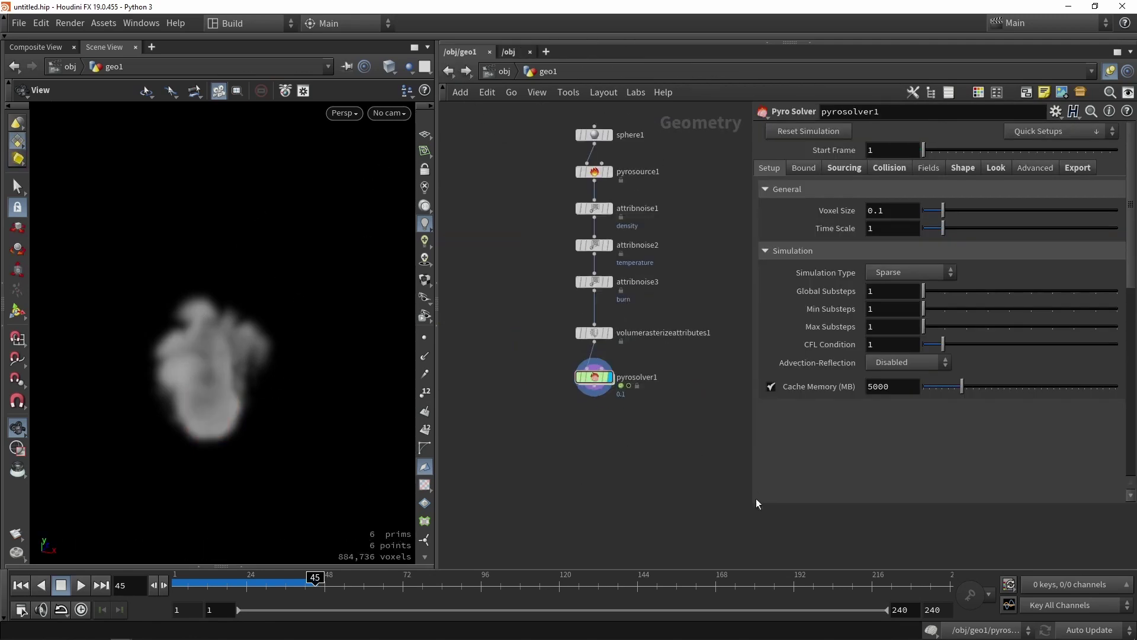
pyautogui.moveTo(751, 505); pyautogui.dragTo(805, 505)
pyautogui.scroll(2, 710, 409)
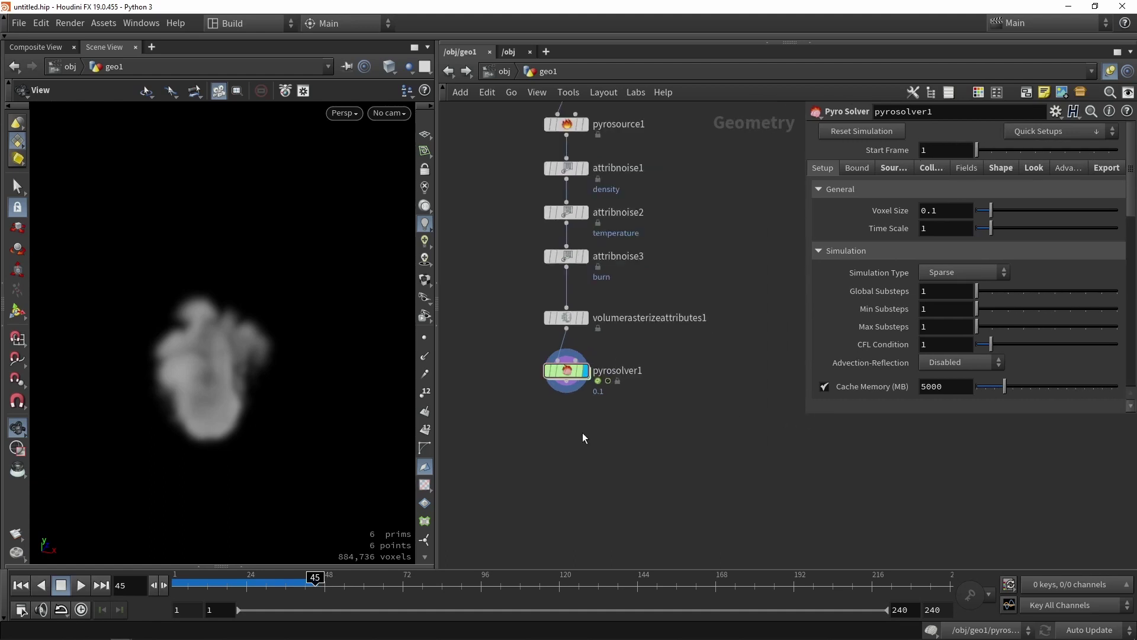
pyautogui.press('Tab')
pyautogui.write('make')
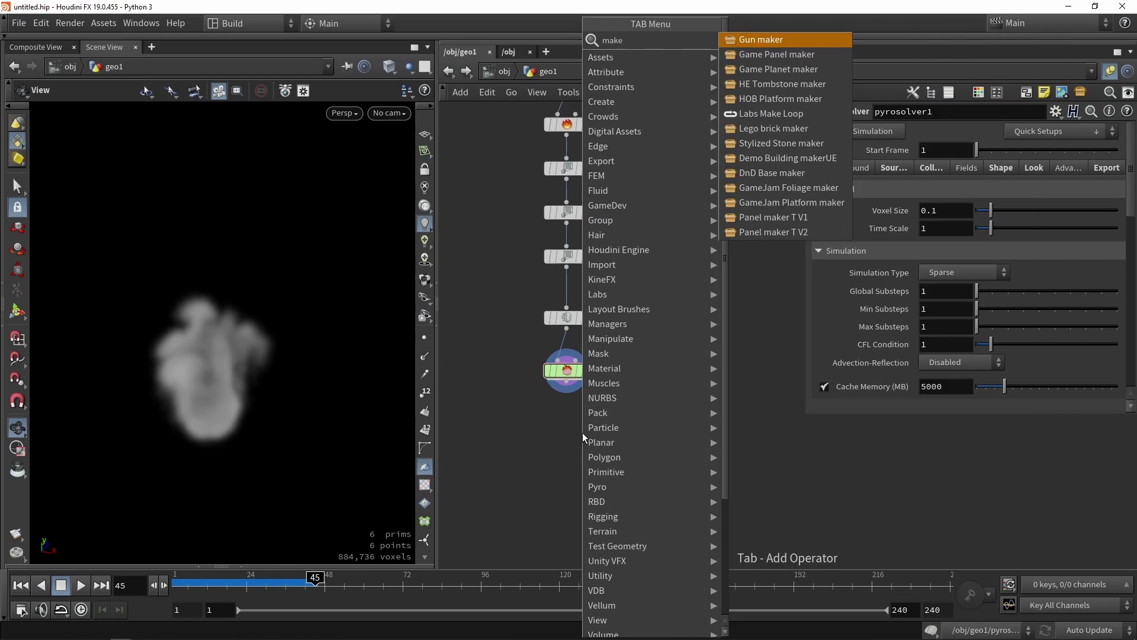
pyautogui.write(' l')
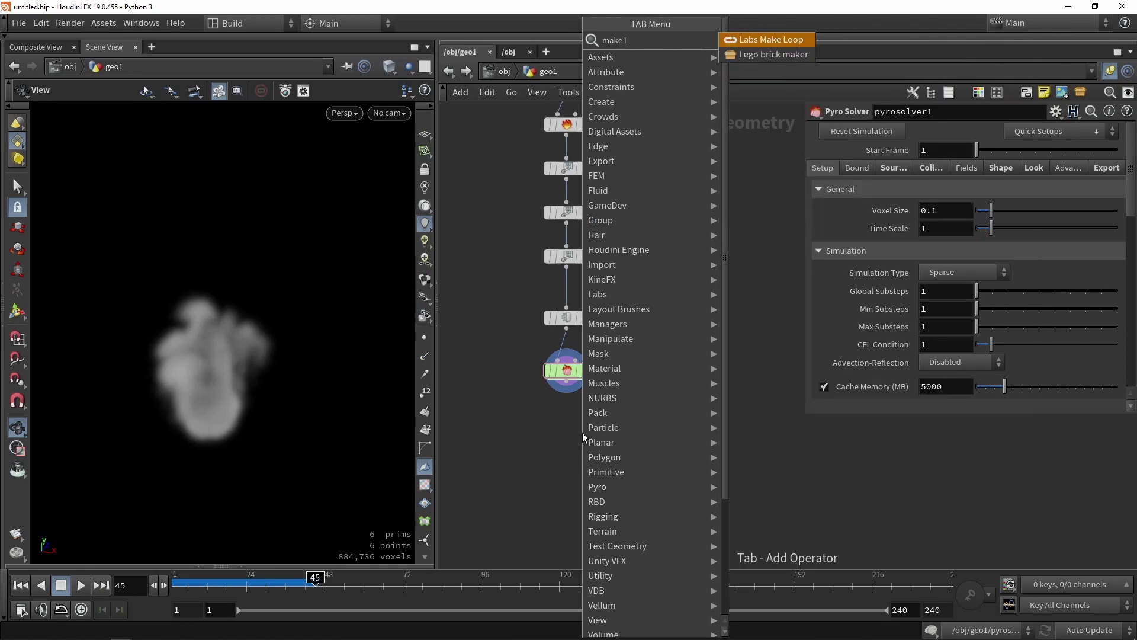
pyautogui.click(780, 51)
pyautogui.click(652, 423)
pyautogui.scroll(2, 653, 422)
pyautogui.moveTo(646, 427); pyautogui.dragTo(521, 453)
pyautogui.moveTo(676, 446); pyautogui.dragTo(714, 394, button='middle')
pyautogui.scroll(-2, 716, 393)
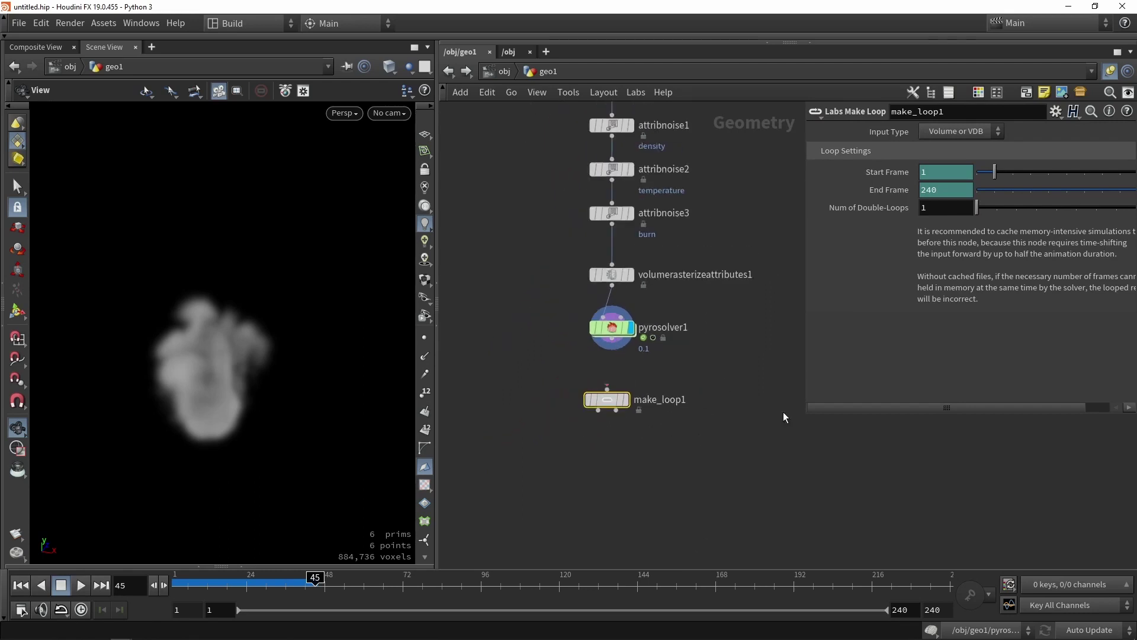
# Set the timeline's end frame to 64 and play the simulation from frame 1.
pyautogui.click(948, 611)
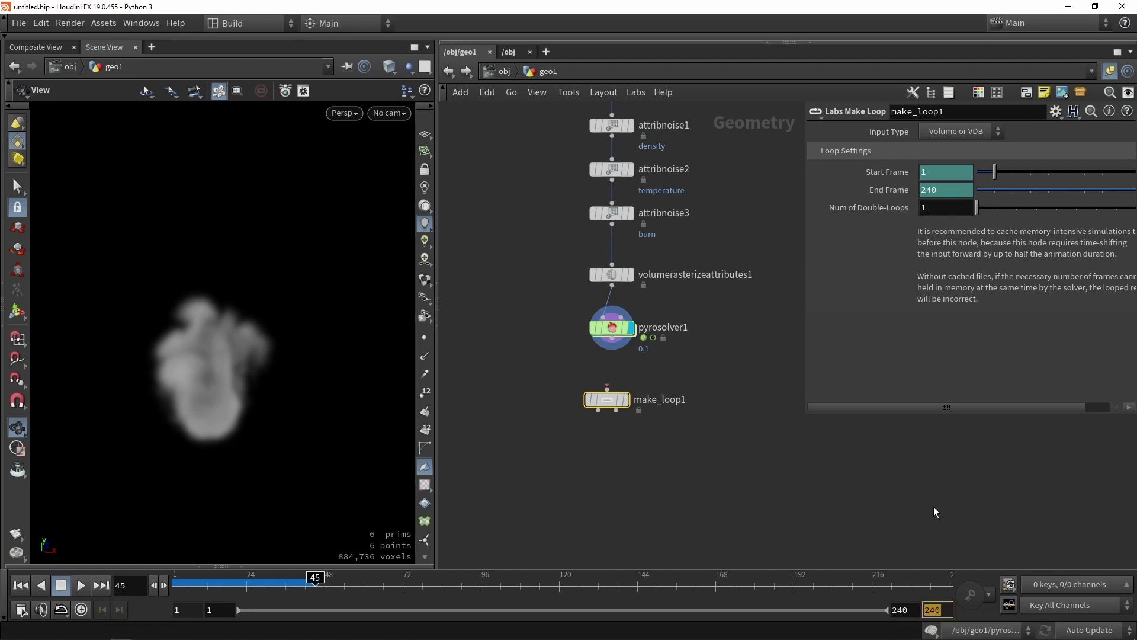
pyautogui.write('64')
pyautogui.press('Return')
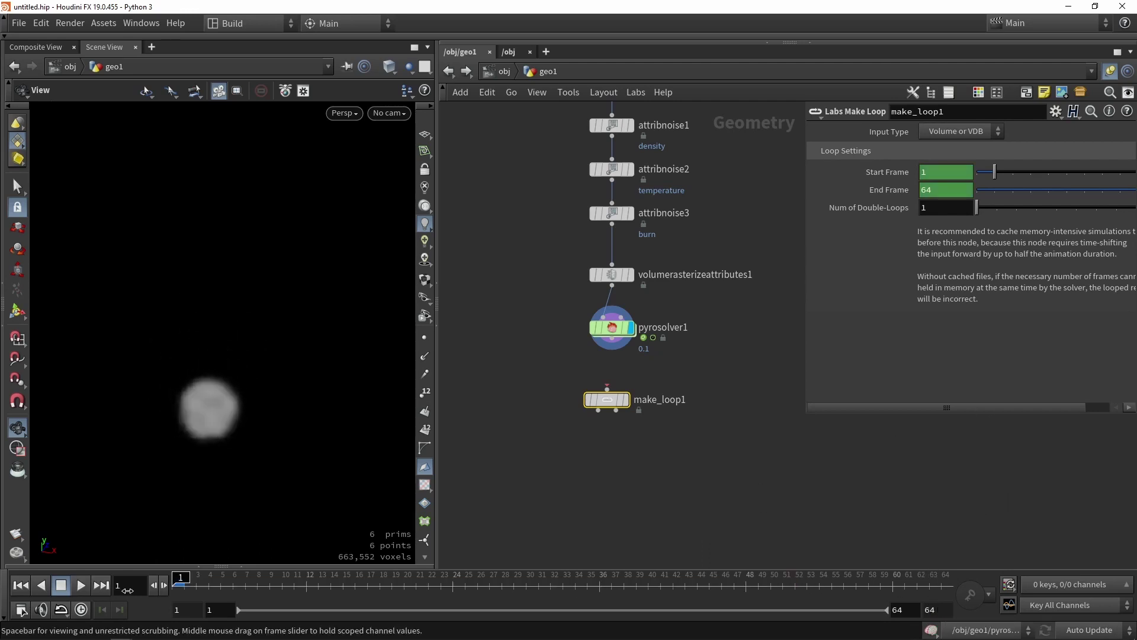
pyautogui.click(80, 585)
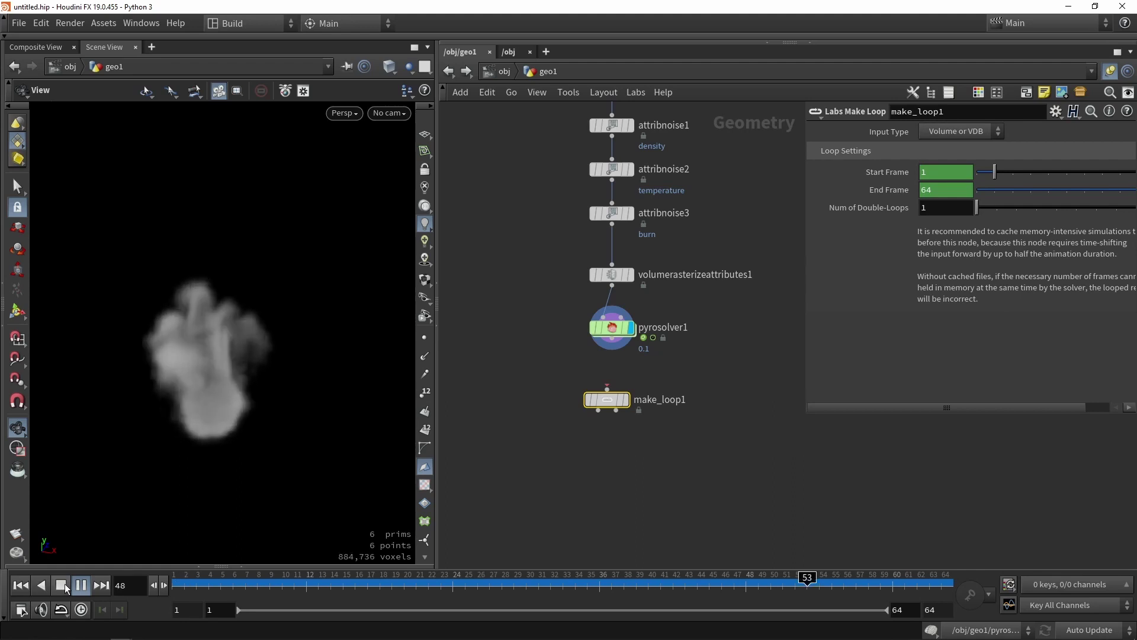
# Stop the playback, connect pyrosolver1's output to make_loop1 and display the make_loop1 node.
pyautogui.click(61, 585)
pyautogui.scroll(3, 591, 362)
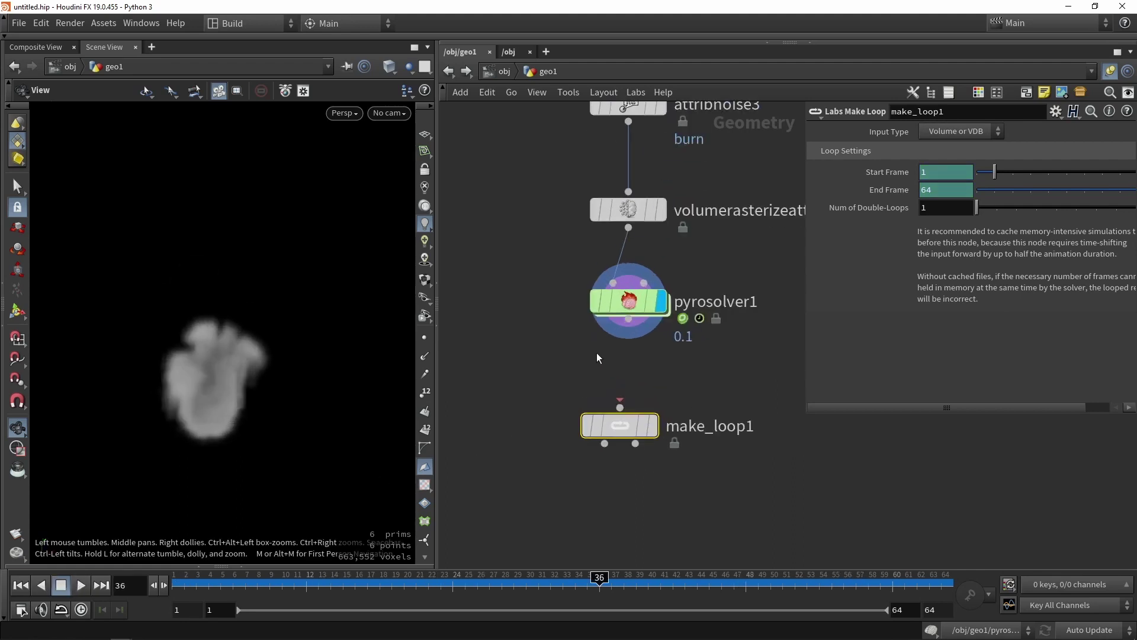
pyautogui.moveTo(629, 319); pyautogui.dragTo(642, 387)
pyautogui.click(655, 427)
pyautogui.scroll(-5, 642, 387)
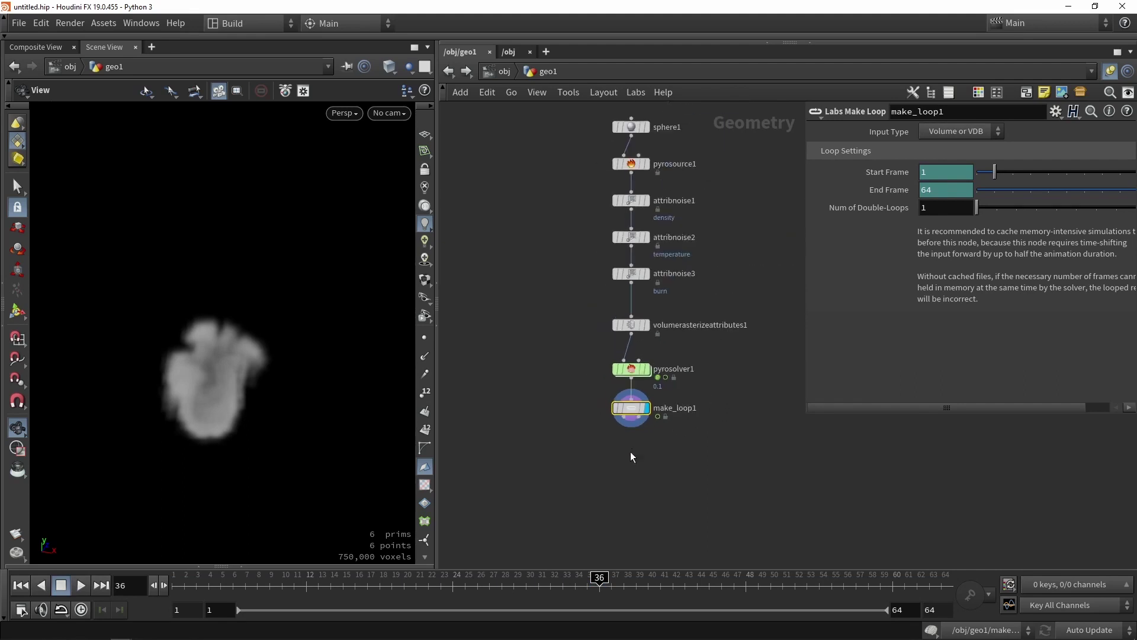
# Play the looped smoke from frame 1 and examine it up close in the viewport before stopping the playback.
pyautogui.moveTo(368, 584); pyautogui.dragTo(99, 604)
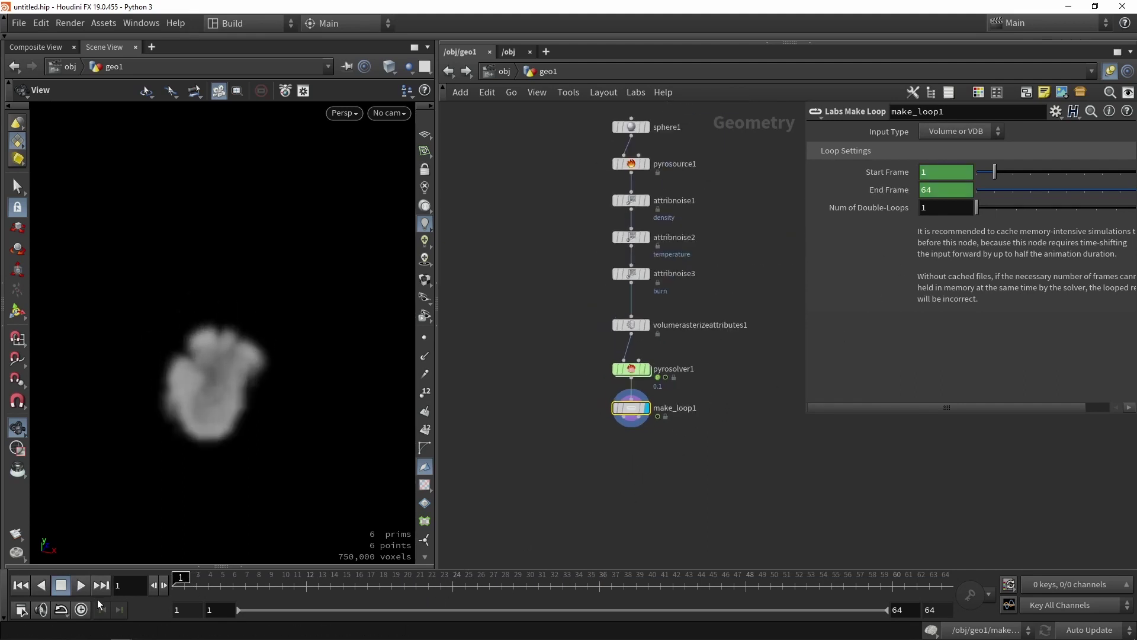
pyautogui.click(87, 585)
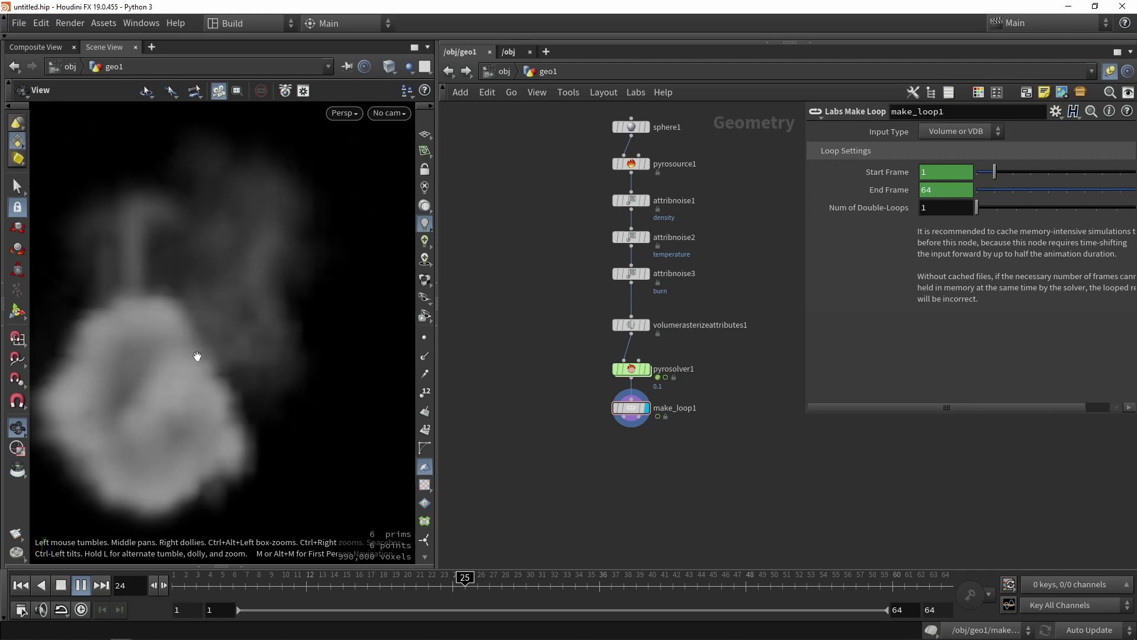
pyautogui.moveTo(197, 365); pyautogui.dragTo(244, 356, button='right')
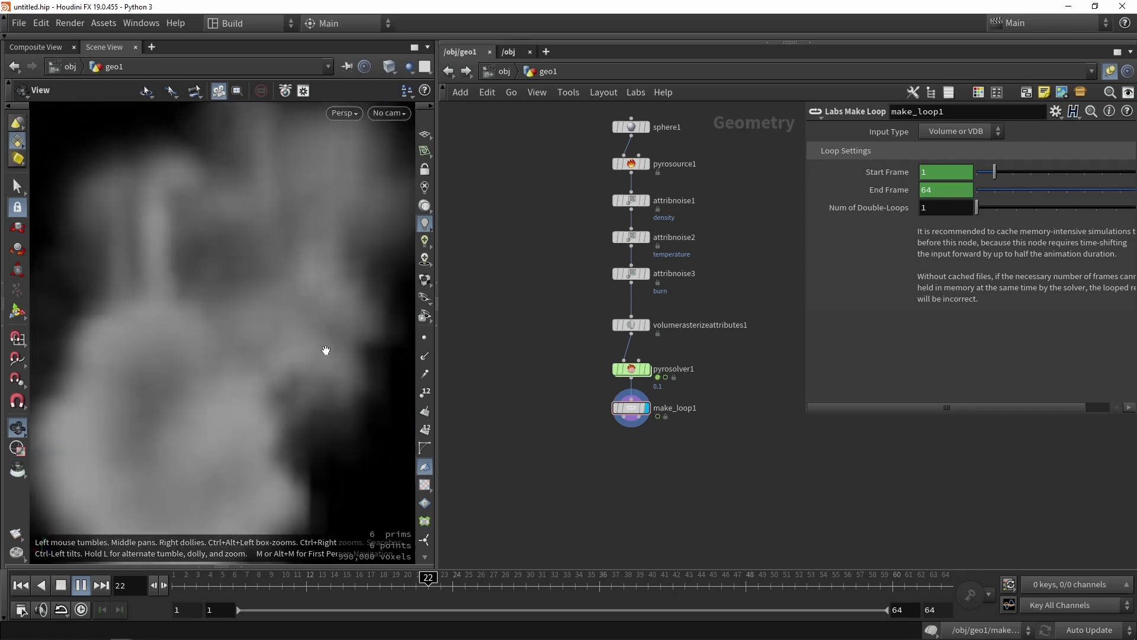
pyautogui.scroll(-3, 327, 350)
pyautogui.scroll(-3, 329, 351)
pyautogui.moveTo(330, 350); pyautogui.dragTo(190, 408)
pyautogui.click(82, 585)
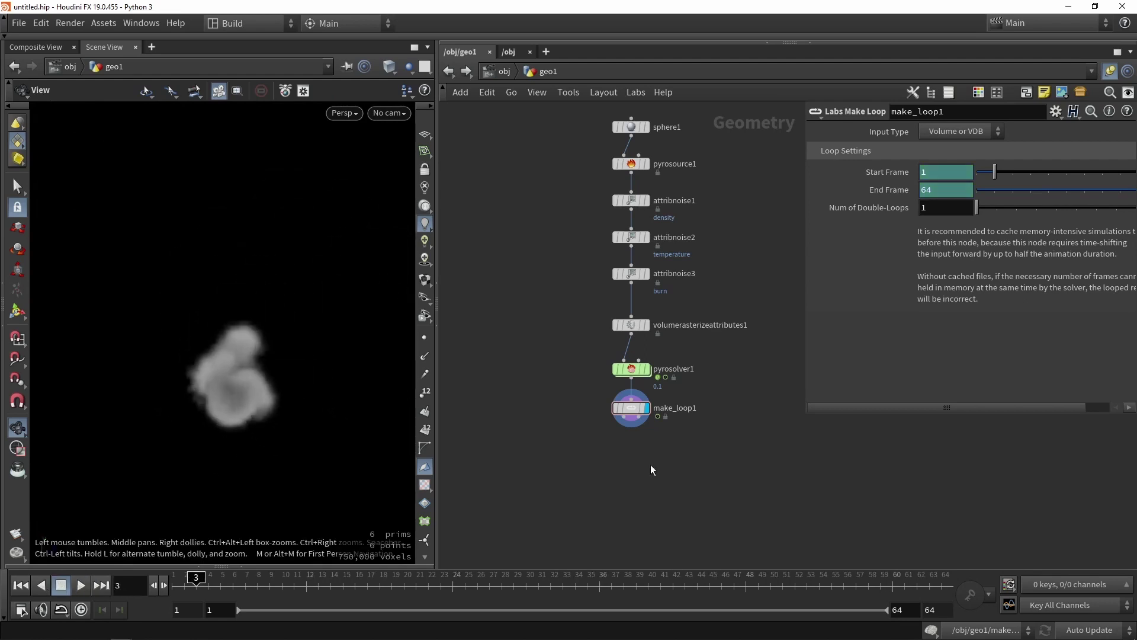
# Add a Switch node to the network below make_loop1.
pyautogui.moveTo(660, 473); pyautogui.dragTo(599, 357, button='middle')
pyautogui.scroll(2, 610, 443)
pyautogui.press('Tab')
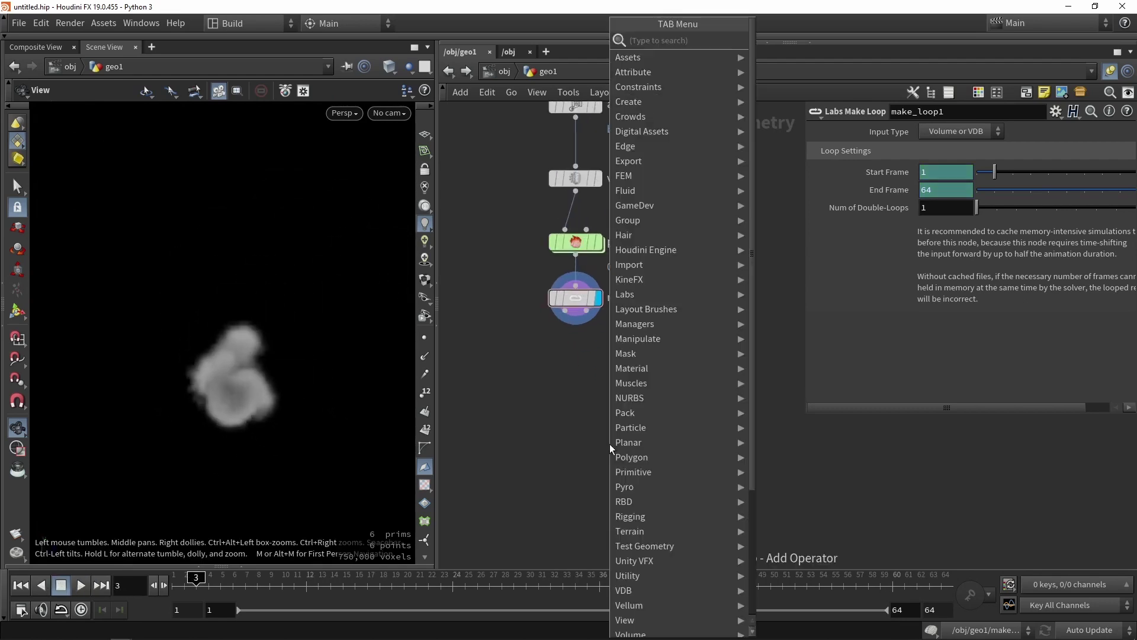
pyautogui.write('swi')
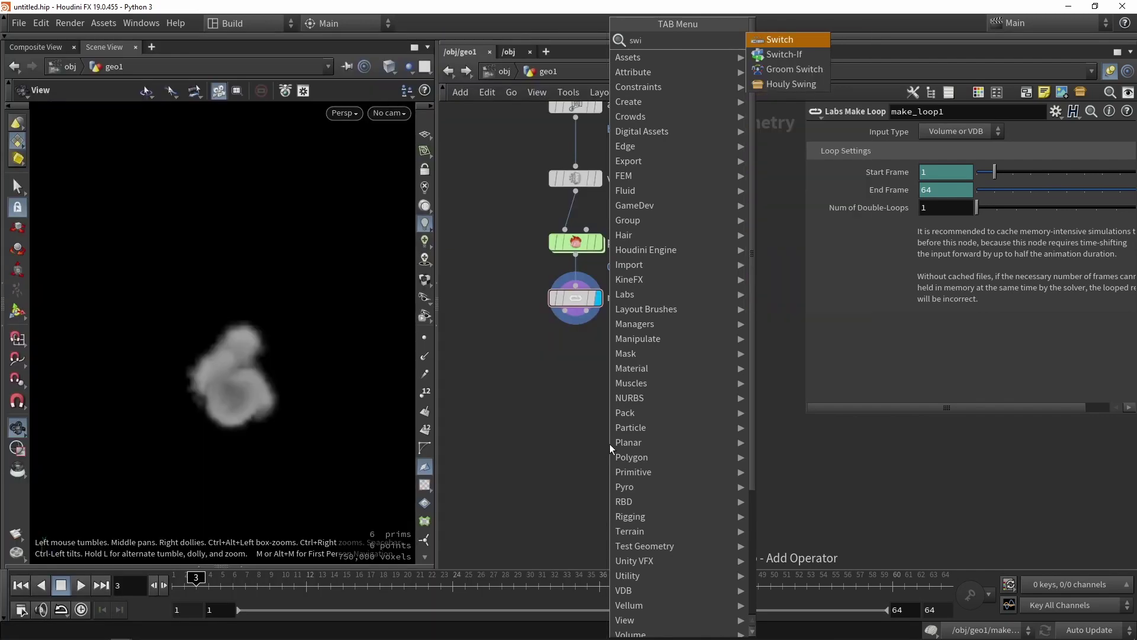
pyautogui.click(770, 45)
pyautogui.click(538, 413)
# Move make_loop1 aside, connect pyrosolver1 and make_loop1 as the first and second inputs of switch1, and display switch1.
pyautogui.moveTo(575, 301); pyautogui.dragTo(623, 337)
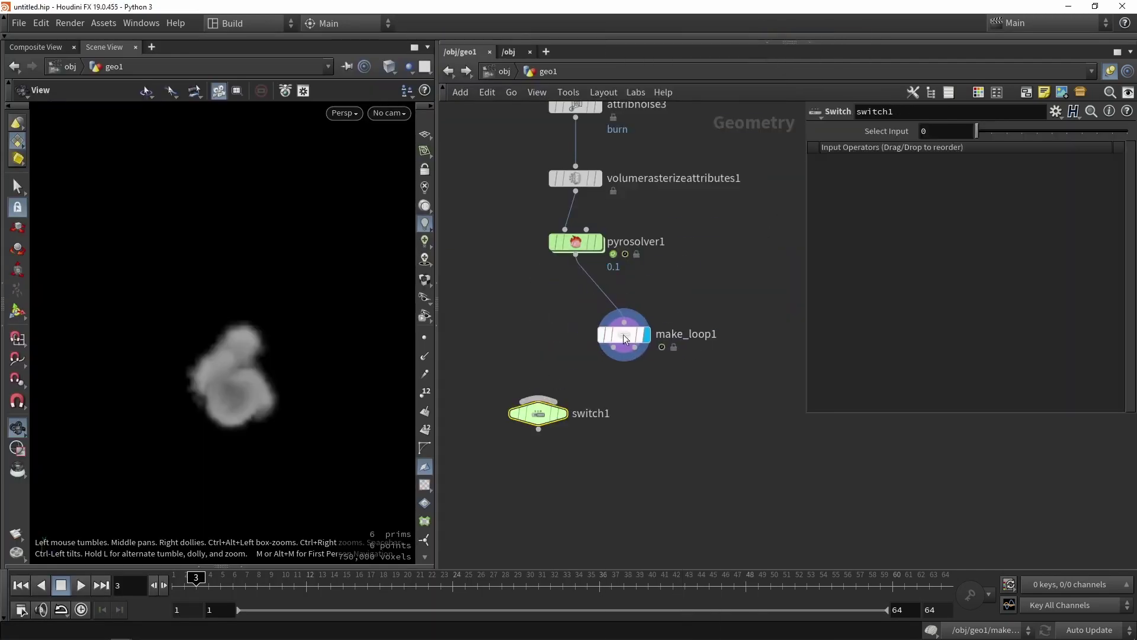
pyautogui.scroll(1, 586, 301)
pyautogui.moveTo(573, 245); pyautogui.dragTo(529, 418)
pyautogui.moveTo(619, 356); pyautogui.dragTo(606, 443)
pyautogui.moveTo(562, 438)
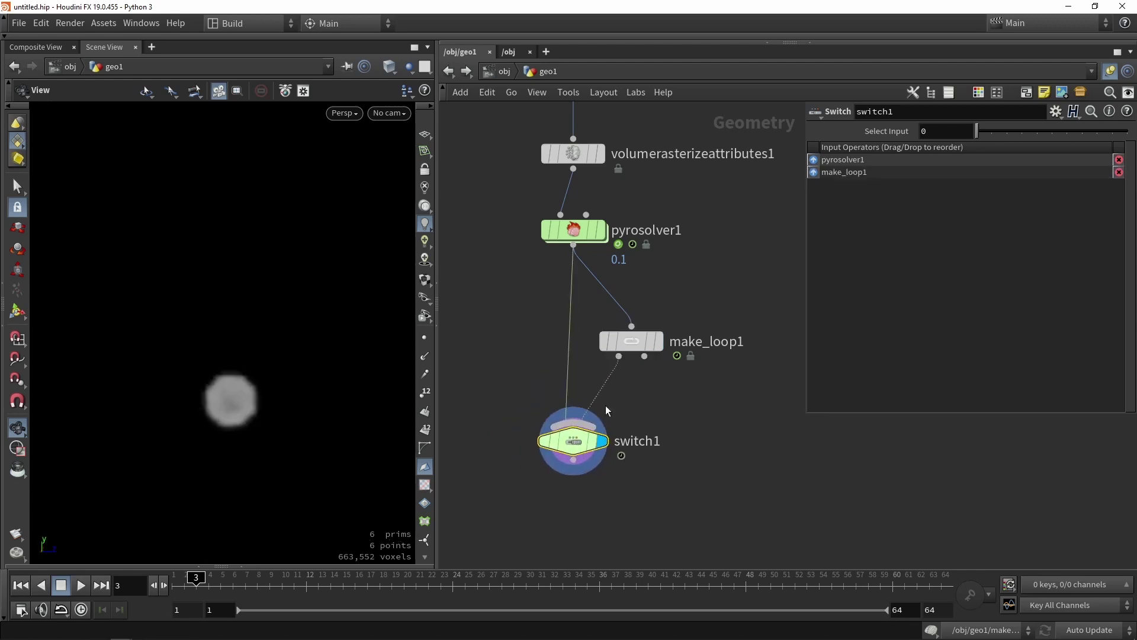
pyautogui.moveTo(633, 339); pyautogui.dragTo(631, 344)
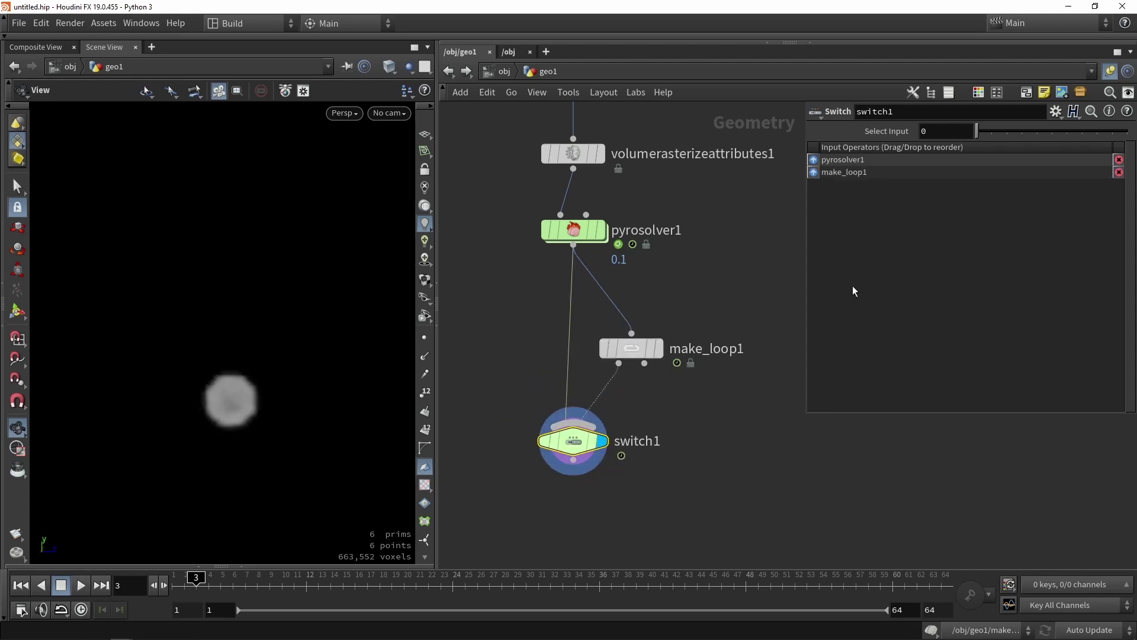
# Preview the looped branch by setting switch1's Select Input to 1, and return it to 0 for the unlooped simulation.
pyautogui.moveTo(978, 132); pyautogui.dragTo(992, 137)
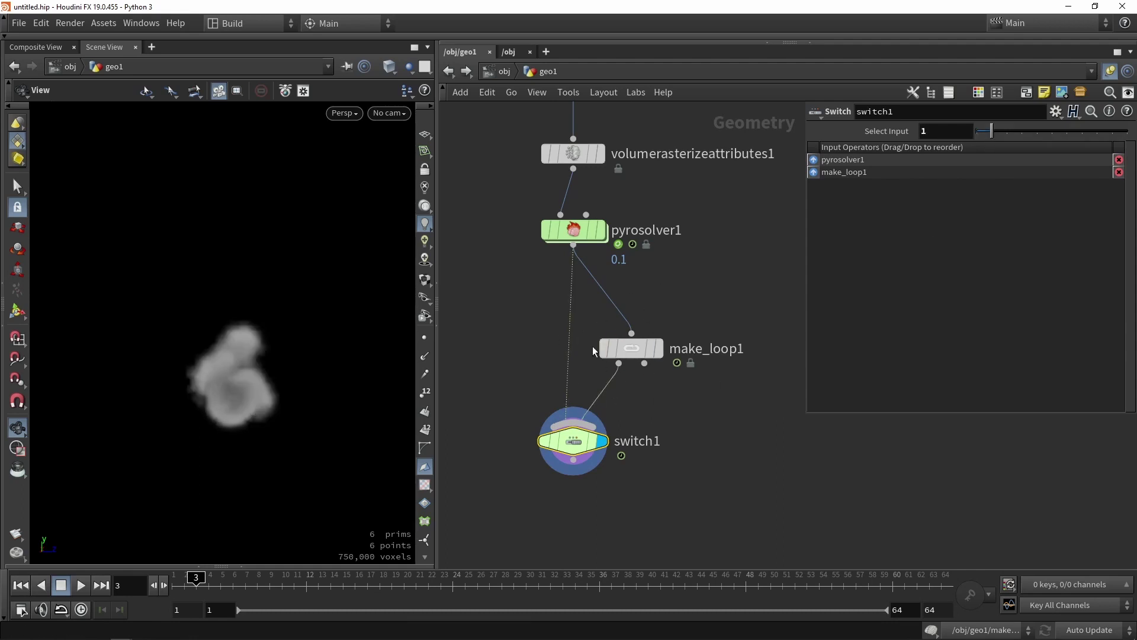
pyautogui.click(978, 136)
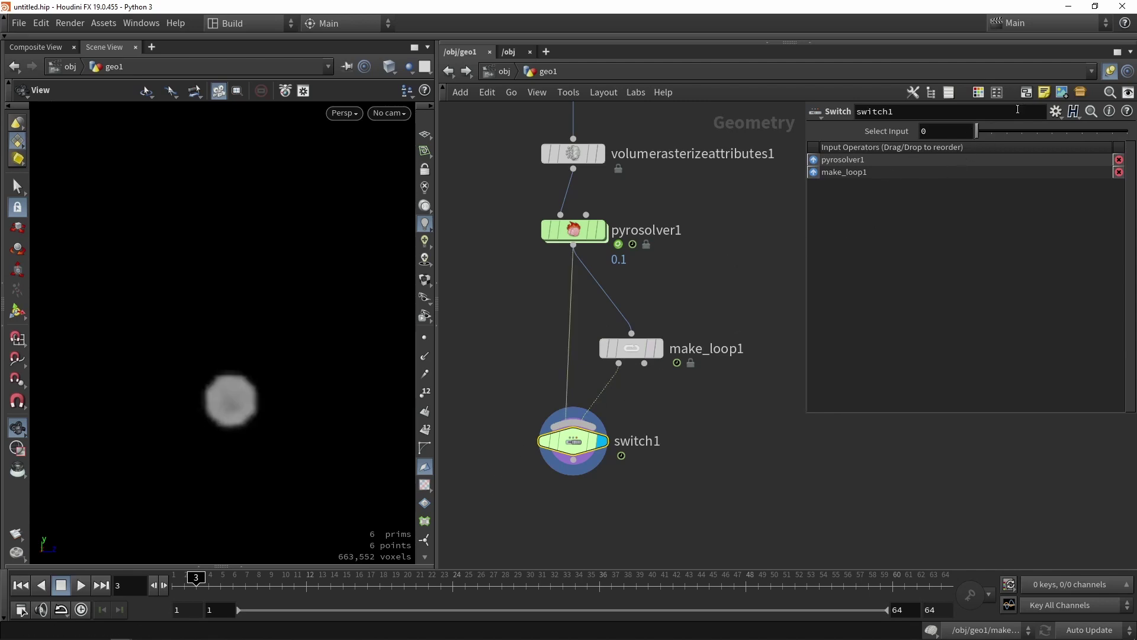
pyautogui.moveTo(703, 395); pyautogui.dragTo(629, 323)
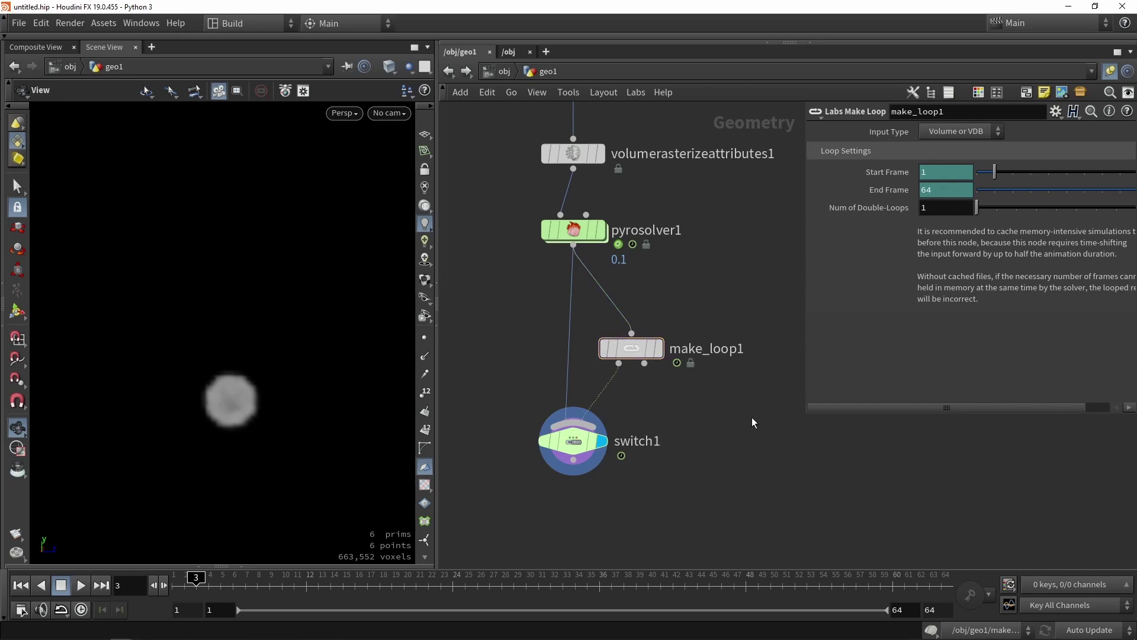
pyautogui.moveTo(697, 429); pyautogui.dragTo(665, 340, button='middle')
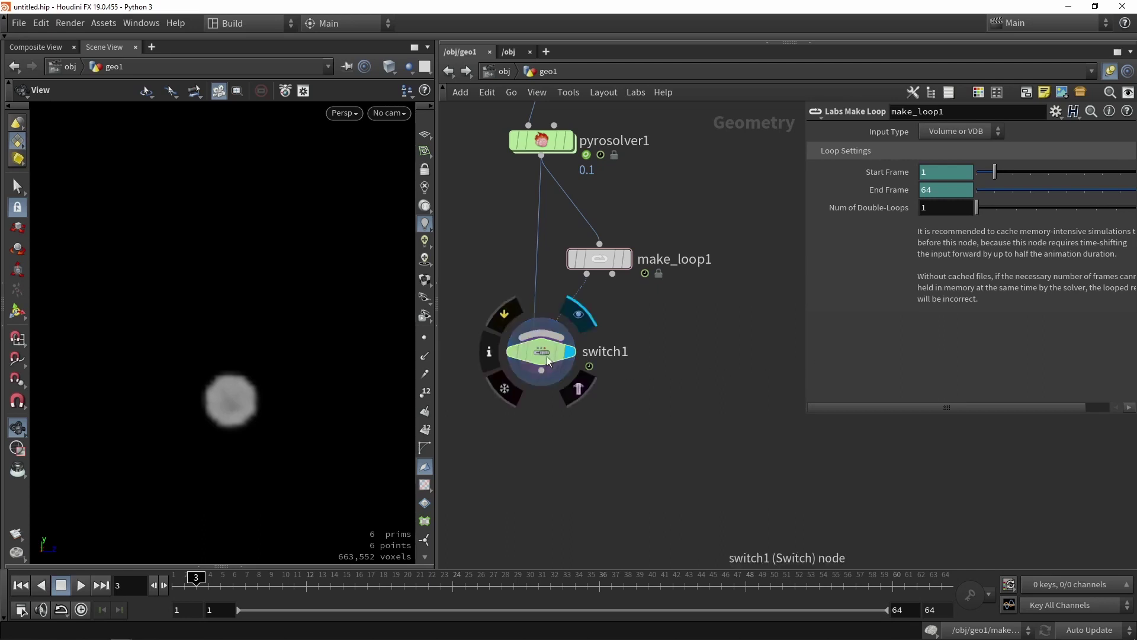
pyautogui.moveTo(573, 351)
pyautogui.mouseDown()
pyautogui.moveTo(573, 330)
pyautogui.moveTo(573, 344)
pyautogui.mouseUp()
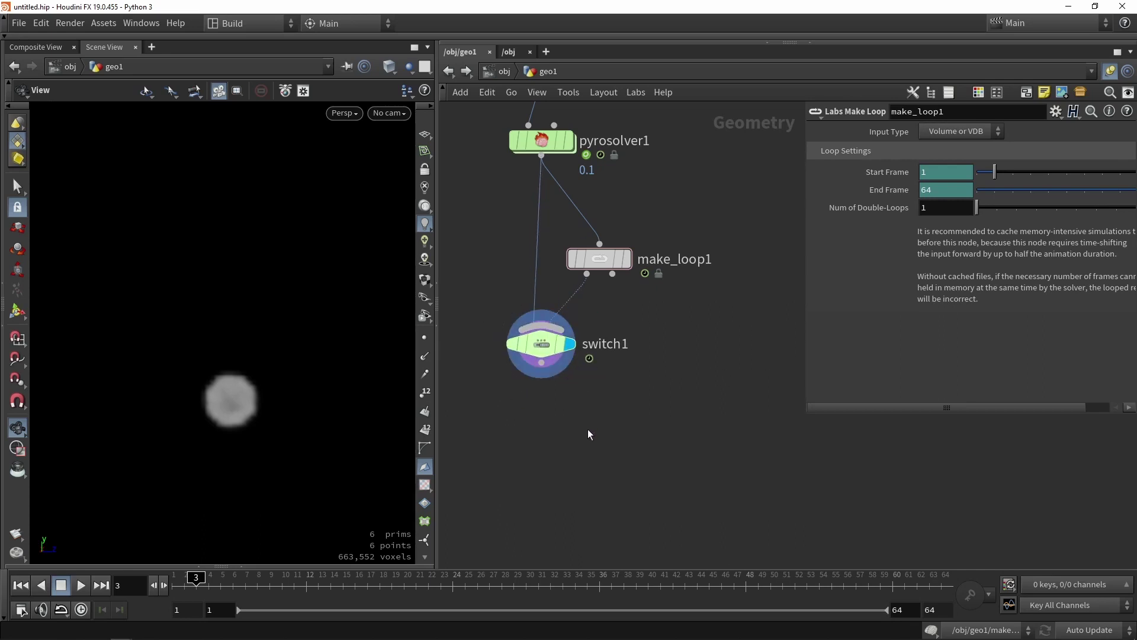
pyautogui.press('Tab')
pyautogui.write('cach')
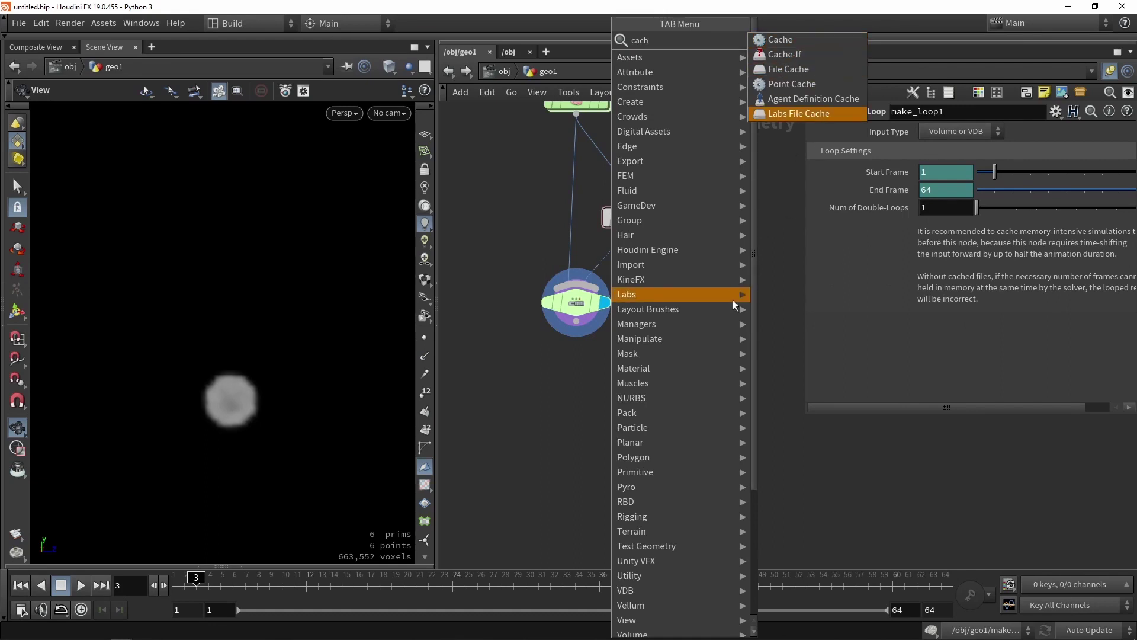
pyautogui.press('Escape')
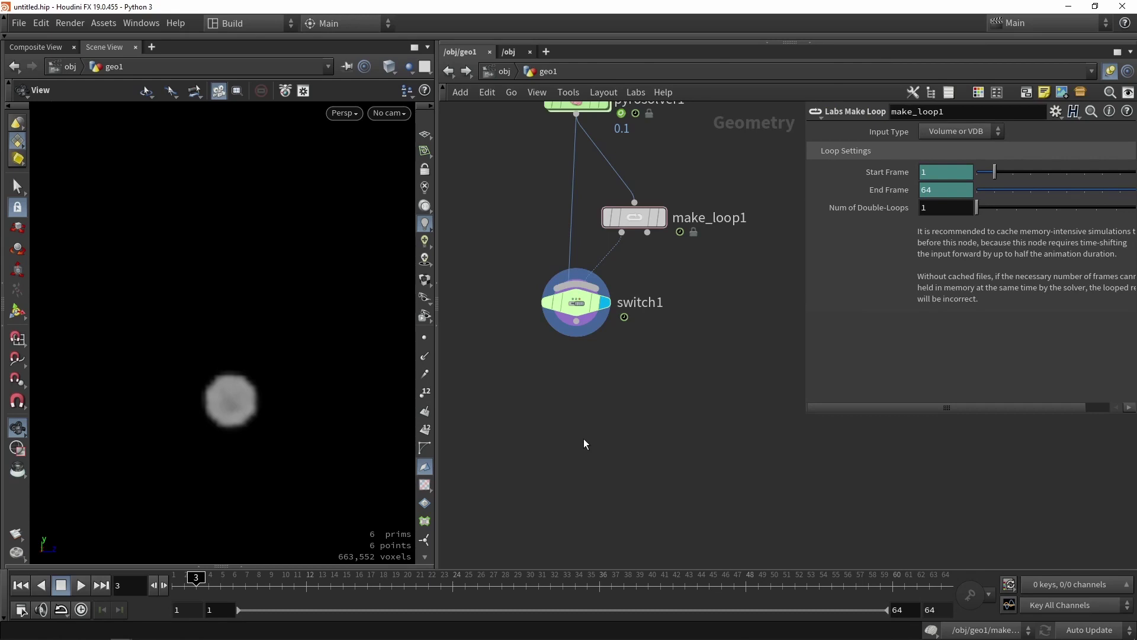
# Add a Pyro Bake Volume node fed by switch1, display it and go to frame 46.
pyautogui.press('Tab')
pyautogui.write('py')
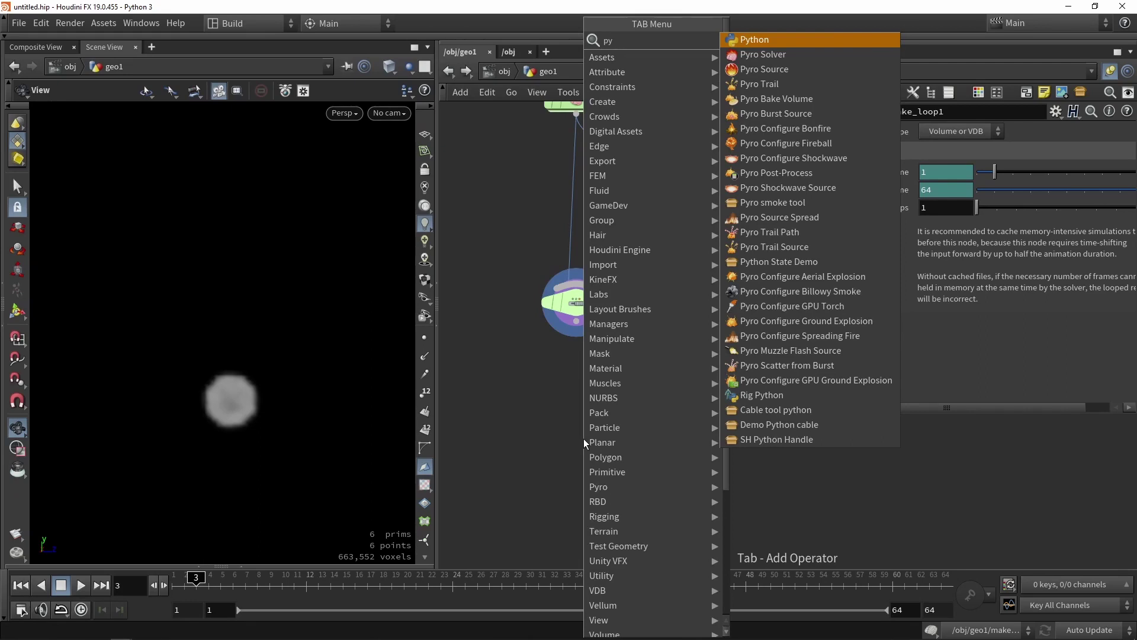
pyautogui.write('ro ba')
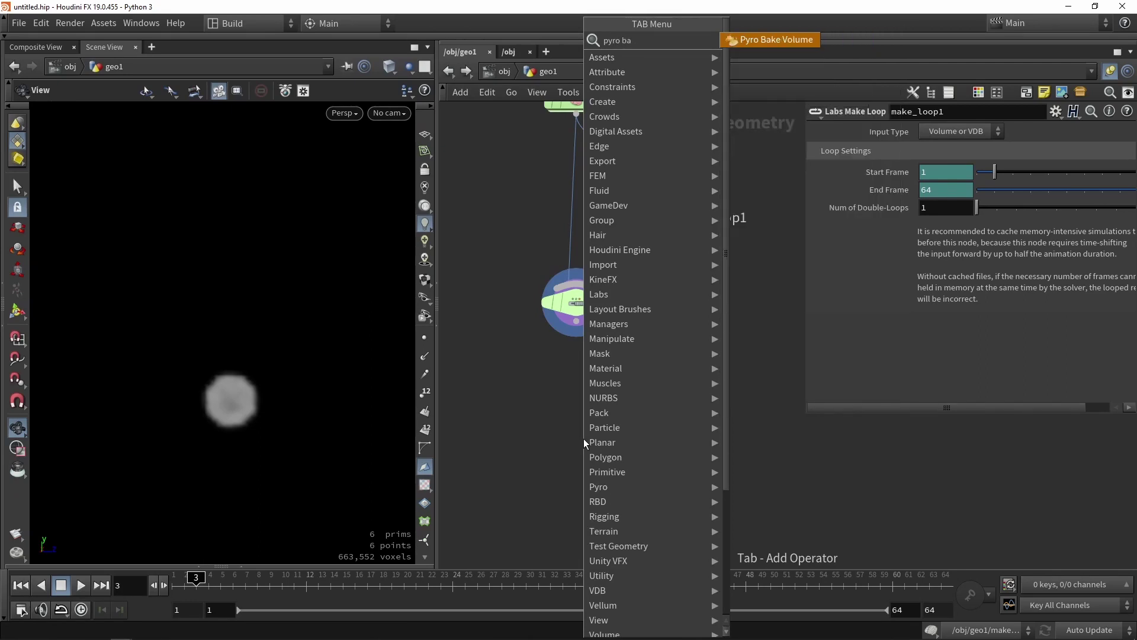
pyautogui.press('Return')
pyautogui.click(606, 425)
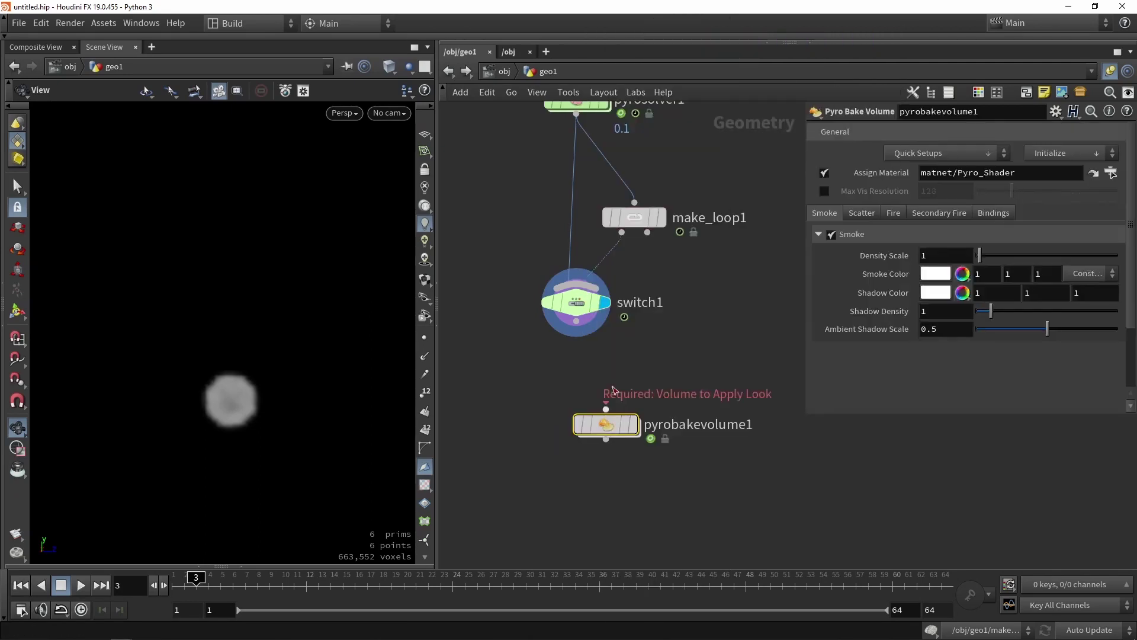
pyautogui.moveTo(576, 321); pyautogui.dragTo(600, 423)
pyautogui.moveTo(196, 585); pyautogui.dragTo(721, 551)
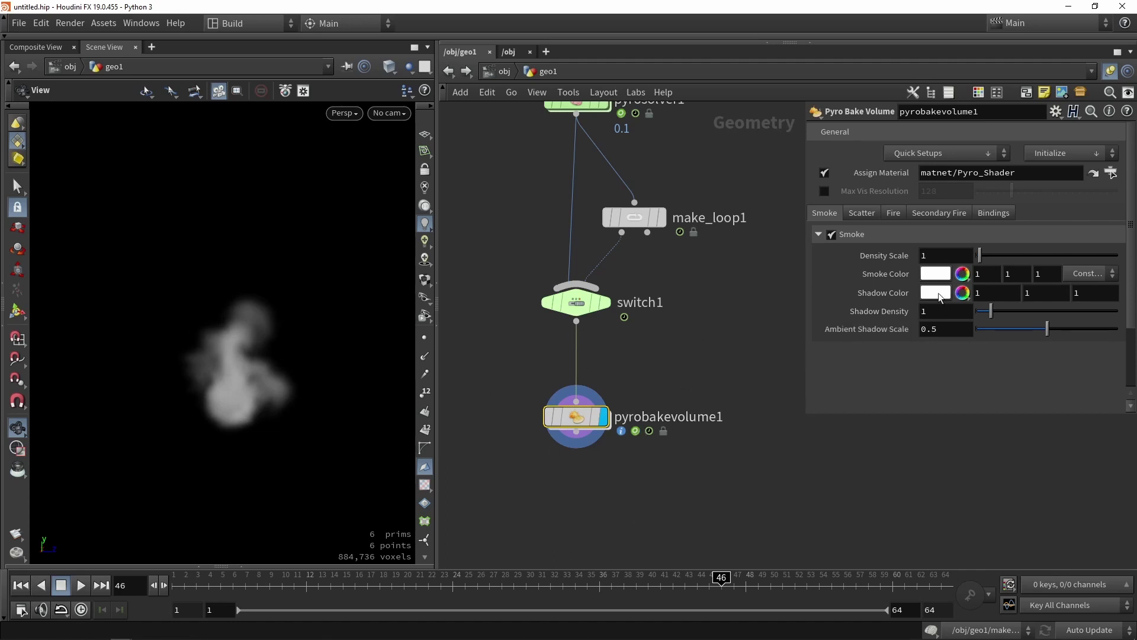
# Try a smoke Density Scale of 7.2 on pyrobakevolume1 and check the Look settings of pyrosolver1 for comparison.
pyautogui.moveTo(979, 256)
pyautogui.mouseDown()
pyautogui.moveTo(1090, 256)
pyautogui.moveTo(978, 270)
pyautogui.moveTo(997, 260)
pyautogui.mouseUp()
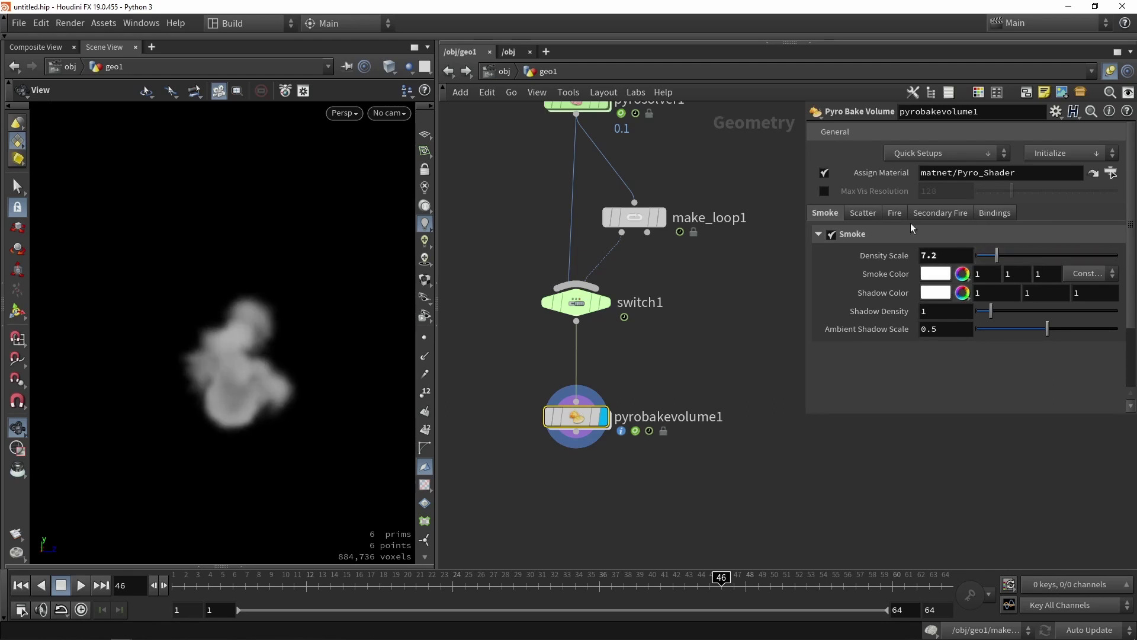
pyautogui.moveTo(659, 309); pyautogui.dragTo(671, 450, button='middle')
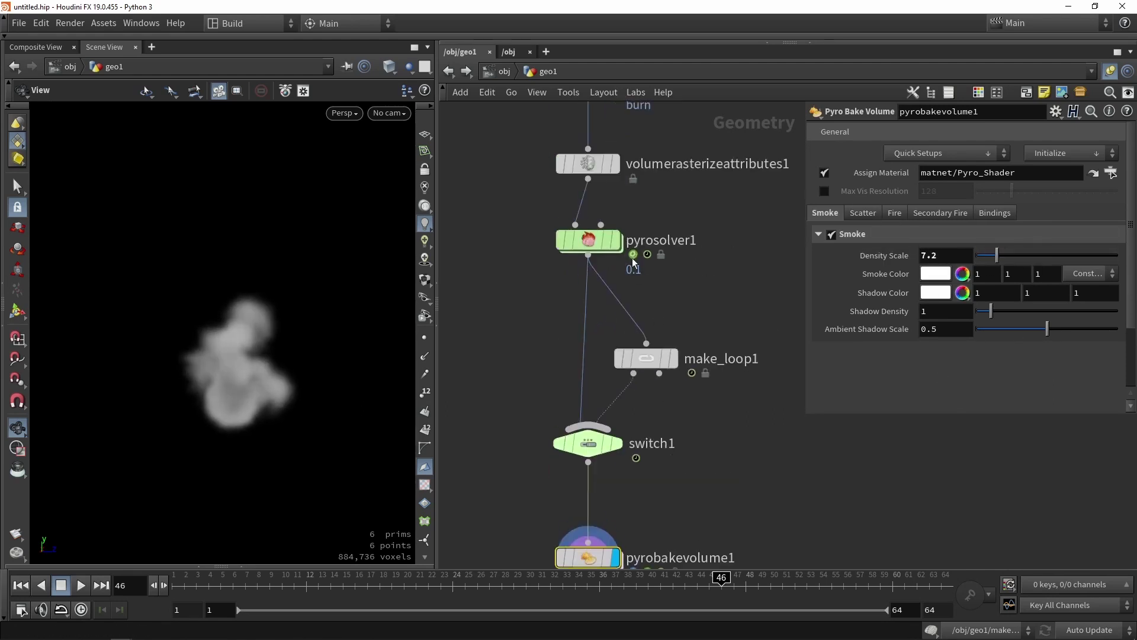
pyautogui.click(592, 243)
pyautogui.click(1031, 168)
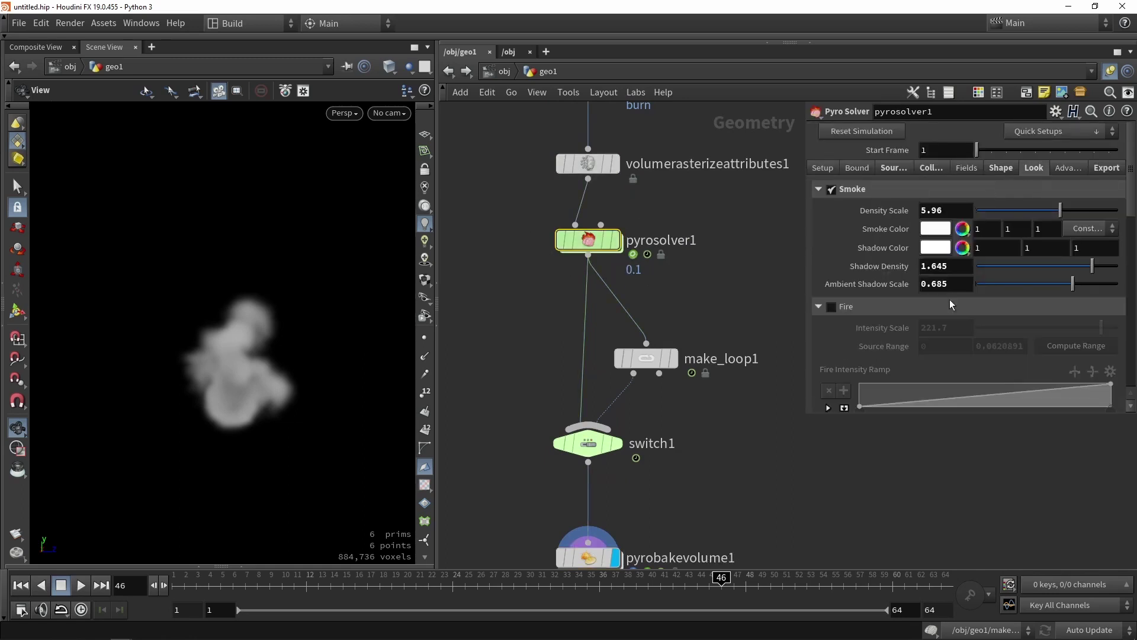
pyautogui.click(833, 167)
pyautogui.moveTo(743, 295); pyautogui.dragTo(657, 91, button='middle')
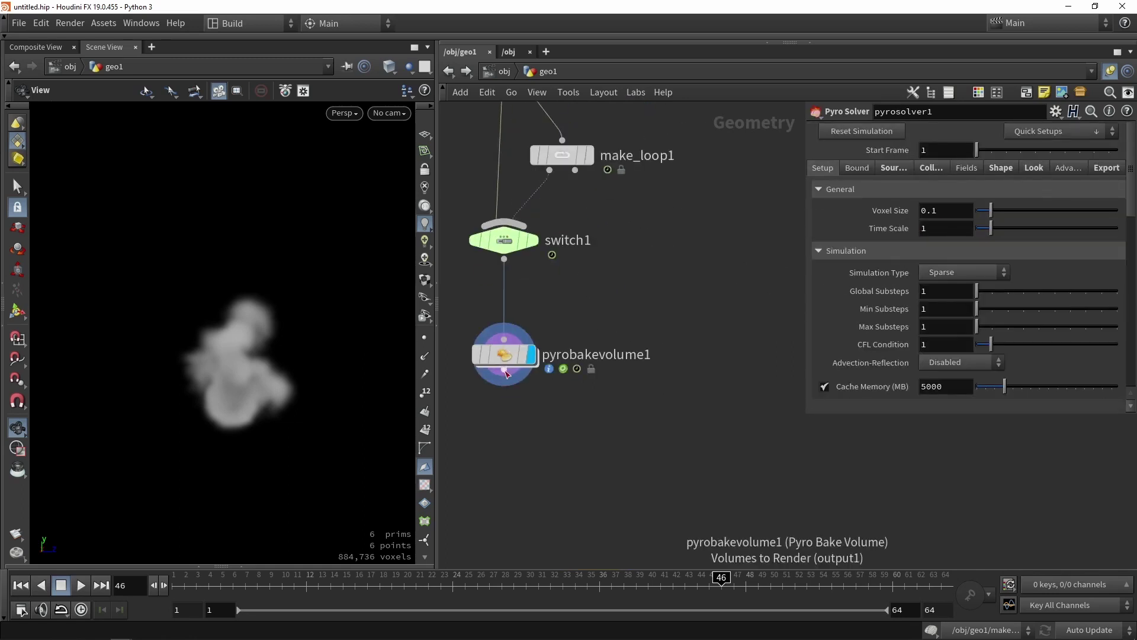
# Set pyrobakevolume1's smoke Density Scale to 2.5 and its Shadow Density to 0.3.
pyautogui.click(504, 356)
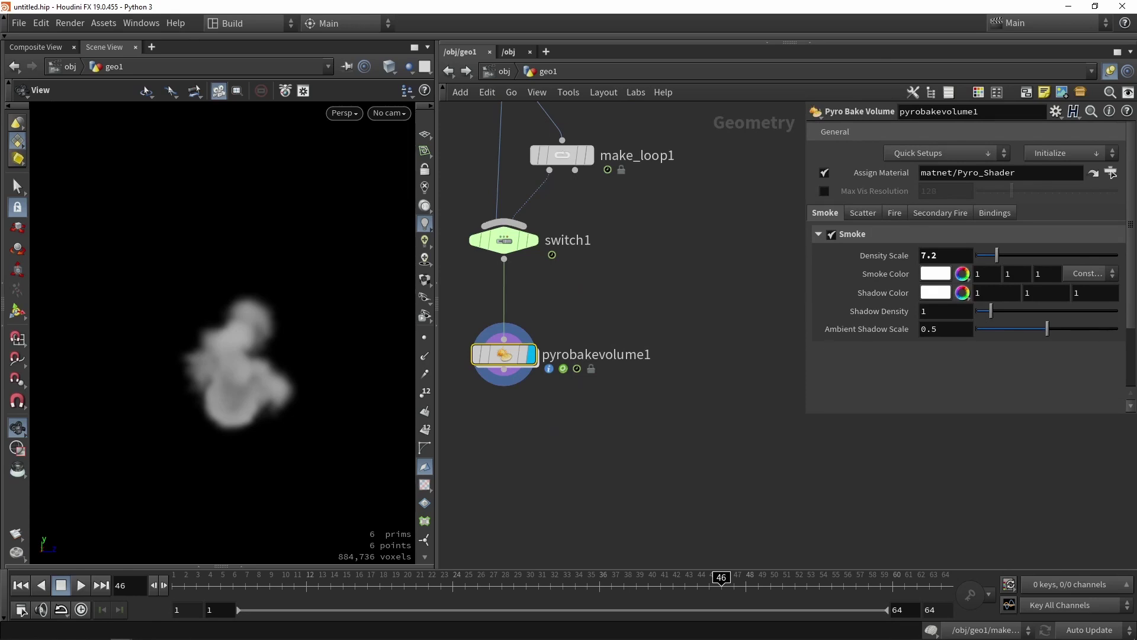
pyautogui.moveTo(901, 258)
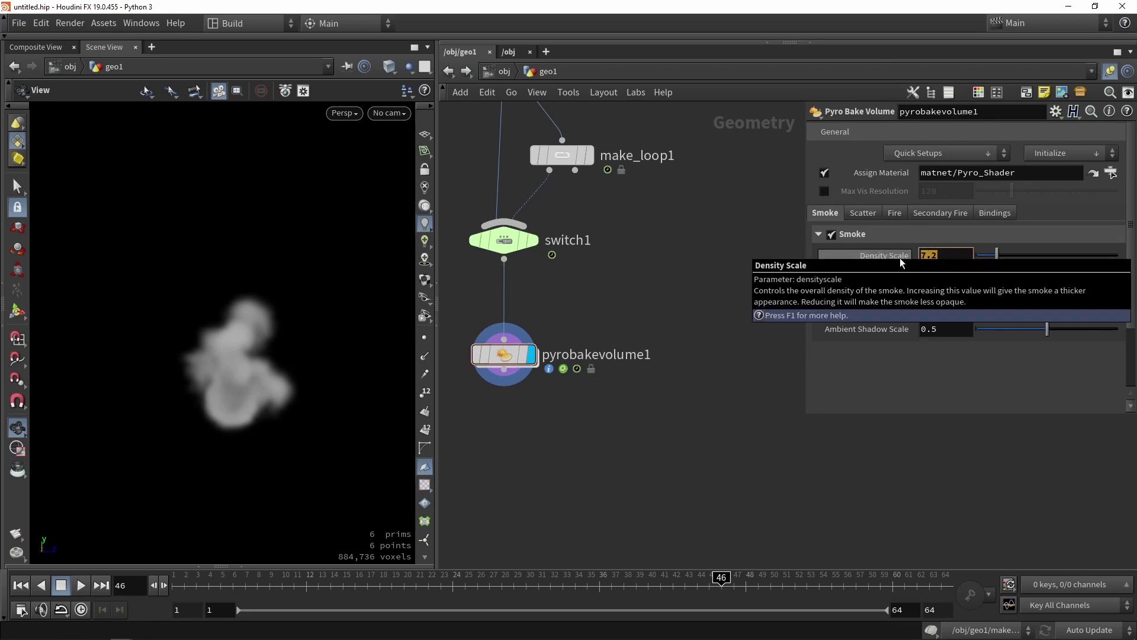
pyautogui.write('2.5')
pyautogui.press('Return')
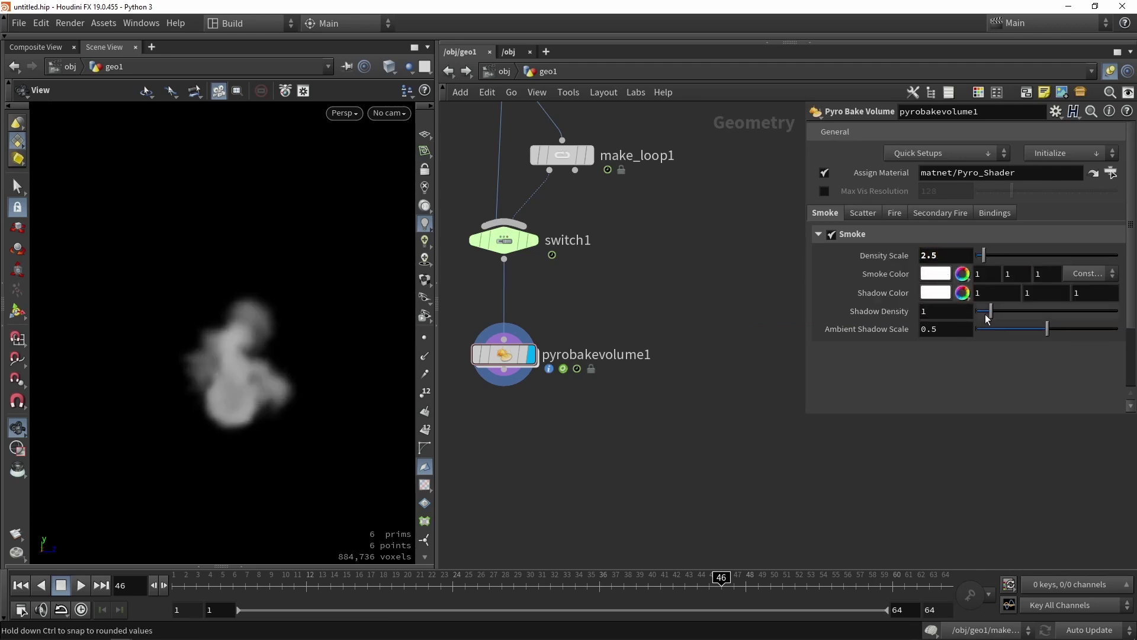
pyautogui.moveTo(989, 321)
pyautogui.mouseDown()
pyautogui.moveTo(1067, 305)
pyautogui.moveTo(962, 303)
pyautogui.moveTo(1102, 309)
pyautogui.moveTo(981, 323)
pyautogui.mouseUp()
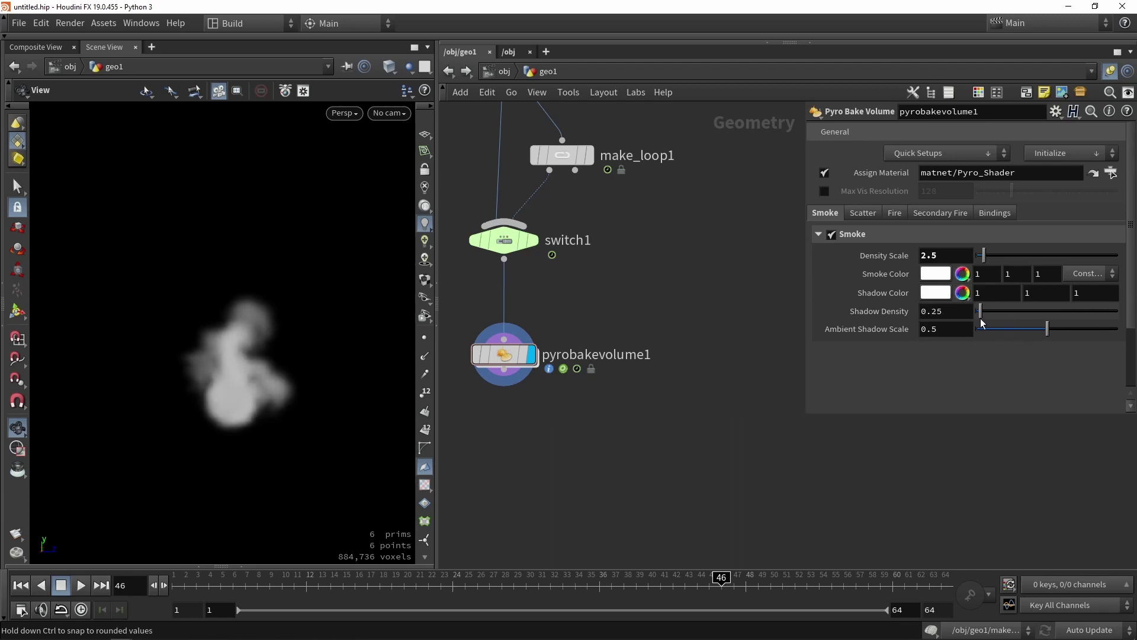
# View the smoke from the front and set pyrobakevolume1's Shadow Density to 0.42 and Ambient Shadow Scale to about 0.4.
pyautogui.moveTo(211, 416); pyautogui.dragTo(221, 388)
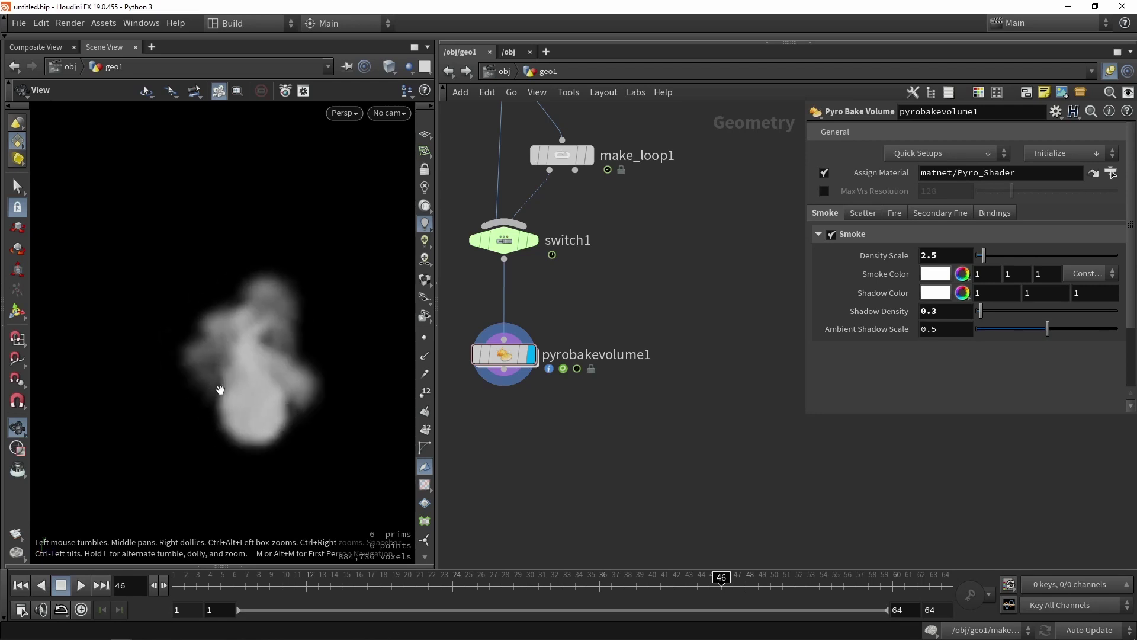
pyautogui.hotkey('space', '2')
pyautogui.hotkey('space', '3')
pyautogui.scroll(-3, 223, 391)
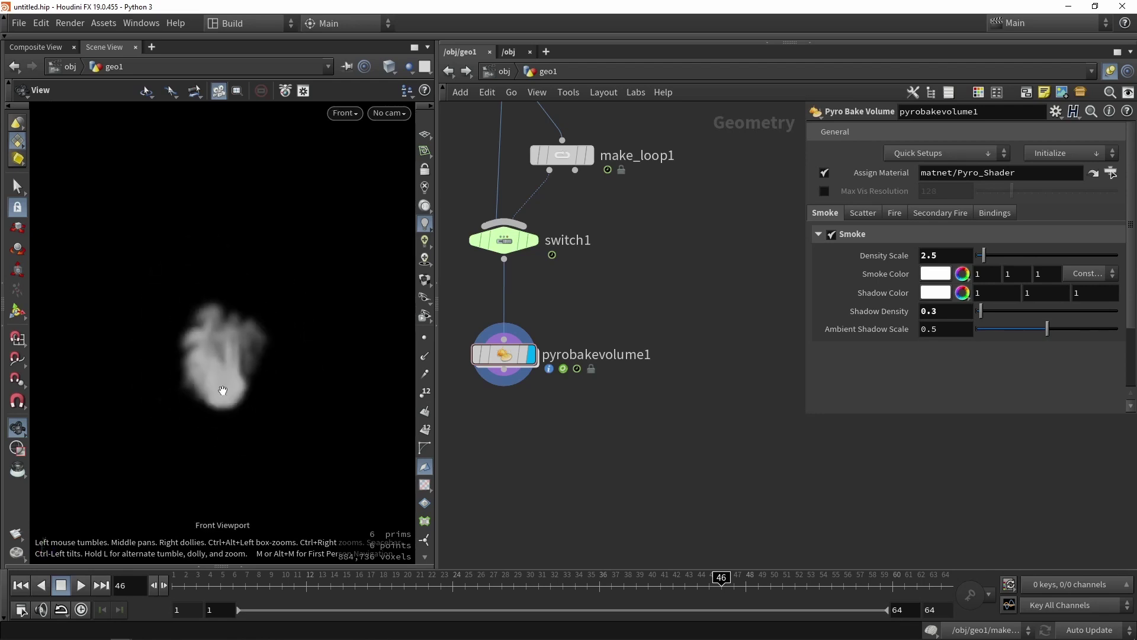
pyautogui.scroll(4, 222, 390)
pyautogui.moveTo(976, 318)
pyautogui.mouseDown()
pyautogui.moveTo(1062, 329)
pyautogui.moveTo(1029, 333)
pyautogui.mouseUp()
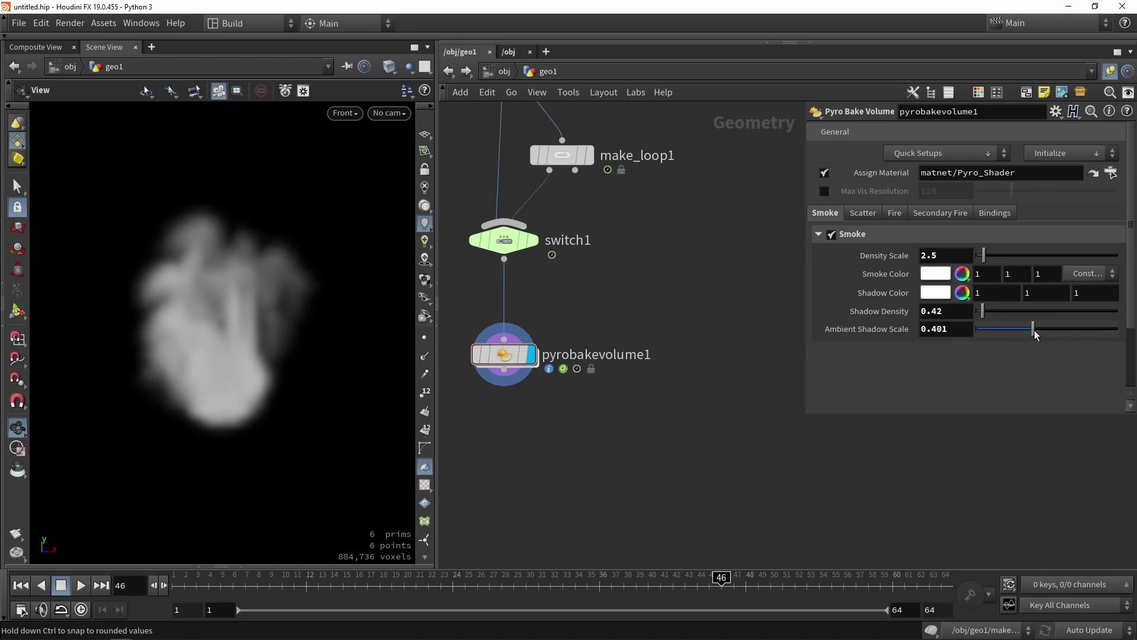
# Enable Scatter on pyrobakevolume1 and bring its source range and color ramp settings into view.
pyautogui.click(864, 213)
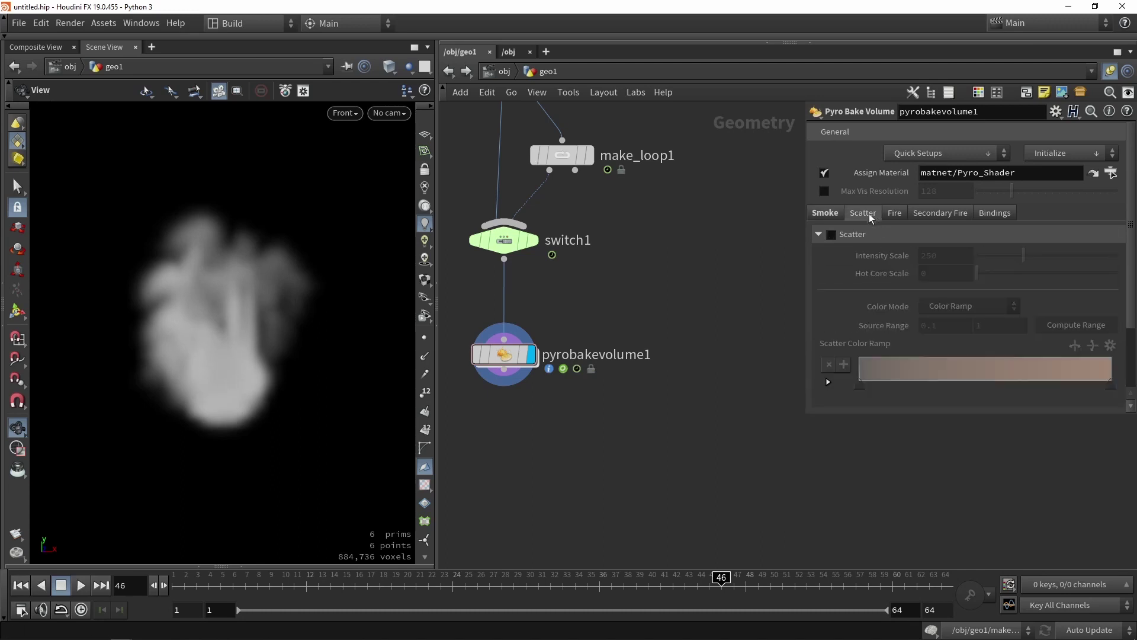
pyautogui.click(832, 235)
pyautogui.scroll(-2, 967, 262)
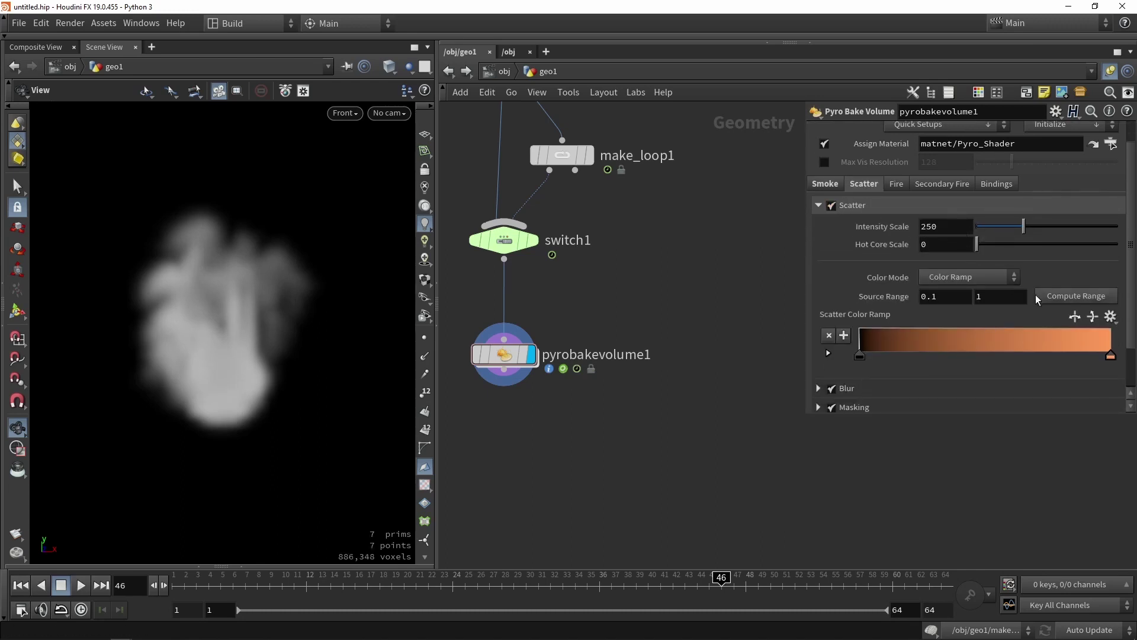
# Try Scatter on pyrobakevolume1 with a computed source range, Intensity Scale 627 and Hot Core Scale 27.
pyautogui.click(1049, 297)
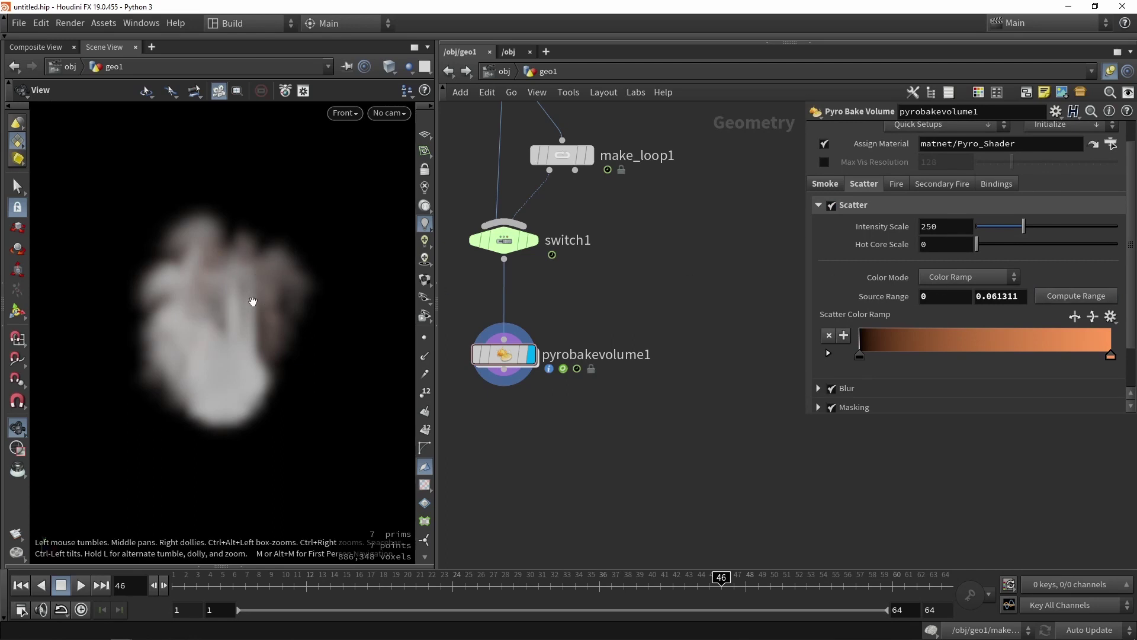
pyautogui.moveTo(1023, 227); pyautogui.dragTo(1094, 227)
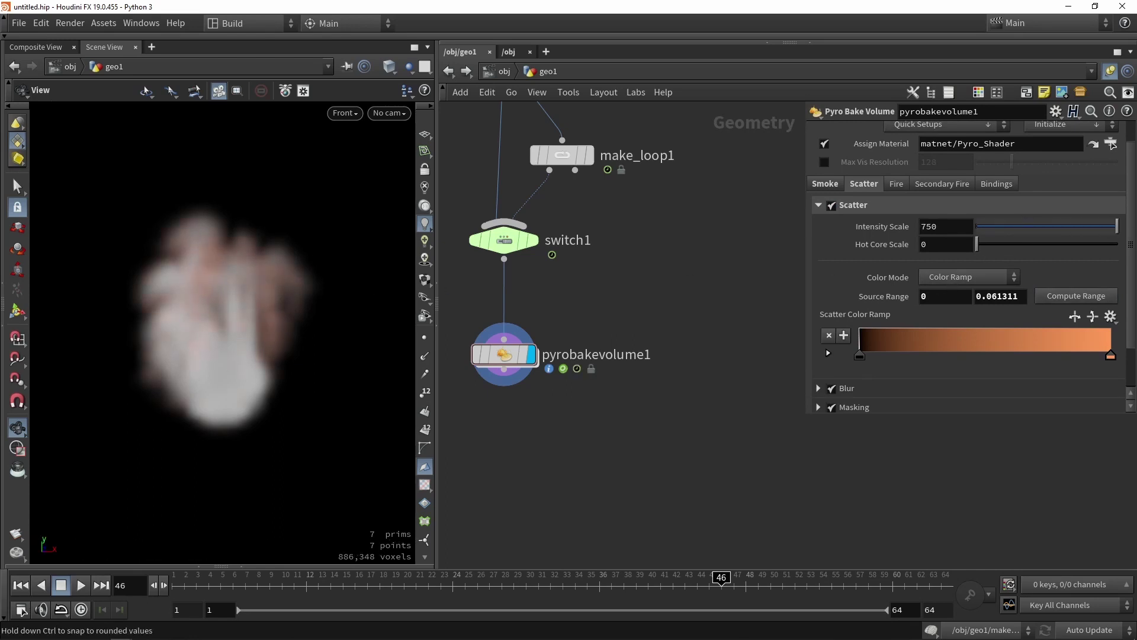
pyautogui.moveTo(995, 245); pyautogui.dragTo(1111, 249)
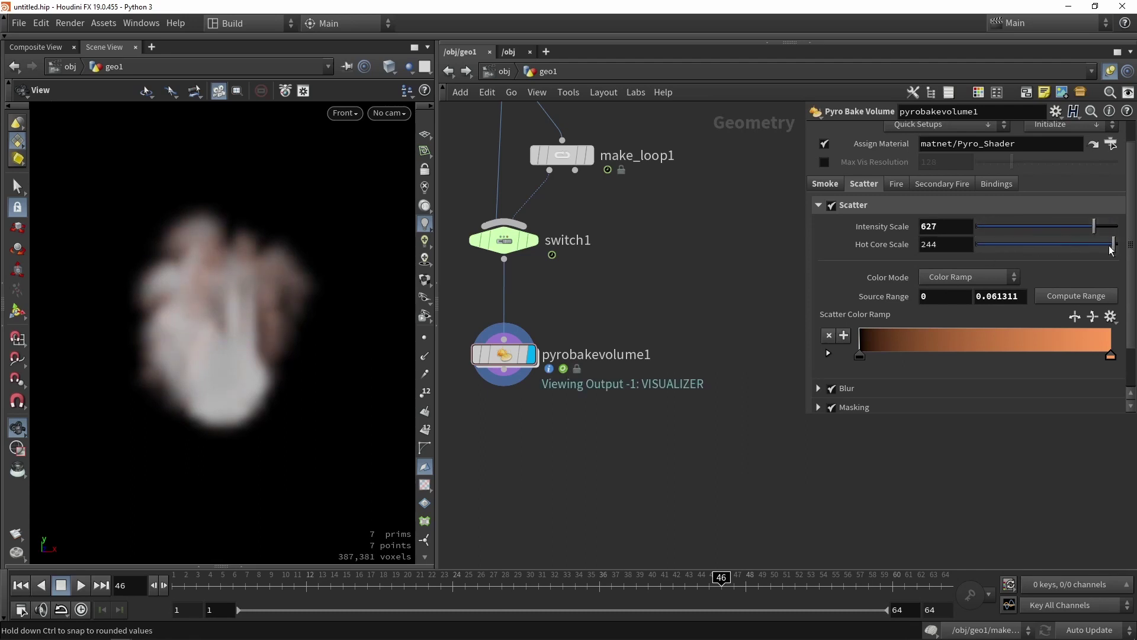
pyautogui.moveTo(1009, 253); pyautogui.dragTo(1003, 250)
# Try a light cyan (8CF0FF) end color on pyrobakevolume1's Scatter Color Ramp.
pyautogui.scroll(-2, 1045, 329)
pyautogui.doubleClick(1111, 328)
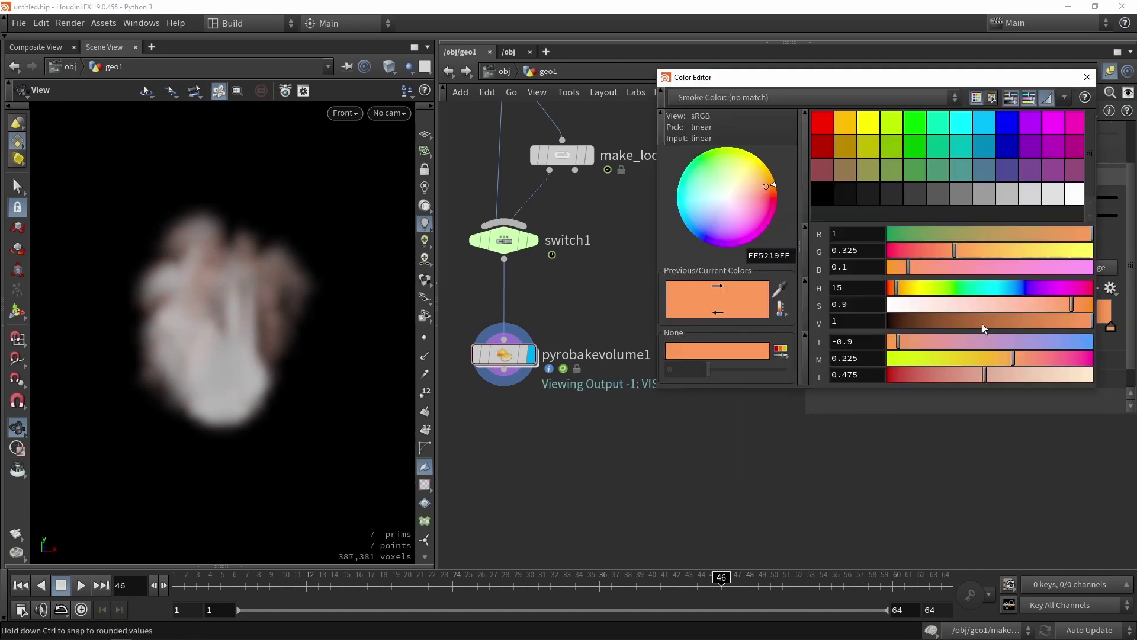
pyautogui.moveTo(768, 200)
pyautogui.mouseDown()
pyautogui.moveTo(720, 221)
pyautogui.moveTo(696, 199)
pyautogui.moveTo(712, 221)
pyautogui.moveTo(690, 188)
pyautogui.moveTo(726, 155)
pyautogui.moveTo(697, 168)
pyautogui.moveTo(701, 148)
pyautogui.moveTo(716, 218)
pyautogui.moveTo(734, 200)
pyautogui.moveTo(730, 222)
pyautogui.moveTo(707, 199)
pyautogui.mouseUp()
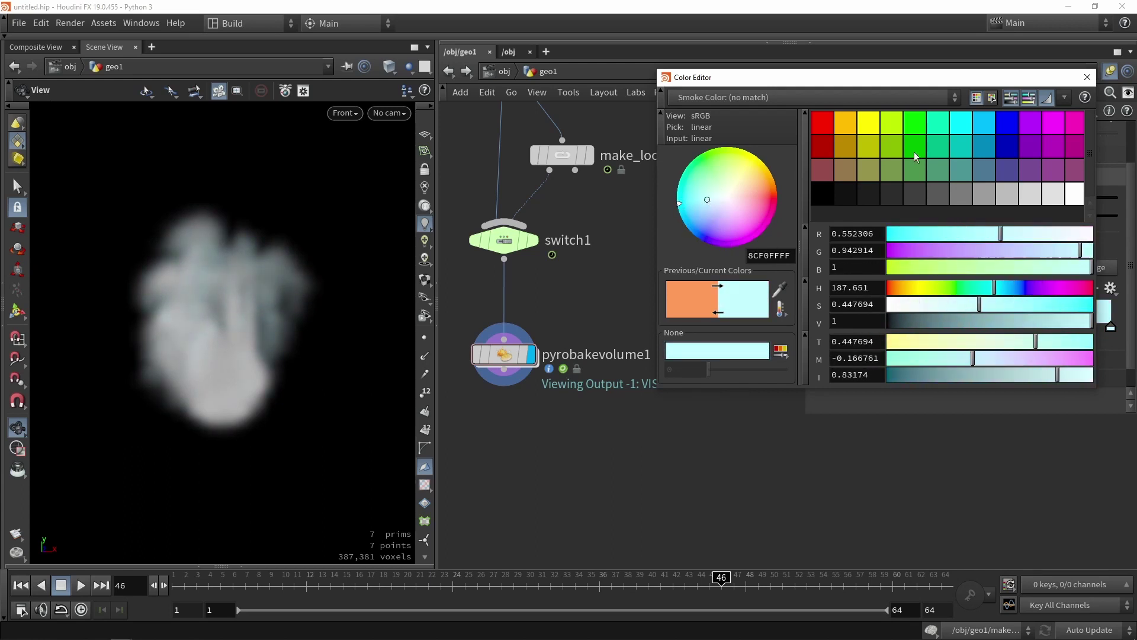
pyautogui.click(1088, 77)
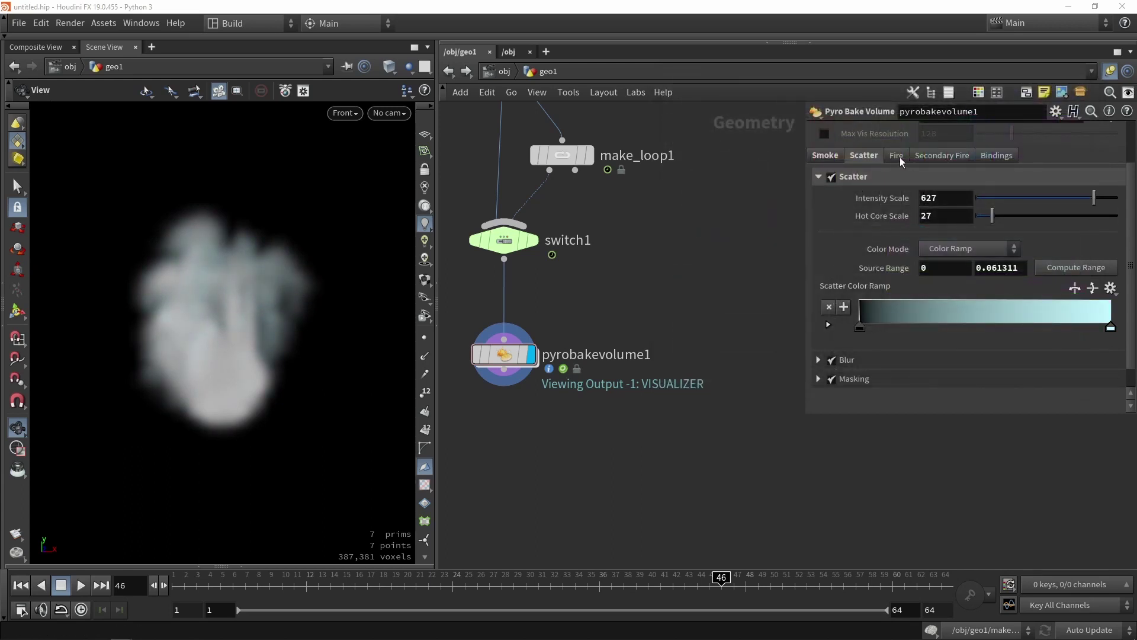
# Try Fire on pyrobakevolume1 with a computed intensity source range and Intensity Scale 202, and disable it again.
pyautogui.click(897, 157)
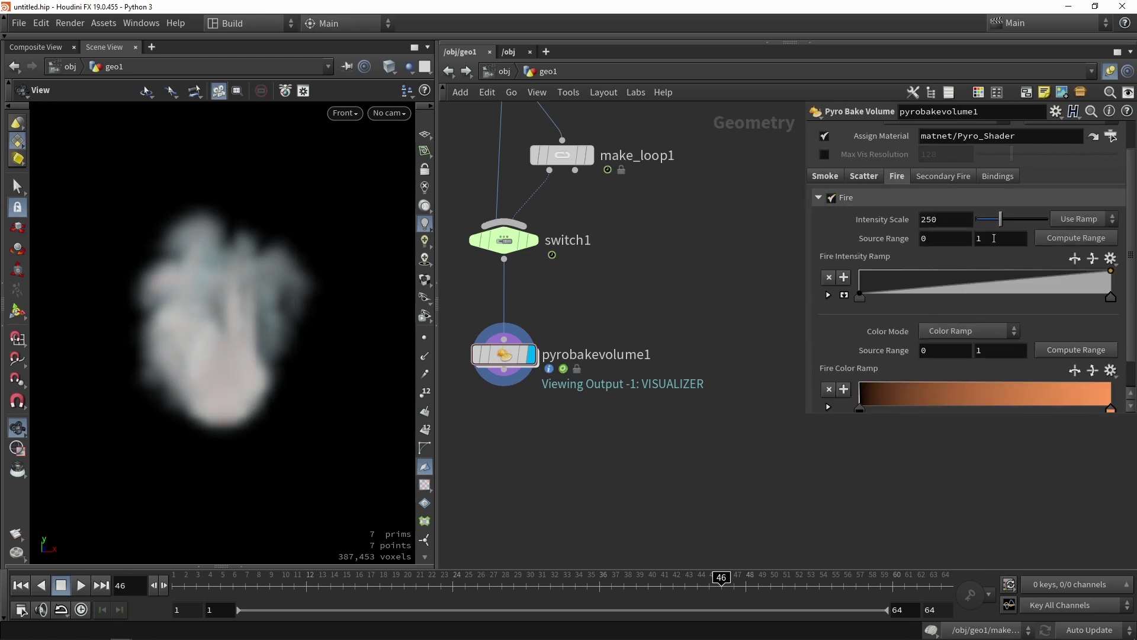
pyautogui.click(1078, 236)
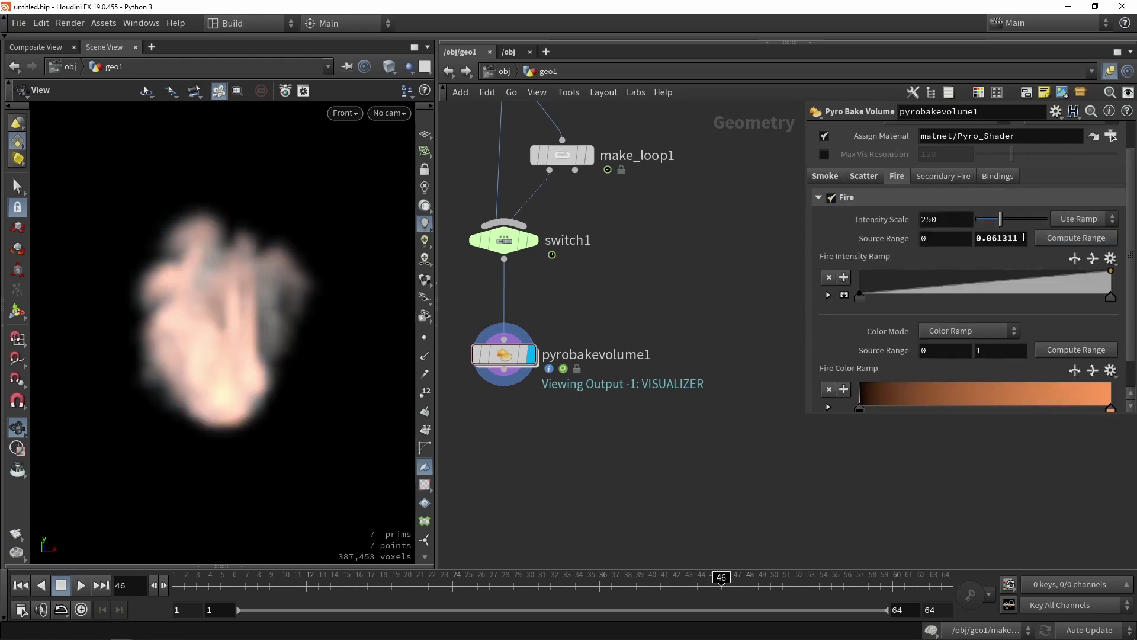
pyautogui.moveTo(998, 222)
pyautogui.mouseDown()
pyautogui.moveTo(979, 221)
pyautogui.moveTo(1038, 221)
pyautogui.moveTo(997, 221)
pyautogui.mouseUp()
pyautogui.click(832, 197)
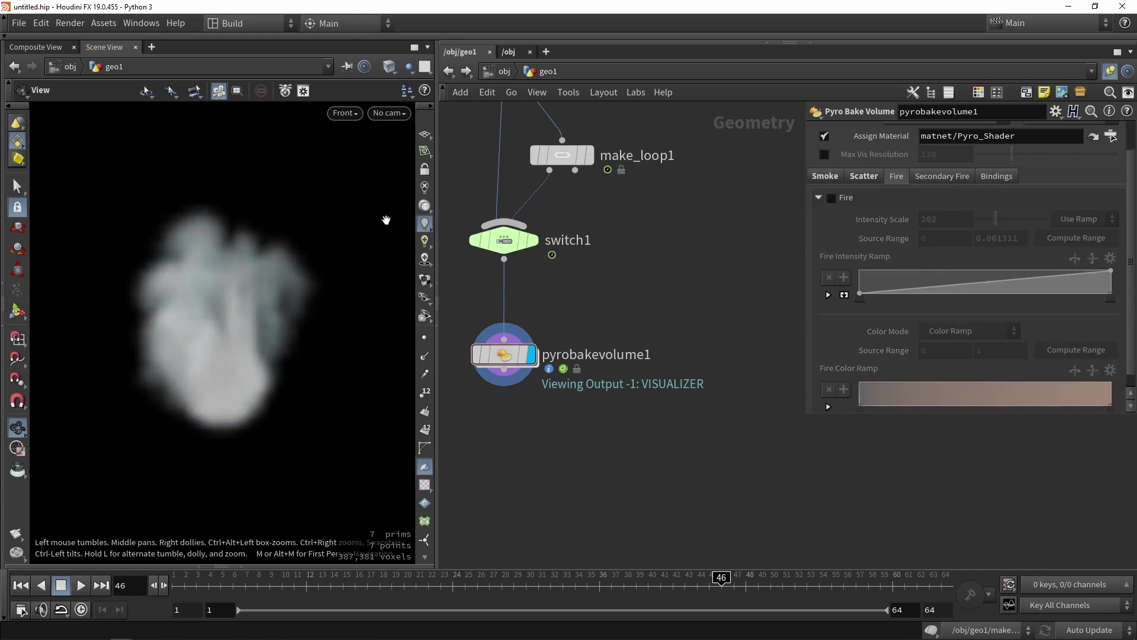
# Check the Secondary Fire and Bindings settings of pyrobakevolume1 and return to its Smoke settings.
pyautogui.click(934, 177)
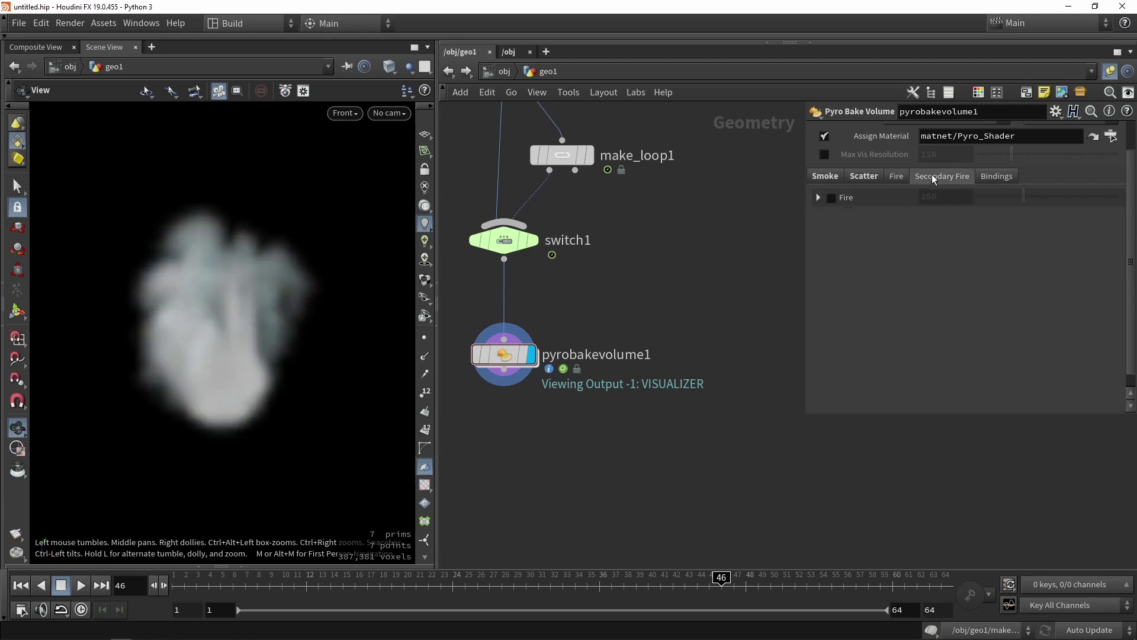
pyautogui.click(997, 177)
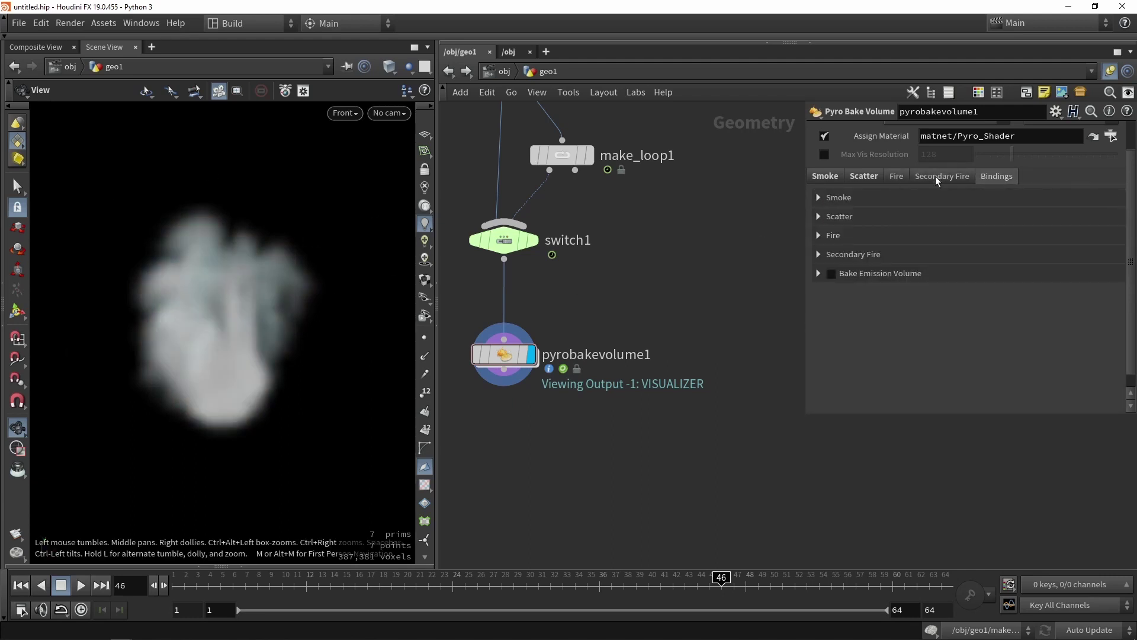
pyautogui.click(934, 178)
pyautogui.click(894, 177)
pyautogui.click(814, 179)
pyautogui.scroll(3, 879, 256)
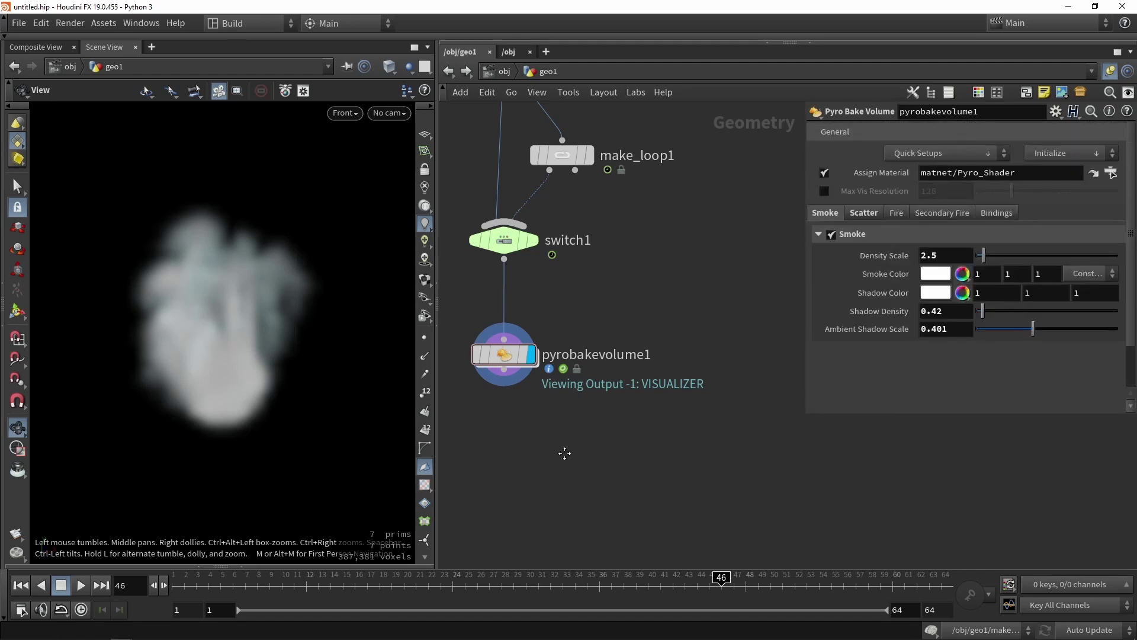
# Try a different smoke Density Scale and a Shadow Density of 5.06 on pyrobakevolume1, undoing each change.
pyautogui.moveTo(565, 454); pyautogui.dragTo(632, 501, button='middle')
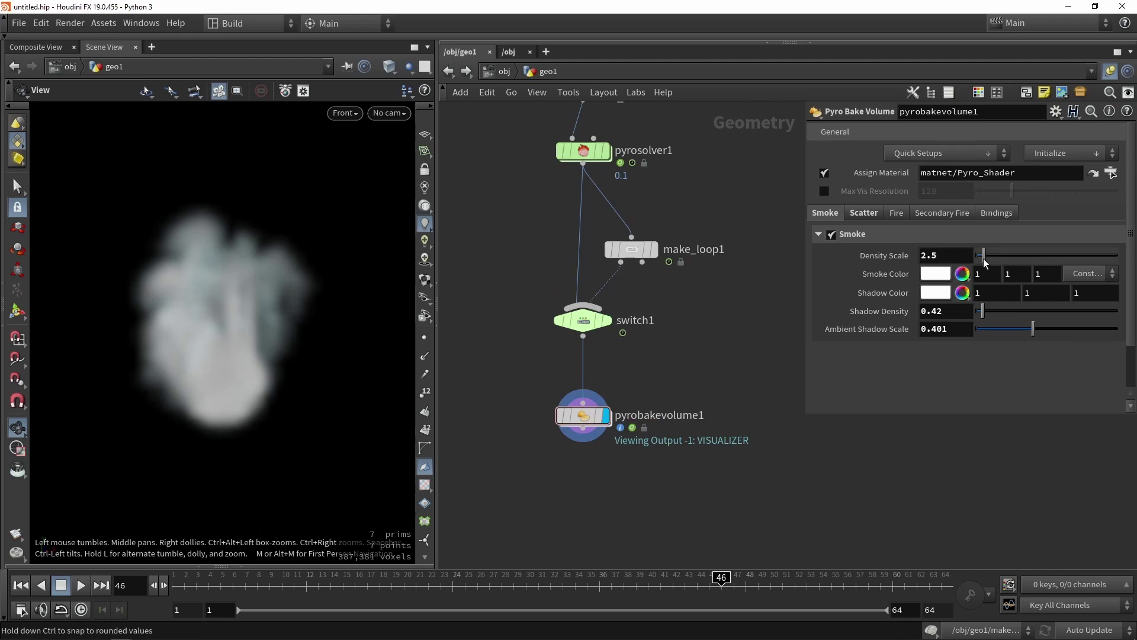
pyautogui.moveTo(984, 260); pyautogui.dragTo(962, 257)
pyautogui.hotkey('ctrl', 'z')
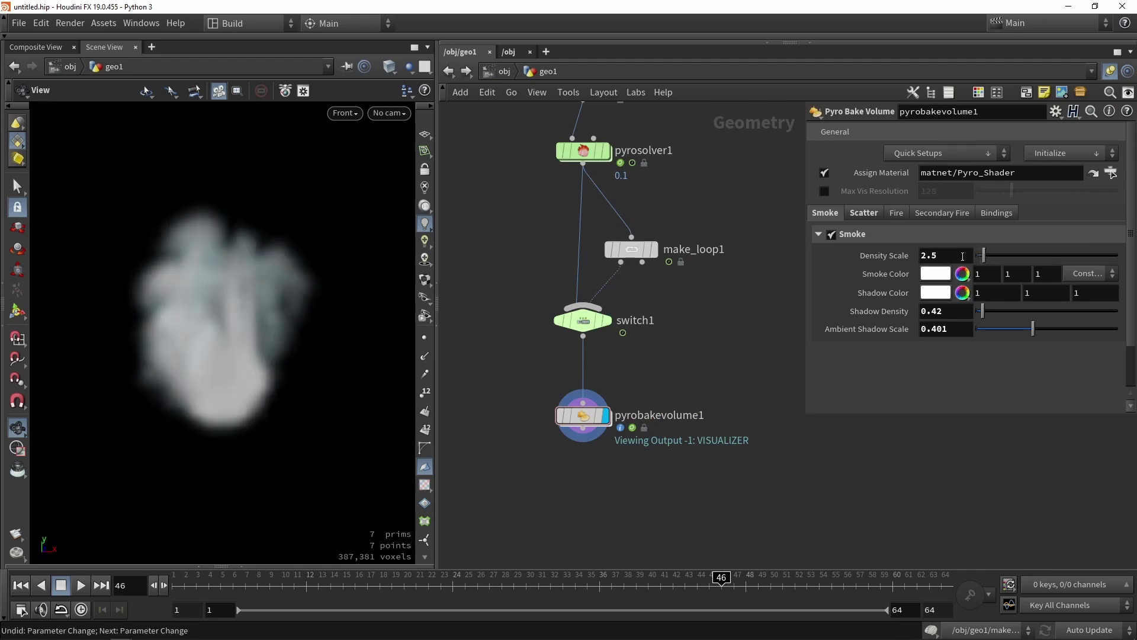
pyautogui.moveTo(984, 317); pyautogui.dragTo(1048, 305)
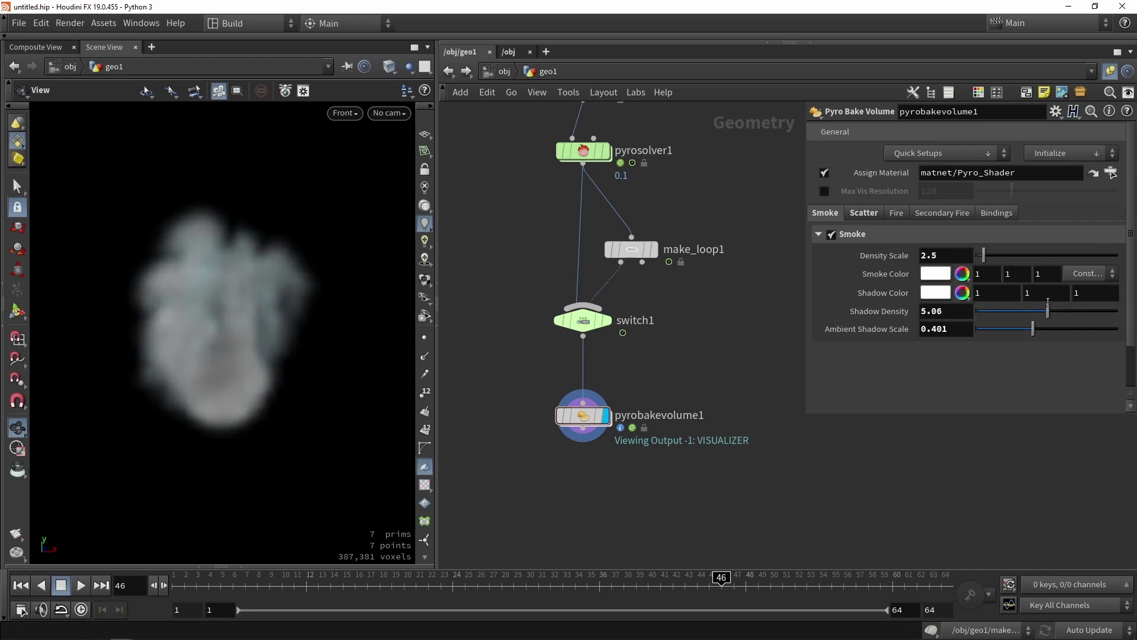
pyautogui.hotkey('ctrl', 'z')
# Disable Scatter on pyrobakevolume1 and return to its Smoke settings, keeping a Density Scale of 2.5.
pyautogui.click(864, 213)
pyautogui.click(831, 234)
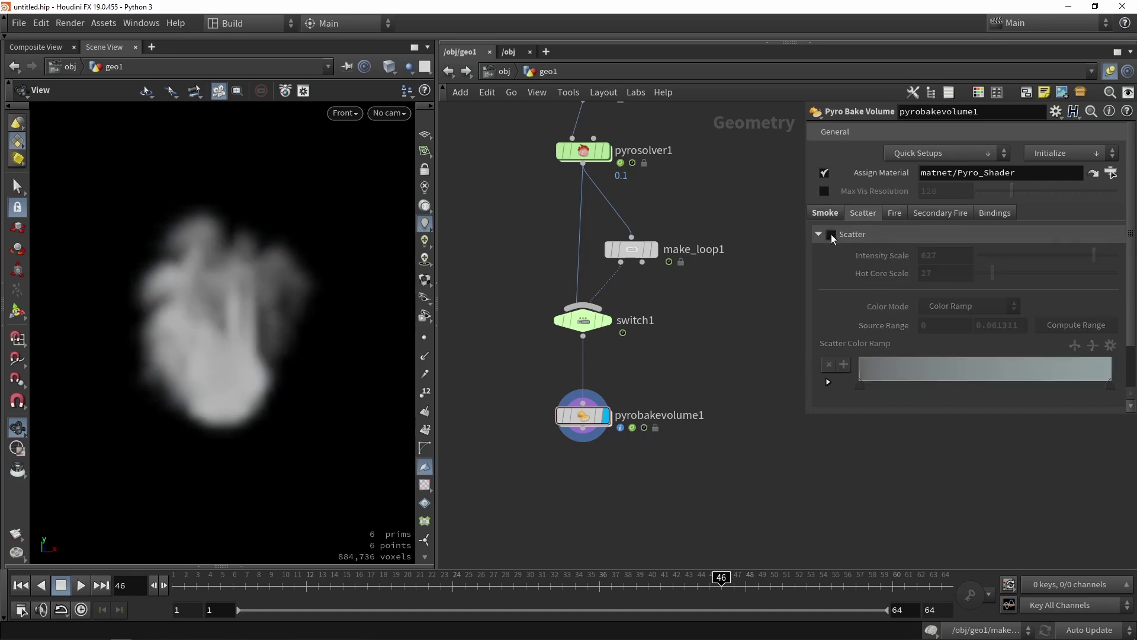
pyautogui.click(835, 217)
pyautogui.moveTo(981, 260)
pyautogui.mouseDown()
pyautogui.moveTo(1038, 256)
pyautogui.moveTo(984, 256)
pyautogui.mouseUp()
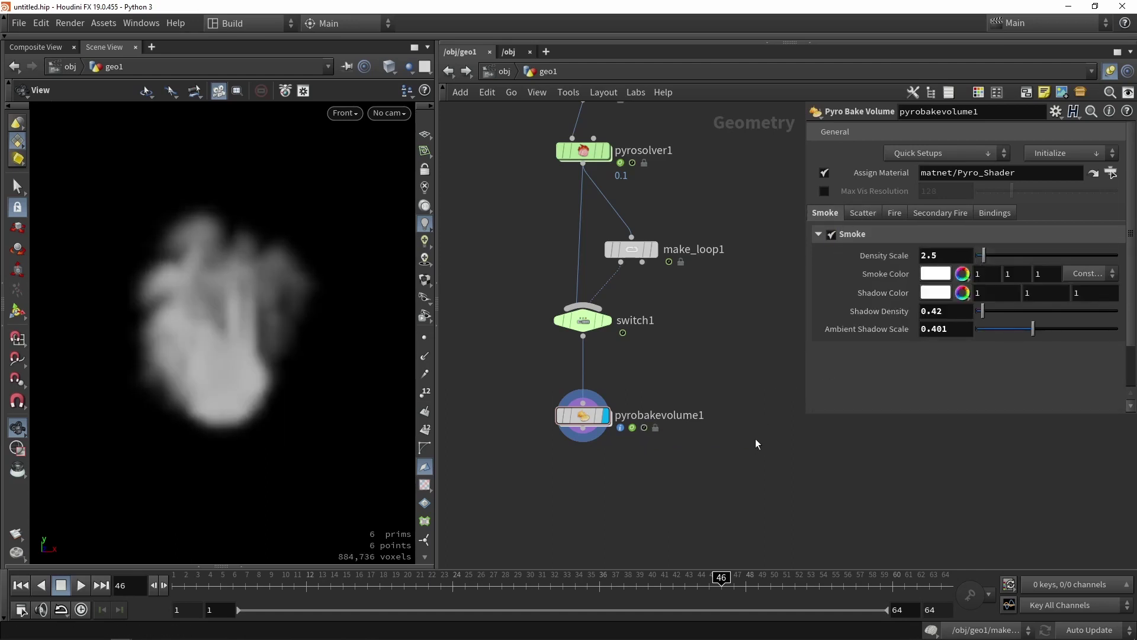
# Move sphere1 aside, add a Torus node and connect it to pyrosource1's first input in place of the sphere.
pyautogui.press('h')
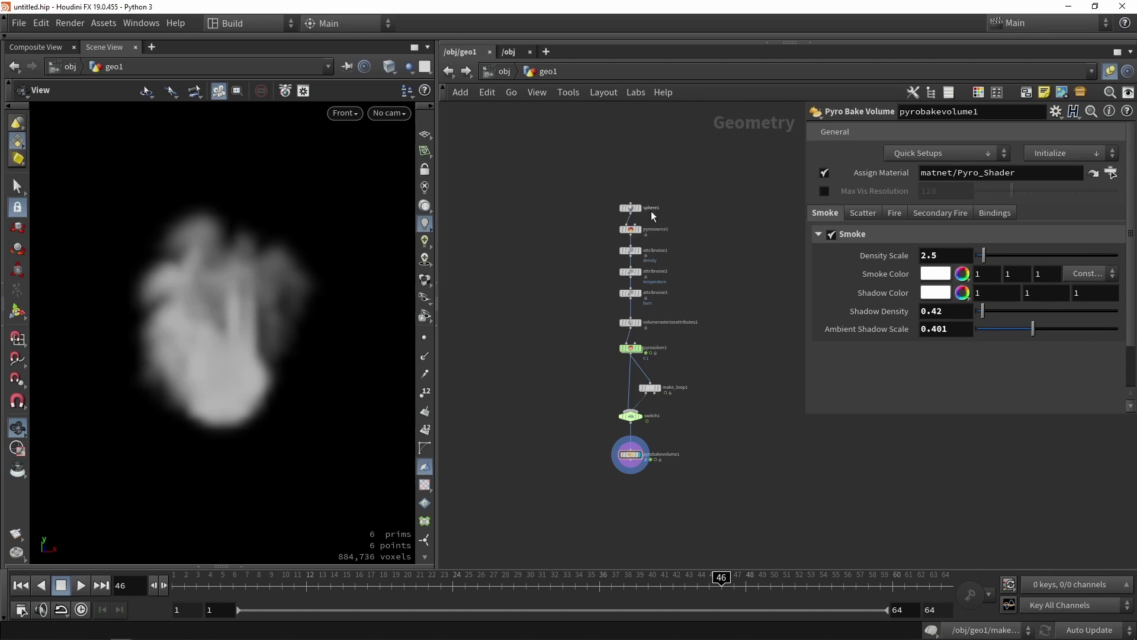
pyautogui.scroll(4, 652, 210)
pyautogui.moveTo(633, 210); pyautogui.dragTo(576, 168)
pyautogui.press('Tab')
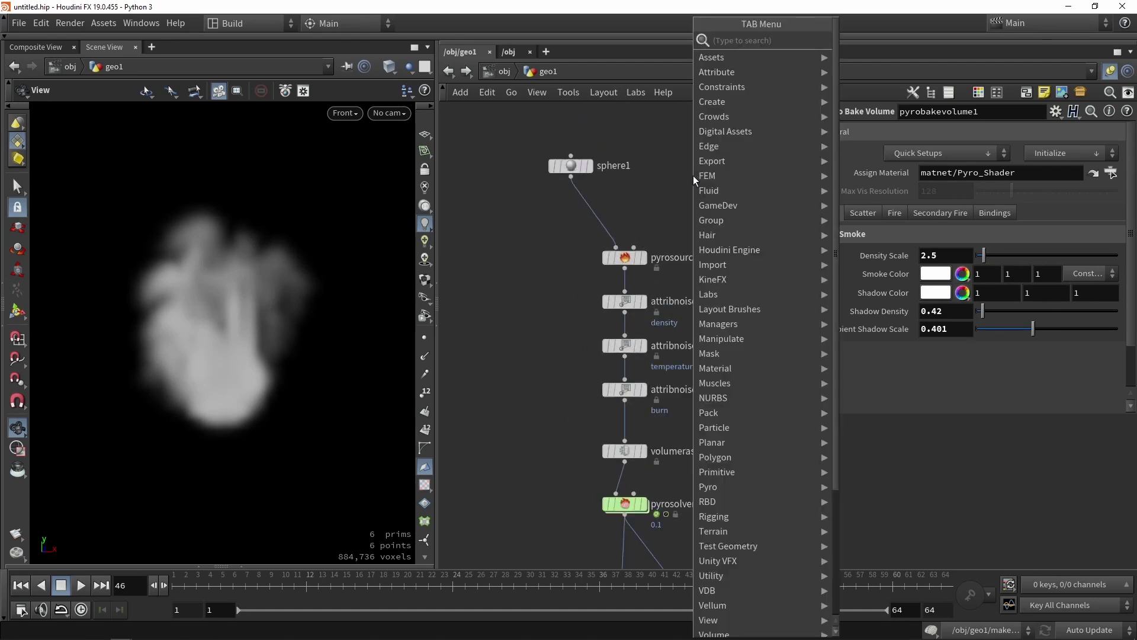
pyautogui.write('torus')
pyautogui.press('Return')
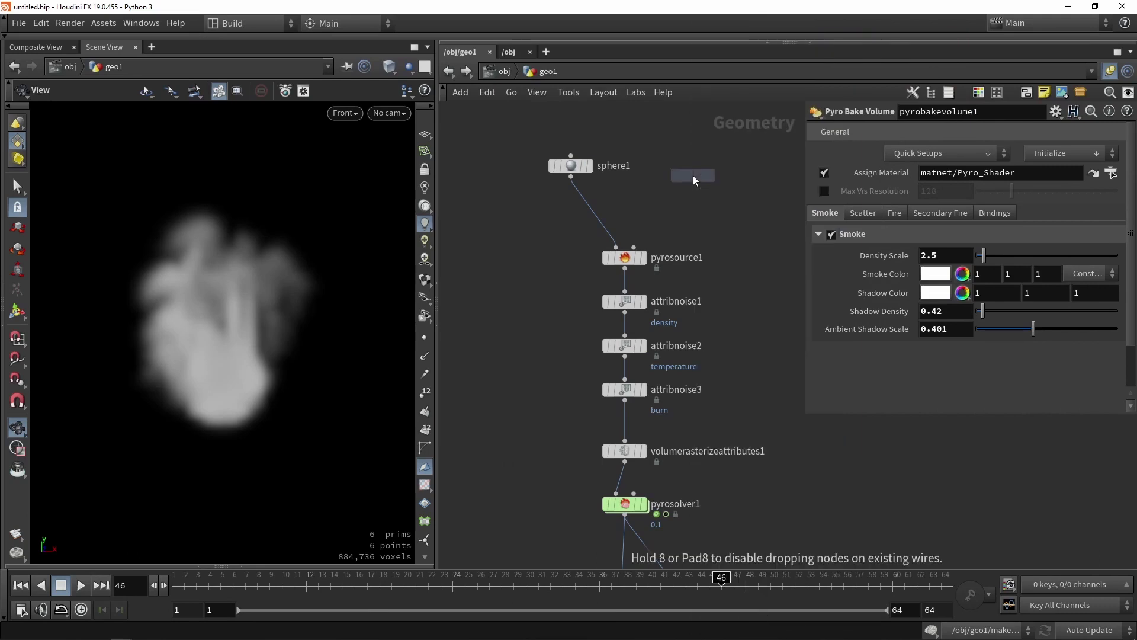
pyautogui.click(693, 175)
pyautogui.scroll(1, 690, 167)
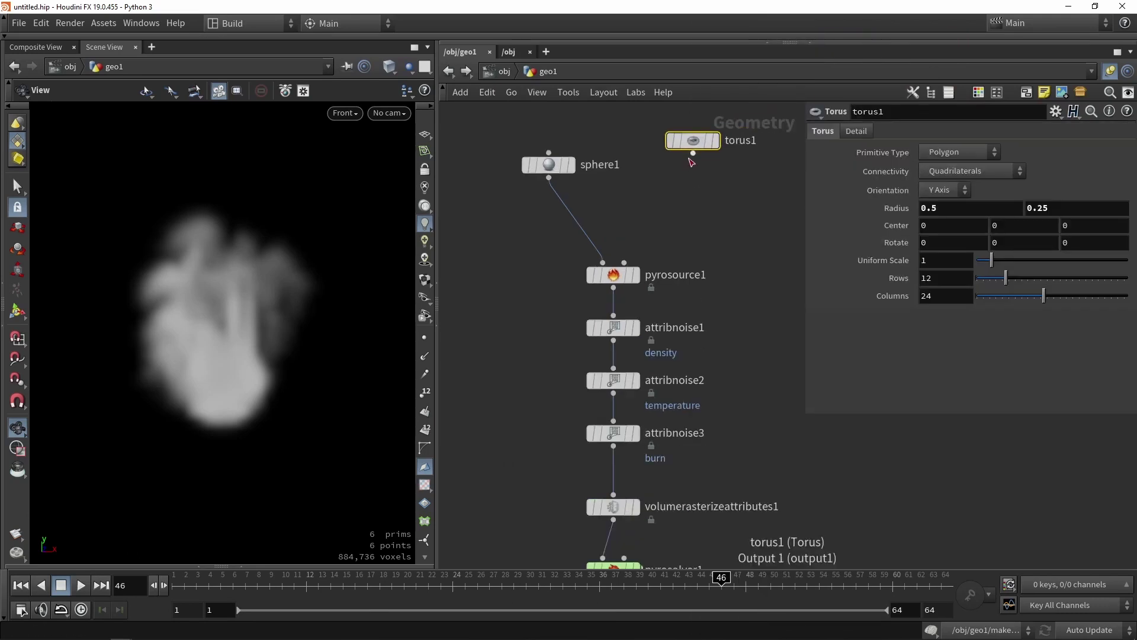
pyautogui.moveTo(692, 153); pyautogui.dragTo(602, 262)
# Display pyrosolver1 and play the torus simulation from frame 1, switching to the perspective view.
pyautogui.scroll(-4, 617, 244)
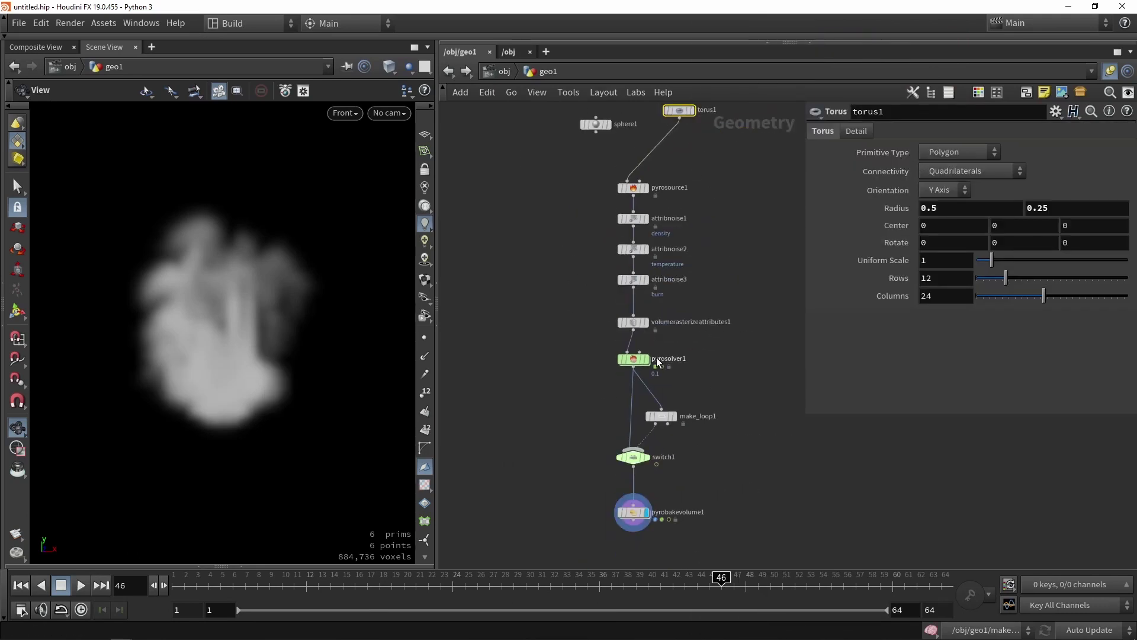
pyautogui.click(648, 360)
pyautogui.click(635, 359)
pyautogui.moveTo(257, 587); pyautogui.dragTo(111, 585)
pyautogui.click(83, 585)
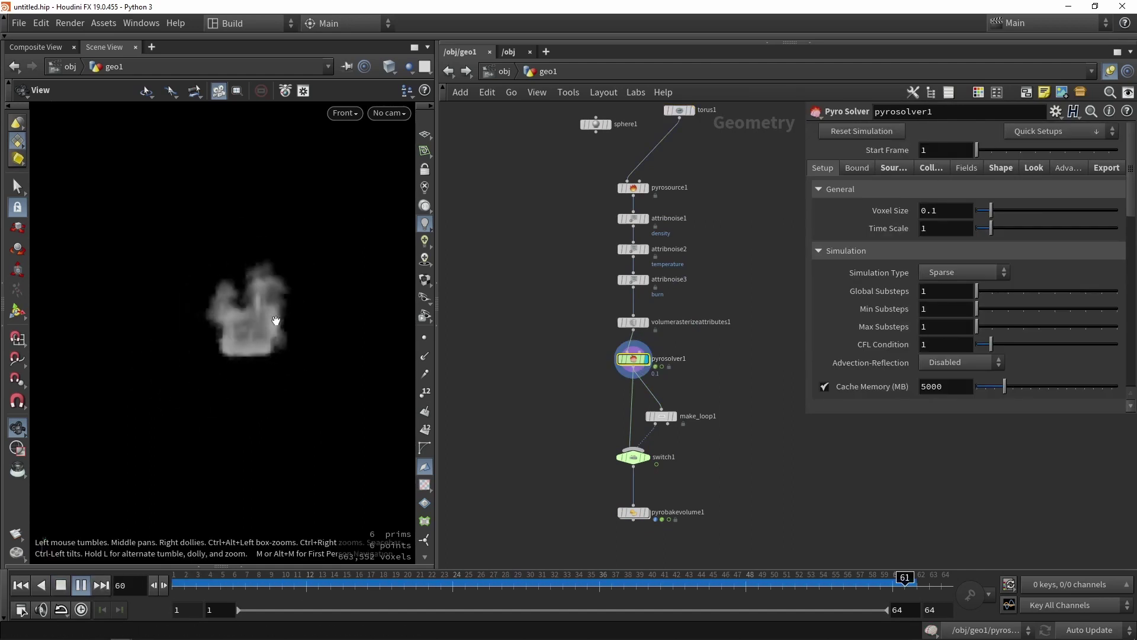
pyautogui.hotkey('space', '1')
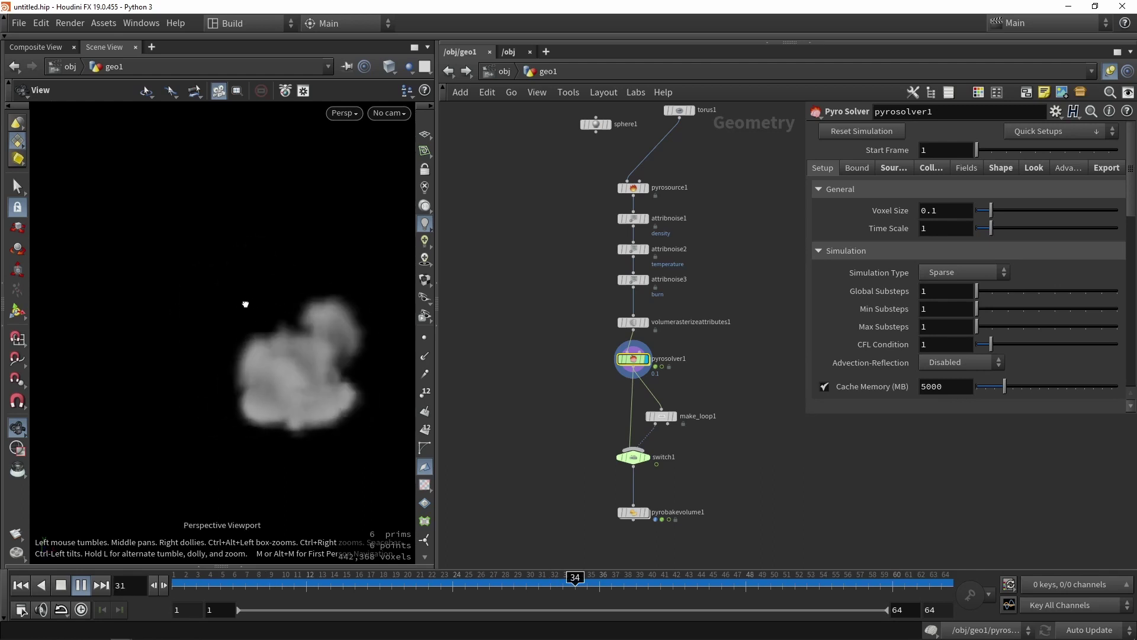
pyautogui.click(81, 585)
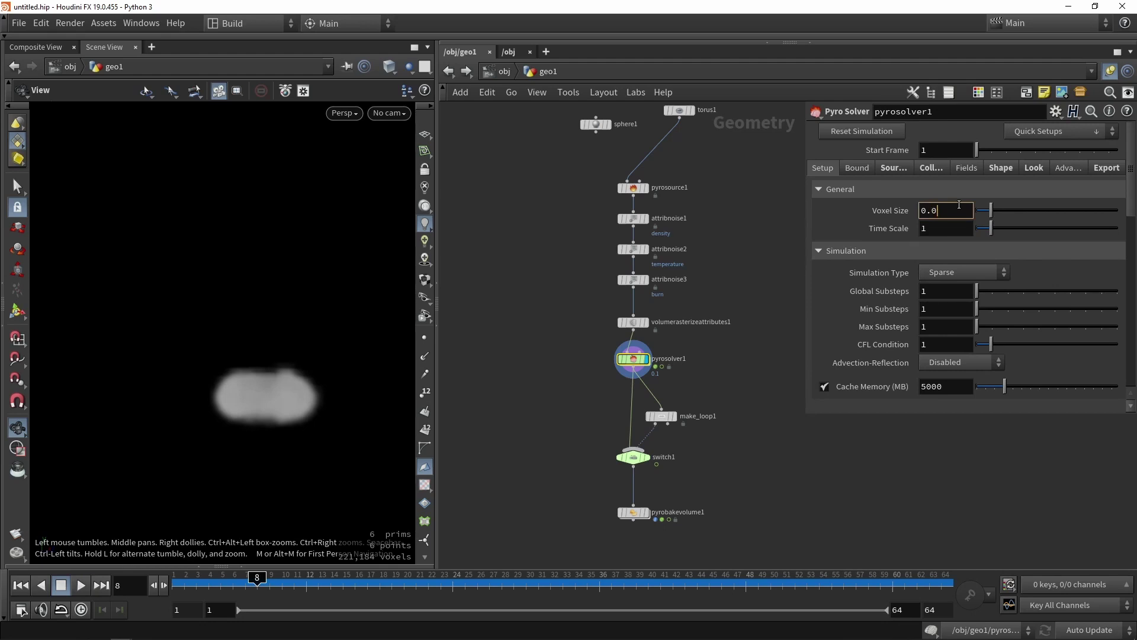
# Set pyrosolver1's Voxel Size to 0.05, replay the torus simulation from frame 1 and orbit around the smoke.
pyautogui.moveTo(257, 583); pyautogui.dragTo(117, 585)
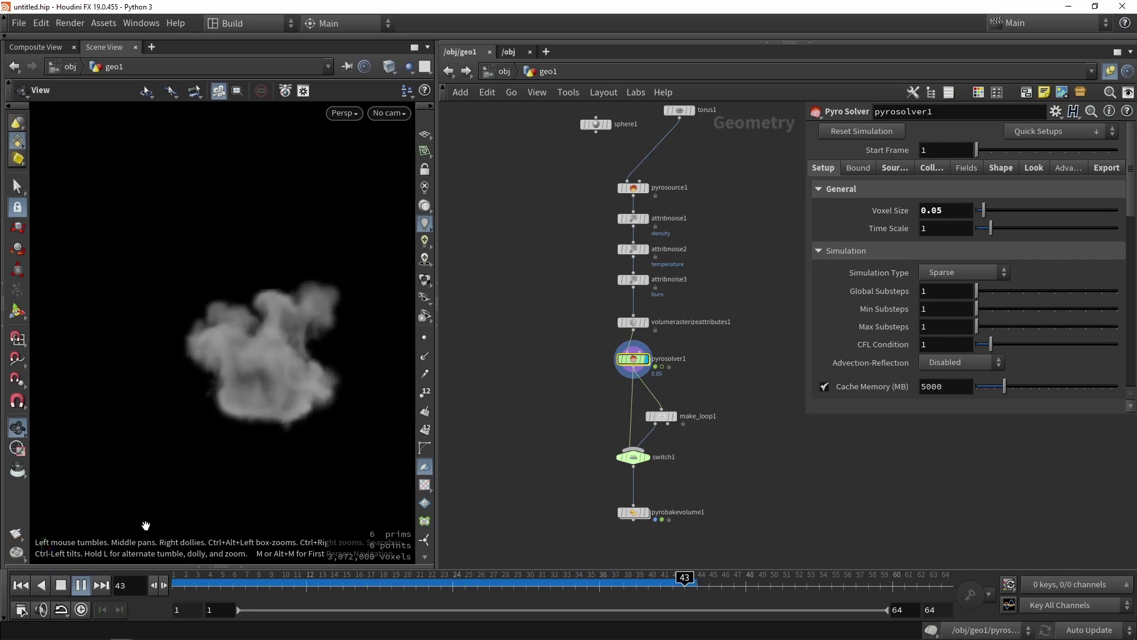
pyautogui.click(81, 585)
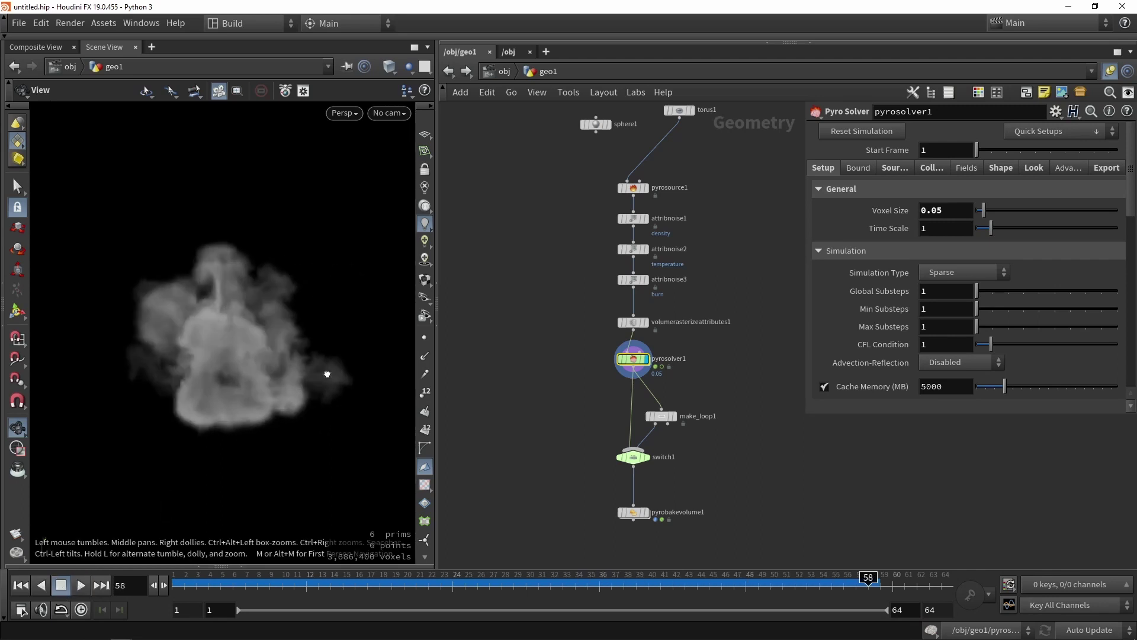
pyautogui.moveTo(327, 374); pyautogui.dragTo(183, 378)
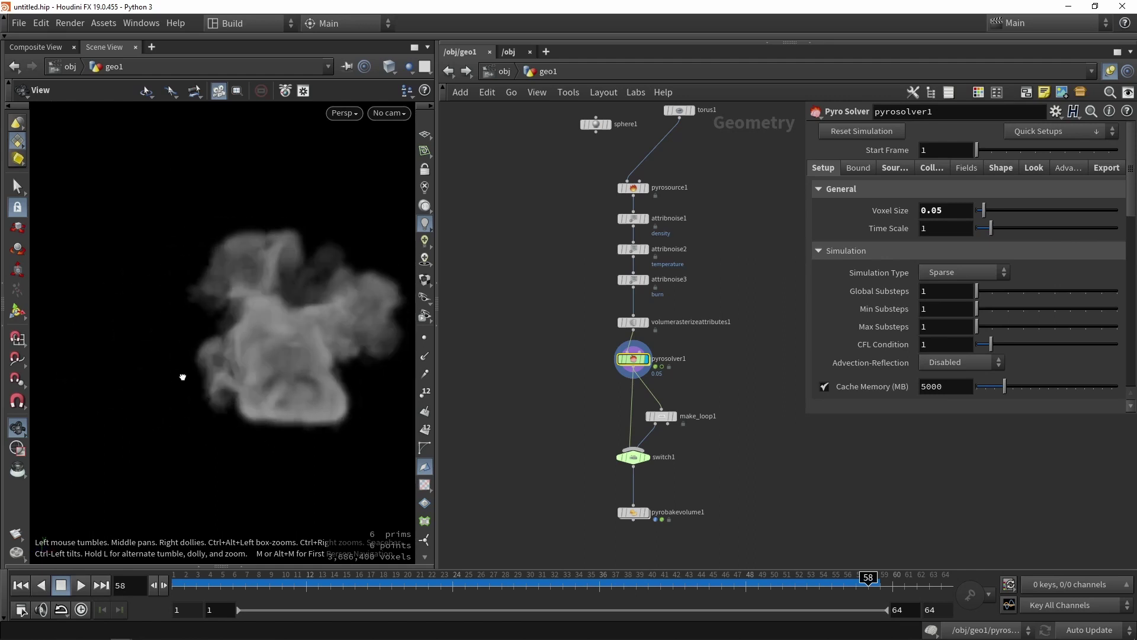
# Add a Test Geometry: Pig Head node and connect it to pyrosource1's first input in place of the torus.
pyautogui.moveTo(682, 160); pyautogui.dragTo(667, 254, button='middle')
pyautogui.press('Tab')
pyautogui.write('t')
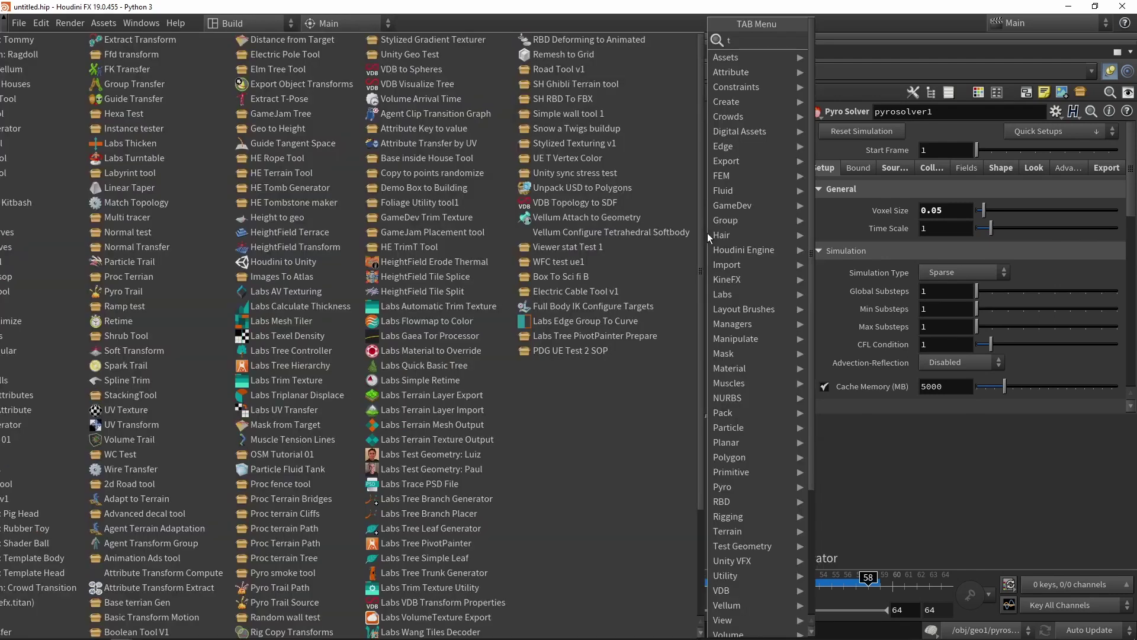
pyautogui.write('est')
pyautogui.click(858, 173)
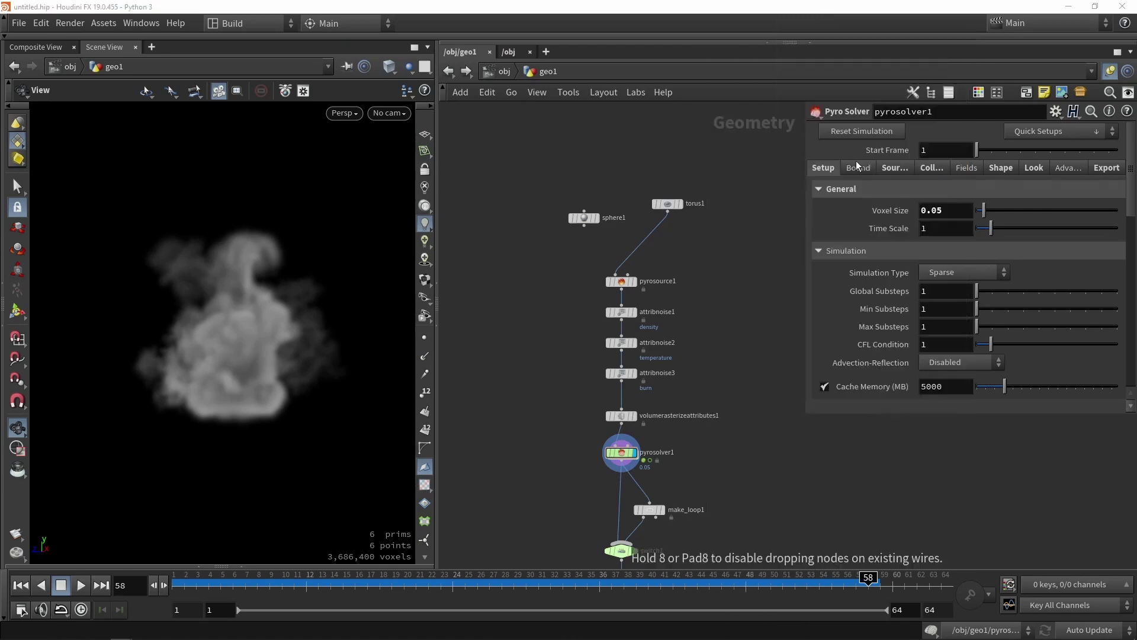
pyautogui.click(694, 234)
pyautogui.scroll(3, 693, 234)
pyautogui.moveTo(692, 241); pyautogui.dragTo(578, 289)
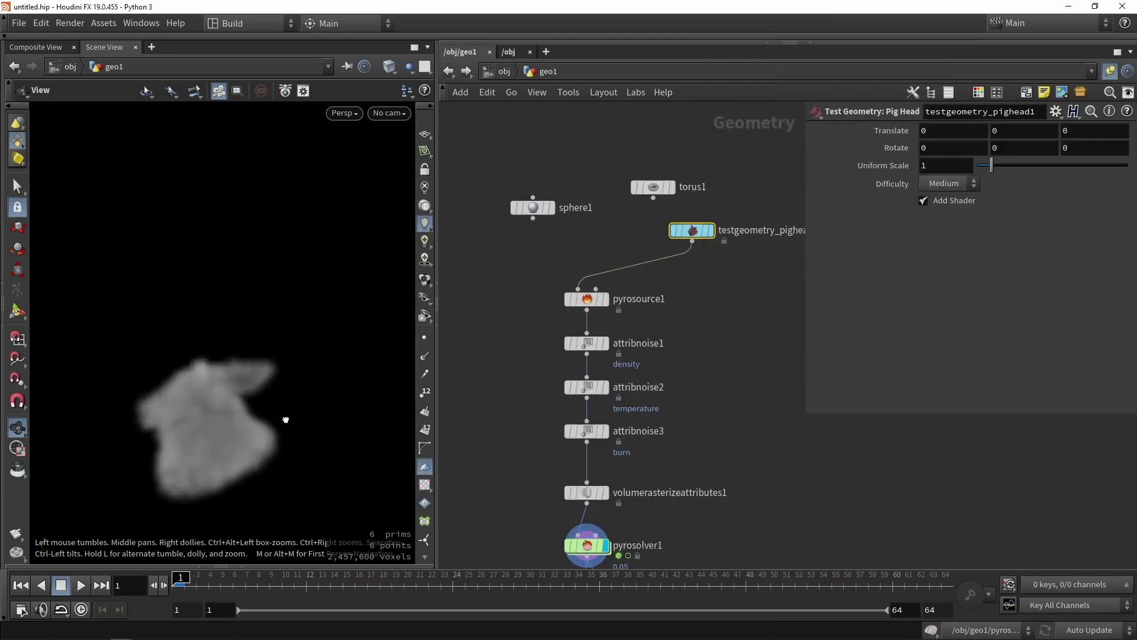
# Play the pig head smoke simulation, stop it and examine the smoke from another angle.
pyautogui.moveTo(285, 420); pyautogui.dragTo(223, 336)
pyautogui.click(80, 584)
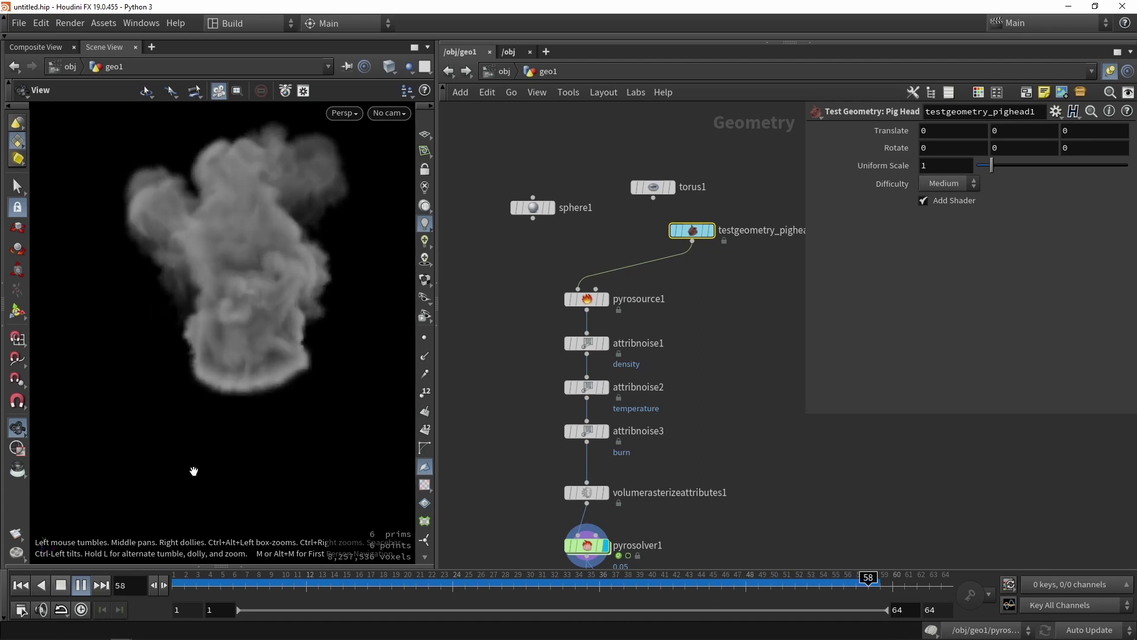
pyautogui.click(58, 584)
pyautogui.moveTo(172, 408); pyautogui.dragTo(256, 400)
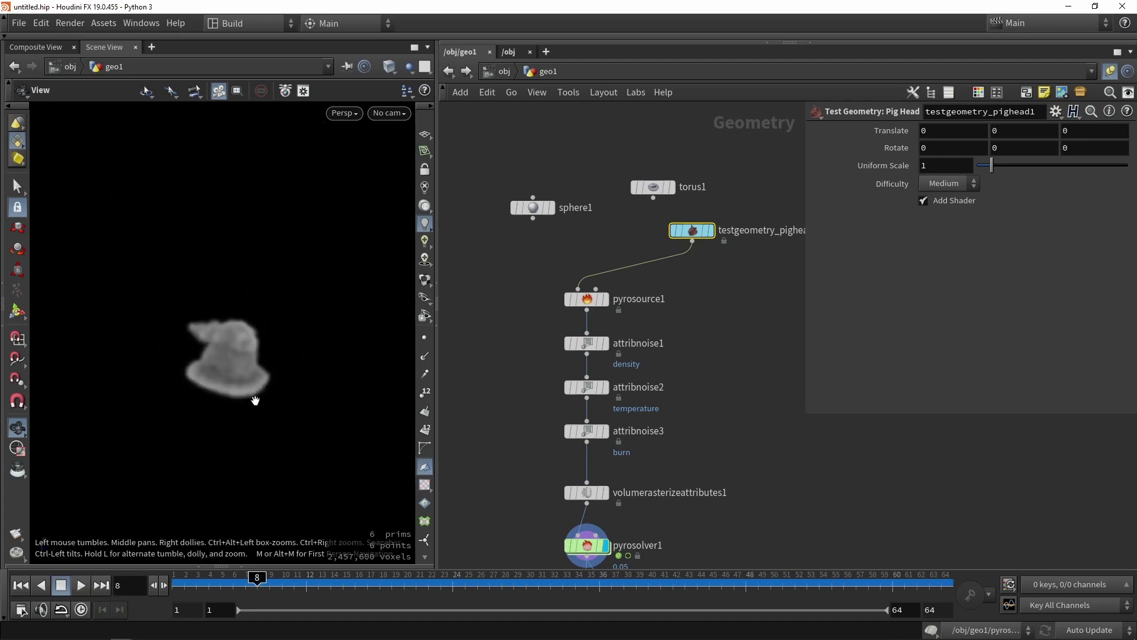
pyautogui.press('h')
pyautogui.scroll(-1, 507, 389)
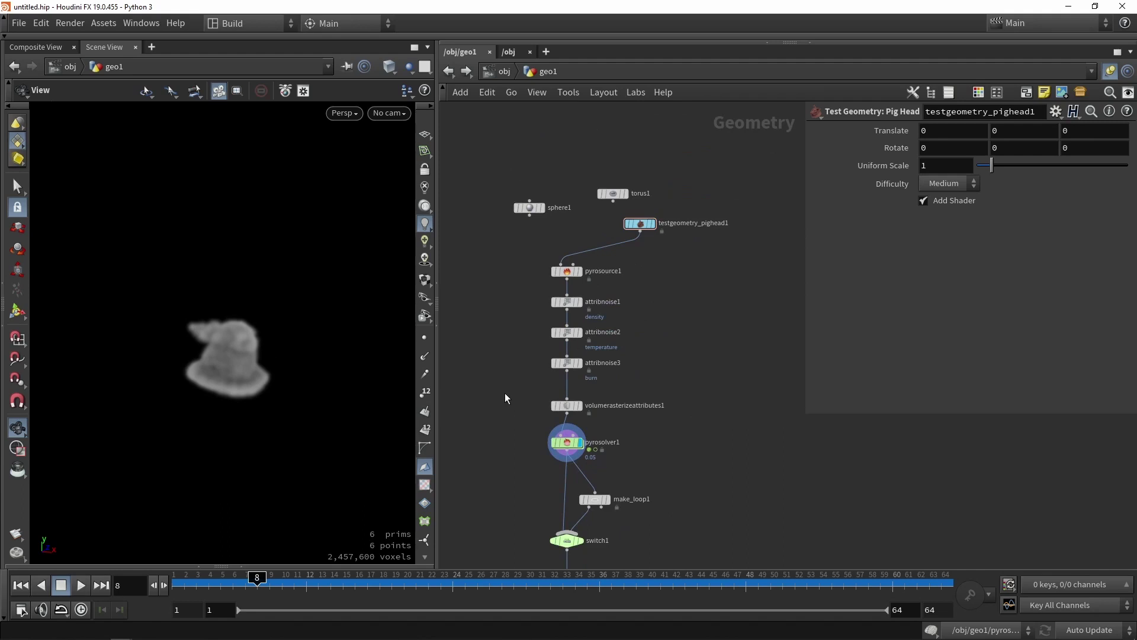
pyautogui.moveTo(535, 464); pyautogui.dragTo(519, 365, button='middle')
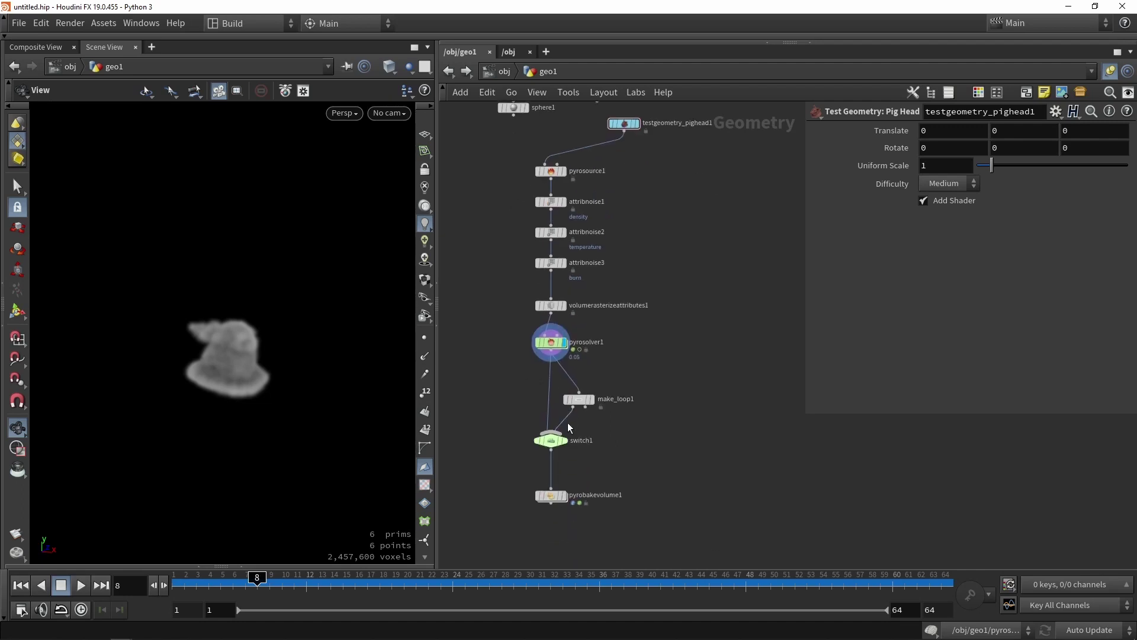